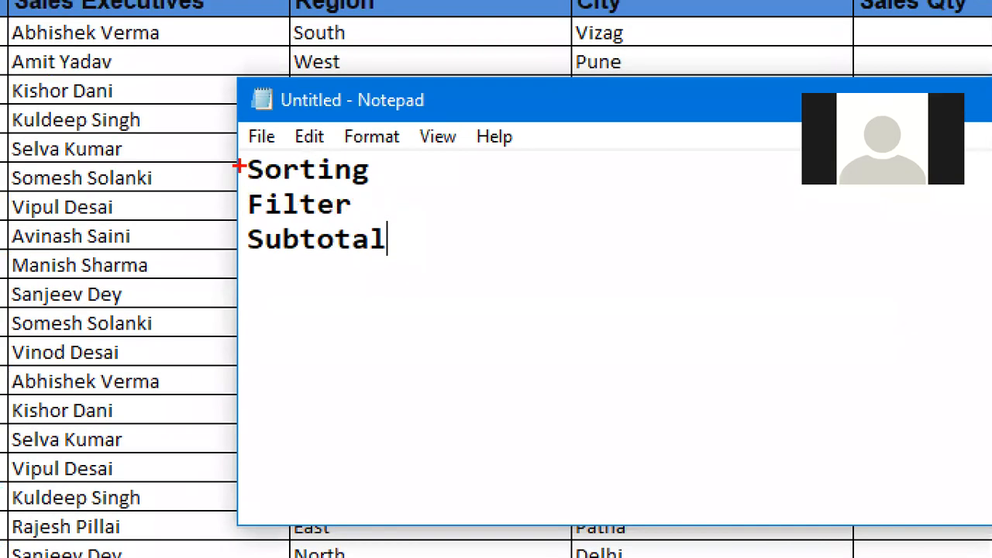
{"action": "mouse_move", "coordinate": [237, 153]}
{"action": "left_mouse_down"}
{"action": "mouse_move", "coordinate": [402, 190]}
{"action": "mouse_move", "coordinate": [400, 268]}
{"action": "left_mouse_up"}
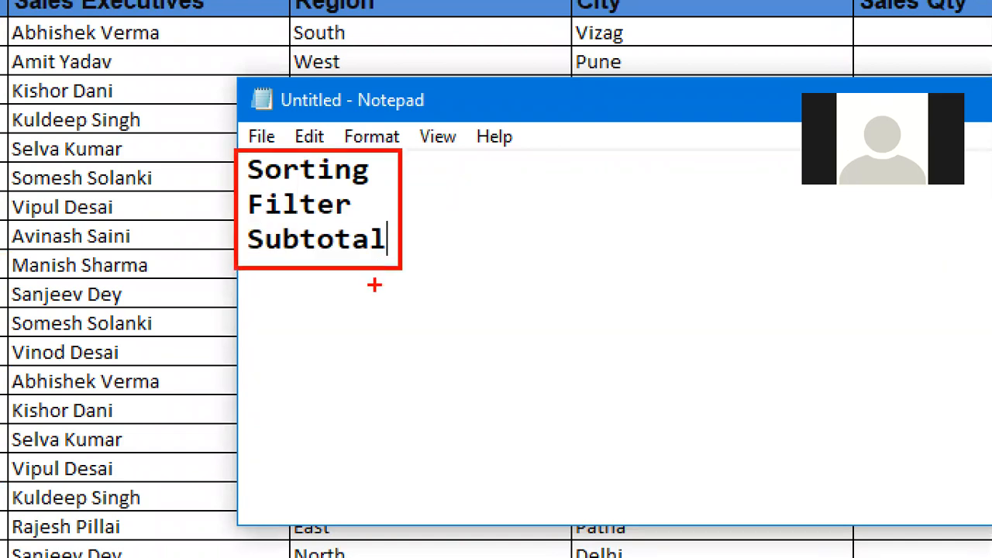
{"action": "key", "text": "Escape"}
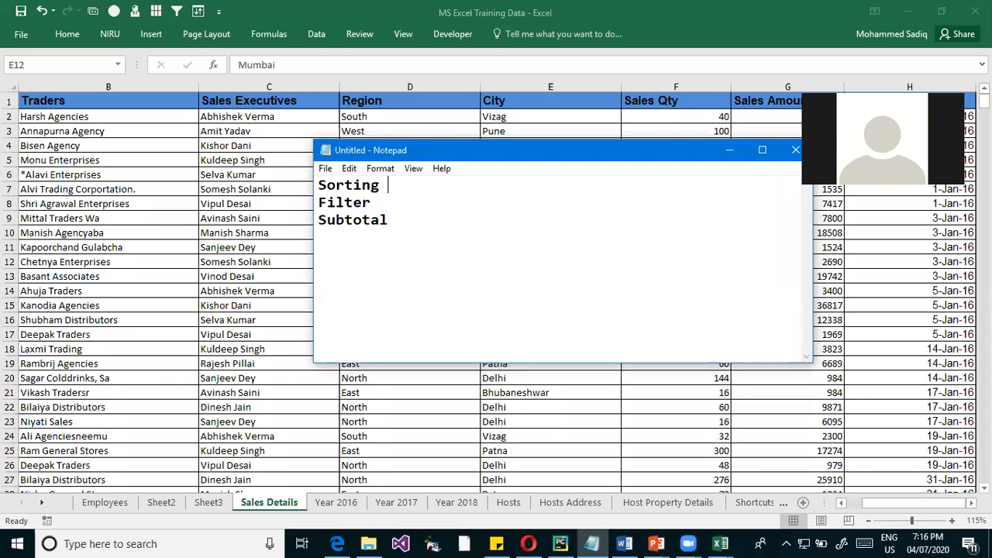
Extend the Sorting line of the notes with "--> Arrranging the Data in an Order"
{"action": "type", "text": "--> Arrrang"}
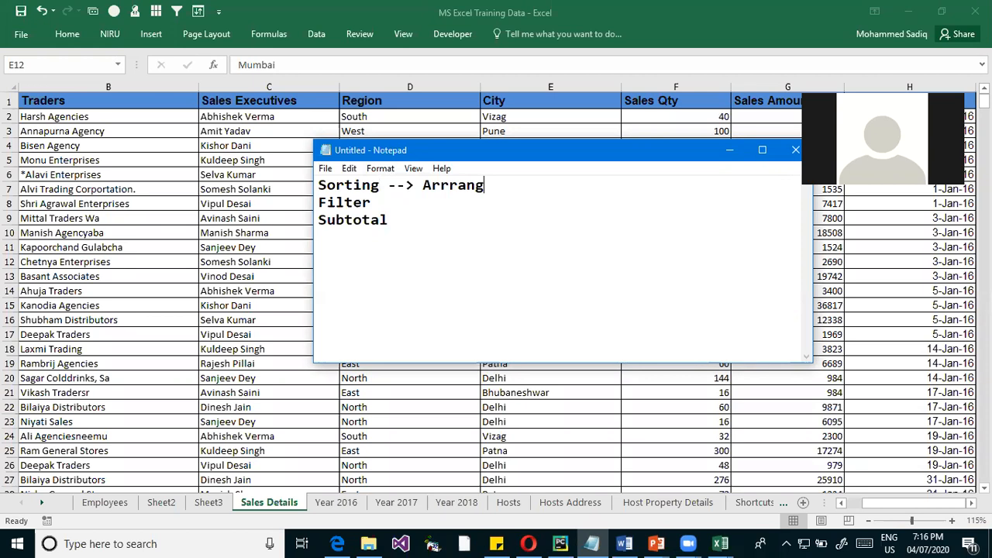
{"action": "type", "text": "ing the D"}
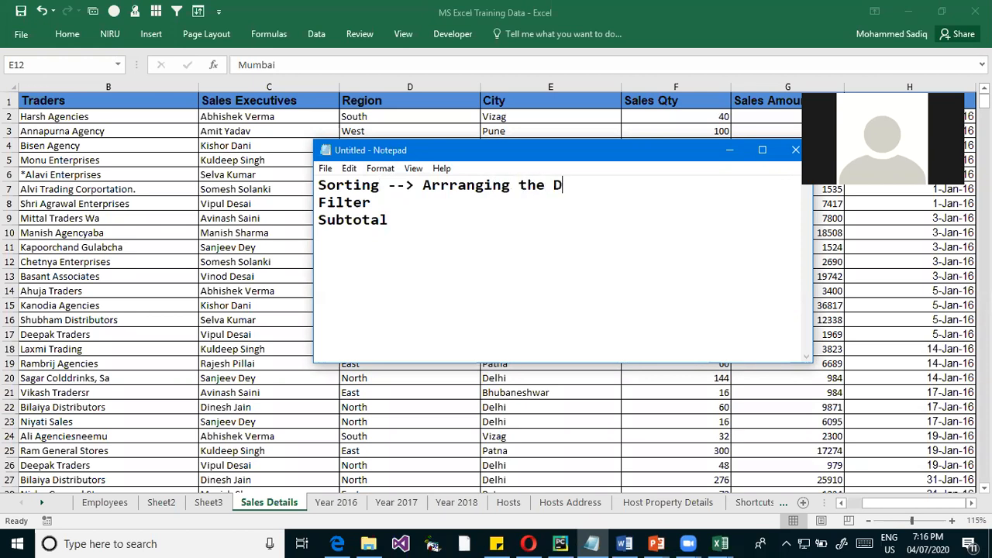
{"action": "type", "text": "ata in an "}
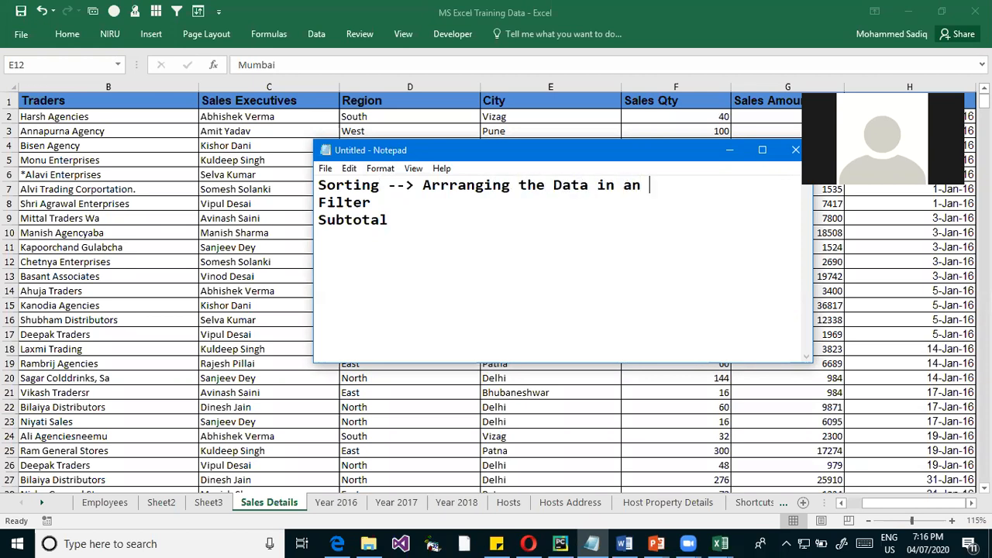
{"action": "type", "text": "Order"}
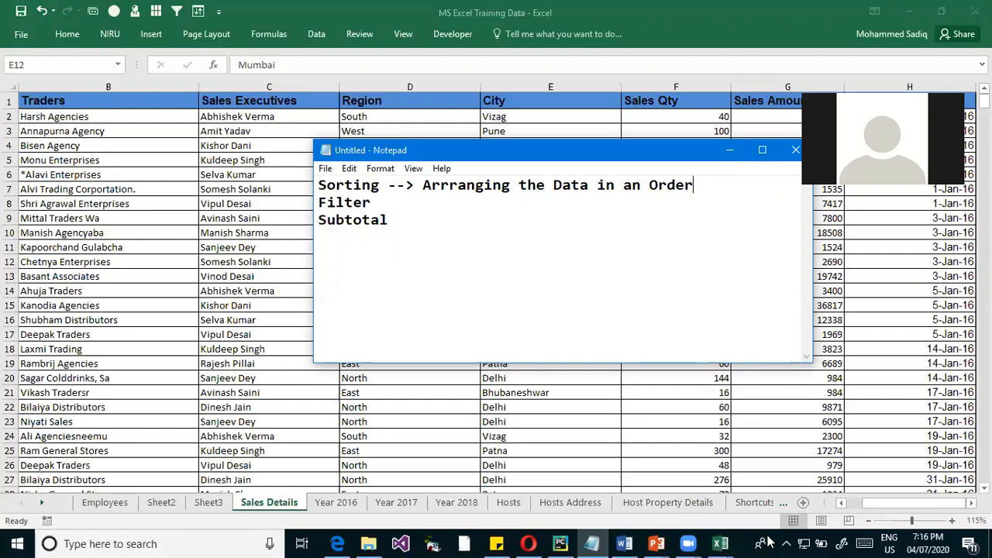
Switch to the Excel workbook and look over the Employees, Sheet2 and Sales Details sheets
{"action": "key", "text": "alt+Tab"}
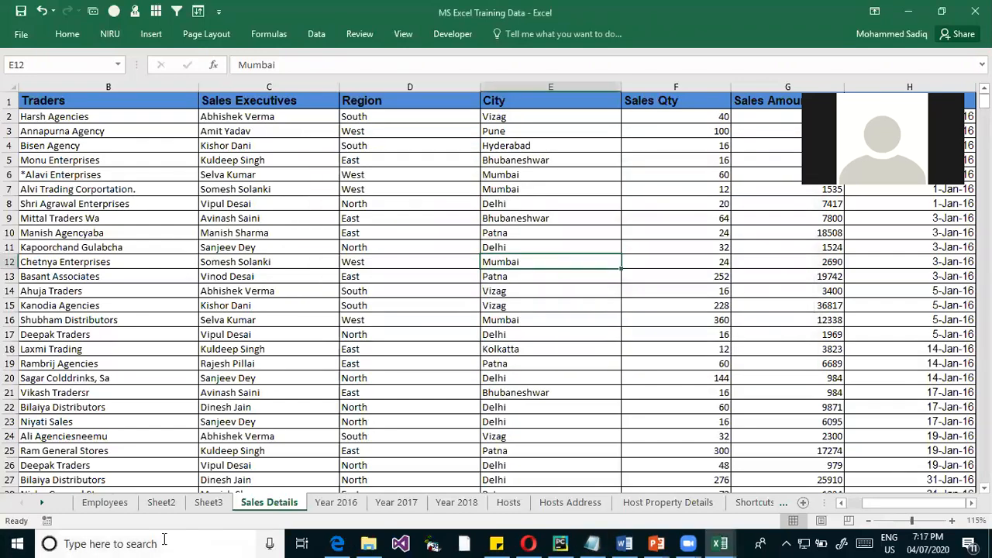
{"action": "left_click", "coordinate": [106, 503]}
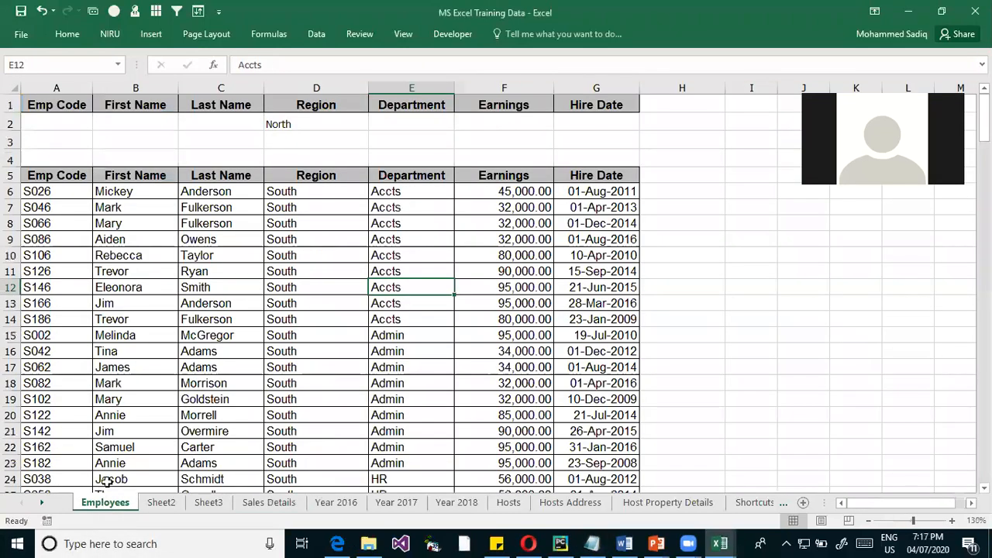
{"action": "left_click", "coordinate": [164, 502]}
{"action": "left_click", "coordinate": [246, 504]}
{"action": "left_click", "coordinate": [280, 301]}
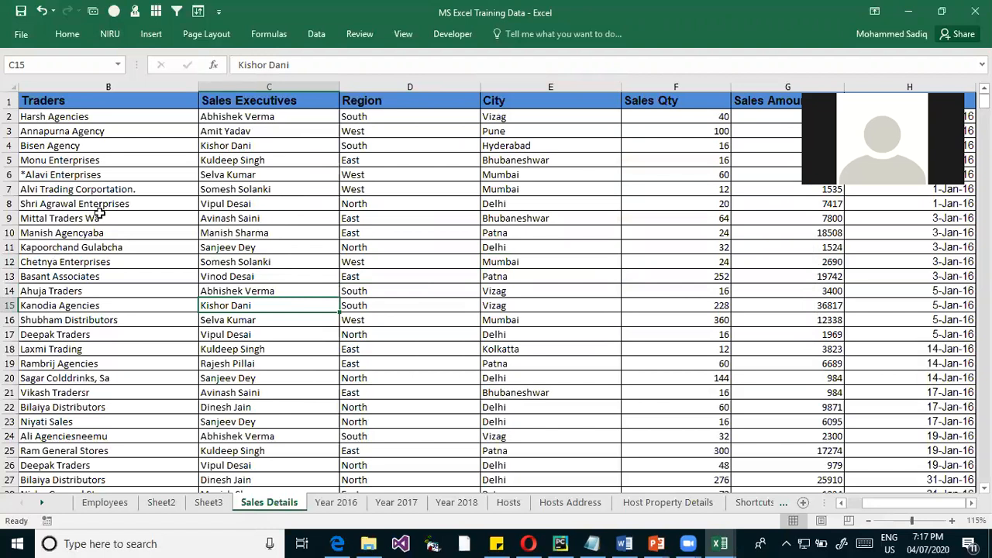
{"action": "left_click", "coordinate": [220, 235]}
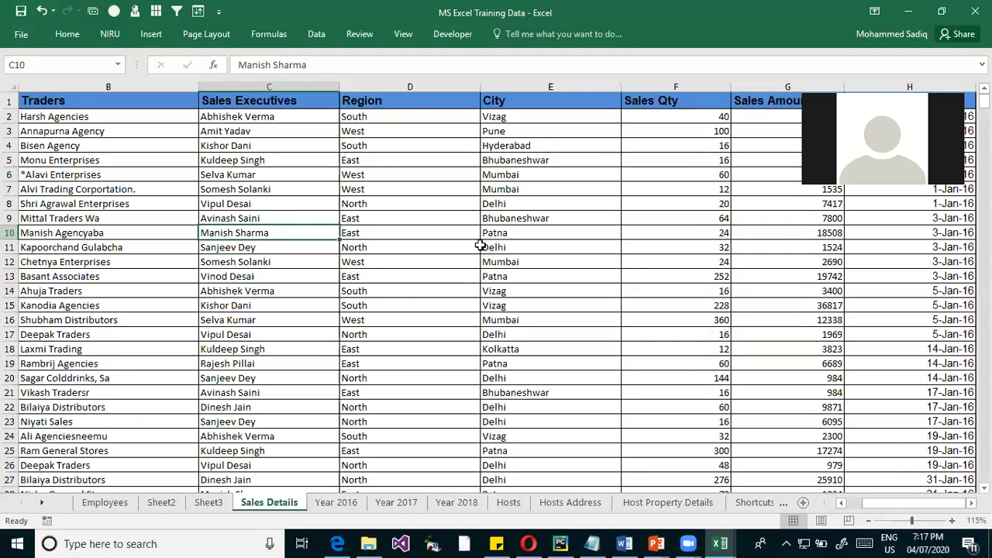
Select the entire data table on the Sales Details sheet and open the Sort dialog, keeping the ribbon displayed
{"action": "left_click", "coordinate": [141, 186]}
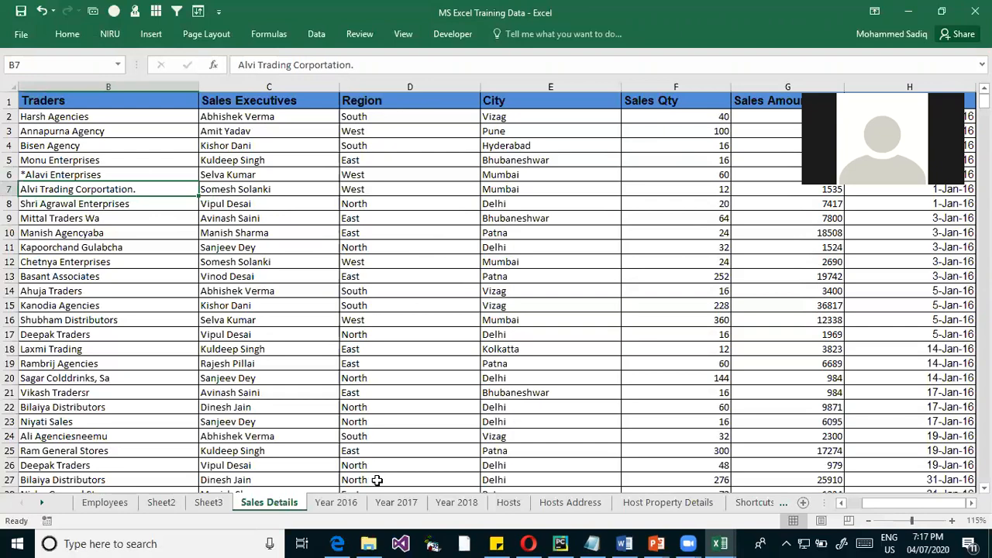
{"action": "key", "text": "ctrl+a"}
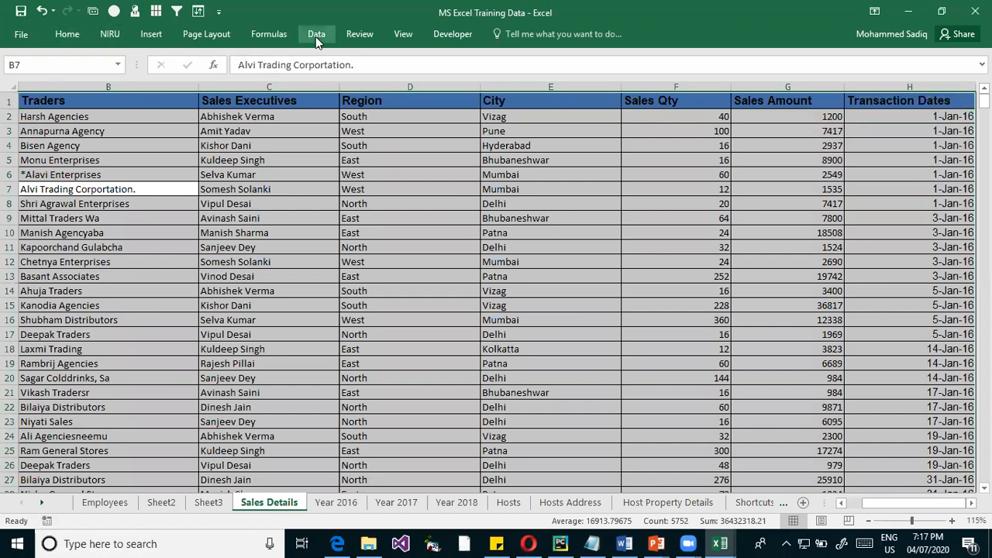
{"action": "left_click", "coordinate": [315, 37]}
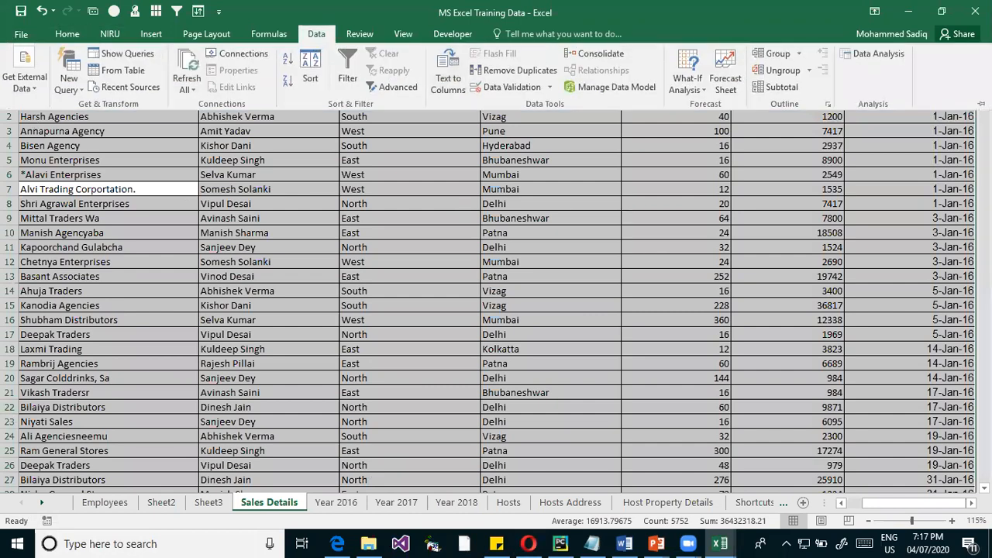
{"action": "left_click", "coordinate": [981, 104]}
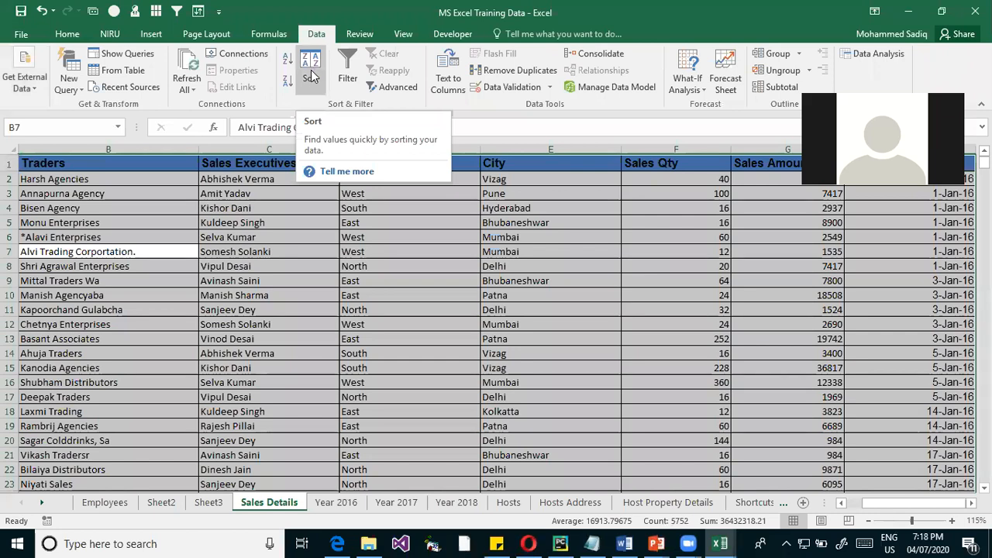
{"action": "left_click", "coordinate": [309, 65]}
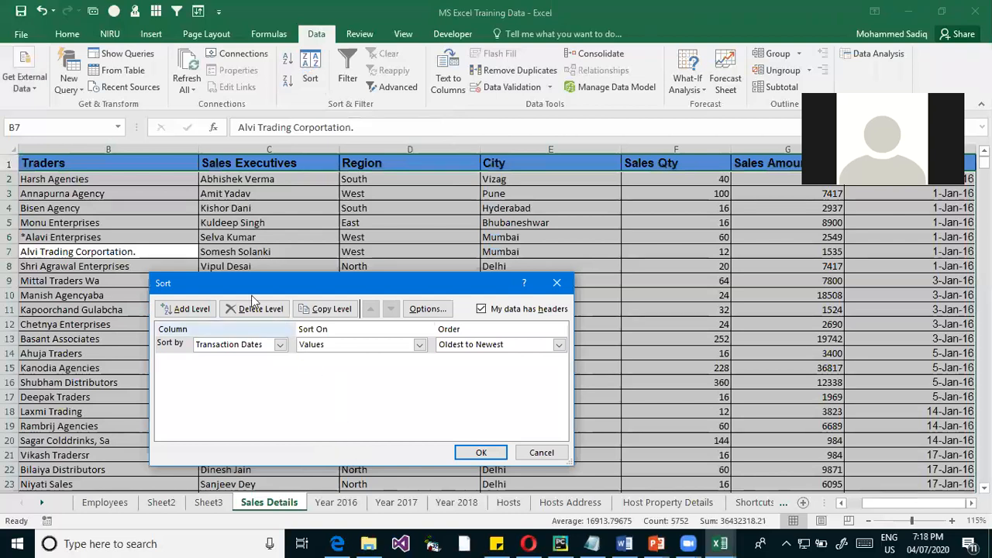
{"action": "left_click_drag", "start_coordinate": [264, 283], "coordinate": [390, 231]}
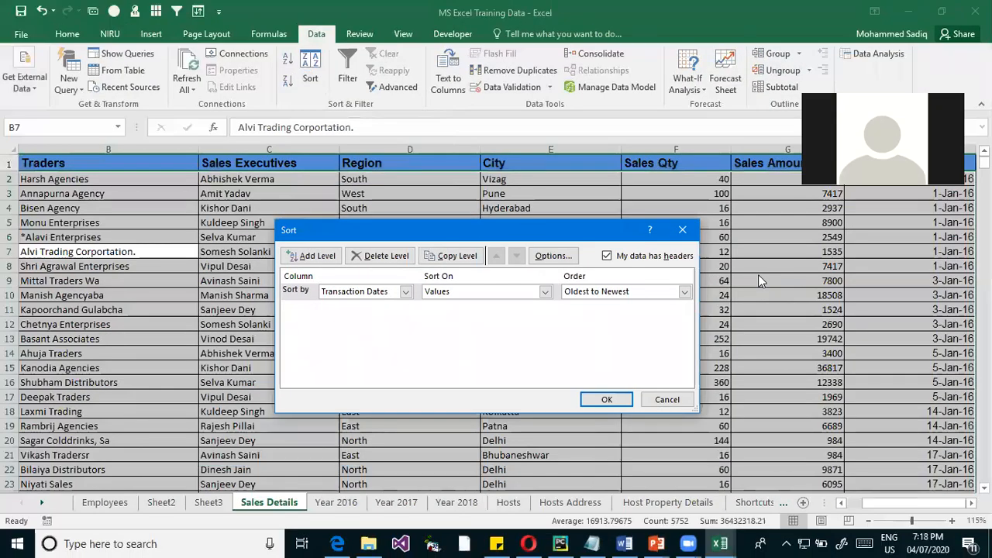
Switch the sort's header-row option off and back on to compare how the header row is treated in the selection
{"action": "left_click", "coordinate": [607, 256]}
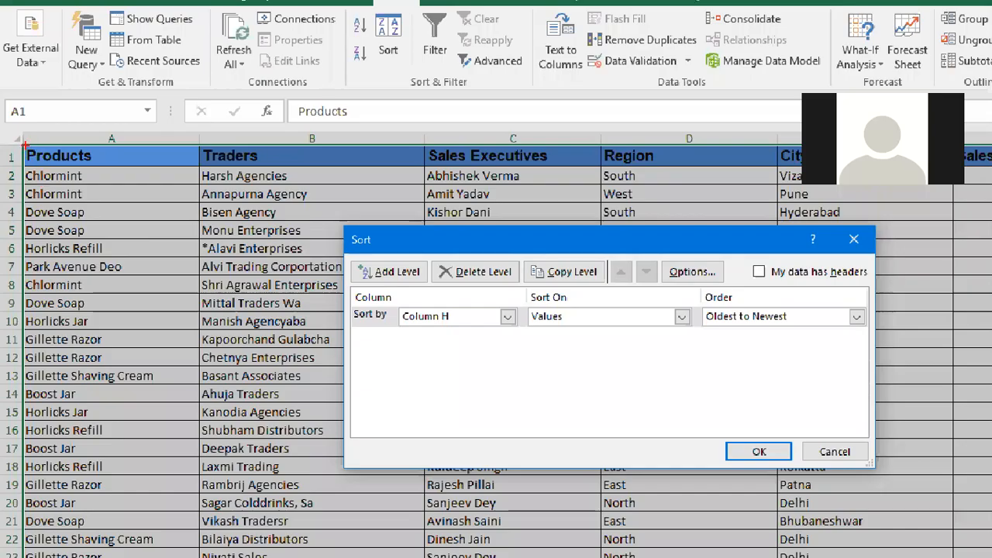
{"action": "mouse_move", "coordinate": [21, 141]}
{"action": "left_mouse_down"}
{"action": "mouse_move", "coordinate": [232, 160]}
{"action": "mouse_move", "coordinate": [990, 521]}
{"action": "mouse_move", "coordinate": [991, 556]}
{"action": "left_mouse_up"}
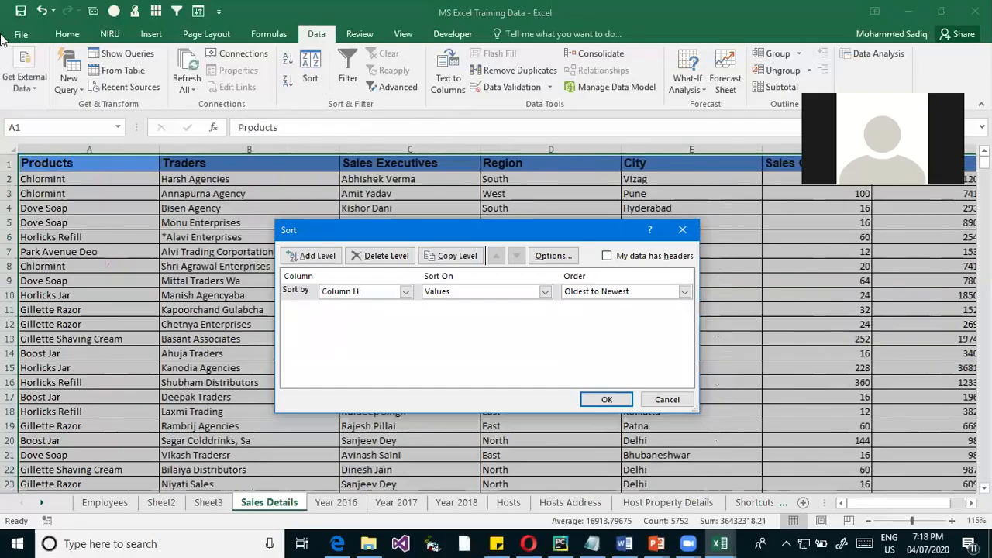
{"action": "left_click", "coordinate": [607, 255]}
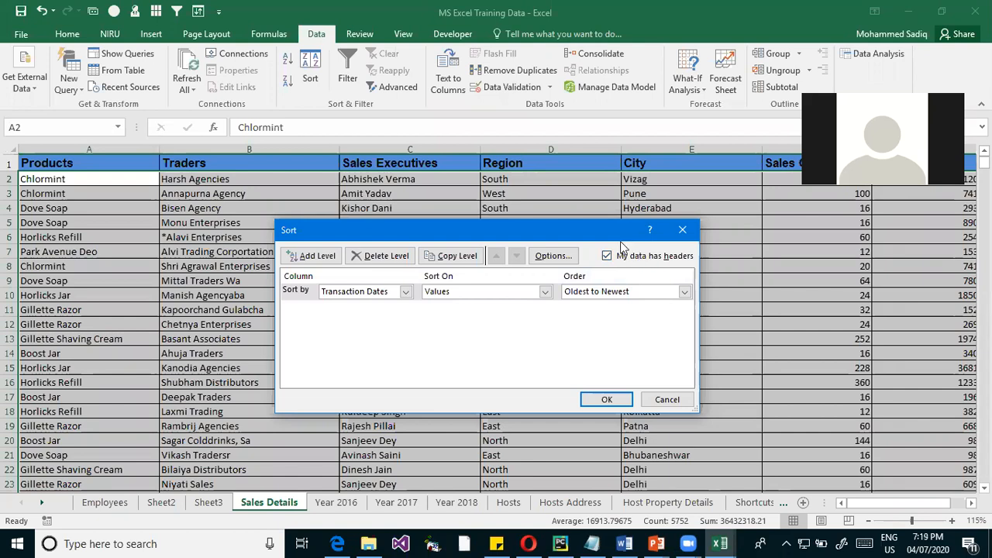
Sort the sales table by the values in the Products column in A to Z order
{"action": "left_click", "coordinate": [333, 293]}
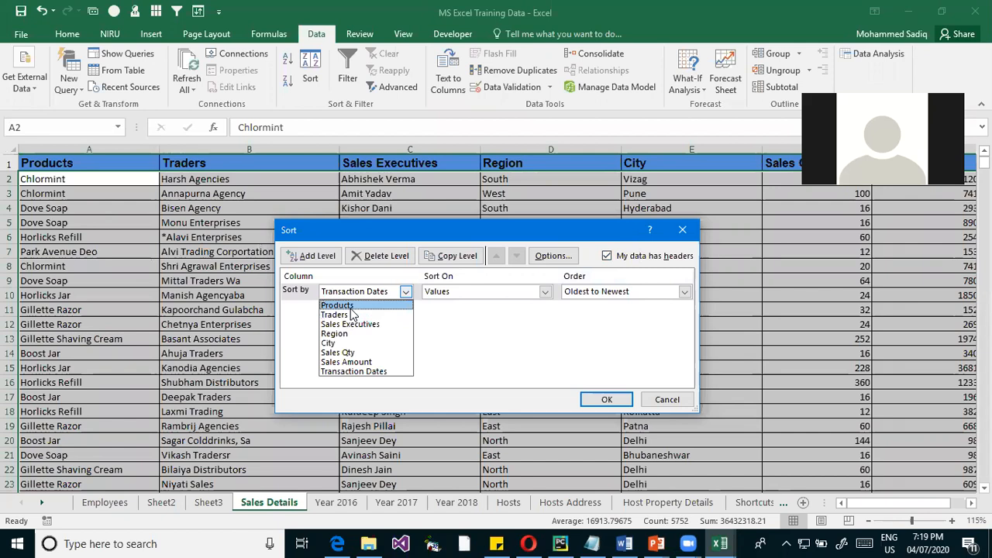
{"action": "left_click", "coordinate": [349, 306]}
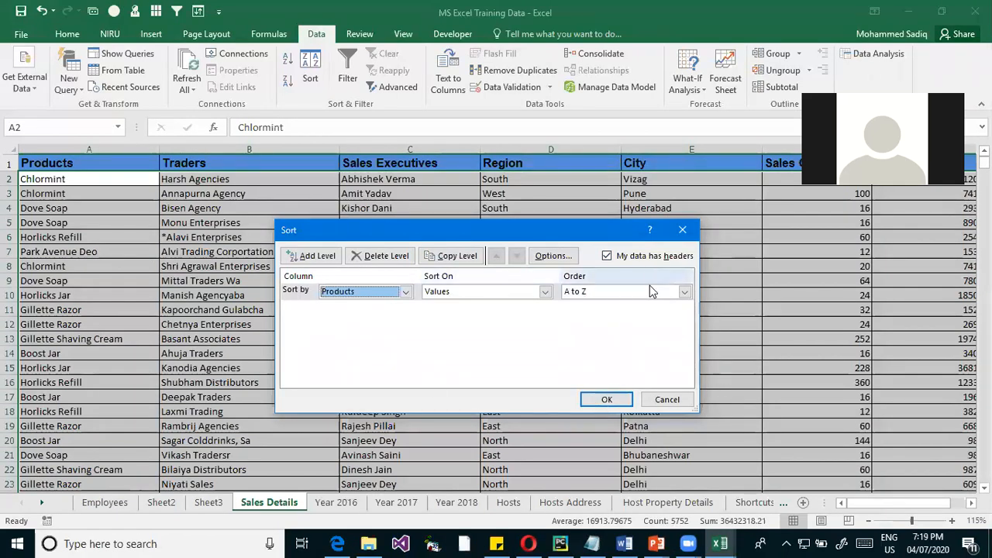
{"action": "left_click", "coordinate": [684, 293]}
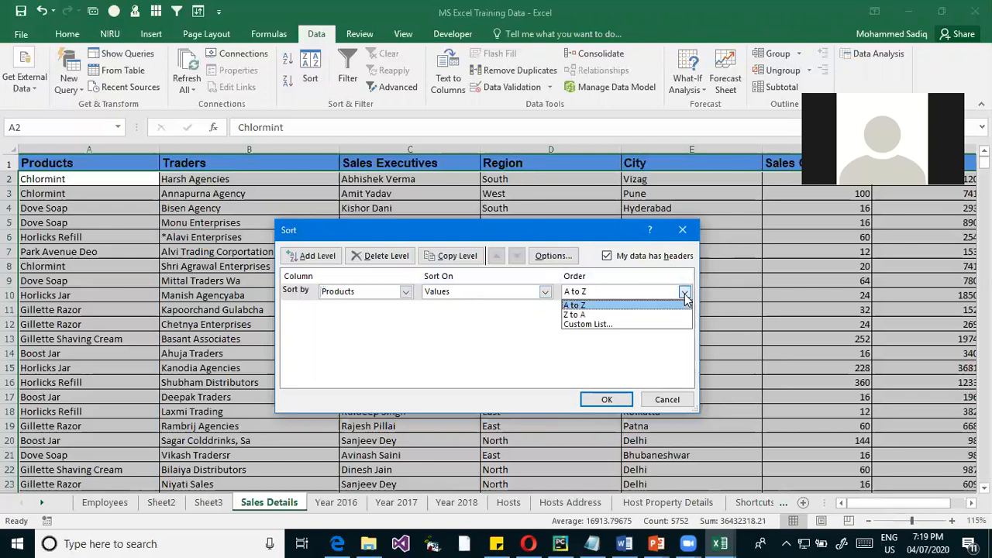
{"action": "left_click", "coordinate": [598, 307]}
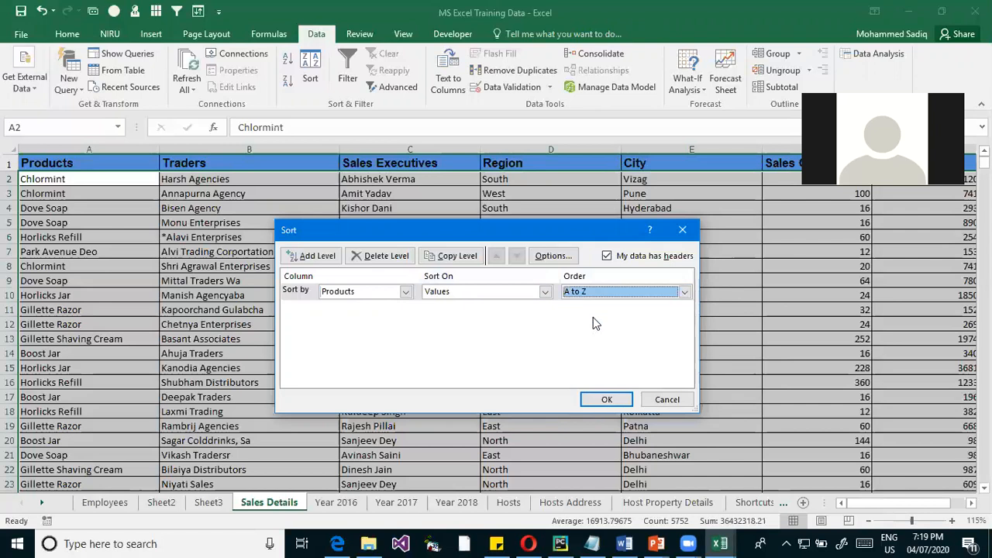
{"action": "left_click", "coordinate": [606, 400]}
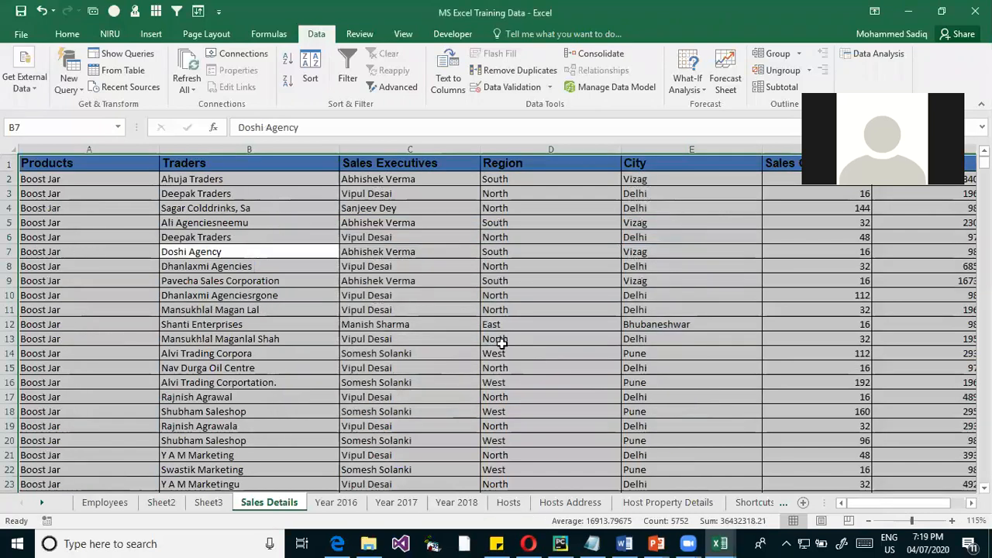
Examine the order of the product groups down the Products column and return to the start of the table
{"action": "left_click", "coordinate": [124, 246]}
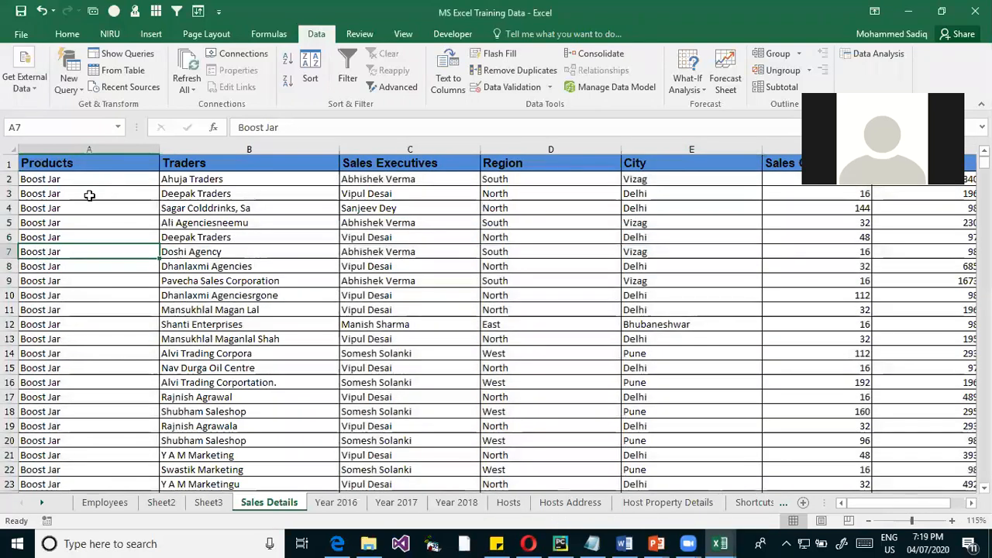
{"action": "left_click", "coordinate": [48, 179]}
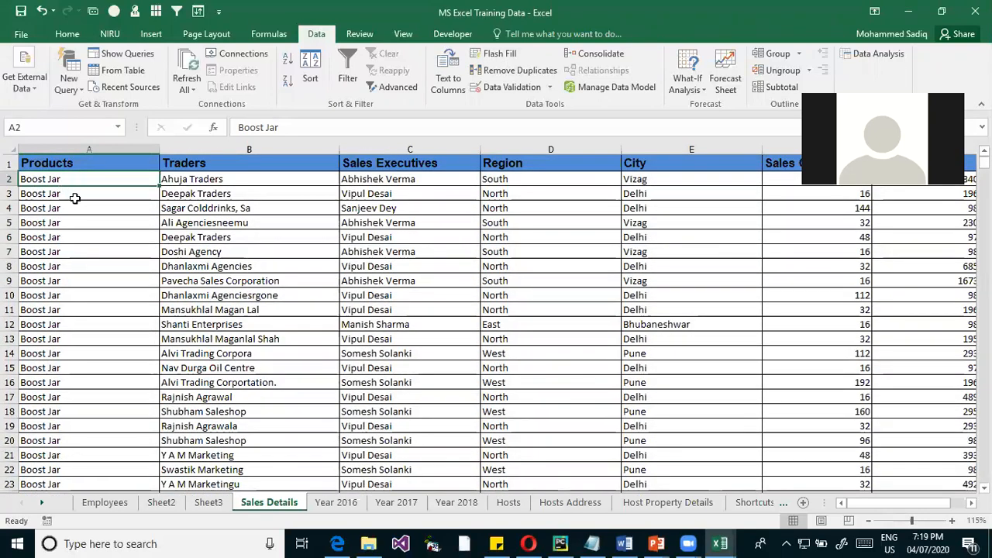
{"action": "scroll", "coordinate": [88, 214], "scroll_direction": "down", "scroll_amount": 4}
{"action": "scroll", "coordinate": [88, 233], "scroll_direction": "down", "scroll_amount": 20}
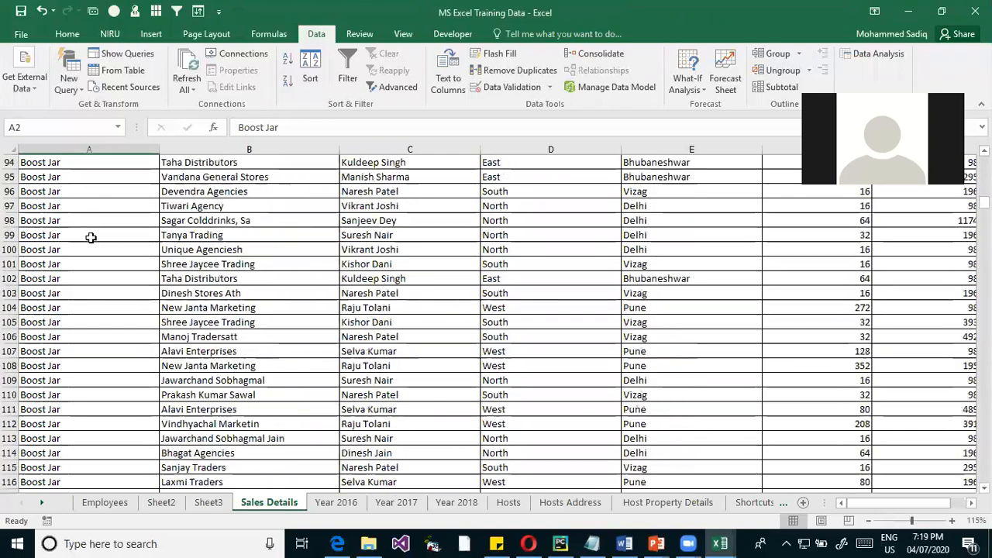
{"action": "scroll", "coordinate": [89, 235], "scroll_direction": "up", "scroll_amount": 5}
{"action": "left_click", "coordinate": [43, 234]}
{"action": "scroll", "coordinate": [109, 320], "scroll_direction": "down", "scroll_amount": 2}
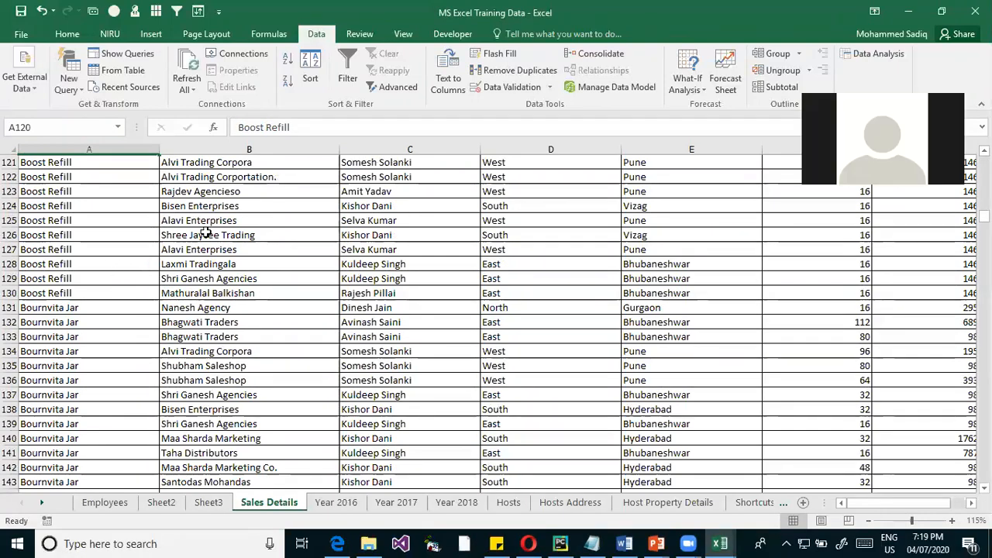
{"action": "scroll", "coordinate": [132, 273], "scroll_direction": "up", "scroll_amount": 20}
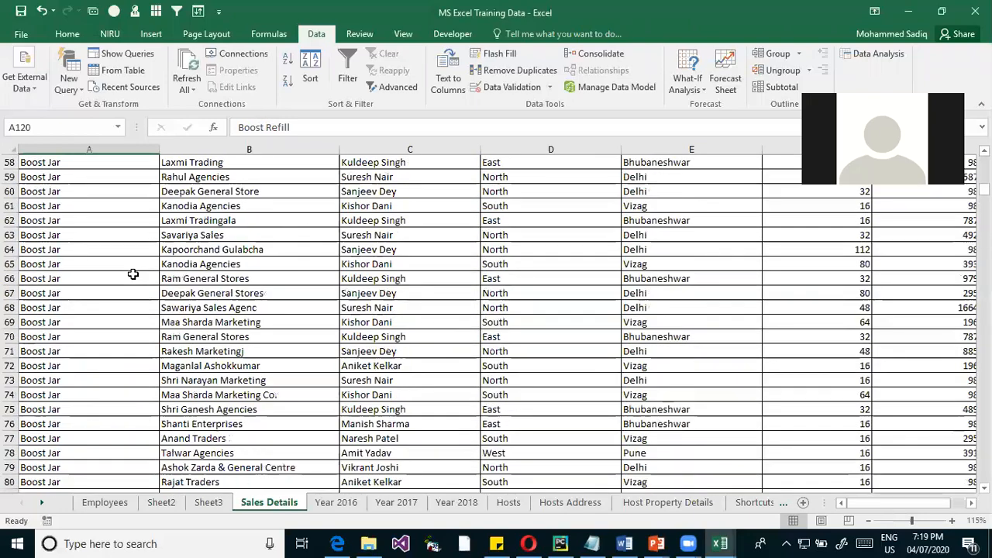
{"action": "scroll", "coordinate": [133, 274], "scroll_direction": "down", "scroll_amount": 20}
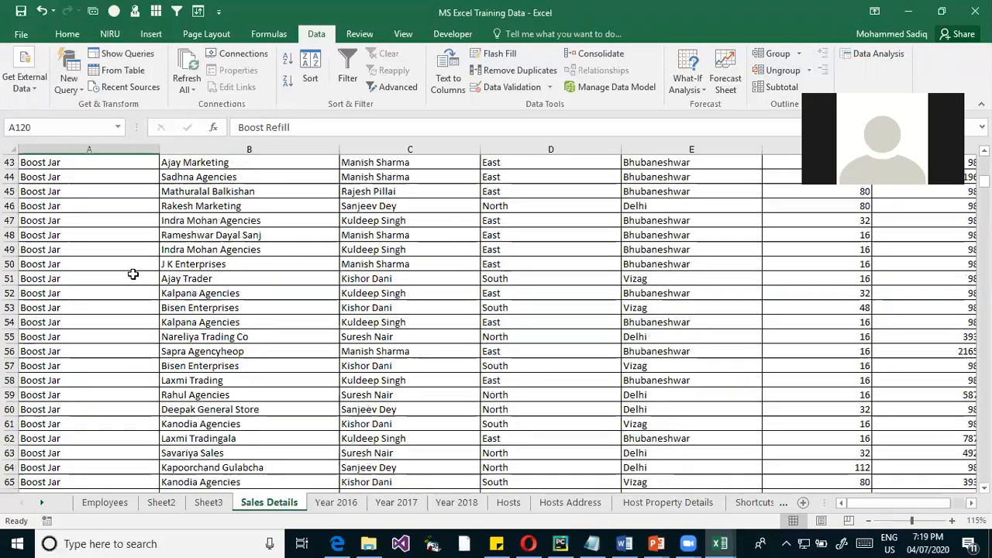
{"action": "scroll", "coordinate": [133, 273], "scroll_direction": "down", "scroll_amount": 20}
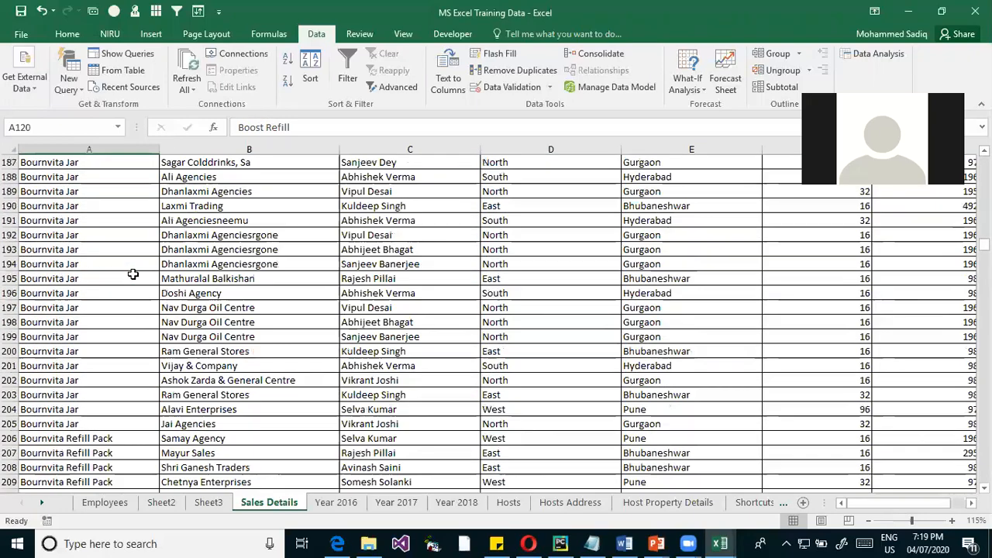
{"action": "left_click_drag", "start_coordinate": [985, 266], "coordinate": [907, 88]}
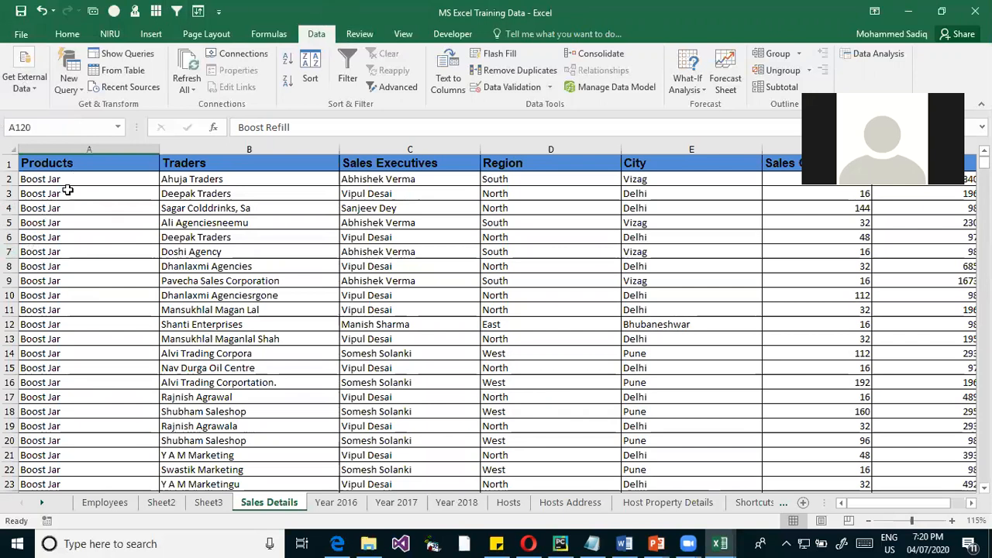
Highlight the first entries of the Products, Traders and Sales Executives columns in turn to compare their ordering
{"action": "left_click_drag", "start_coordinate": [71, 179], "coordinate": [49, 324]}
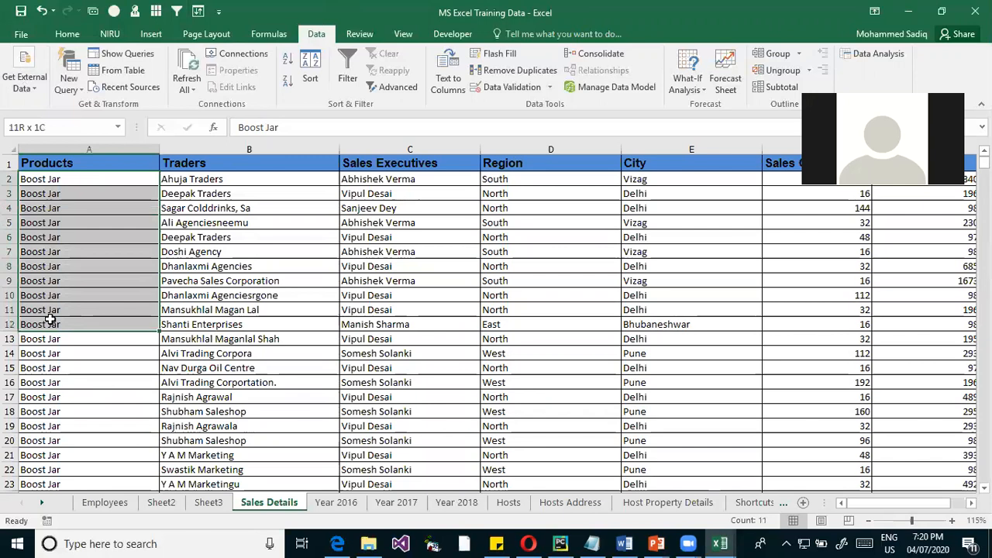
{"action": "left_click_drag", "start_coordinate": [50, 324], "coordinate": [49, 324]}
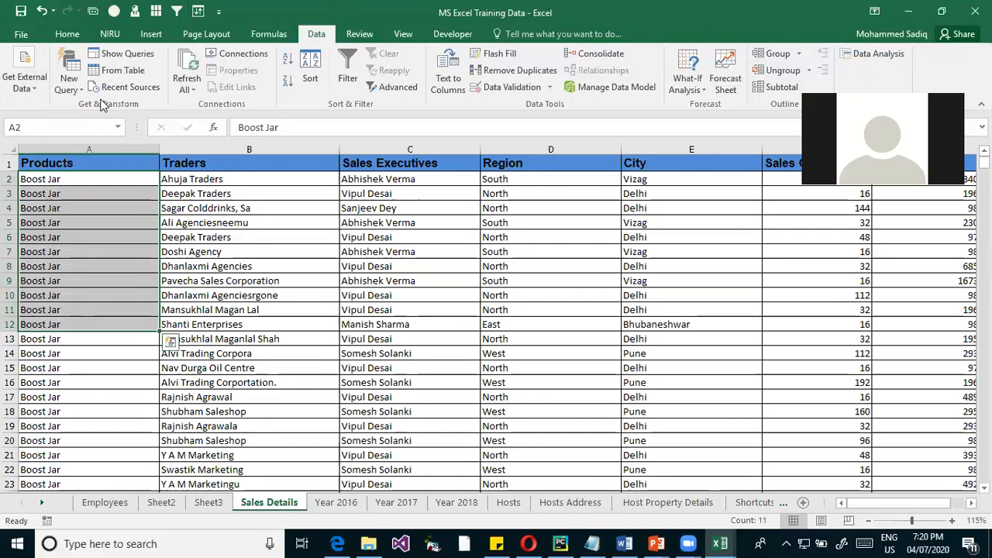
{"action": "left_click_drag", "start_coordinate": [221, 182], "coordinate": [217, 290]}
{"action": "left_click_drag", "start_coordinate": [384, 194], "coordinate": [399, 266]}
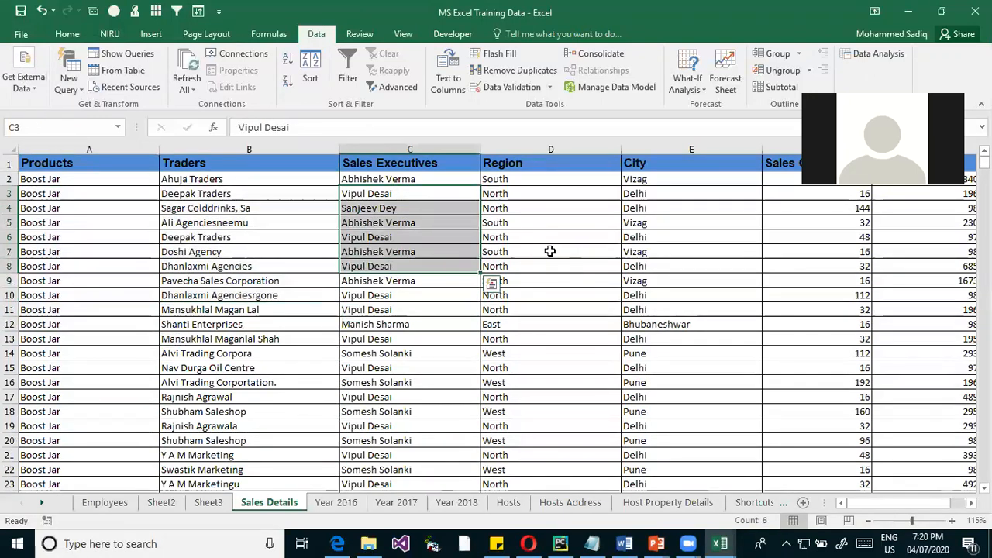
Sort the sales table by Products and add a second sort level on Traders, both by values from A to Z
{"action": "left_click_drag", "start_coordinate": [520, 195], "coordinate": [517, 324]}
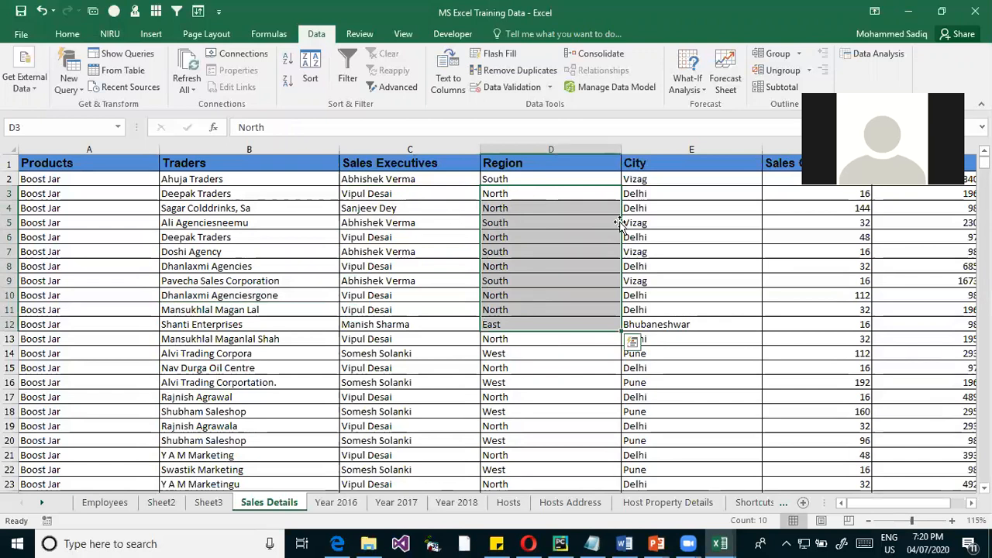
{"action": "left_click", "coordinate": [549, 239]}
{"action": "left_click", "coordinate": [147, 280]}
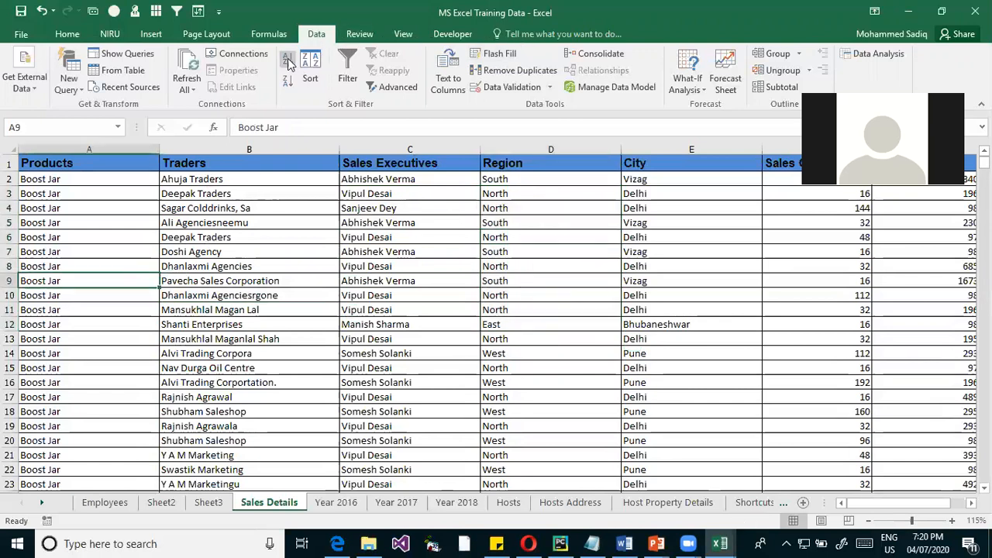
{"action": "left_click", "coordinate": [310, 71]}
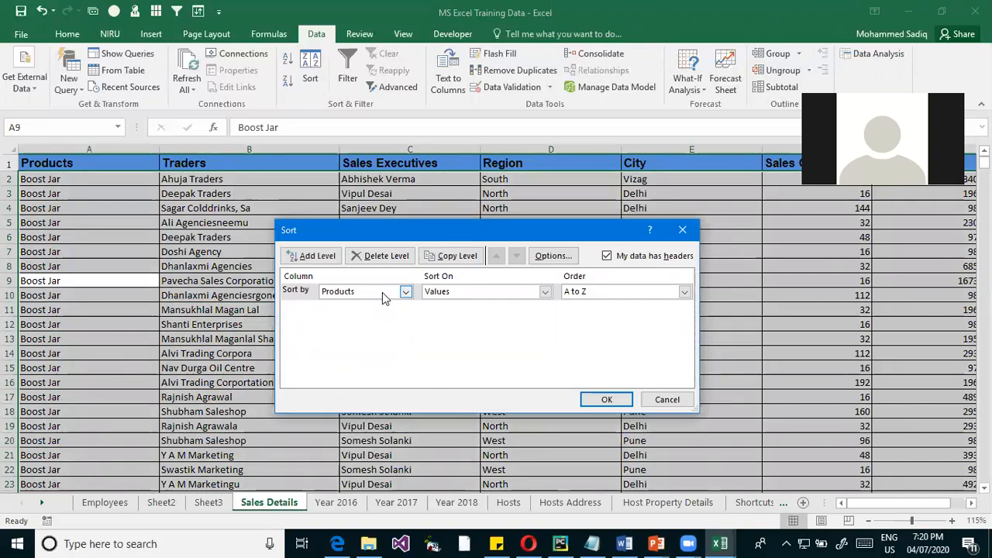
{"action": "left_click", "coordinate": [318, 256]}
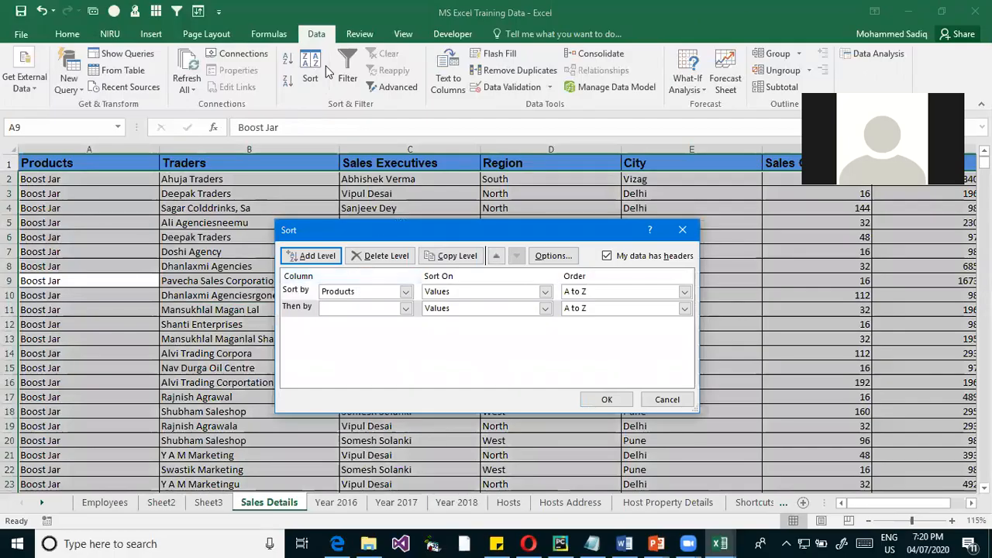
{"action": "left_click", "coordinate": [405, 308]}
{"action": "left_click", "coordinate": [337, 332]}
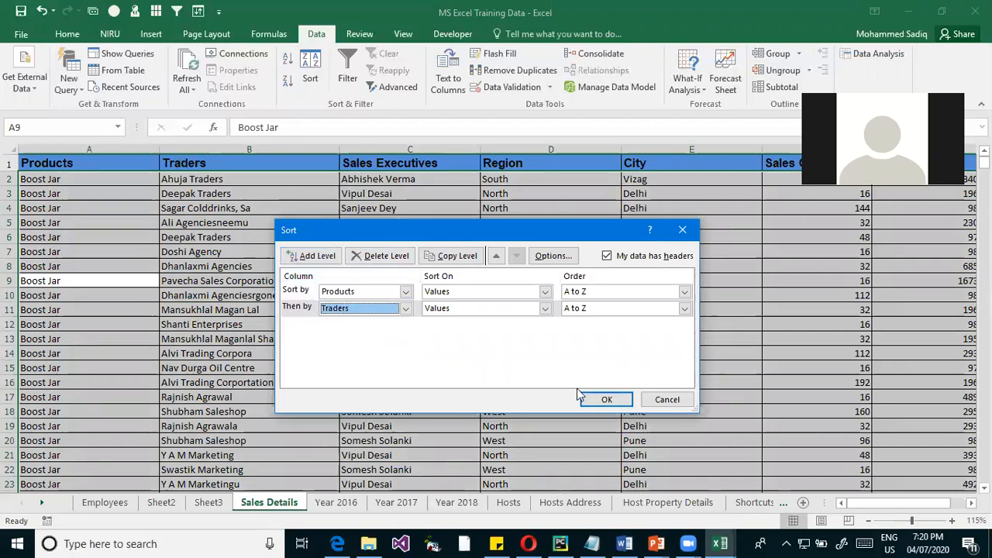
{"action": "left_click", "coordinate": [608, 399]}
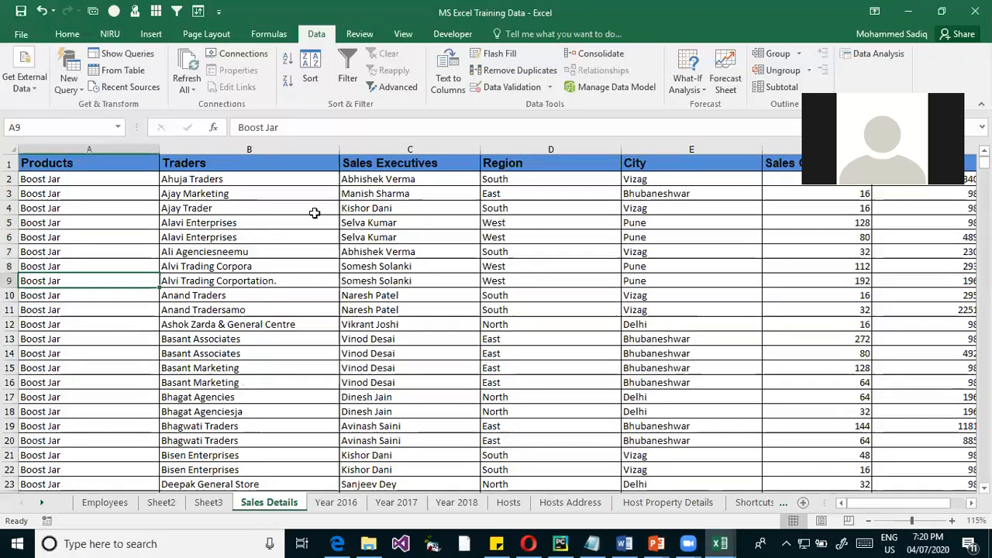
Highlight the first entries of the Products and Traders columns in turn to compare their ordering
{"action": "left_click", "coordinate": [186, 194]}
{"action": "left_click", "coordinate": [76, 183]}
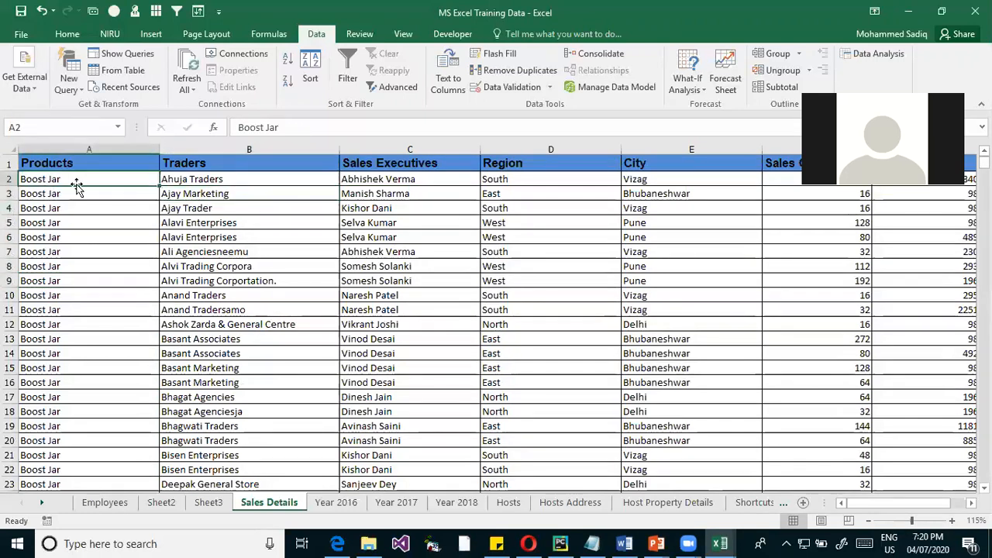
{"action": "left_click", "coordinate": [222, 178]}
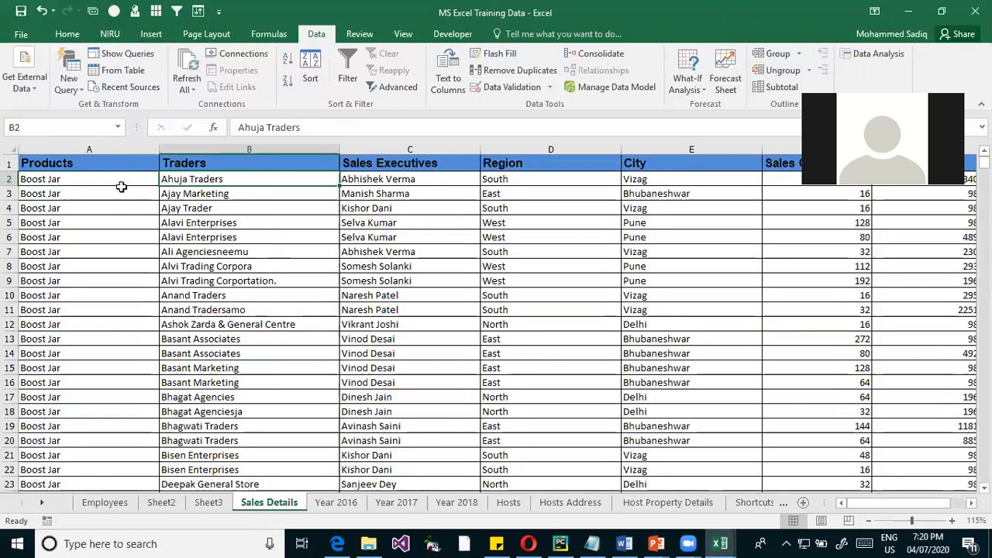
{"action": "mouse_move", "coordinate": [196, 187]}
{"action": "left_mouse_down"}
{"action": "mouse_move", "coordinate": [222, 380]}
{"action": "mouse_move", "coordinate": [202, 339]}
{"action": "mouse_move", "coordinate": [187, 180]}
{"action": "left_mouse_up"}
{"action": "left_click", "coordinate": [87, 249]}
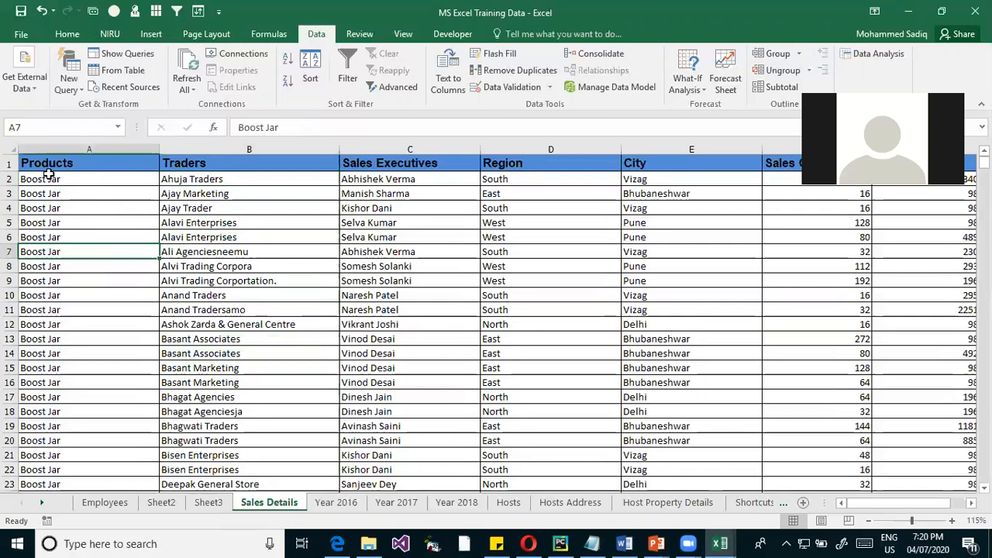
Annotate the Products column with a red downward arrow and mark the Traders entries beside it
{"action": "scroll", "coordinate": [50, 186], "scroll_direction": "down", "scroll_amount": 9}
{"action": "scroll", "coordinate": [67, 246], "scroll_direction": "up", "scroll_amount": 9}
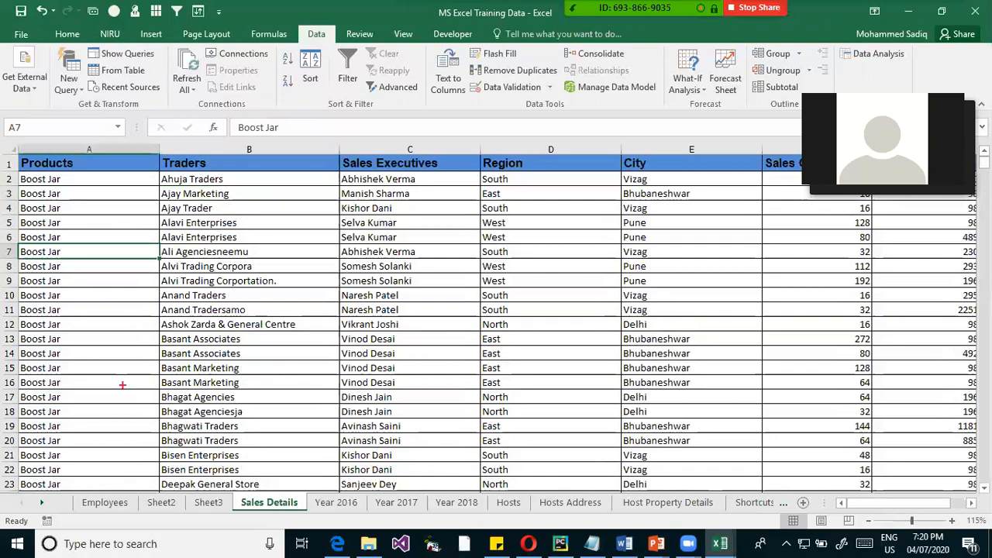
{"action": "left_click_drag", "start_coordinate": [105, 186], "coordinate": [106, 440]}
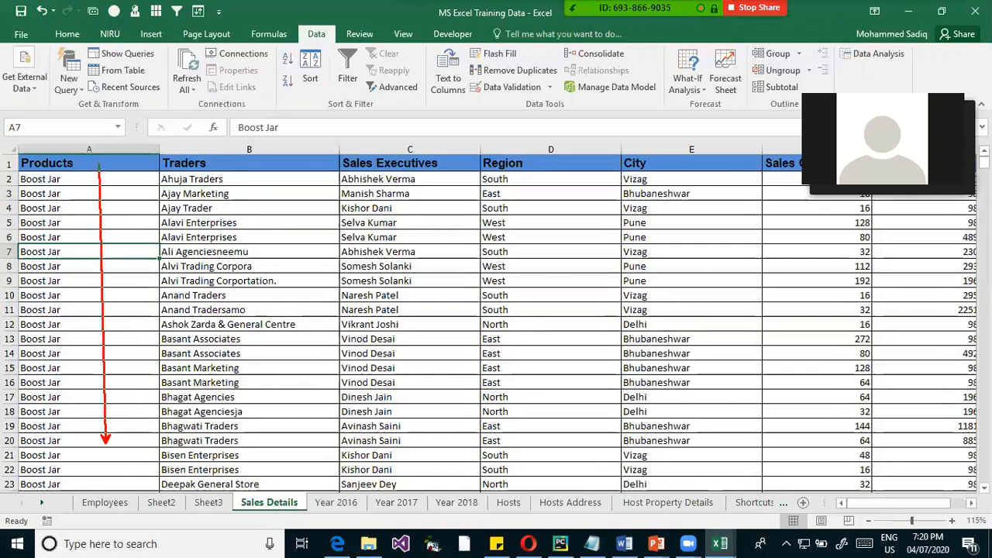
{"action": "left_click_drag", "start_coordinate": [153, 175], "coordinate": [281, 483]}
Find where the Boost Refill rows begin and select their first five trader names, B120:B124
{"action": "scroll", "coordinate": [77, 307], "scroll_direction": "down", "scroll_amount": 18}
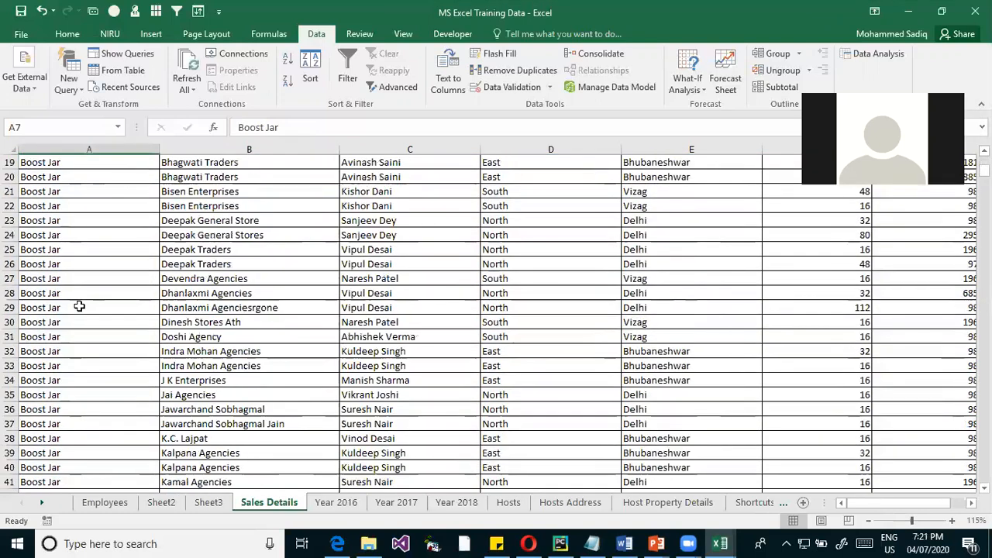
{"action": "scroll", "coordinate": [78, 306], "scroll_direction": "down", "scroll_amount": 17}
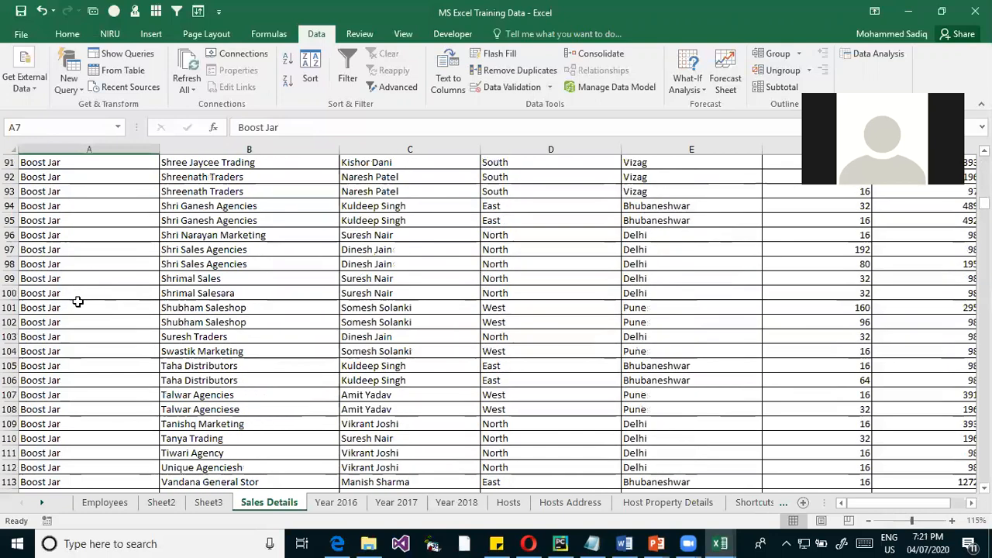
{"action": "left_click", "coordinate": [52, 365]}
{"action": "left_click_drag", "start_coordinate": [167, 365], "coordinate": [194, 424]}
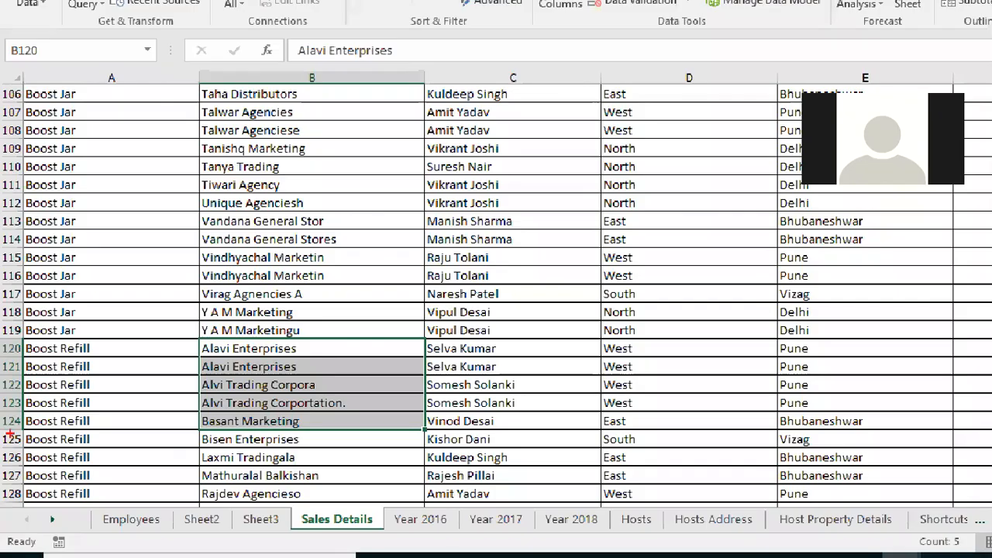
Annotate the Products column with an arrow and mark the Boost Refill traders and Boost Jar traders as separate groups
{"action": "left_click_drag", "start_coordinate": [146, 406], "coordinate": [146, 166]}
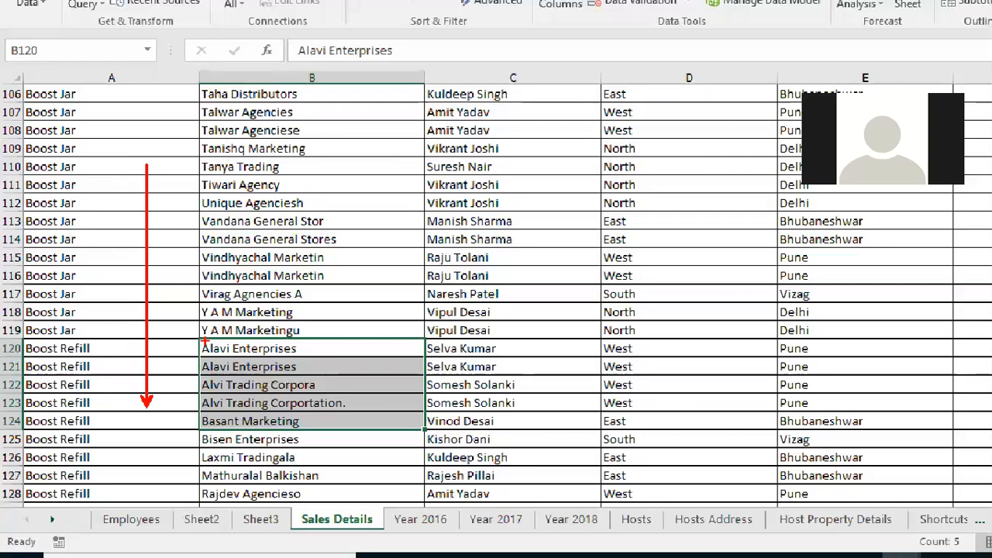
{"action": "left_click_drag", "start_coordinate": [200, 338], "coordinate": [455, 481]}
{"action": "left_click_drag", "start_coordinate": [196, 81], "coordinate": [436, 338]}
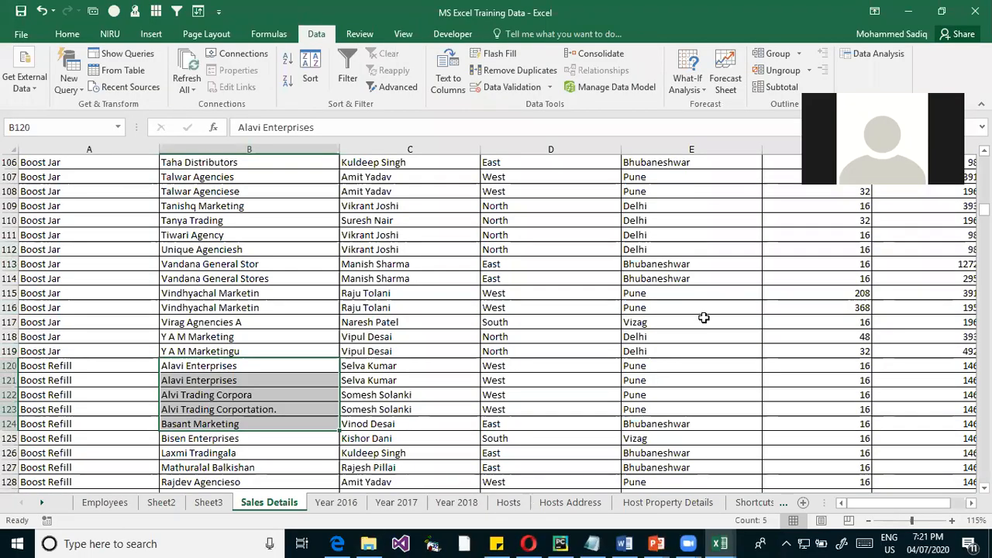
Re-sort the sales table by Region and, as the second level, by City, both from A to Z
{"action": "left_click", "coordinate": [541, 220]}
{"action": "scroll", "coordinate": [541, 221], "scroll_direction": "up", "scroll_amount": 20}
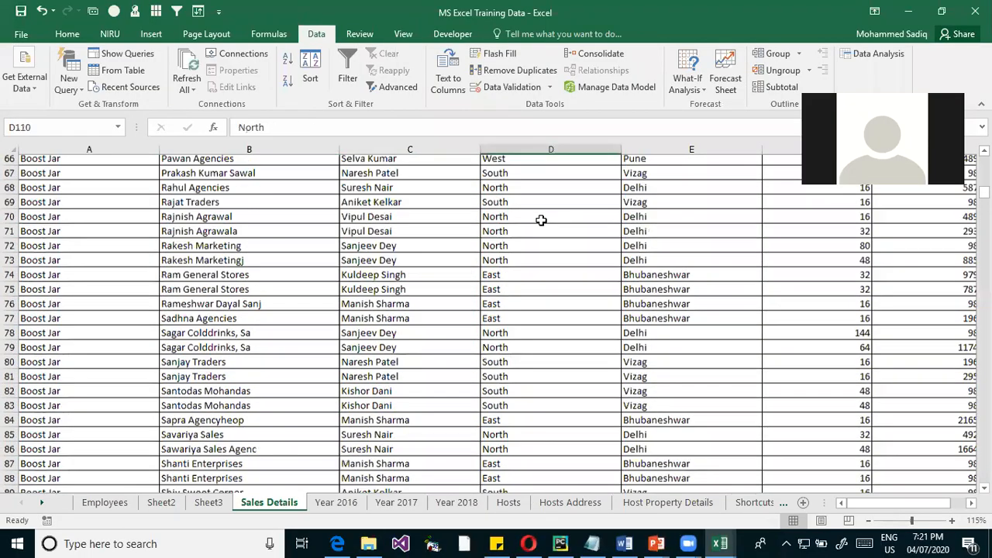
{"action": "scroll", "coordinate": [541, 220], "scroll_direction": "up", "scroll_amount": 8}
{"action": "left_click", "coordinate": [541, 222]}
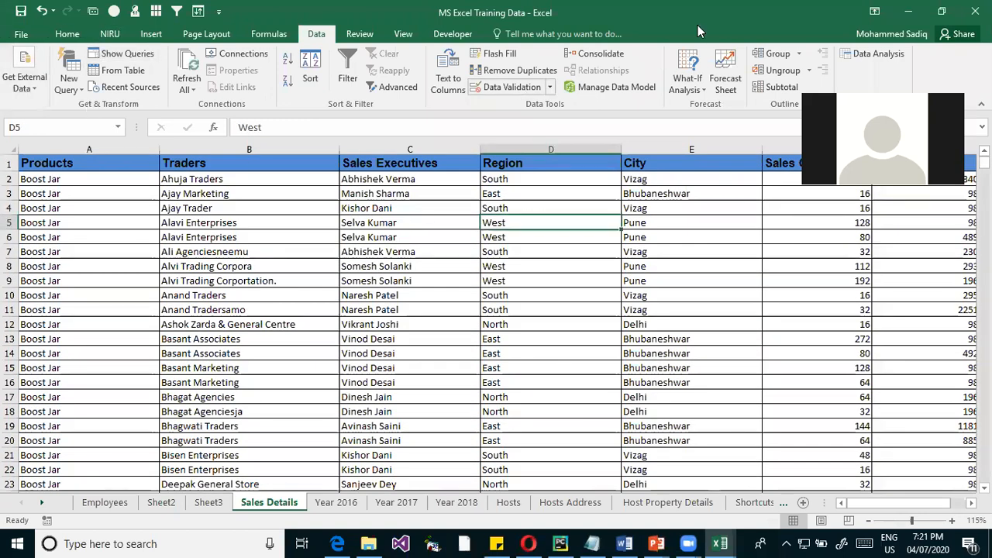
{"action": "key", "text": "alt+a"}
{"action": "key", "text": "s"}
{"action": "key", "text": "s"}
{"action": "left_click", "coordinate": [405, 291]}
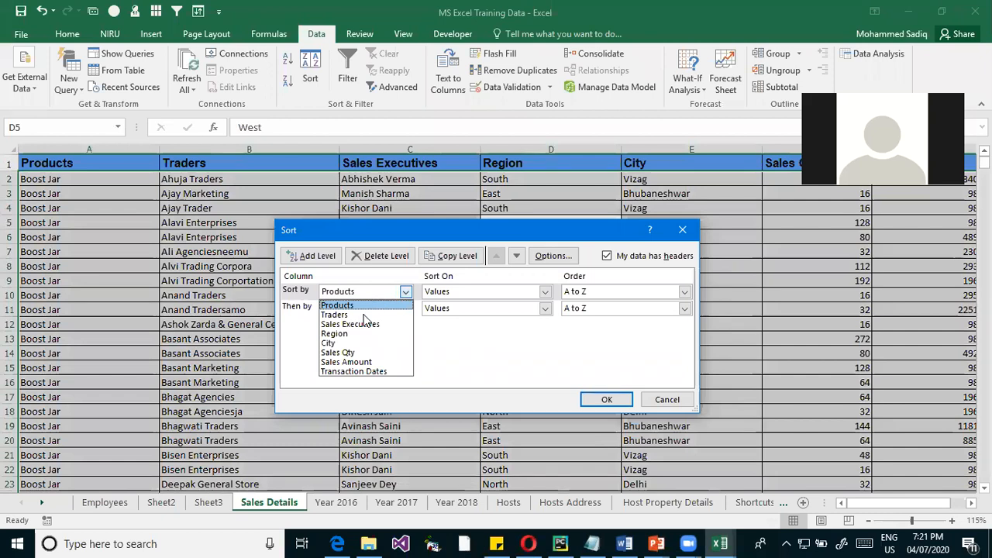
{"action": "left_click", "coordinate": [334, 333]}
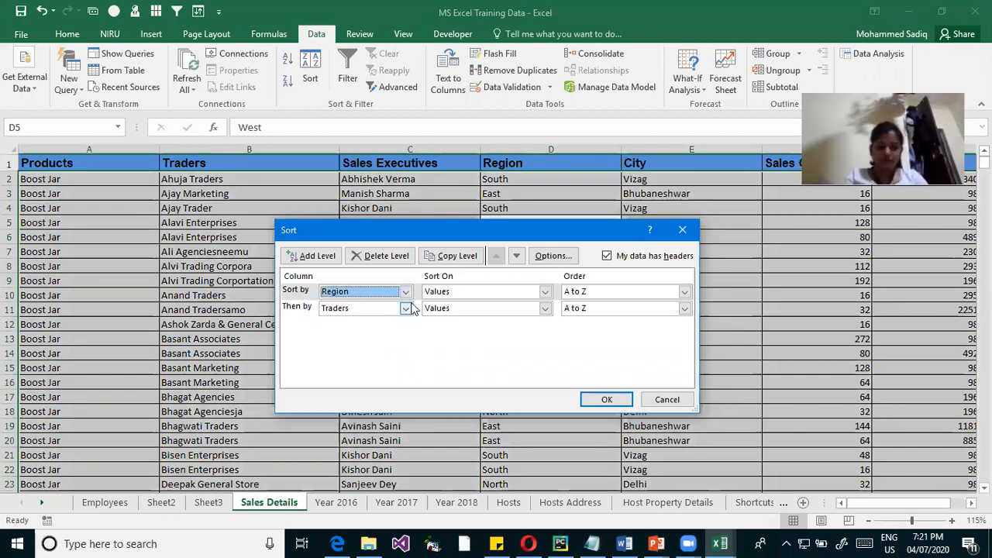
{"action": "left_click", "coordinate": [406, 308]}
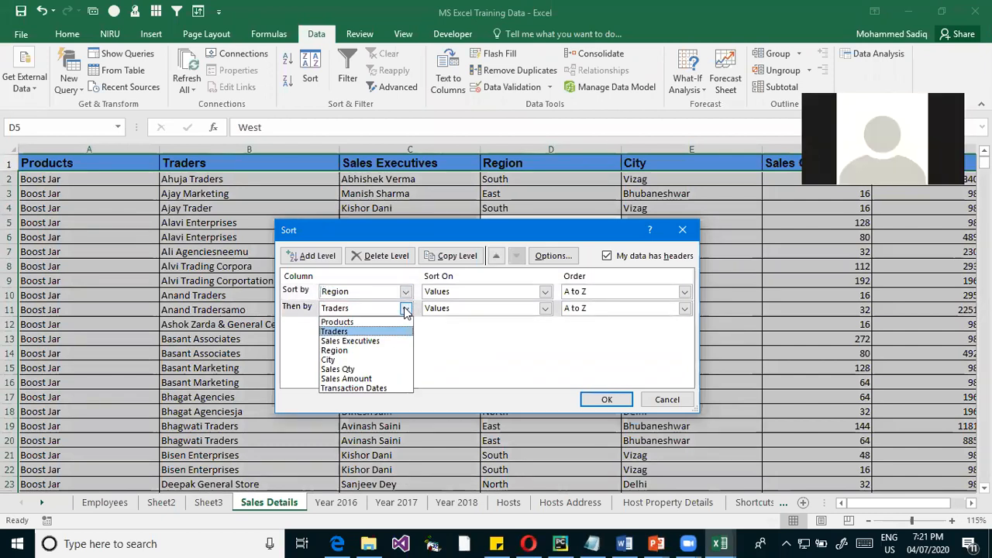
{"action": "left_click", "coordinate": [347, 360]}
{"action": "left_click", "coordinate": [608, 402]}
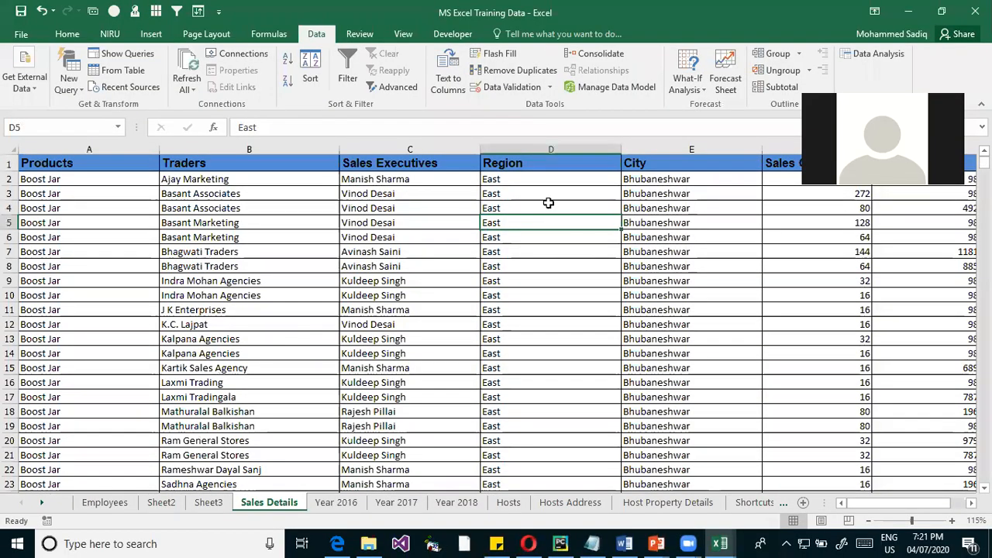
Examine how cities are ordered within the East region, highlighting rows for Bhubaneshwar, Kolkatta and Patna
{"action": "left_click", "coordinate": [549, 206]}
{"action": "left_click_drag", "start_coordinate": [654, 193], "coordinate": [666, 299]}
{"action": "scroll", "coordinate": [678, 343], "scroll_direction": "down", "scroll_amount": 6}
{"action": "scroll", "coordinate": [678, 344], "scroll_direction": "down", "scroll_amount": 20}
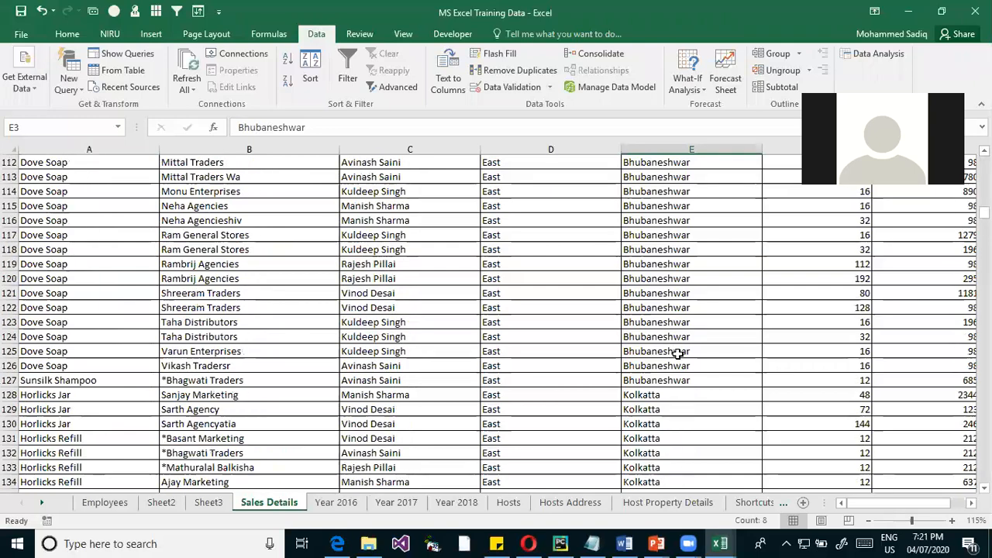
{"action": "left_click_drag", "start_coordinate": [531, 397], "coordinate": [700, 422]}
{"action": "scroll", "coordinate": [658, 421], "scroll_direction": "down", "scroll_amount": 5}
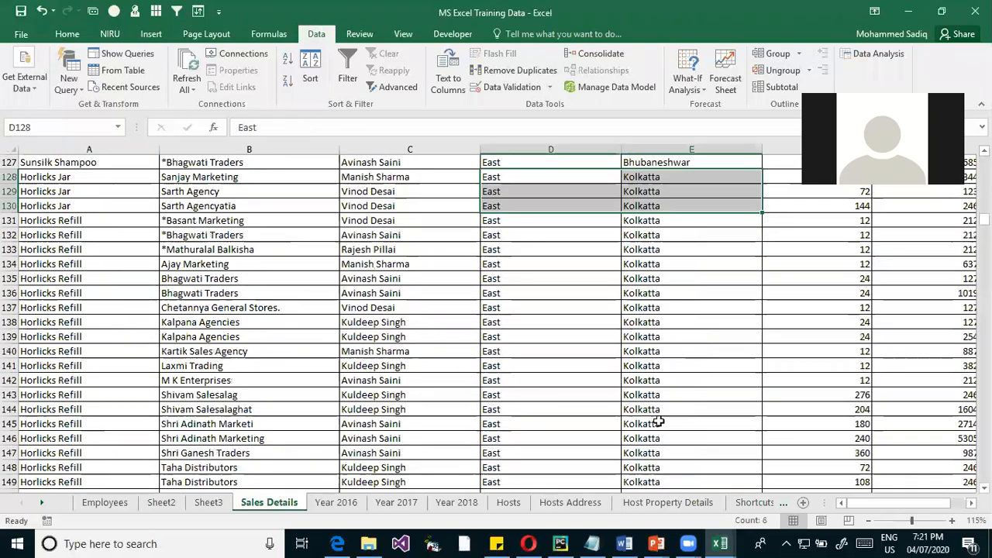
{"action": "scroll", "coordinate": [658, 421], "scroll_direction": "down", "scroll_amount": 14}
{"action": "left_click_drag", "start_coordinate": [584, 406], "coordinate": [667, 453]}
{"action": "scroll", "coordinate": [667, 406], "scroll_direction": "down", "scroll_amount": 13}
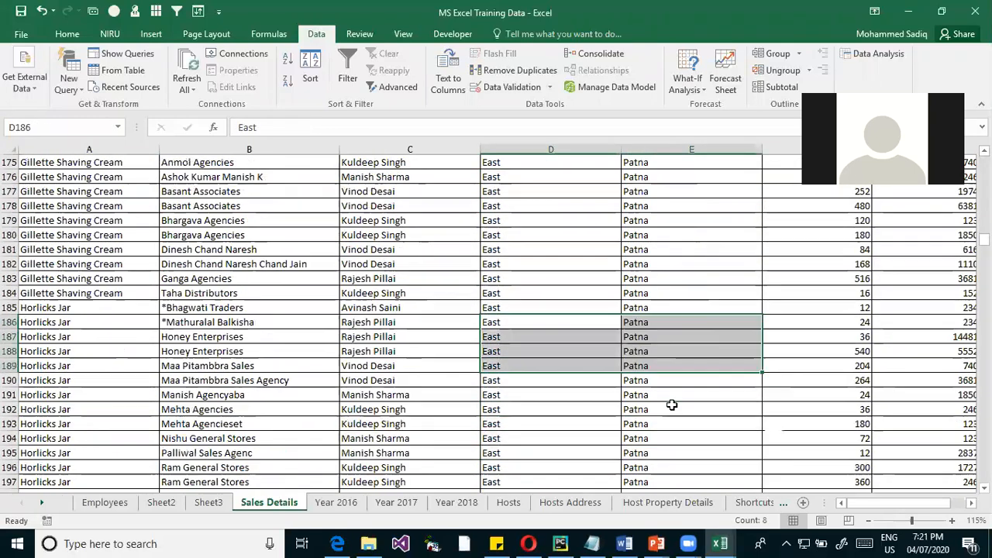
{"action": "scroll", "coordinate": [658, 390], "scroll_direction": "up", "scroll_amount": 3}
Examine the city order within the North region, highlighting the first rows of its city groups, including Delhi and Gurgaon
{"action": "left_click_drag", "start_coordinate": [493, 296], "coordinate": [654, 380]}
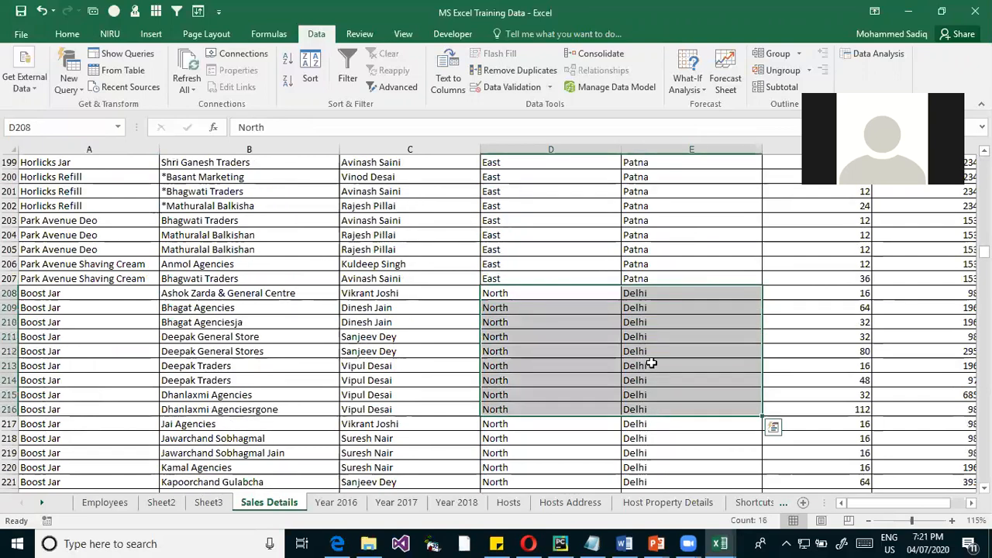
{"action": "scroll", "coordinate": [651, 363], "scroll_direction": "down", "scroll_amount": 20}
{"action": "scroll", "coordinate": [651, 364], "scroll_direction": "down", "scroll_amount": 12}
{"action": "left_click_drag", "start_coordinate": [642, 378], "coordinate": [675, 479]}
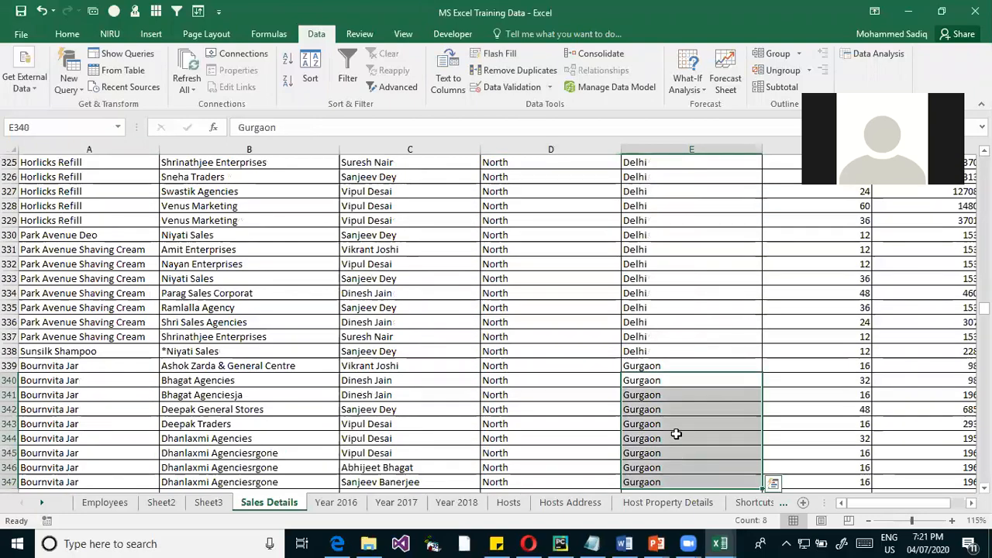
{"action": "scroll", "coordinate": [676, 434], "scroll_direction": "down", "scroll_amount": 6}
{"action": "scroll", "coordinate": [675, 430], "scroll_direction": "down", "scroll_amount": 10}
{"action": "left_click_drag", "start_coordinate": [660, 367], "coordinate": [657, 467]}
Examine the city order within the South region, highlighting some Hyderabad and Vizag entries
{"action": "scroll", "coordinate": [656, 377], "scroll_direction": "down", "scroll_amount": 12}
{"action": "scroll", "coordinate": [634, 357], "scroll_direction": "up", "scroll_amount": 2}
{"action": "left_click_drag", "start_coordinate": [500, 341], "coordinate": [643, 318]}
{"action": "left_click", "coordinate": [527, 371]}
{"action": "left_click_drag", "start_coordinate": [651, 380], "coordinate": [682, 457]}
{"action": "scroll", "coordinate": [682, 455], "scroll_direction": "down", "scroll_amount": 13}
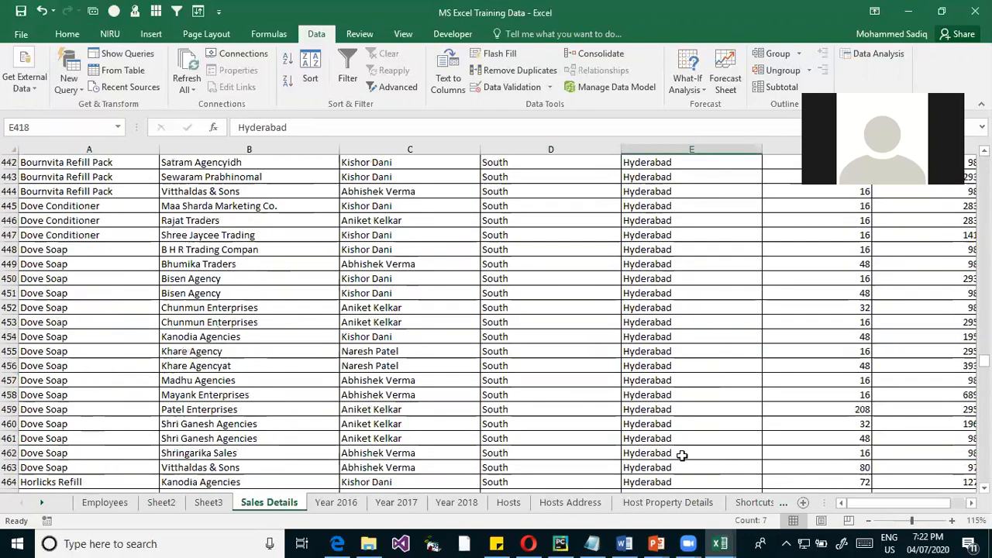
{"action": "scroll", "coordinate": [659, 413], "scroll_direction": "down", "scroll_amount": 6}
{"action": "left_click_drag", "start_coordinate": [659, 372], "coordinate": [660, 452]}
{"action": "scroll", "coordinate": [671, 394], "scroll_direction": "down", "scroll_amount": 11}
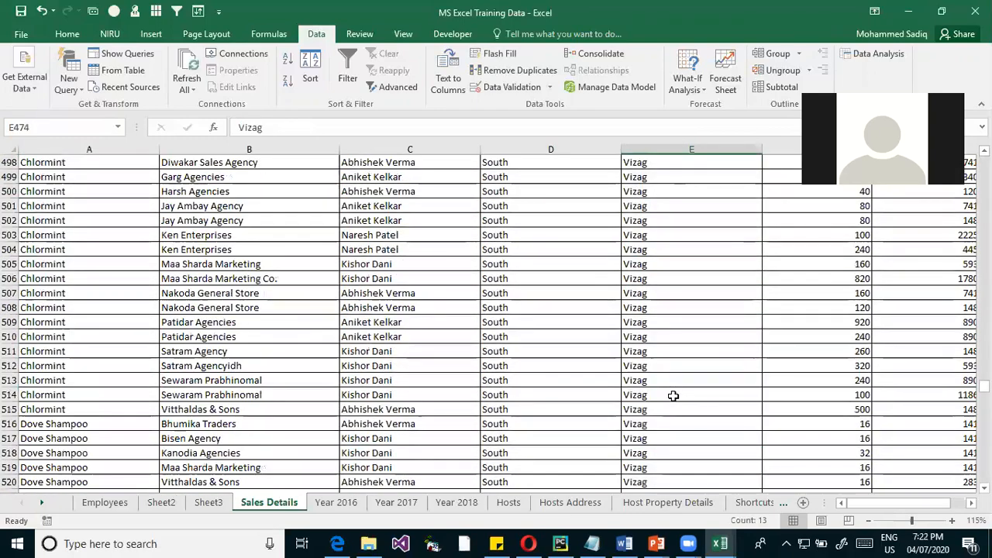
Highlight the first Mumbai rows of the West region and return to the Region header
{"action": "scroll", "coordinate": [673, 395], "scroll_direction": "down", "scroll_amount": 20}
{"action": "left_click_drag", "start_coordinate": [661, 381], "coordinate": [668, 465]}
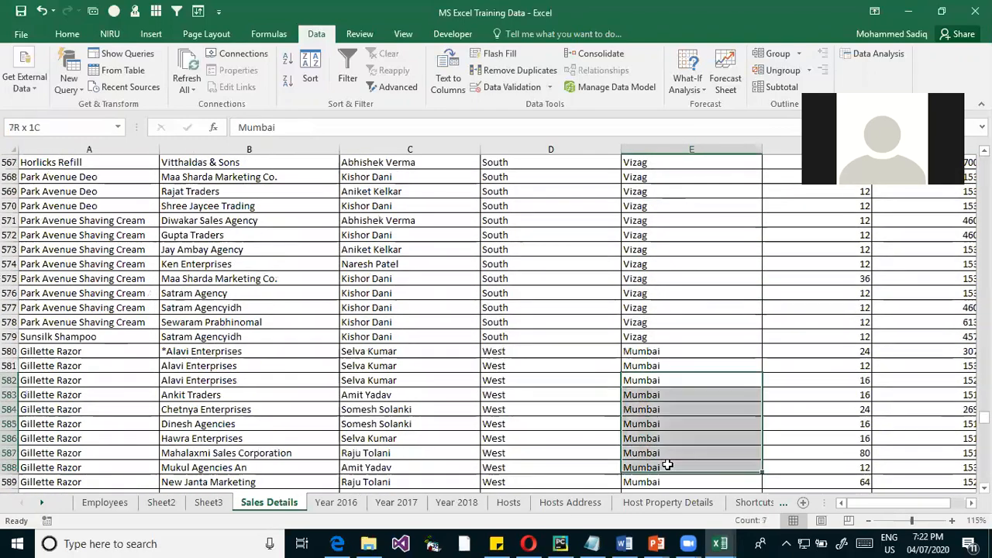
{"action": "left_click_drag", "start_coordinate": [500, 351], "coordinate": [675, 426]}
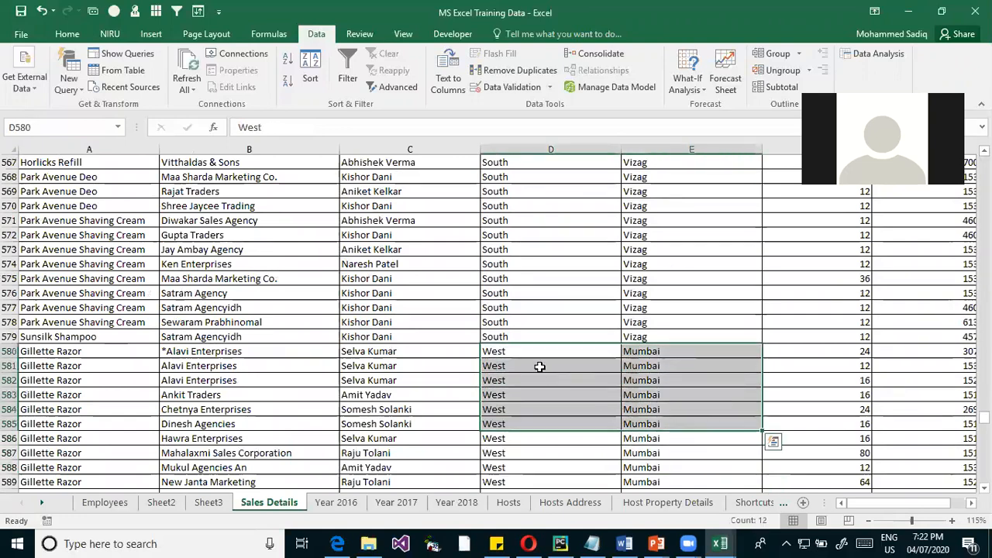
{"action": "left_click", "coordinate": [537, 350]}
{"action": "key", "text": "ctrl+Up"}
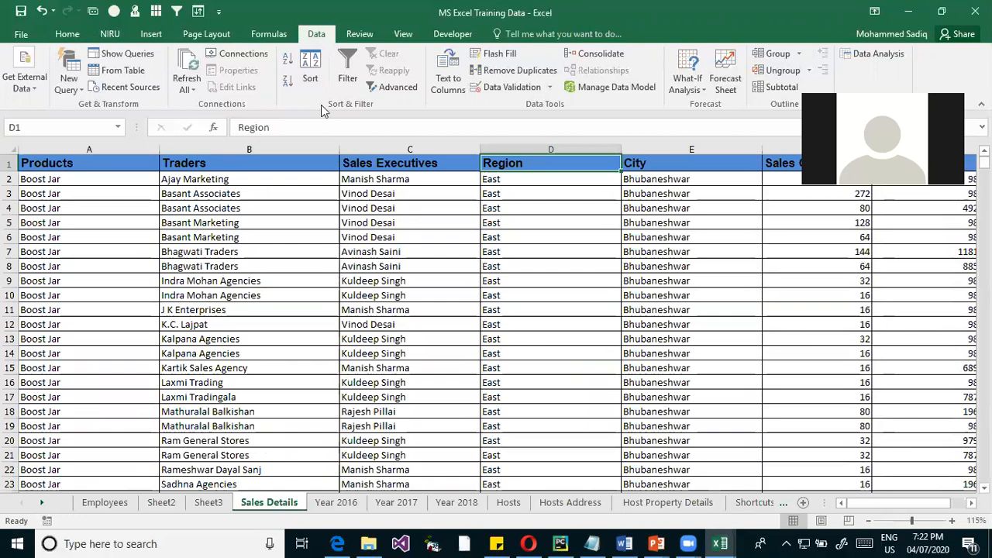
{"action": "left_click", "coordinate": [310, 74]}
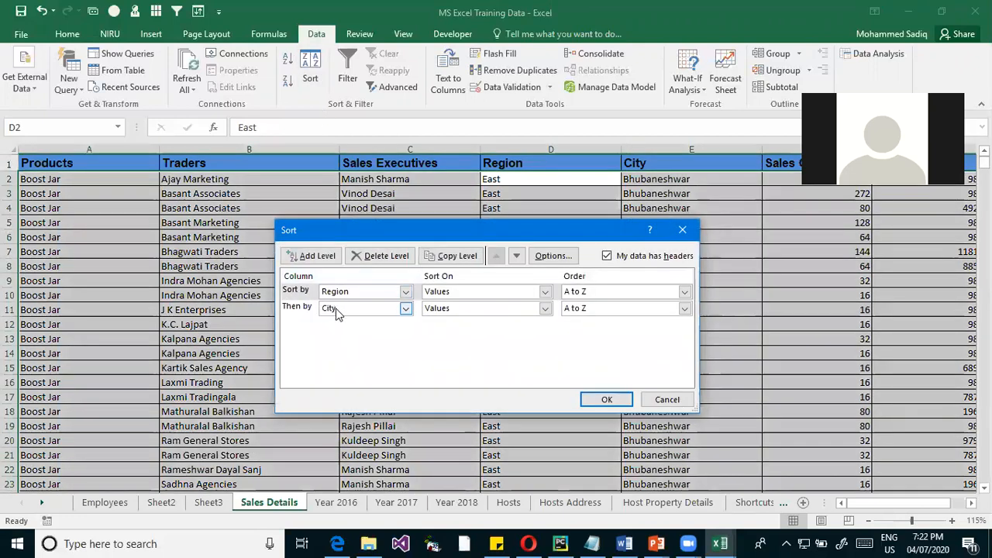
{"action": "left_click", "coordinate": [333, 307]}
{"action": "left_click", "coordinate": [314, 255]}
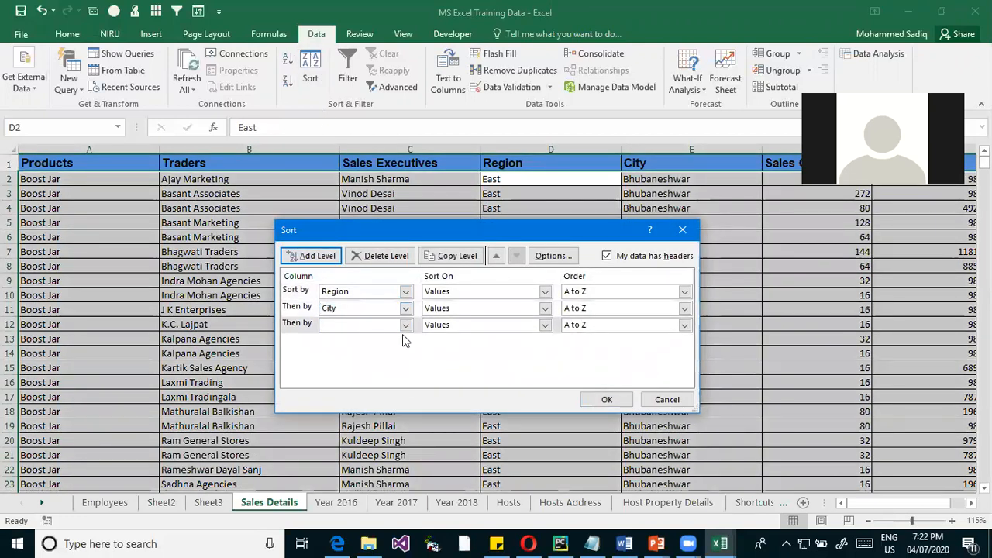
{"action": "left_click", "coordinate": [405, 325]}
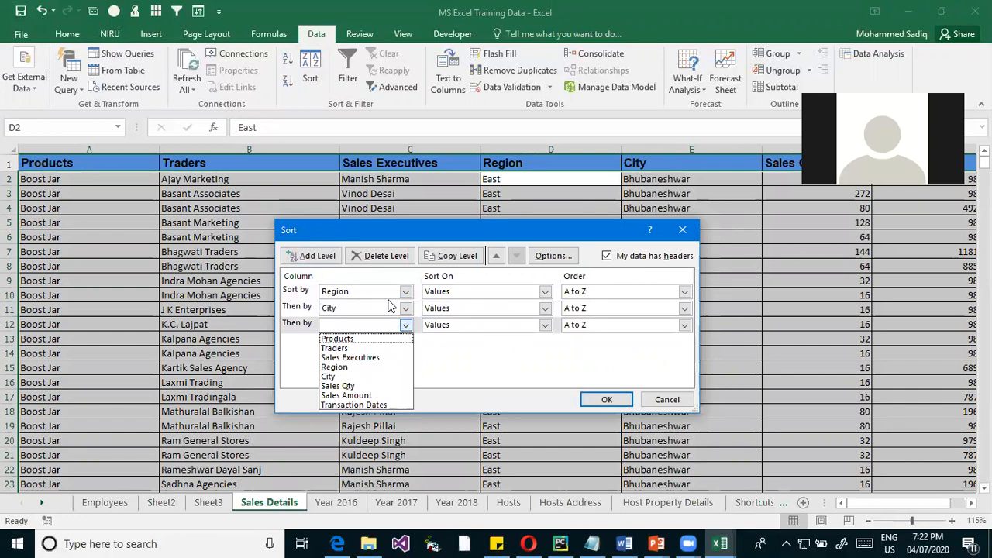
{"action": "left_click", "coordinate": [389, 306]}
{"action": "left_click", "coordinate": [387, 257]}
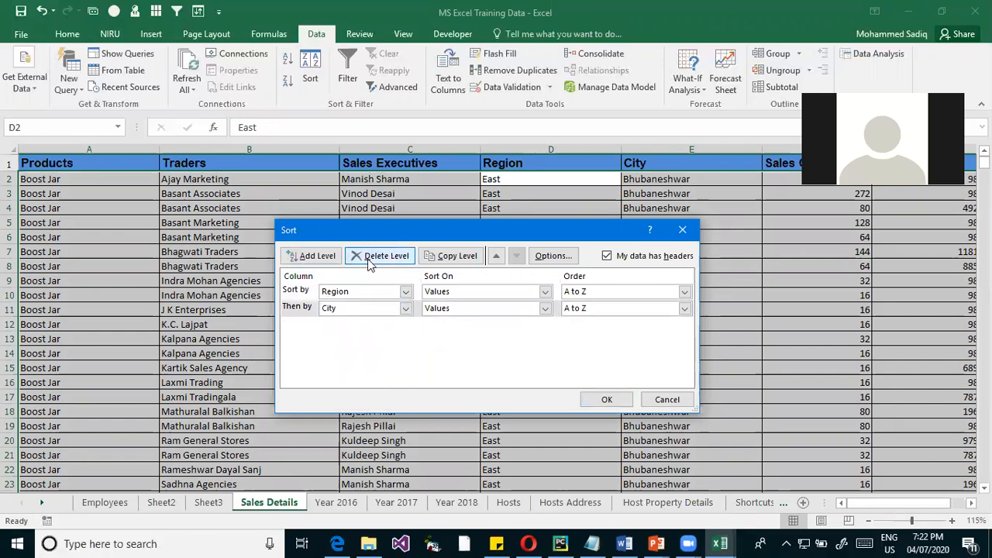
{"action": "left_click", "coordinate": [685, 310]}
{"action": "left_click", "coordinate": [585, 329]}
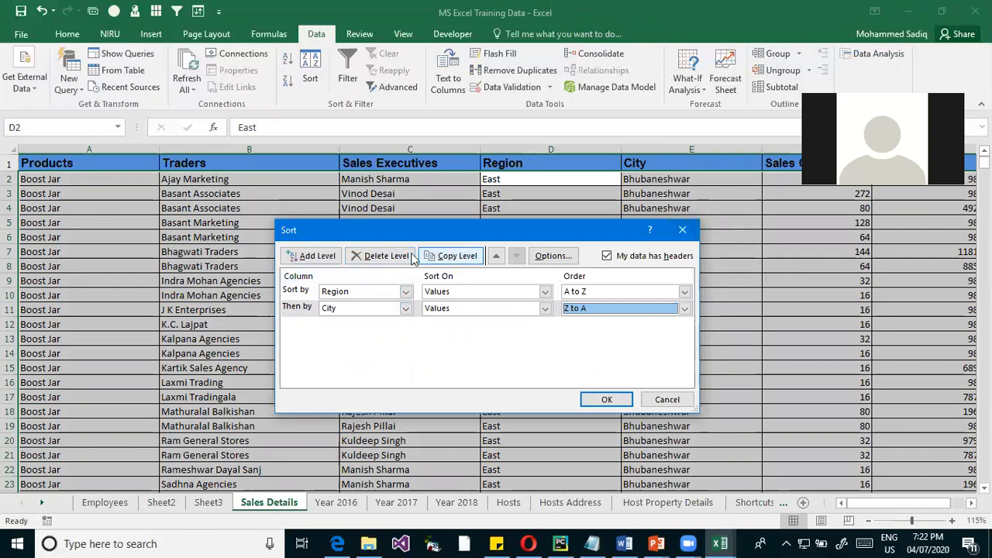
{"action": "left_click", "coordinate": [380, 256]}
{"action": "left_click", "coordinate": [682, 229]}
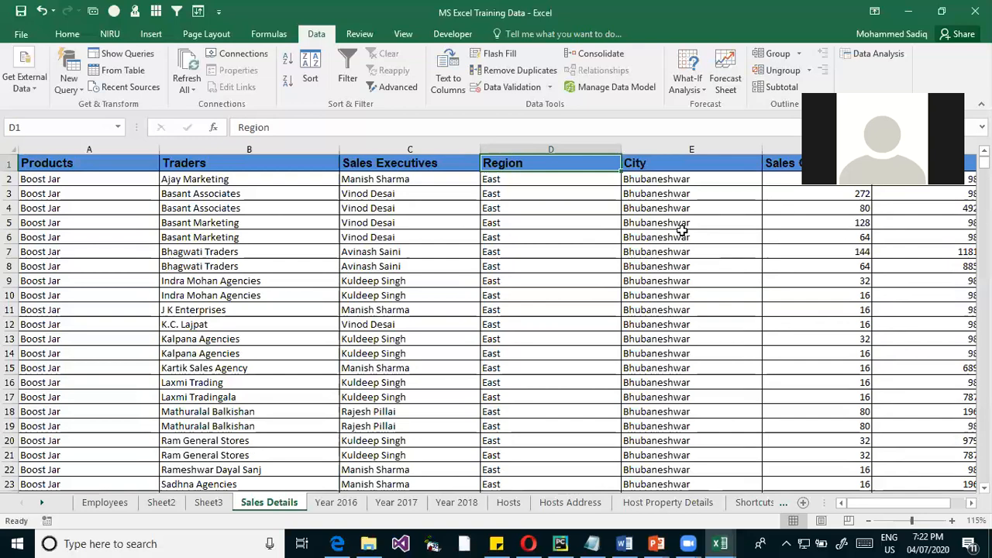
Examine the sequence of regions down the Region column, highlighting sample rows within the region groups, ending with West
{"action": "left_click", "coordinate": [514, 235]}
{"action": "scroll", "coordinate": [527, 253], "scroll_direction": "down", "scroll_amount": 5}
{"action": "scroll", "coordinate": [528, 253], "scroll_direction": "down", "scroll_amount": 20}
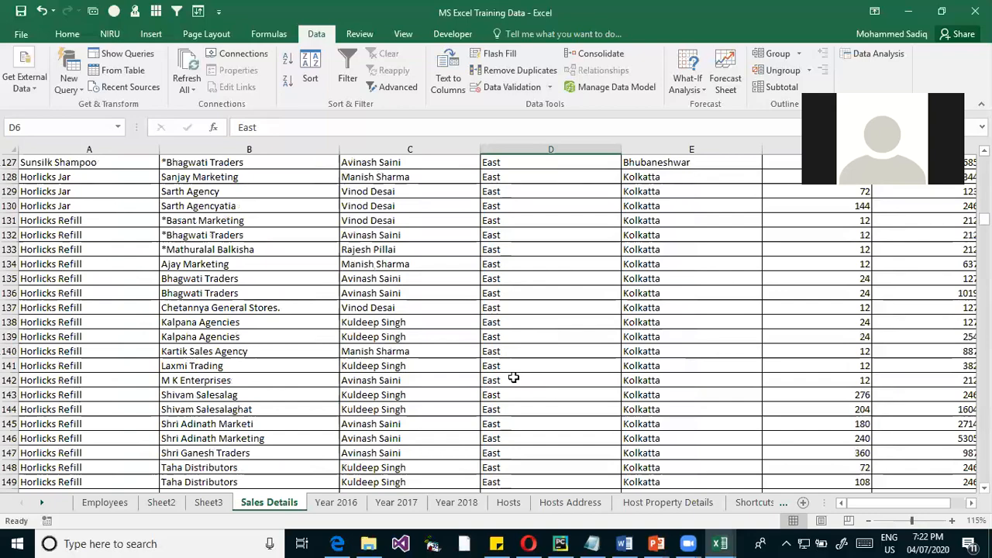
{"action": "scroll", "coordinate": [513, 377], "scroll_direction": "down", "scroll_amount": 20}
{"action": "left_click_drag", "start_coordinate": [538, 320], "coordinate": [538, 401]}
{"action": "scroll", "coordinate": [538, 387], "scroll_direction": "down", "scroll_amount": 12}
{"action": "left_click", "coordinate": [538, 375]}
{"action": "scroll", "coordinate": [527, 422], "scroll_direction": "down", "scroll_amount": 15}
{"action": "scroll", "coordinate": [526, 424], "scroll_direction": "down", "scroll_amount": 20}
{"action": "left_click_drag", "start_coordinate": [526, 424], "coordinate": [532, 511]}
{"action": "scroll", "coordinate": [481, 394], "scroll_direction": "down", "scroll_amount": 20}
{"action": "scroll", "coordinate": [542, 395], "scroll_direction": "down", "scroll_amount": 6}
{"action": "scroll", "coordinate": [543, 396], "scroll_direction": "up", "scroll_amount": 7}
{"action": "scroll", "coordinate": [543, 395], "scroll_direction": "down", "scroll_amount": 6}
{"action": "left_click_drag", "start_coordinate": [983, 392], "coordinate": [983, 448]}
{"action": "left_click_drag", "start_coordinate": [556, 326], "coordinate": [526, 410]}
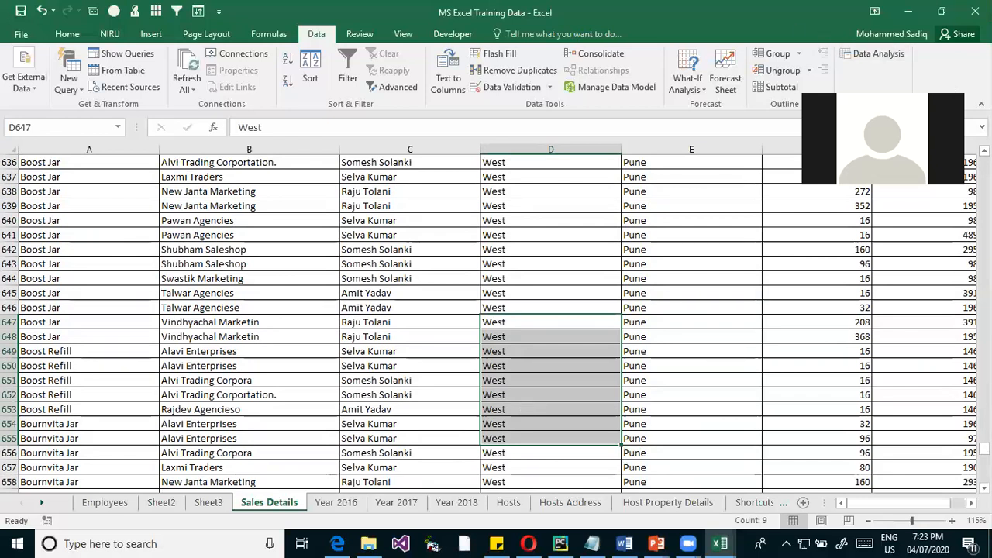
Remove the City level from the table's sort settings, keeping only the Region level
{"action": "left_click", "coordinate": [525, 248]}
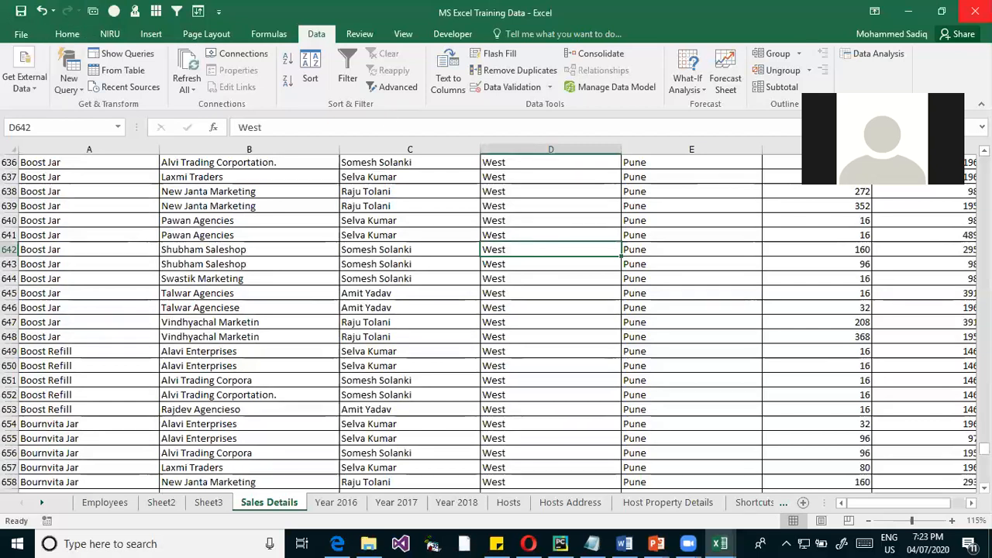
{"action": "left_click", "coordinate": [310, 77]}
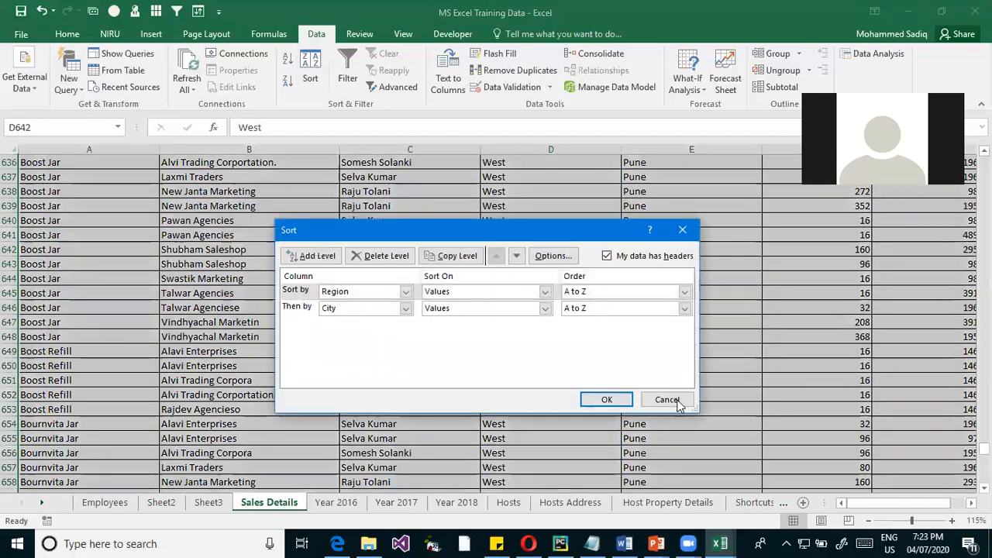
{"action": "left_click", "coordinate": [406, 308]}
{"action": "left_click", "coordinate": [344, 308]}
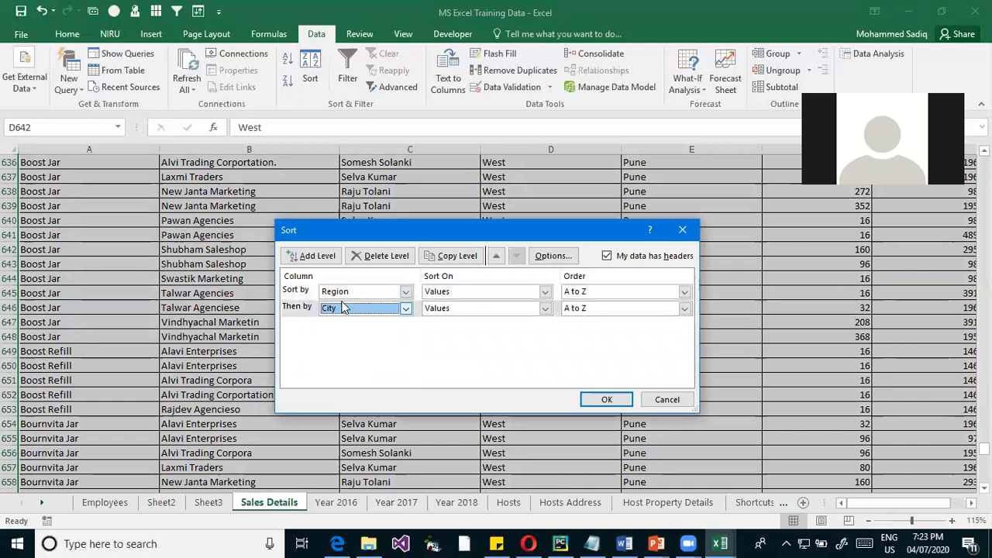
{"action": "left_click", "coordinate": [385, 257]}
Choose a custom list as the sort order for the Region level
{"action": "left_click", "coordinate": [684, 292]}
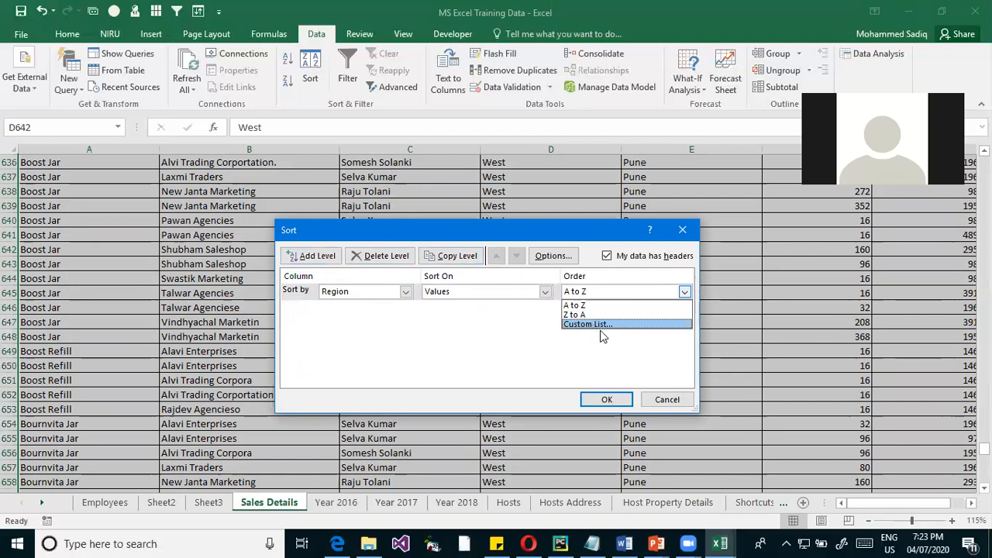
{"action": "key", "text": "Escape"}
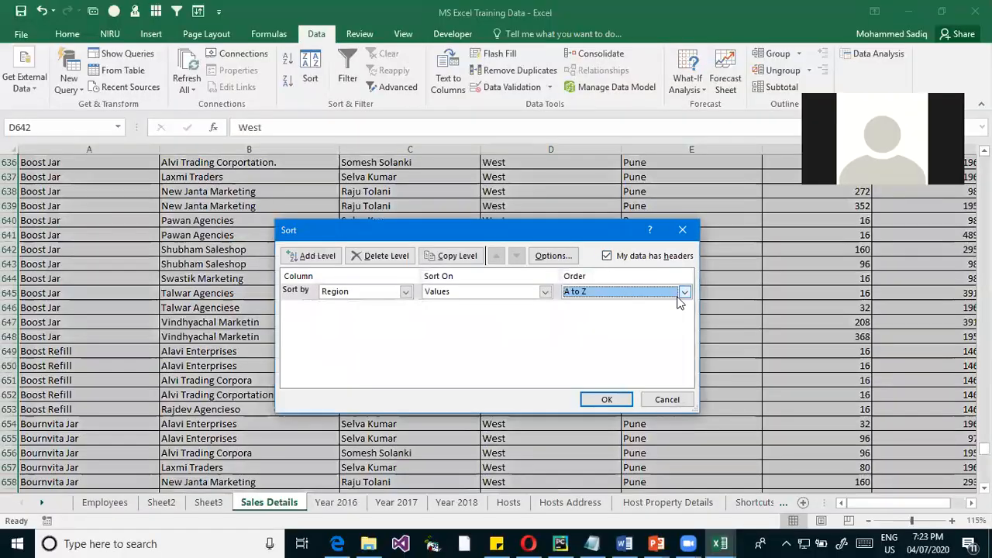
{"action": "left_click", "coordinate": [700, 294]}
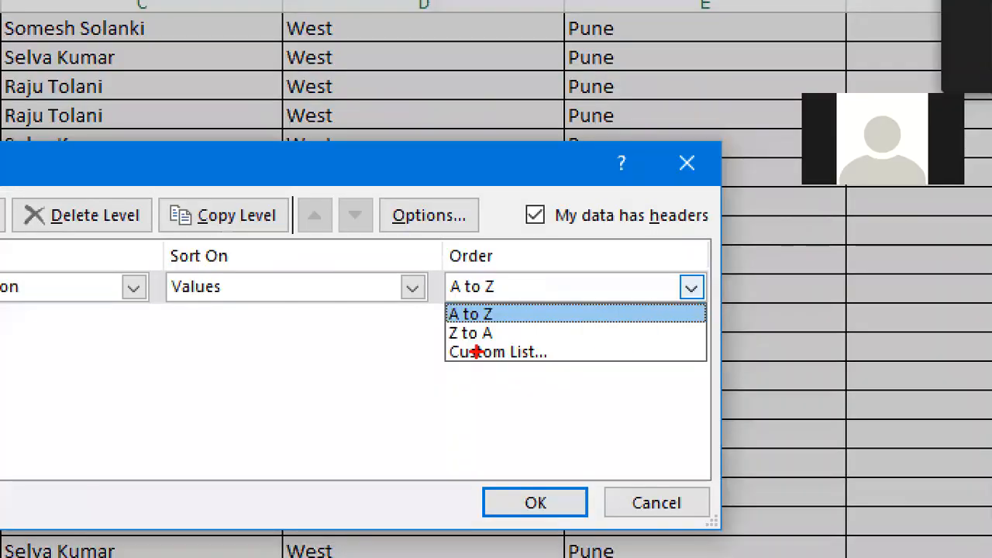
{"action": "key", "text": "Escape"}
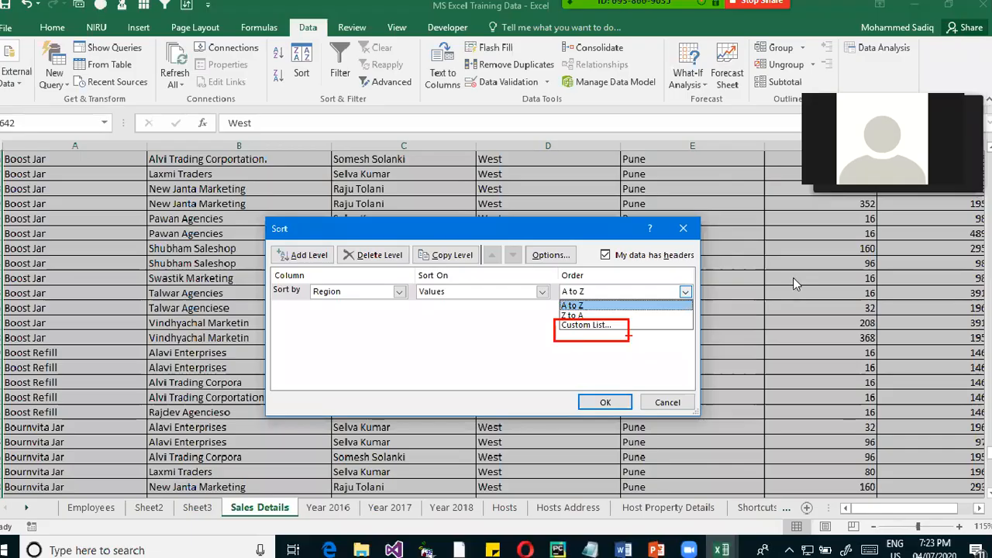
{"action": "left_click", "coordinate": [691, 287]}
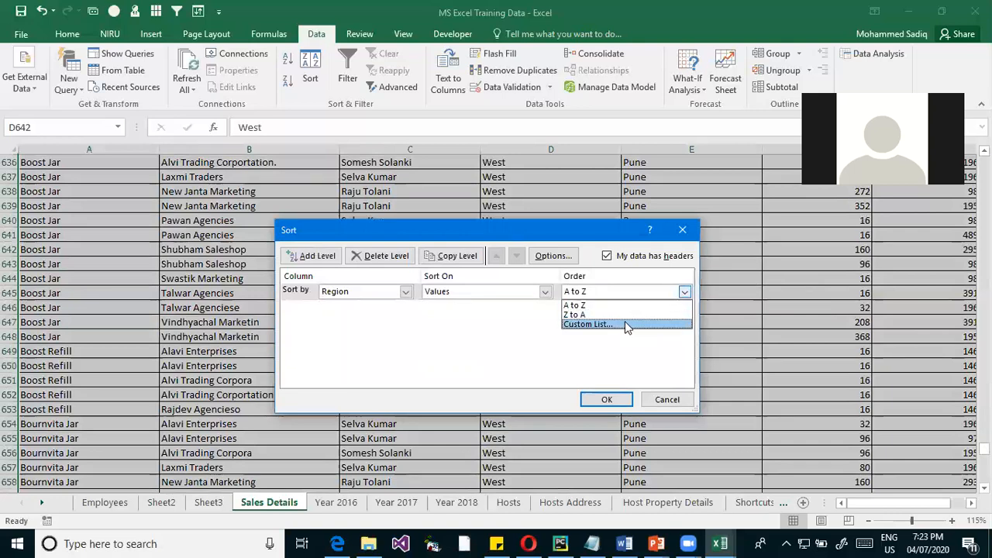
{"action": "left_click", "coordinate": [627, 325]}
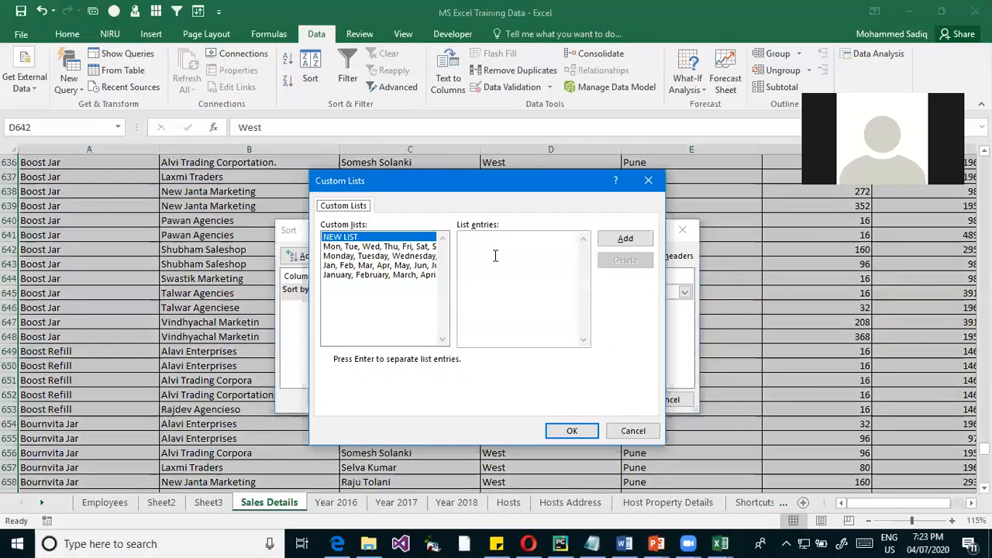
Create a custom list with the entries North, South, East and West and use it as the Region order
{"action": "left_click", "coordinate": [634, 213]}
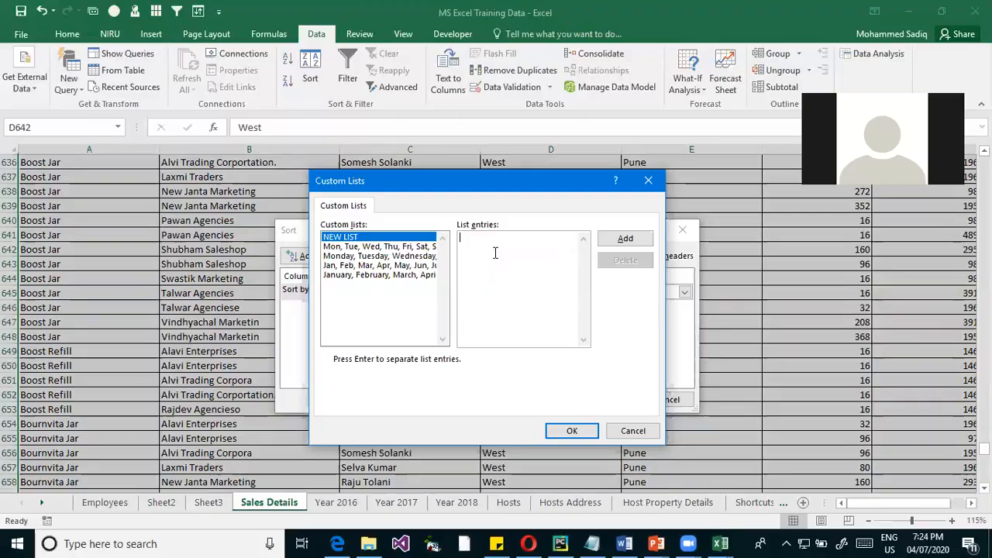
{"action": "key", "text": "ctrl+2"}
{"action": "left_click_drag", "start_coordinate": [471, 244], "coordinate": [471, 292]}
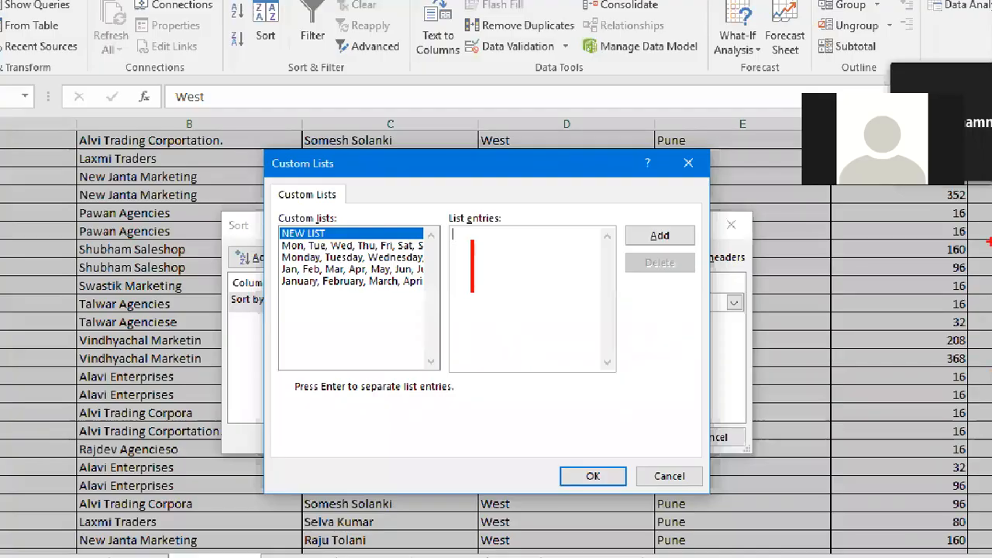
{"action": "key", "text": "Escape"}
{"action": "type", "text": "North"}
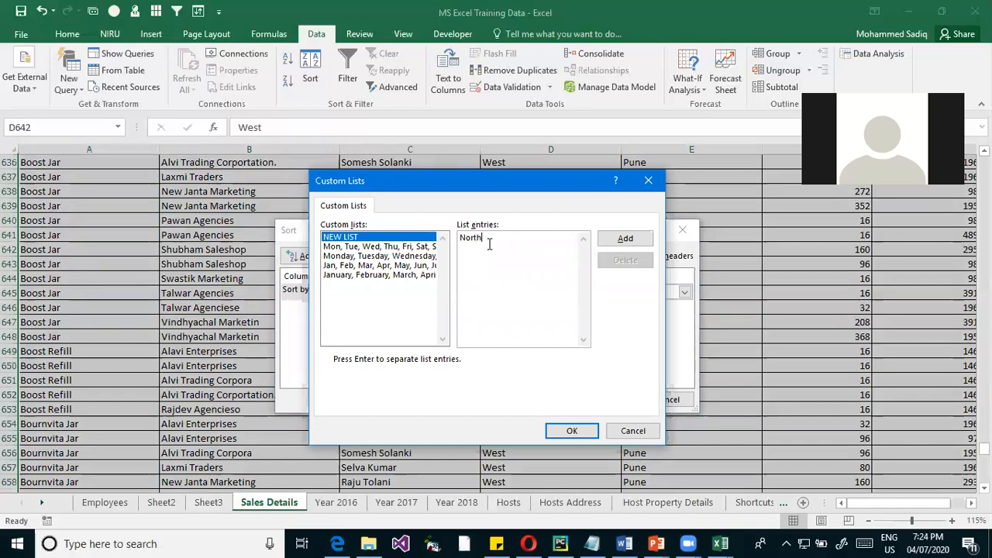
{"action": "key", "text": "Return"}
{"action": "type", "text": "South "}
{"action": "type", "text": "East"}
{"action": "key", "text": "Return"}
{"action": "type", "text": "West"}
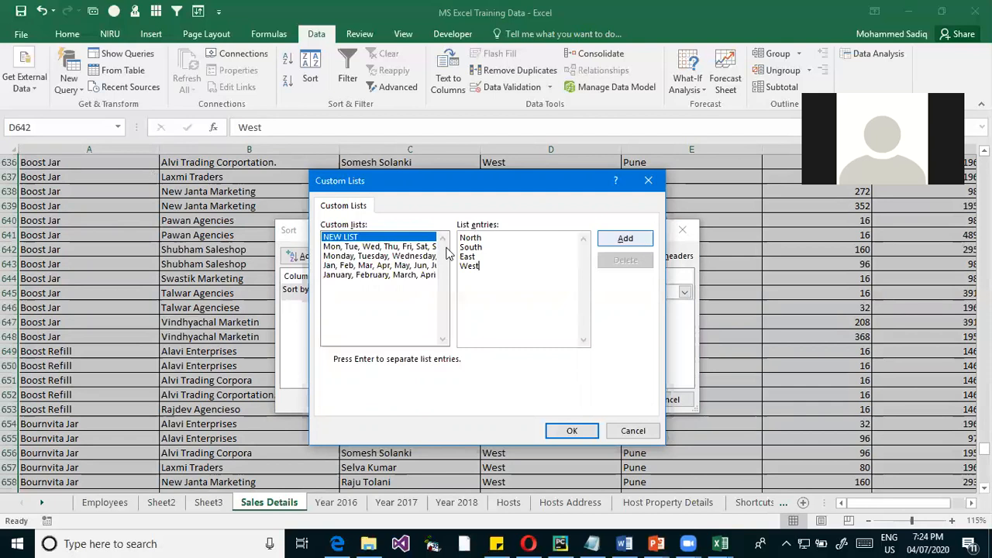
{"action": "left_click", "coordinate": [628, 239]}
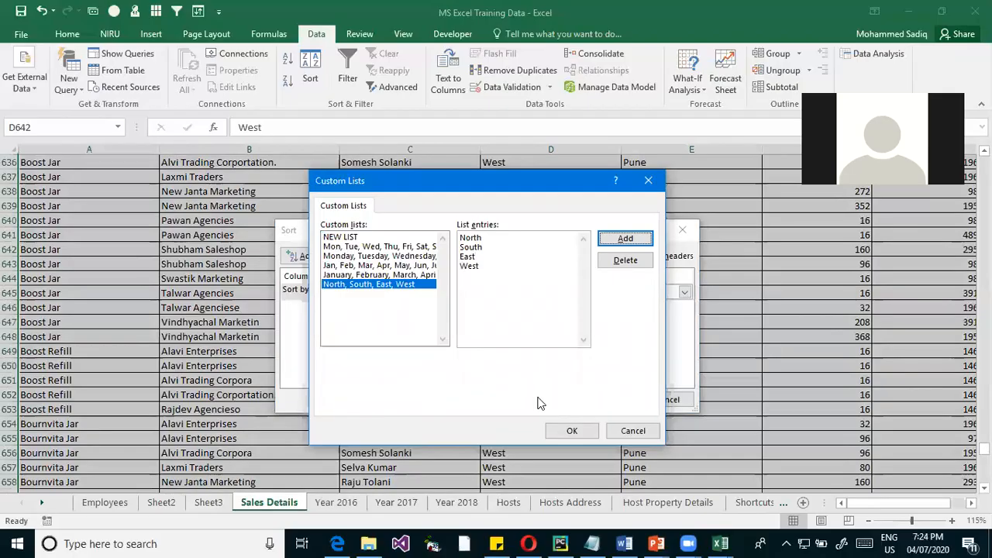
{"action": "left_click", "coordinate": [571, 431]}
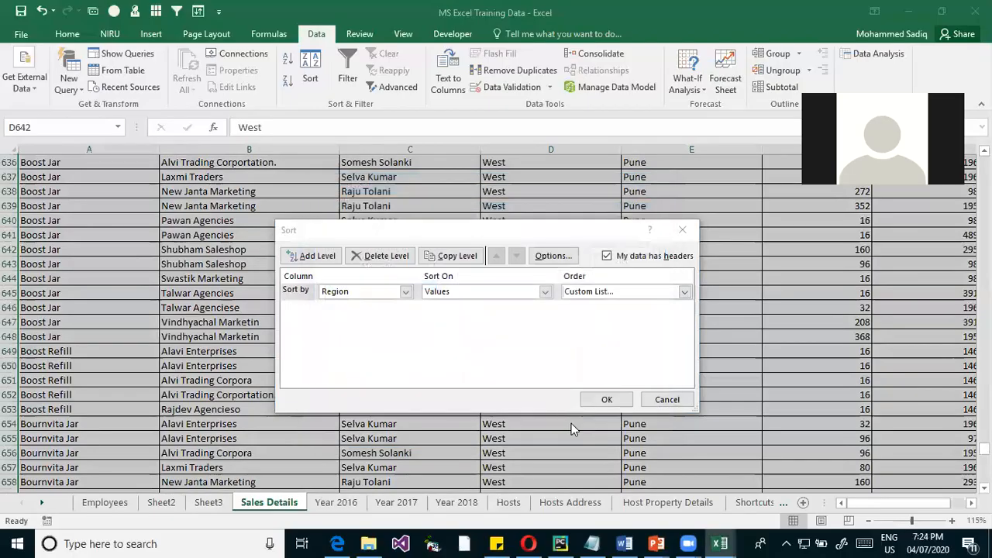
Sort the table by Region in the custom order North, South, East, West
{"action": "left_click", "coordinate": [684, 291]}
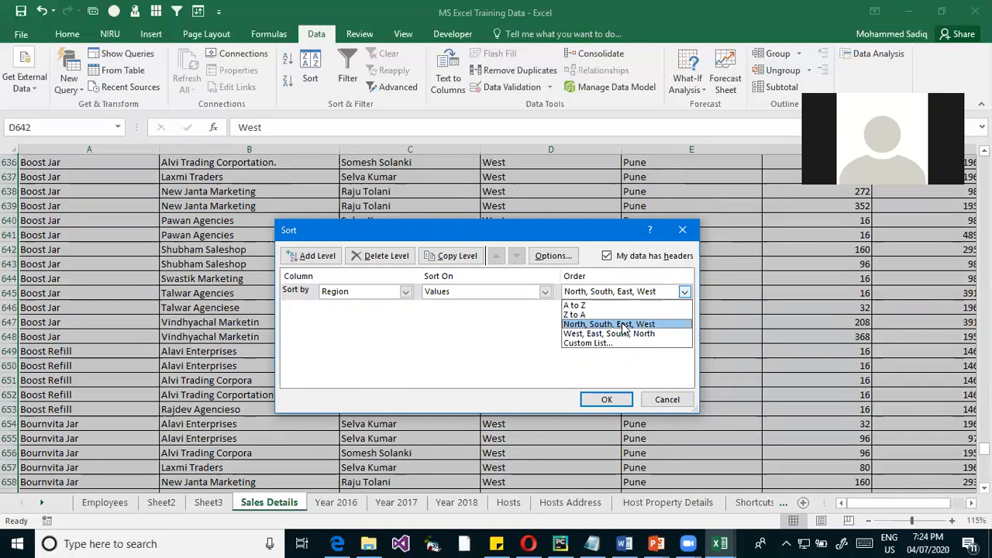
{"action": "left_click", "coordinate": [623, 324]}
{"action": "left_click", "coordinate": [604, 399]}
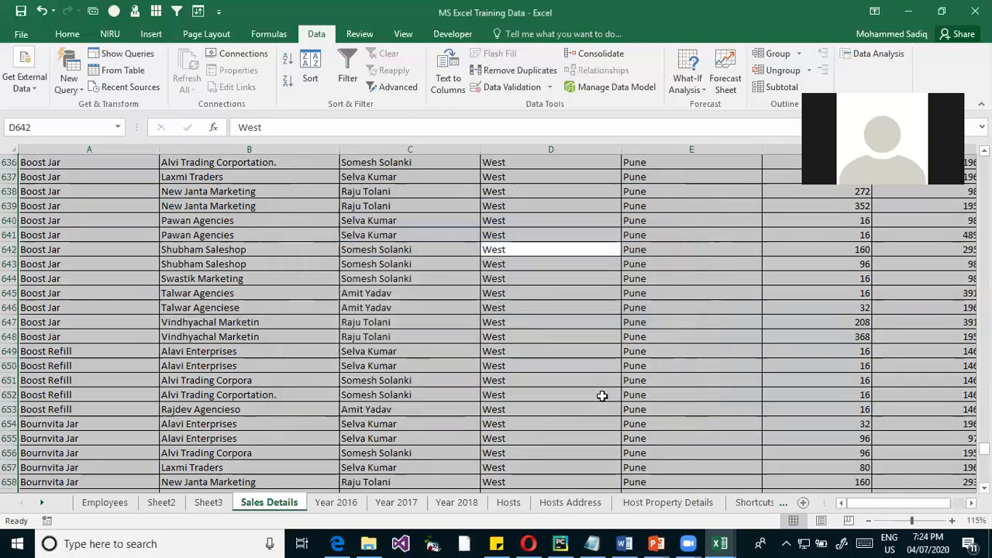
Examine the custom region order from the first data rows down to West, highlighting sample rows in different regions
{"action": "left_click", "coordinate": [586, 342]}
{"action": "key", "text": "ctrl+Up"}
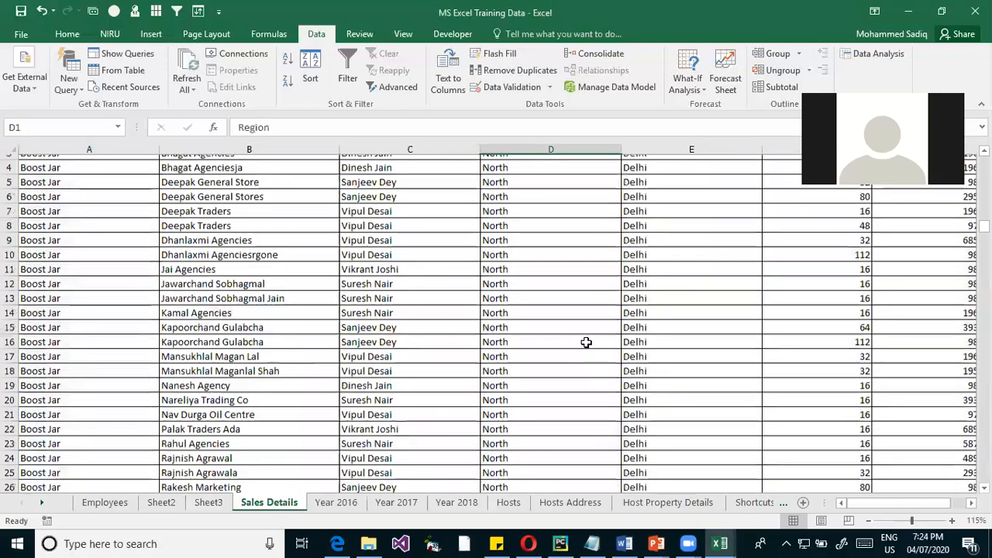
{"action": "left_click_drag", "start_coordinate": [523, 223], "coordinate": [510, 318]}
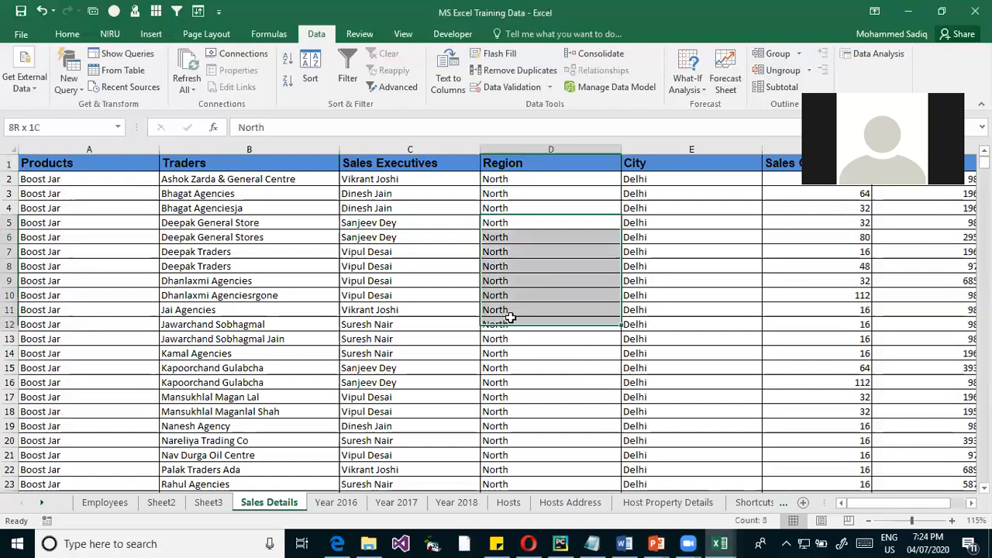
{"action": "scroll", "coordinate": [510, 300], "scroll_direction": "down", "scroll_amount": 20}
{"action": "scroll", "coordinate": [510, 301], "scroll_direction": "down", "scroll_amount": 19}
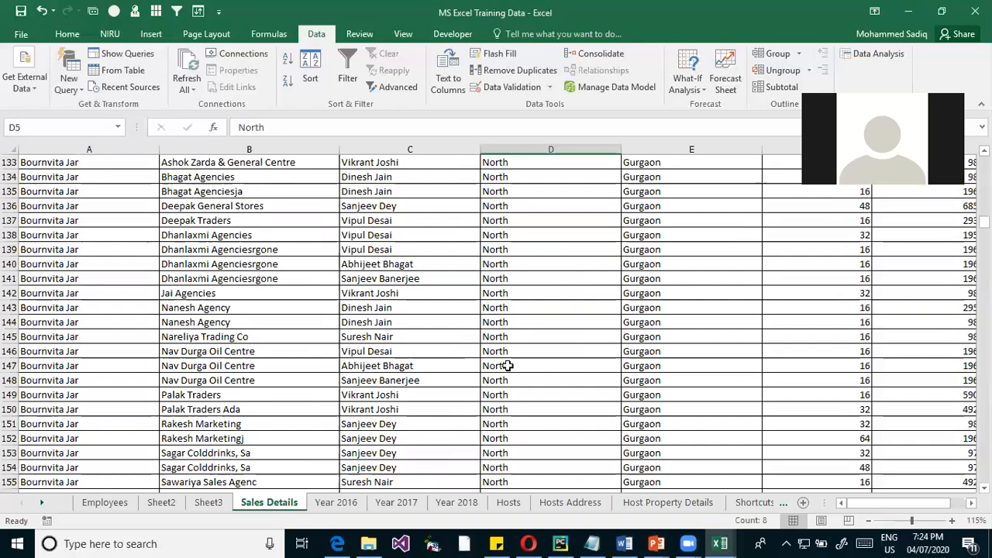
{"action": "scroll", "coordinate": [508, 365], "scroll_direction": "down", "scroll_amount": 20}
{"action": "left_click_drag", "start_coordinate": [511, 321], "coordinate": [525, 405]}
{"action": "scroll", "coordinate": [525, 403], "scroll_direction": "down", "scroll_amount": 20}
{"action": "scroll", "coordinate": [526, 403], "scroll_direction": "down", "scroll_amount": 20}
{"action": "left_click_drag", "start_coordinate": [530, 369], "coordinate": [528, 416]}
{"action": "scroll", "coordinate": [527, 416], "scroll_direction": "down", "scroll_amount": 20}
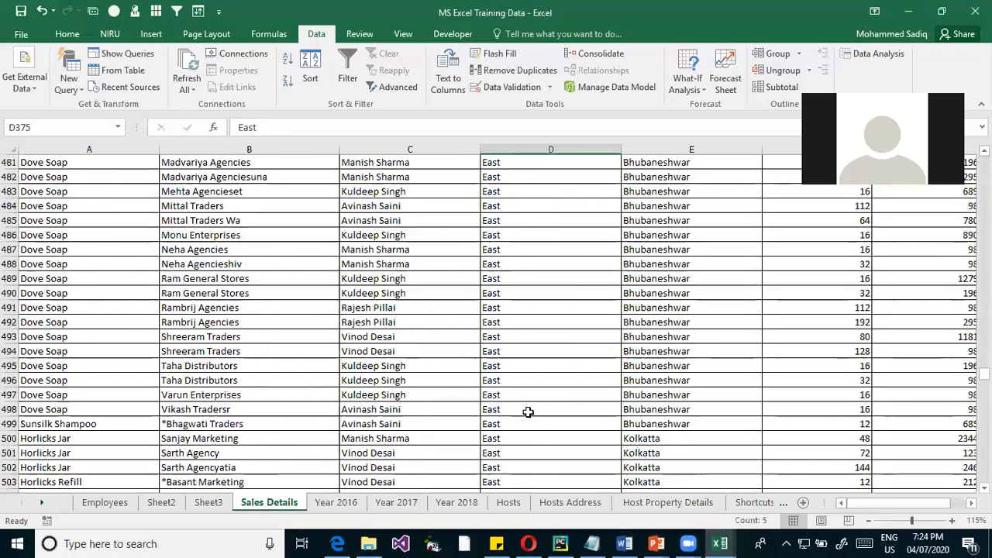
{"action": "scroll", "coordinate": [528, 412], "scroll_direction": "down", "scroll_amount": 20}
{"action": "left_click_drag", "start_coordinate": [557, 314], "coordinate": [542, 424]}
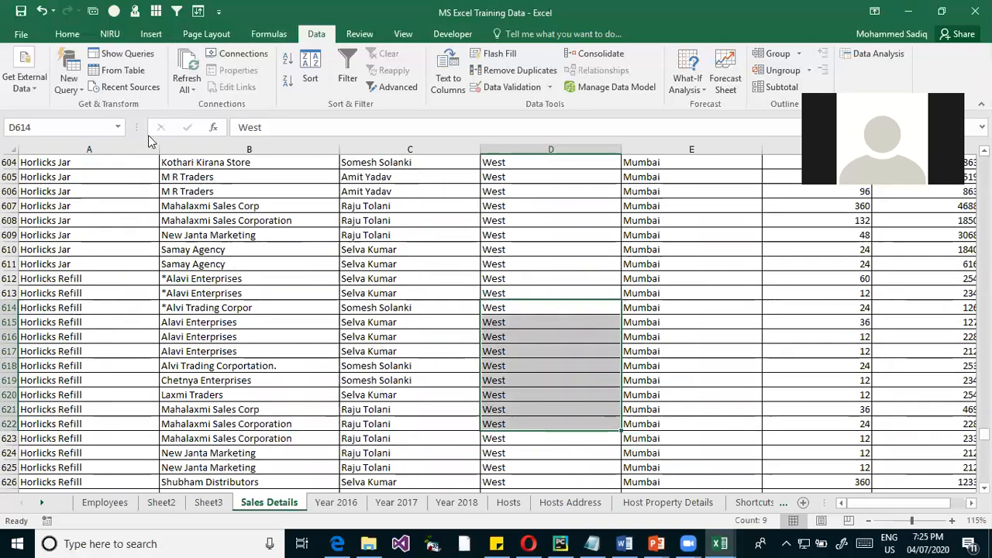
Reopen the table's sort settings, set the Region order to A to Z, and switch the sort column to Sales Amount
{"action": "left_click", "coordinate": [469, 176]}
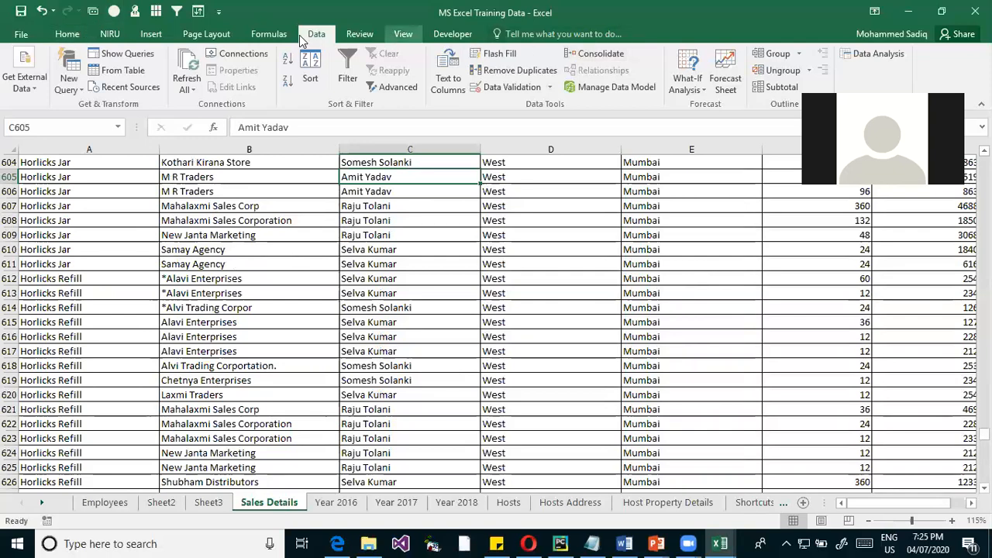
{"action": "left_click", "coordinate": [310, 69]}
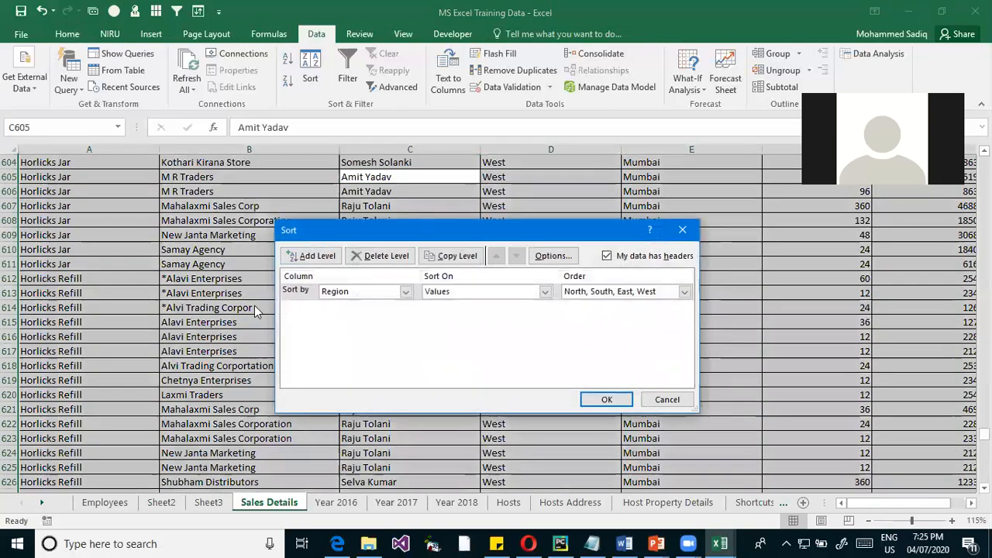
{"action": "left_click", "coordinate": [627, 298]}
{"action": "left_click", "coordinate": [588, 305]}
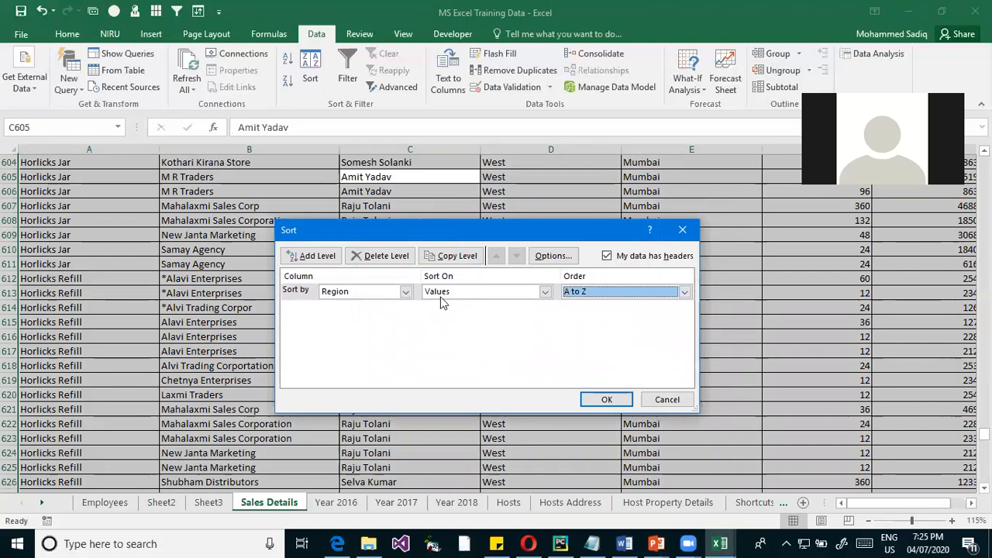
{"action": "left_click", "coordinate": [404, 291]}
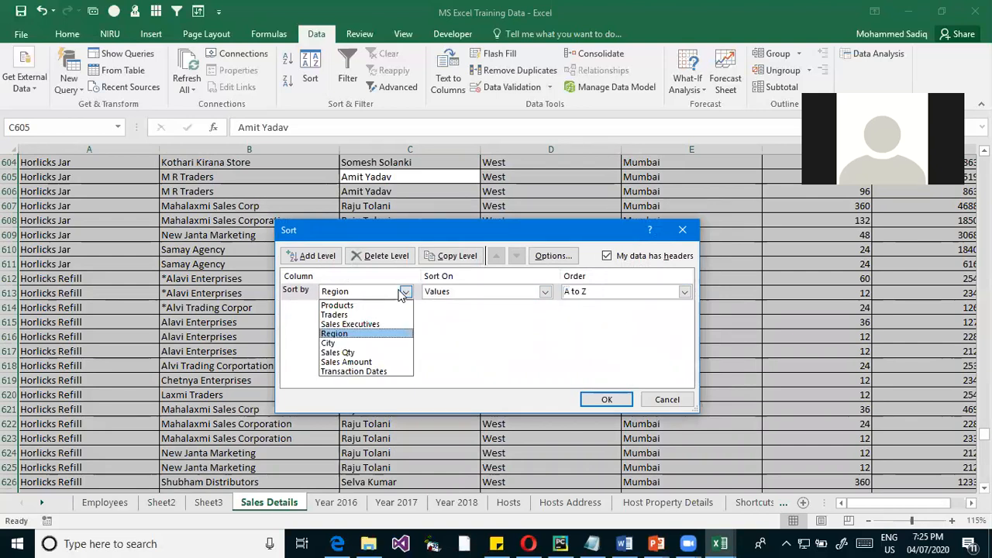
{"action": "left_click", "coordinate": [382, 363]}
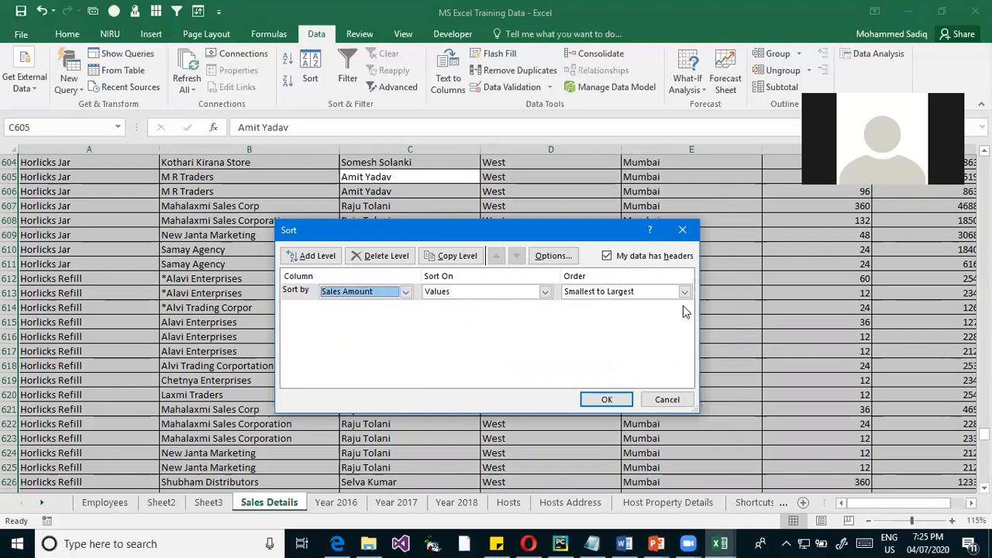
Review the sort orders offered for the Sales Amount column, marking the two numeric options
{"action": "left_click", "coordinate": [684, 292]}
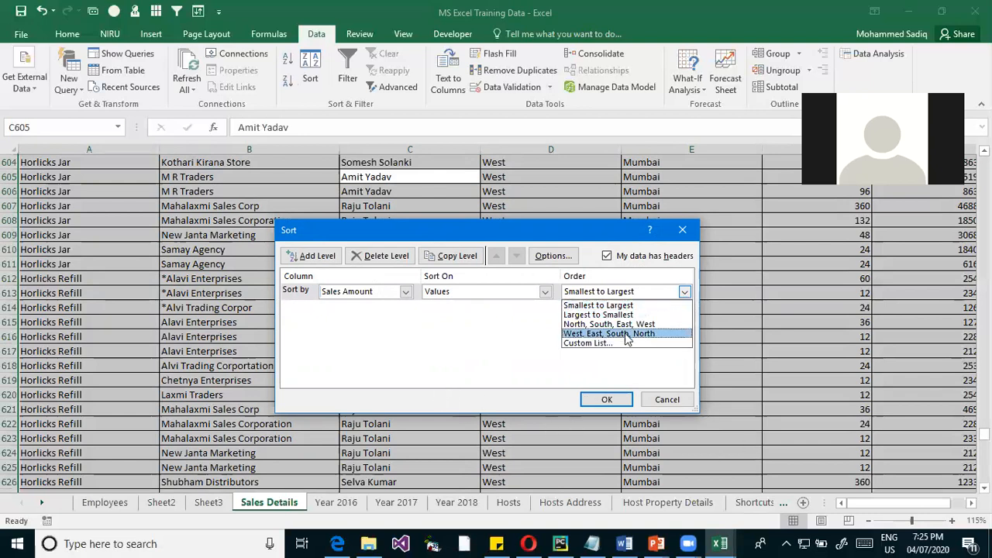
{"action": "left_click", "coordinate": [364, 292]}
{"action": "left_click", "coordinate": [369, 292]}
{"action": "left_click", "coordinate": [369, 292]}
{"action": "left_click", "coordinate": [643, 293]}
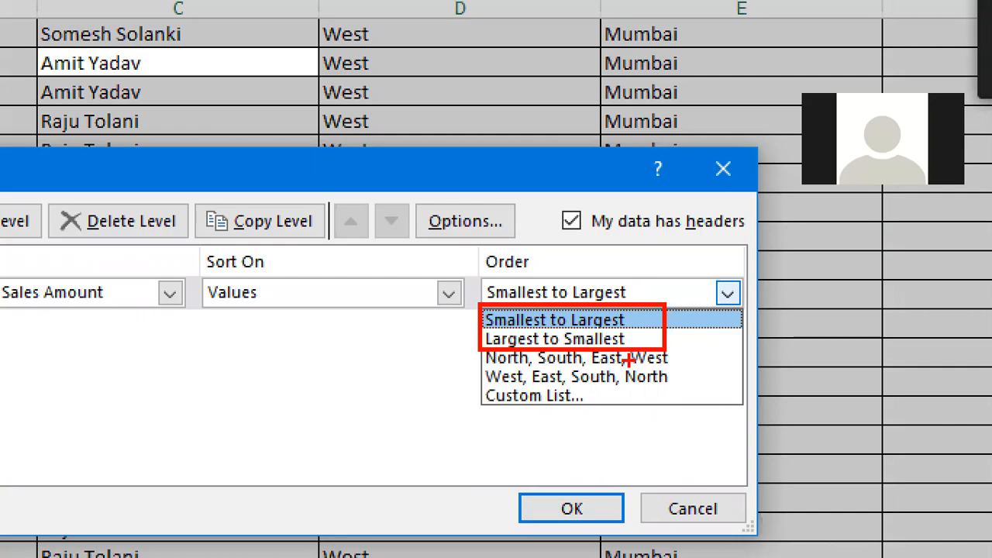
{"action": "key", "text": "Escape"}
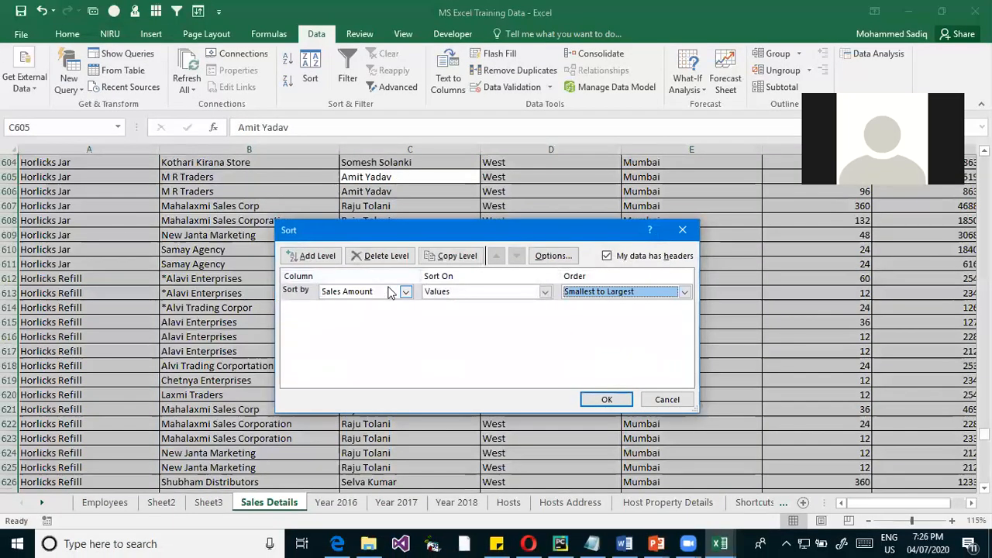
Set the sort column to Transaction Dates and review the order options offered for dates
{"action": "left_click", "coordinate": [160, 288]}
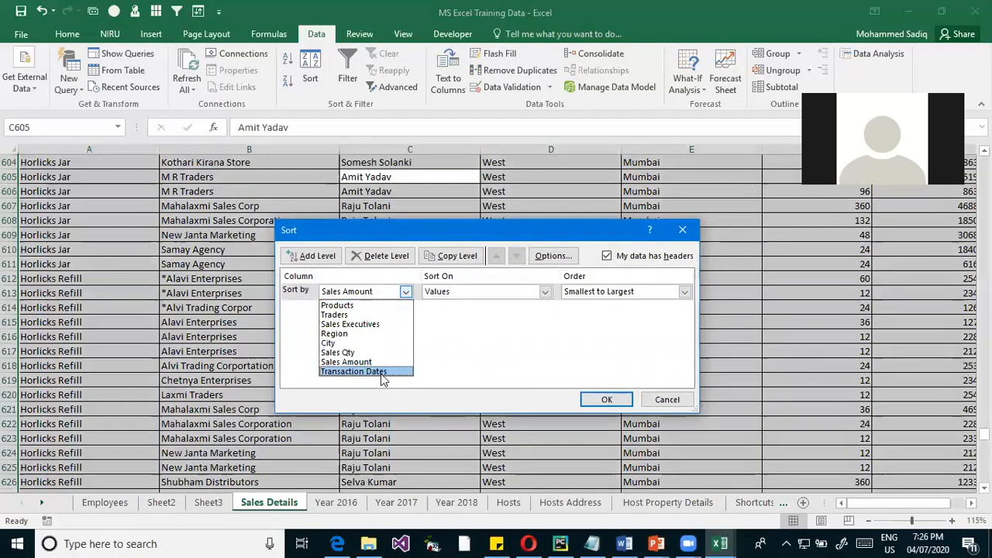
{"action": "left_click", "coordinate": [379, 370]}
{"action": "left_click", "coordinate": [682, 293]}
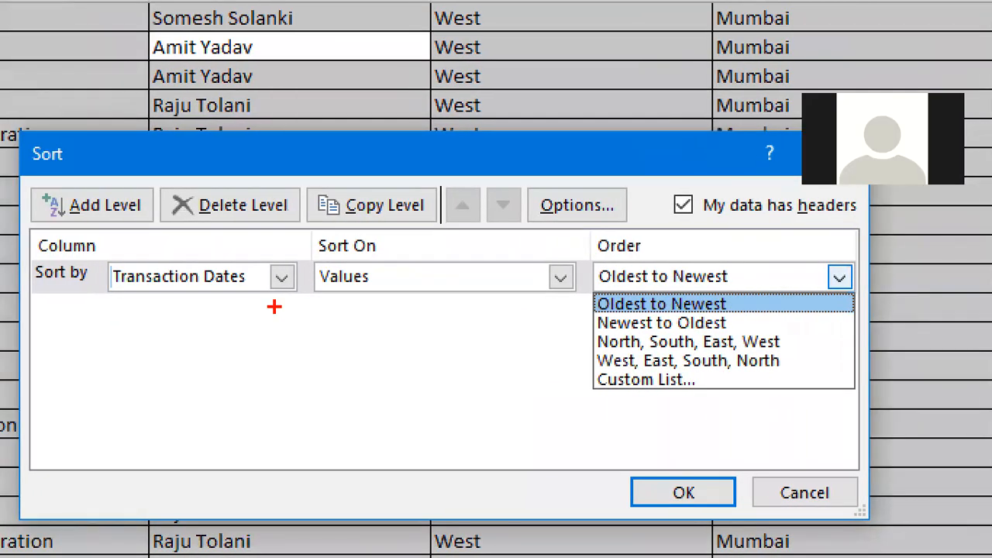
{"action": "mouse_move", "coordinate": [98, 259]}
{"action": "left_mouse_down"}
{"action": "mouse_move", "coordinate": [374, 310]}
{"action": "mouse_move", "coordinate": [253, 293]}
{"action": "left_mouse_up"}
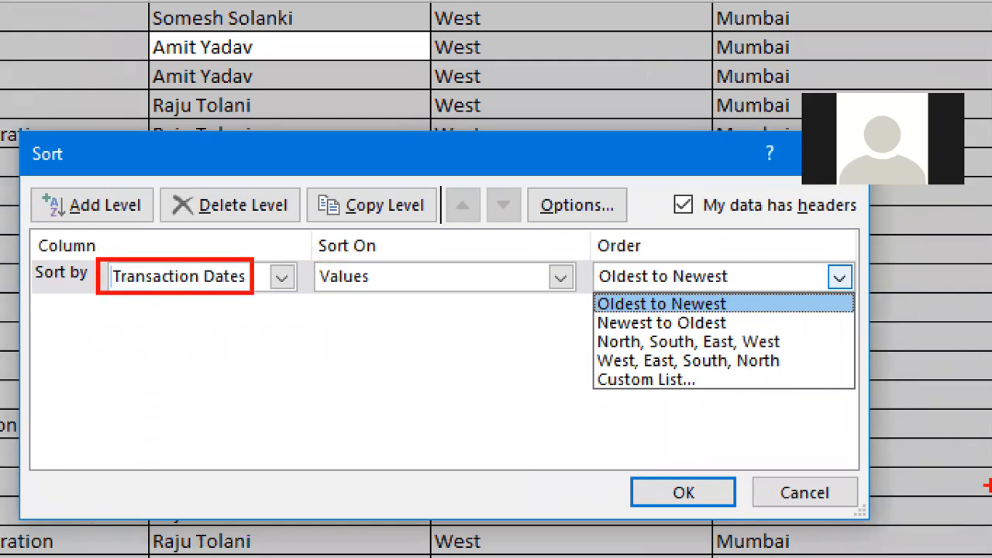
{"action": "left_click_drag", "start_coordinate": [744, 303], "coordinate": [782, 302]}
{"action": "key", "text": "Escape"}
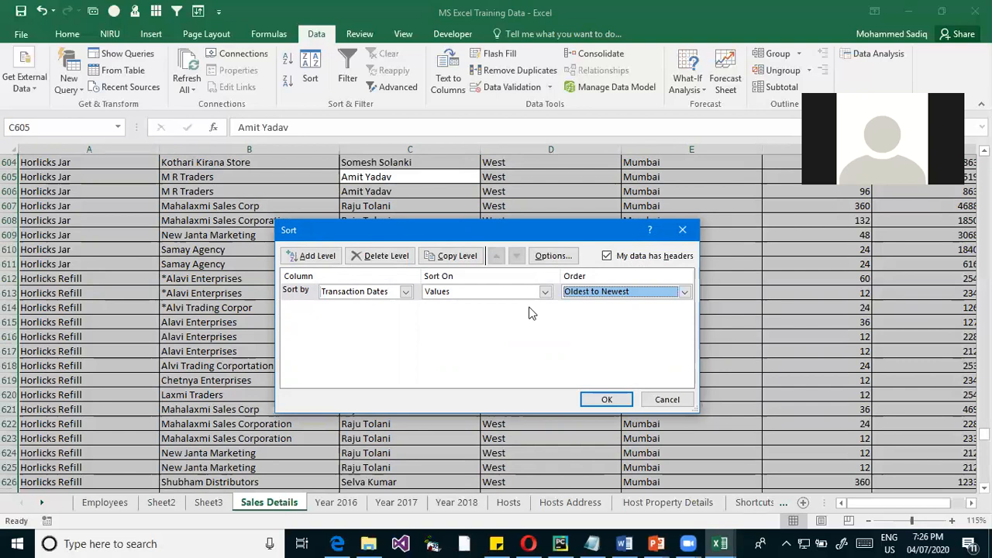
Sort the table by Transaction Dates from Newest to Oldest
{"action": "left_click", "coordinate": [656, 290]}
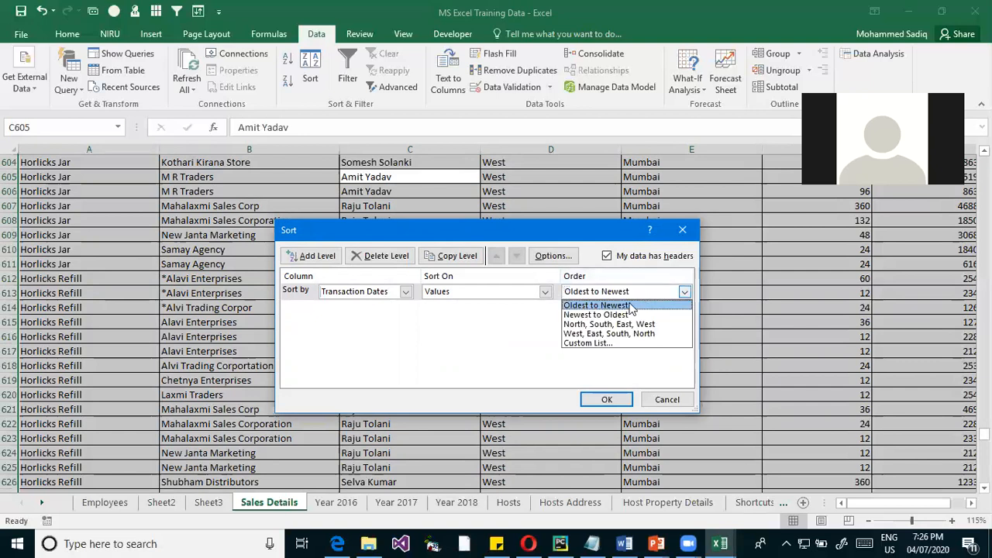
{"action": "left_click", "coordinate": [624, 315]}
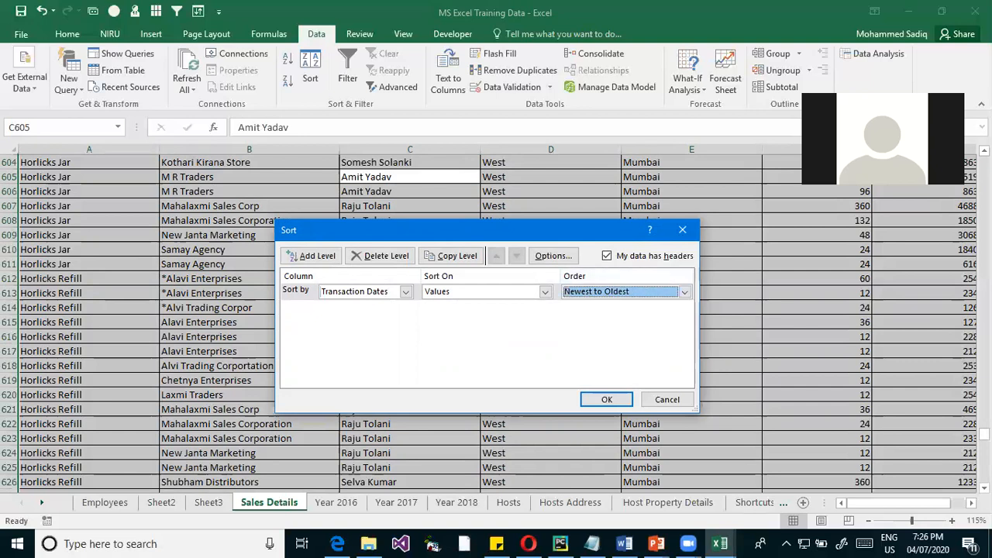
{"action": "left_click", "coordinate": [606, 399]}
Examine the Transaction Dates column from its first rows downward to check the newest-to-oldest order, highlighting some of the November dates
{"action": "left_click", "coordinate": [675, 321]}
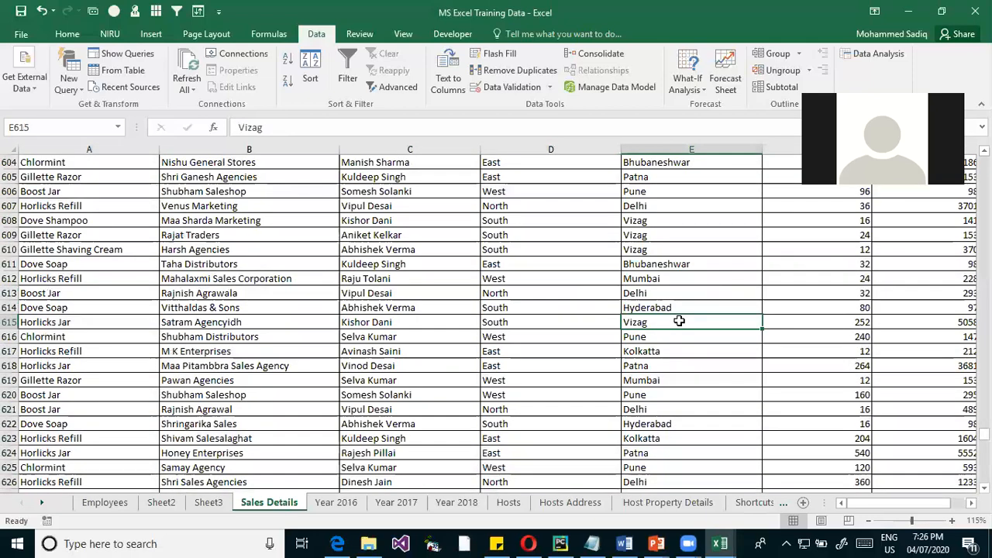
{"action": "key", "text": "Right"}
{"action": "key", "text": "Right"}
{"action": "key", "text": "Right"}
{"action": "key", "text": "ctrl+Up"}
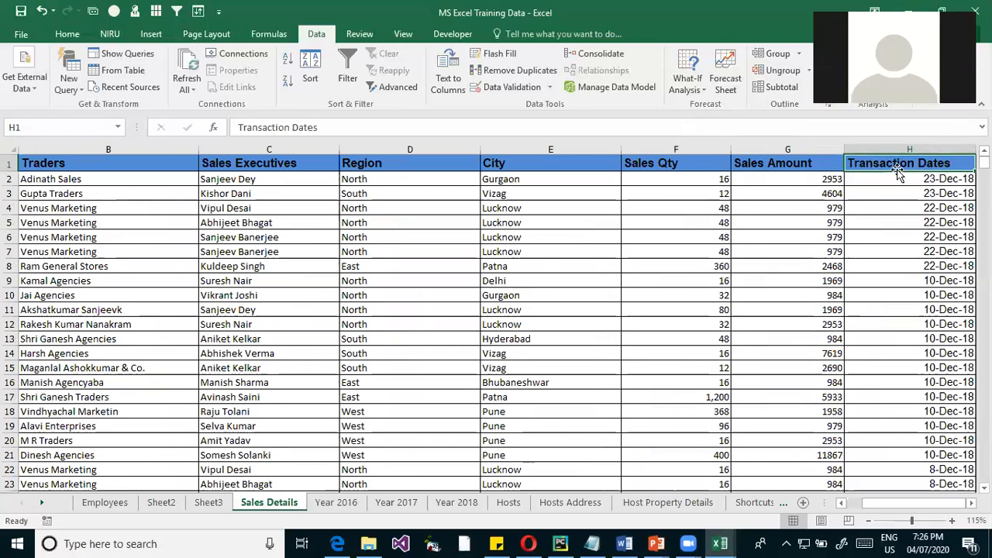
{"action": "left_click", "coordinate": [930, 184]}
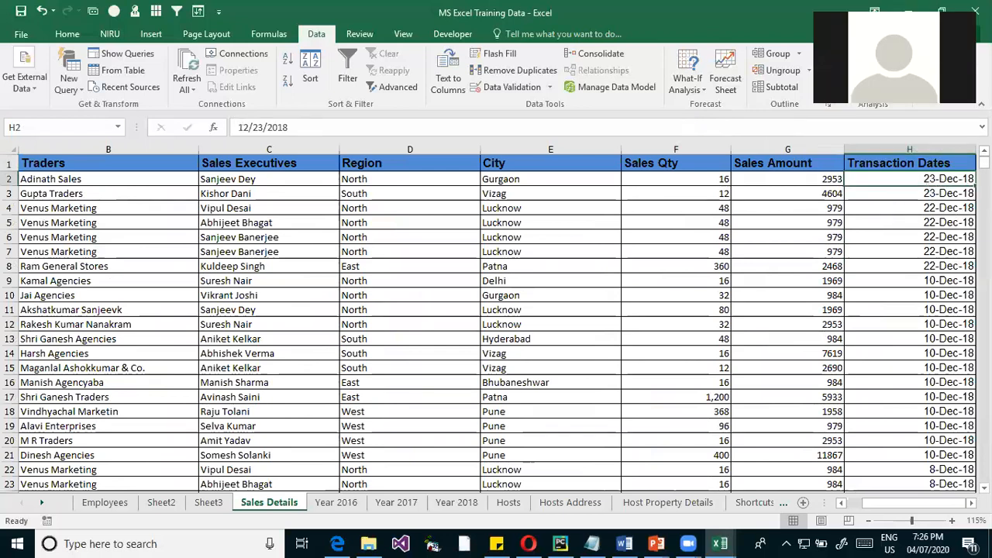
{"action": "scroll", "coordinate": [950, 256], "scroll_direction": "down", "scroll_amount": 13}
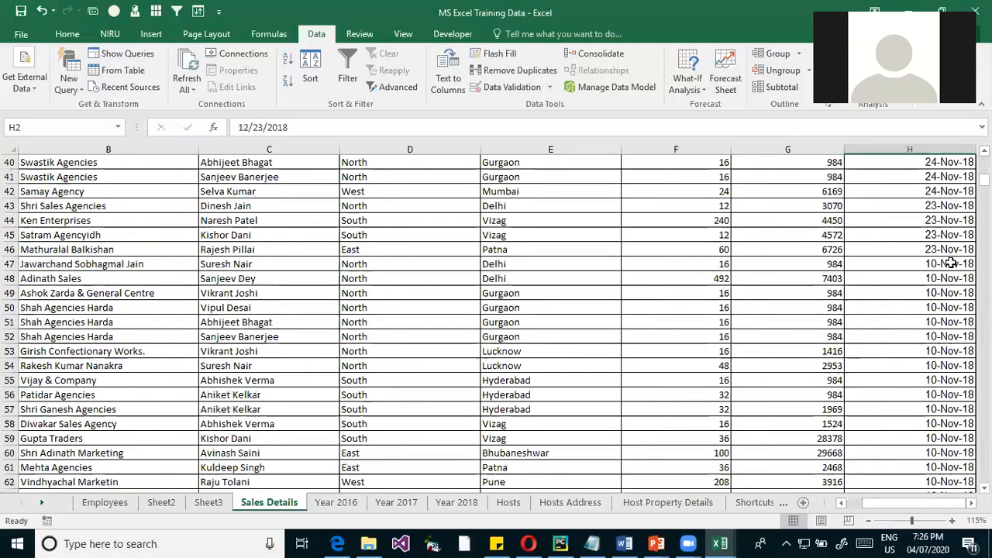
{"action": "left_click_drag", "start_coordinate": [950, 248], "coordinate": [941, 365]}
{"action": "scroll", "coordinate": [944, 351], "scroll_direction": "down", "scroll_amount": 11}
{"action": "scroll", "coordinate": [944, 351], "scroll_direction": "down", "scroll_amount": 20}
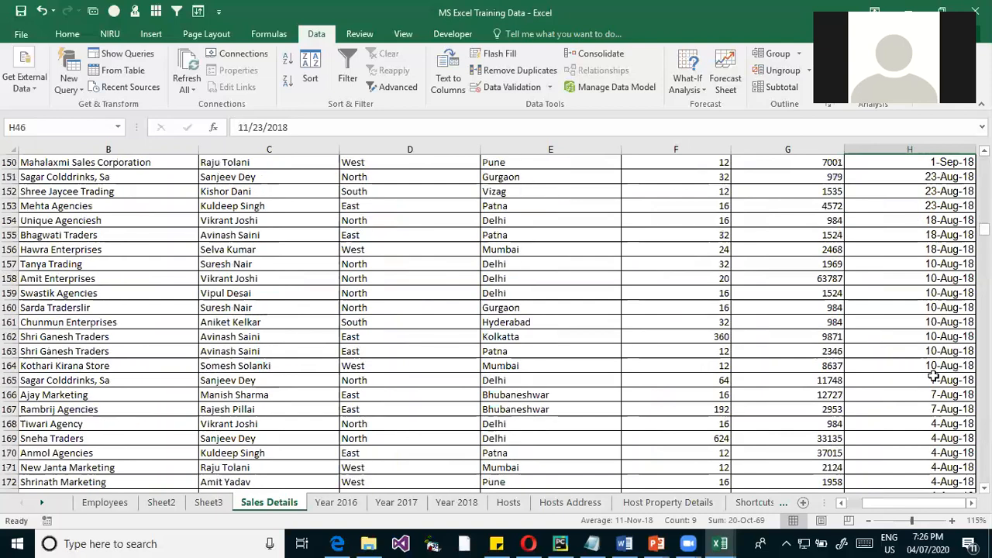
{"action": "left_click_drag", "start_coordinate": [984, 229], "coordinate": [982, 159]}
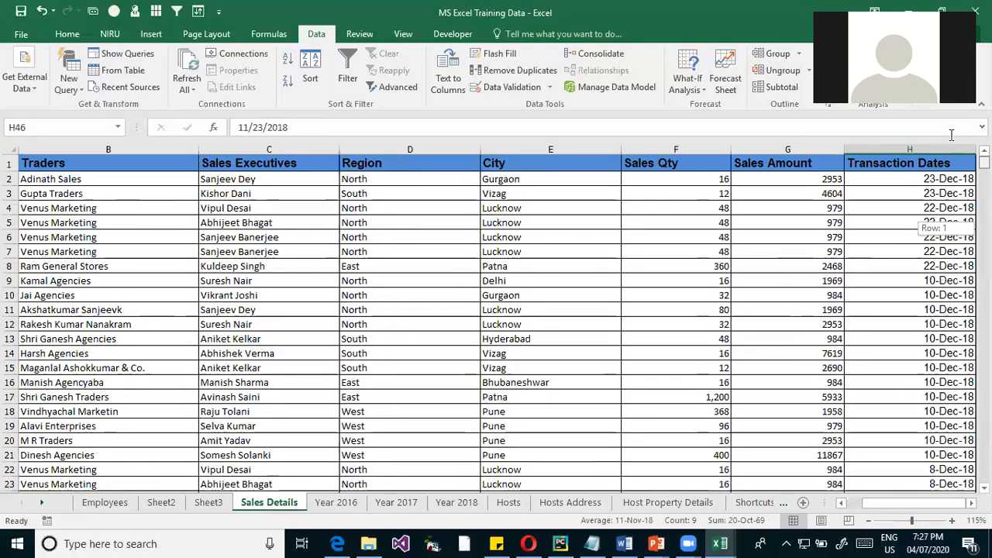
Examine the Products and Traders columns for repeated entries, highlighting the first ten trader rows
{"action": "left_click", "coordinate": [785, 314]}
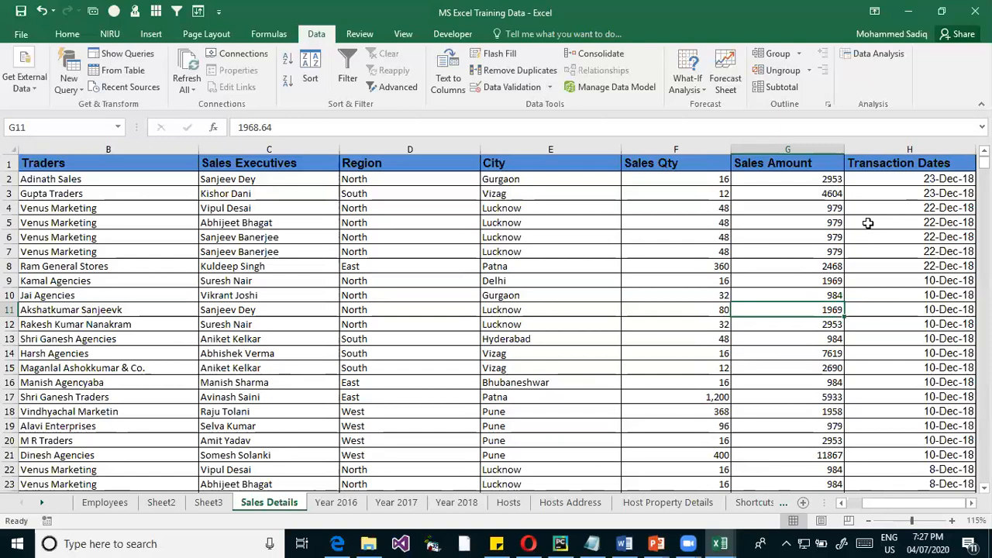
{"action": "left_click", "coordinate": [144, 232]}
{"action": "key", "text": "Left"}
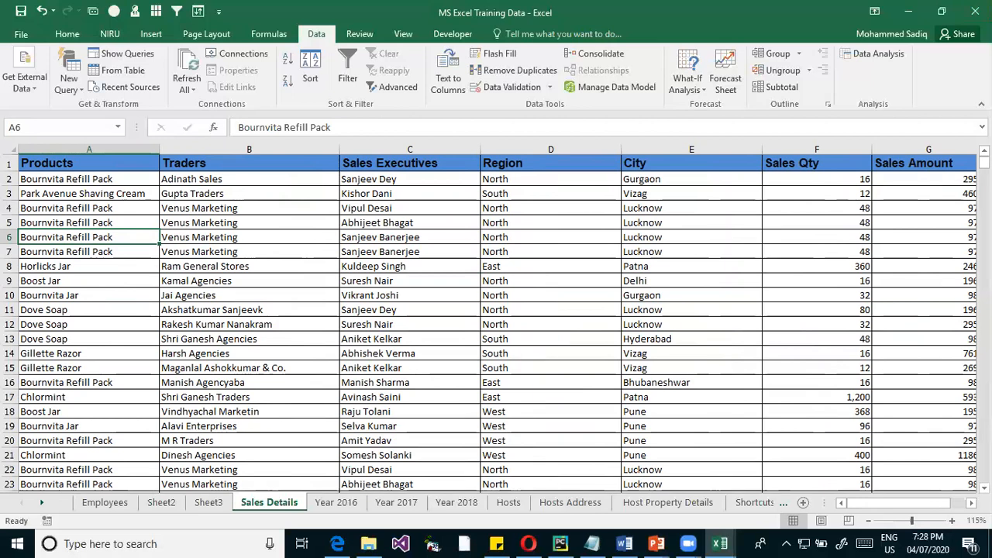
{"action": "left_click", "coordinate": [200, 194]}
{"action": "left_click_drag", "start_coordinate": [242, 179], "coordinate": [244, 310]}
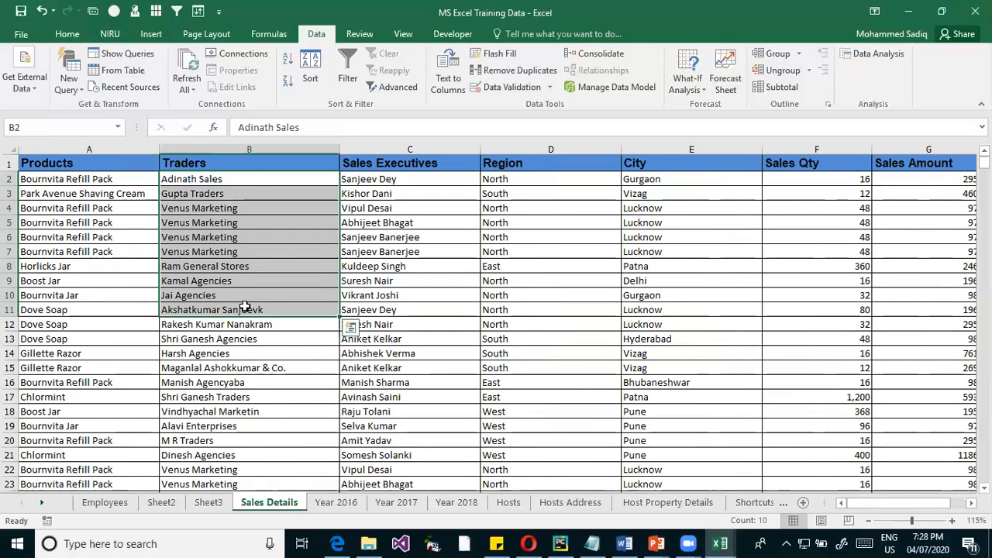
{"action": "scroll", "coordinate": [283, 264], "scroll_direction": "down", "scroll_amount": 10}
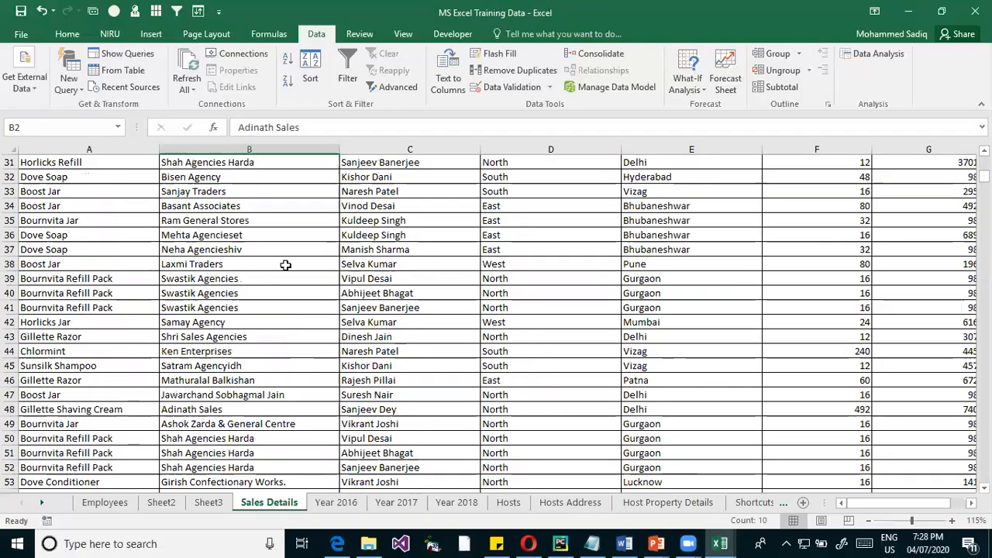
{"action": "scroll", "coordinate": [285, 265], "scroll_direction": "down", "scroll_amount": 1}
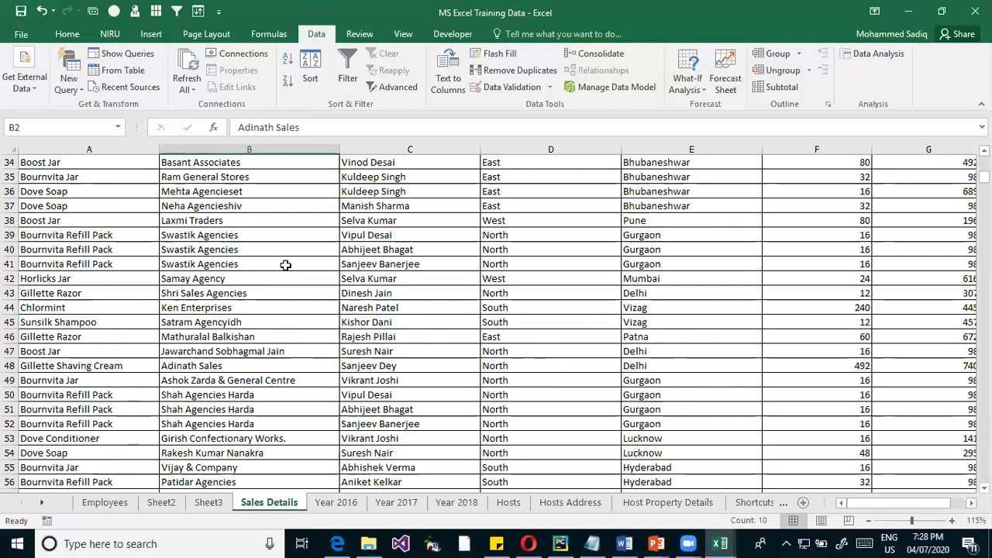
{"action": "scroll", "coordinate": [283, 291], "scroll_direction": "up", "scroll_amount": 11}
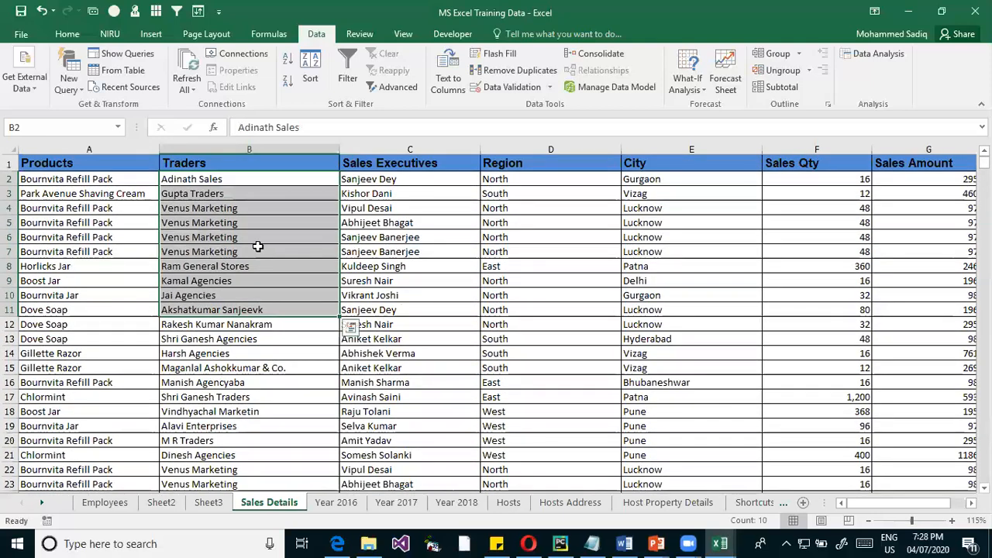
{"action": "left_click", "coordinate": [237, 249]}
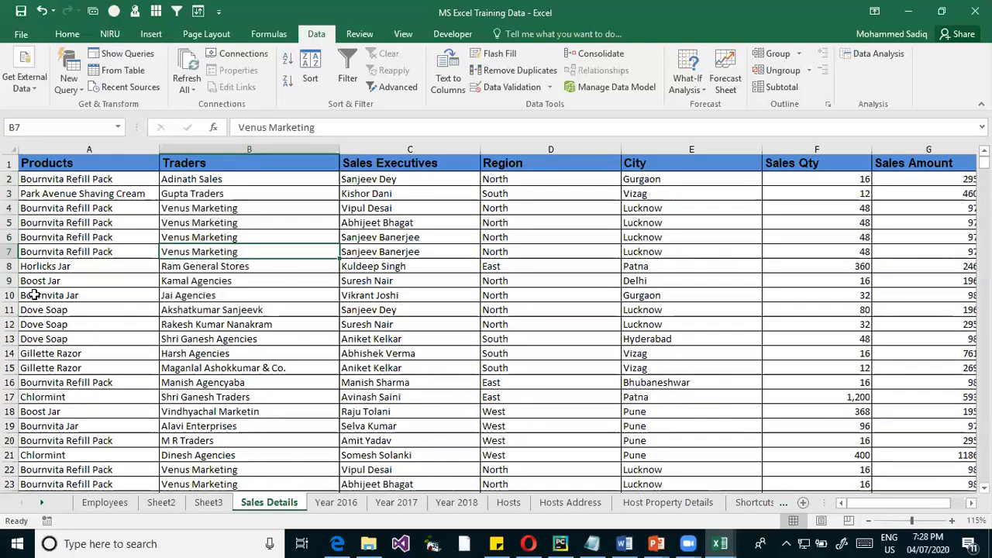
{"action": "left_click", "coordinate": [82, 252]}
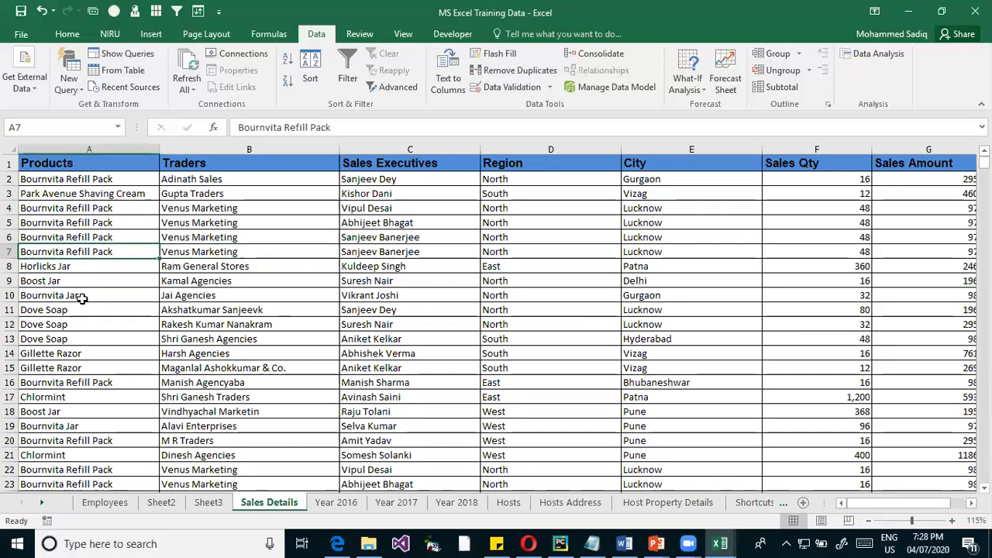
{"action": "key", "text": "ctrl+a"}
{"action": "left_click", "coordinate": [129, 282]}
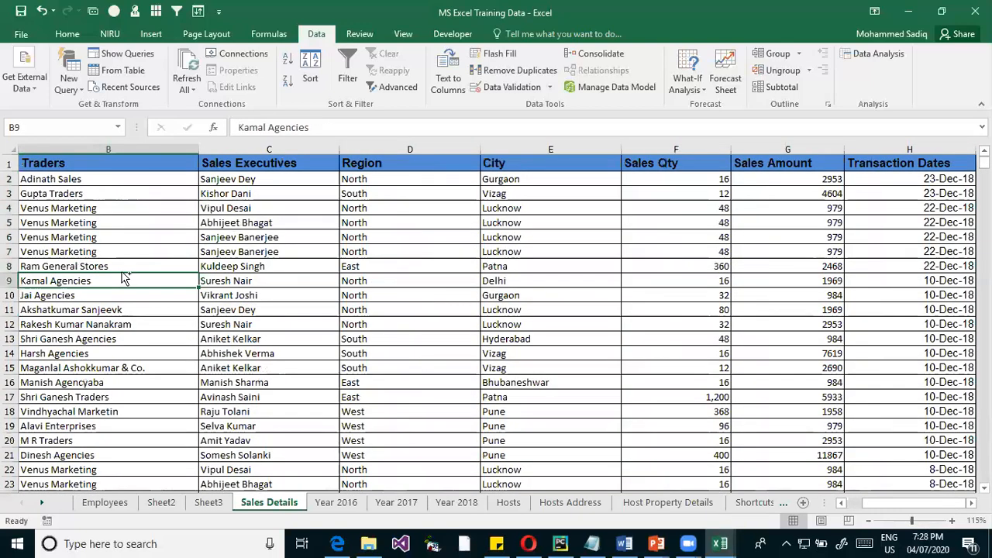
{"action": "key", "text": "Left"}
Copy all Products entries below the header and paste them into a new sheet starting at A1
{"action": "left_click", "coordinate": [111, 179]}
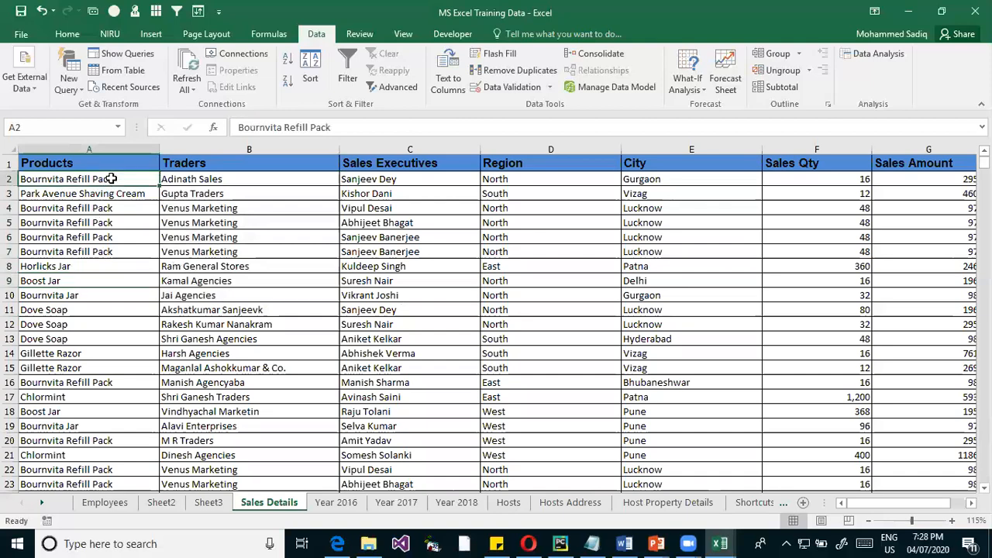
{"action": "key", "text": "ctrl+shift+Down"}
{"action": "key", "text": "ctrl+c"}
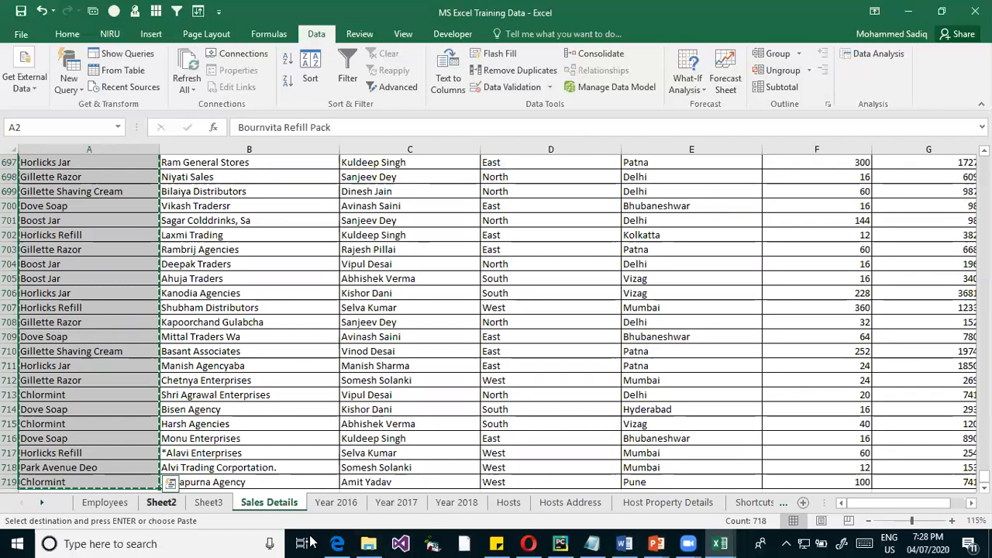
{"action": "left_click", "coordinate": [803, 502]}
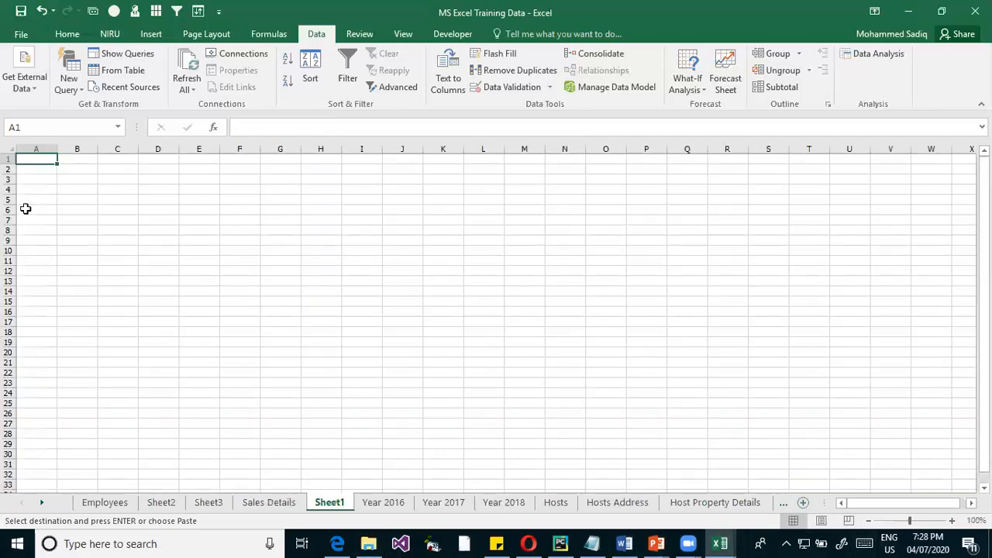
{"action": "key", "text": "ctrl+v"}
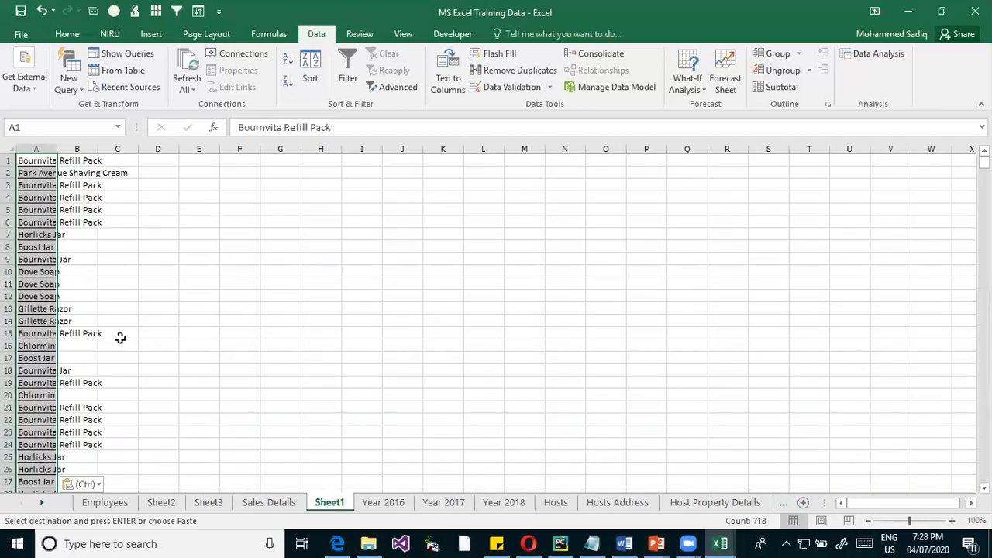
Remove the duplicate product names from column A of the new sheet
{"action": "left_click", "coordinate": [518, 73]}
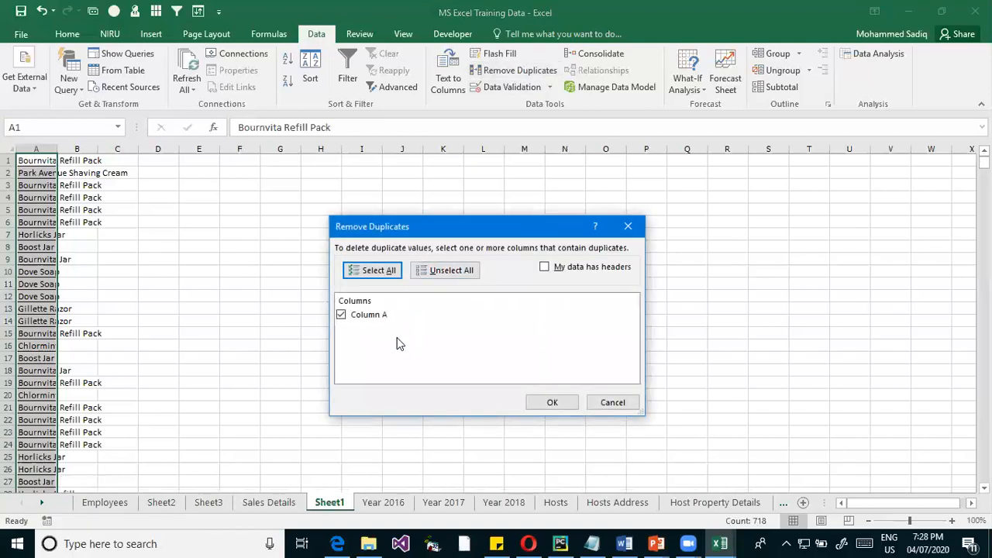
{"action": "left_click", "coordinate": [552, 403]}
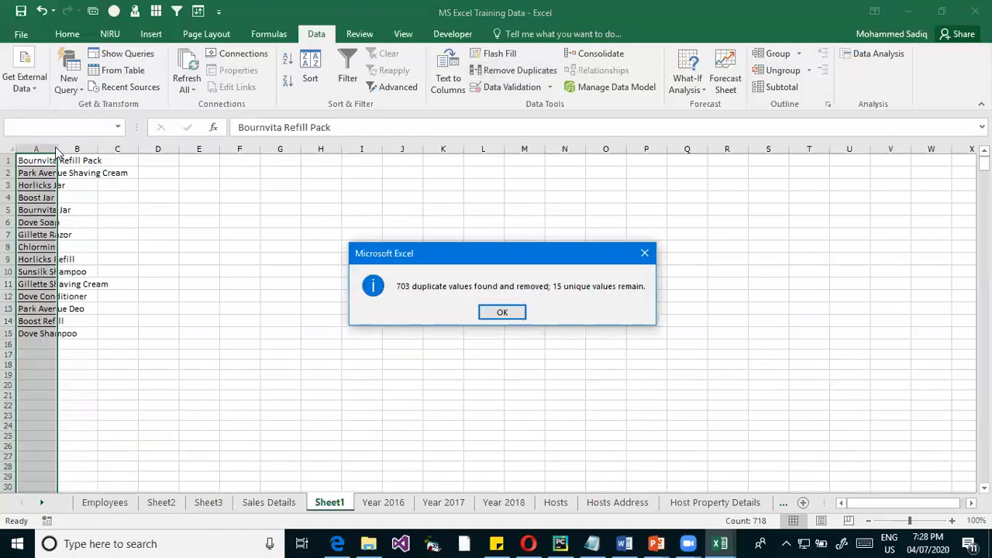
Widen column A of the new sheet so that every remaining product name fits inside it
{"action": "left_click", "coordinate": [502, 312]}
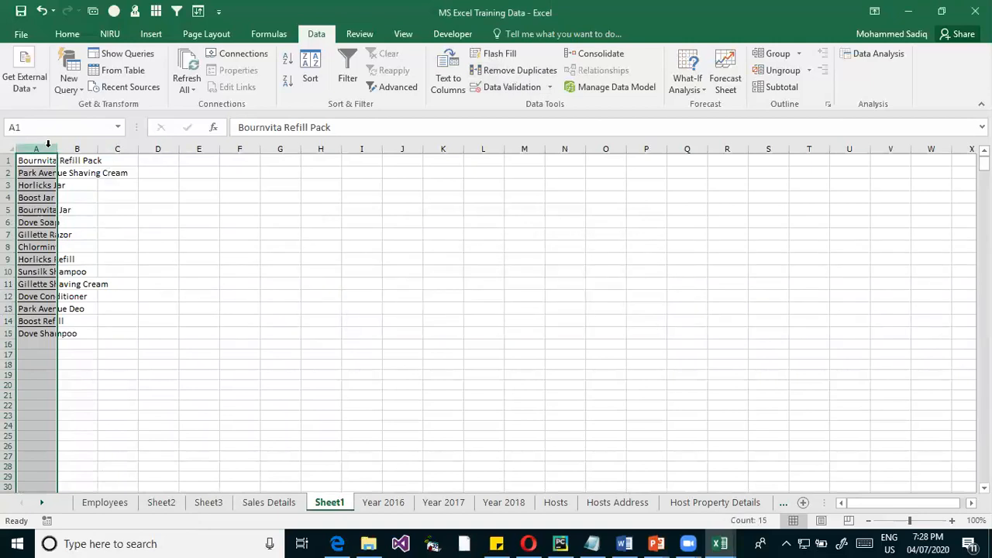
{"action": "left_click_drag", "start_coordinate": [57, 148], "coordinate": [223, 149]}
{"action": "left_click", "coordinate": [160, 282]}
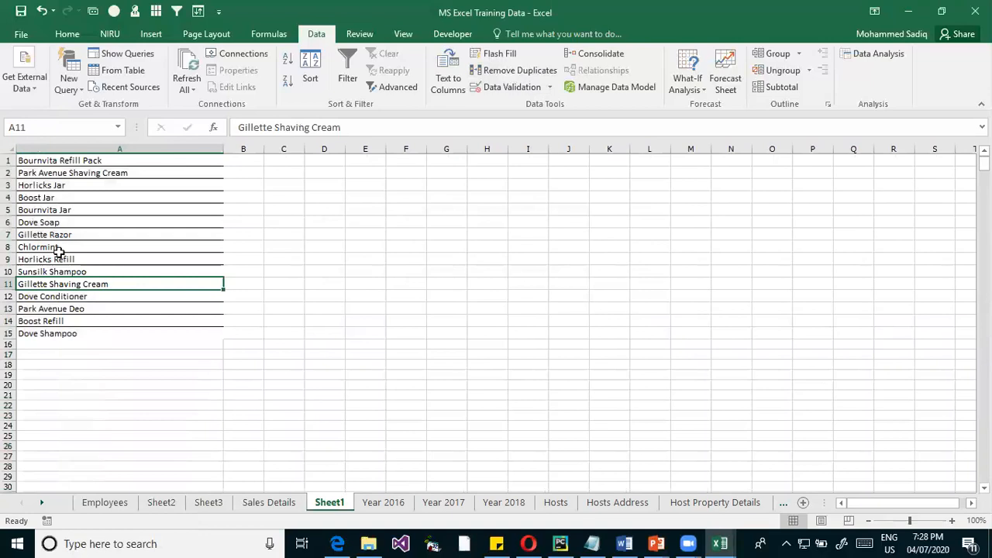
{"action": "scroll", "coordinate": [59, 253], "scroll_direction": "up", "scroll_amount": 2, "text": "ctrl"}
{"action": "scroll", "coordinate": [59, 252], "scroll_direction": "up", "scroll_amount": 1, "text": "ctrl"}
{"action": "scroll", "coordinate": [160, 237], "scroll_direction": "up", "scroll_amount": 2}
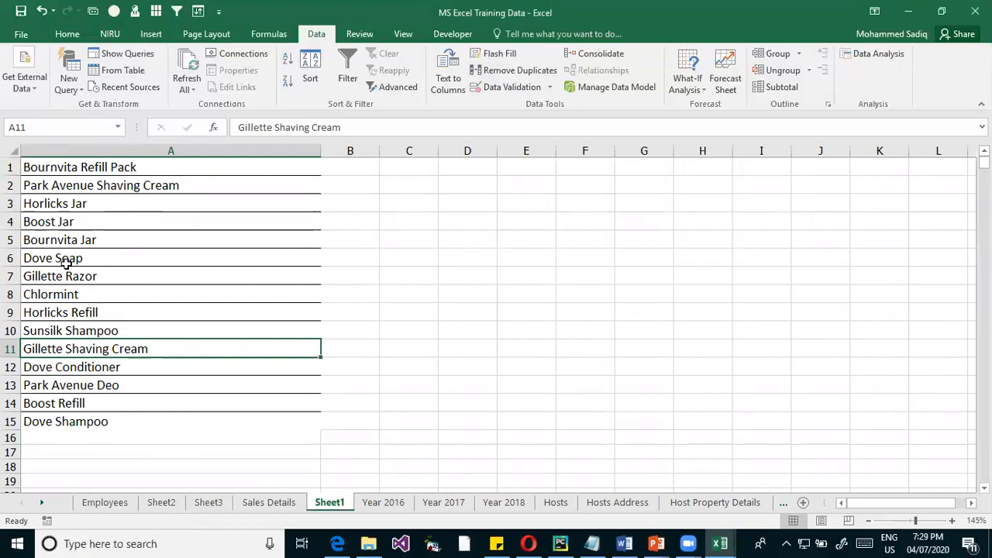
Reorder the product list by moving Horlicks Jar from A3 to A16 and Bournvita Refill Pack from A1 to A3
{"action": "left_click", "coordinate": [74, 207]}
{"action": "left_click_drag", "start_coordinate": [74, 210], "coordinate": [69, 435]}
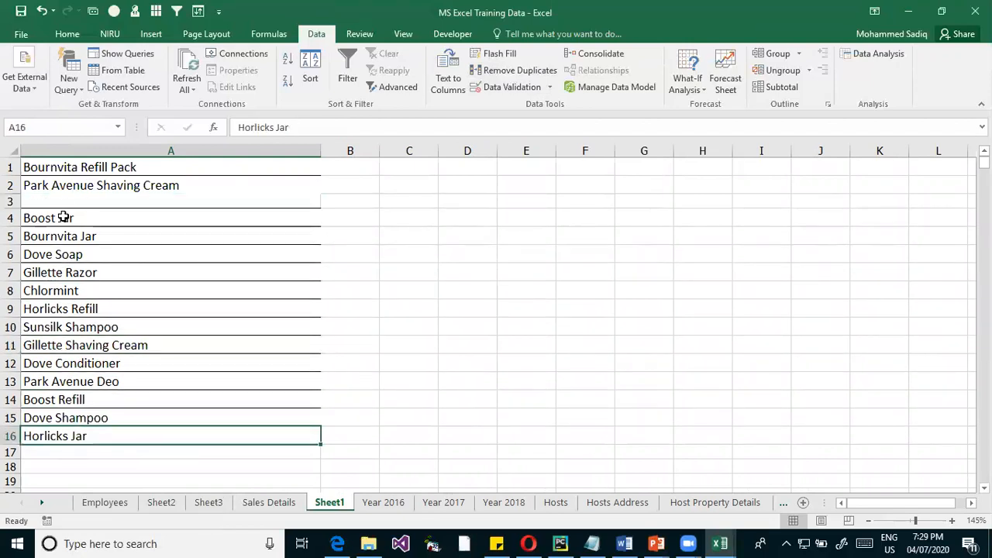
{"action": "left_click", "coordinate": [69, 217]}
{"action": "left_click", "coordinate": [82, 167]}
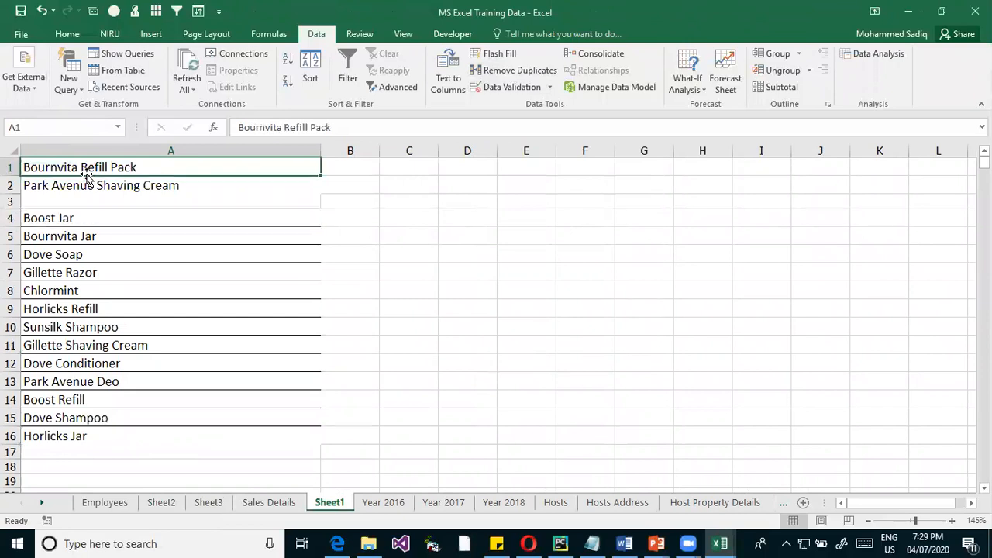
{"action": "left_click_drag", "start_coordinate": [83, 178], "coordinate": [93, 435]}
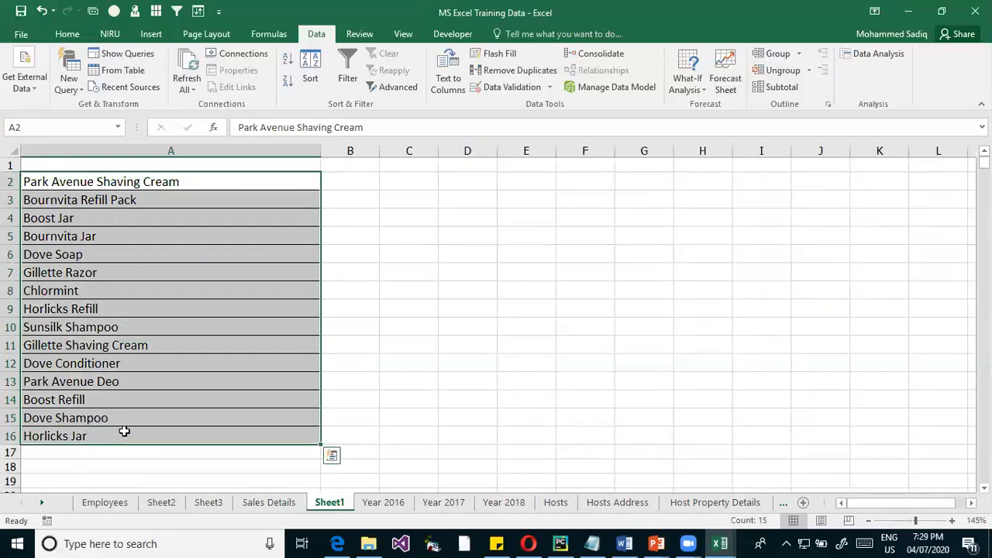
{"action": "key", "text": "ctrl+c"}
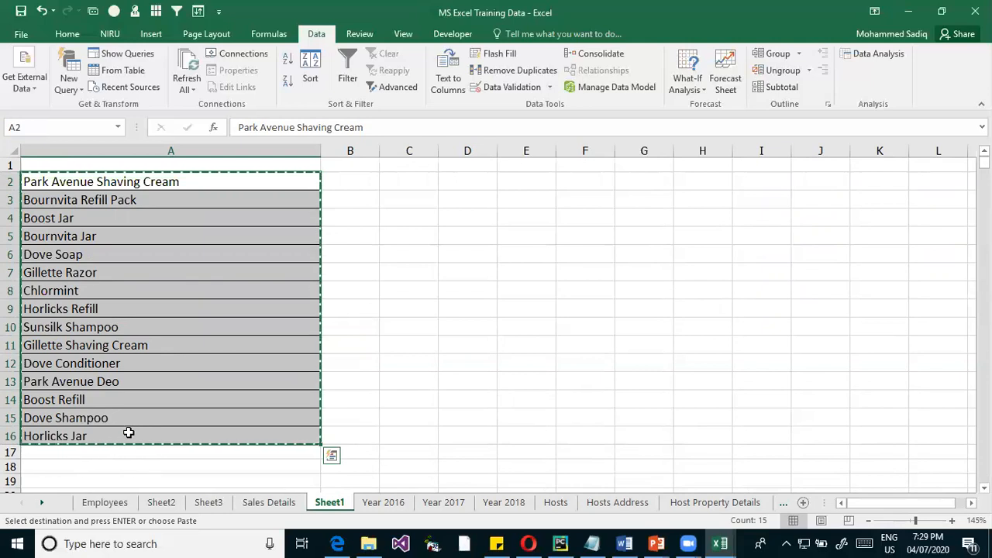
{"action": "key", "text": "alt"}
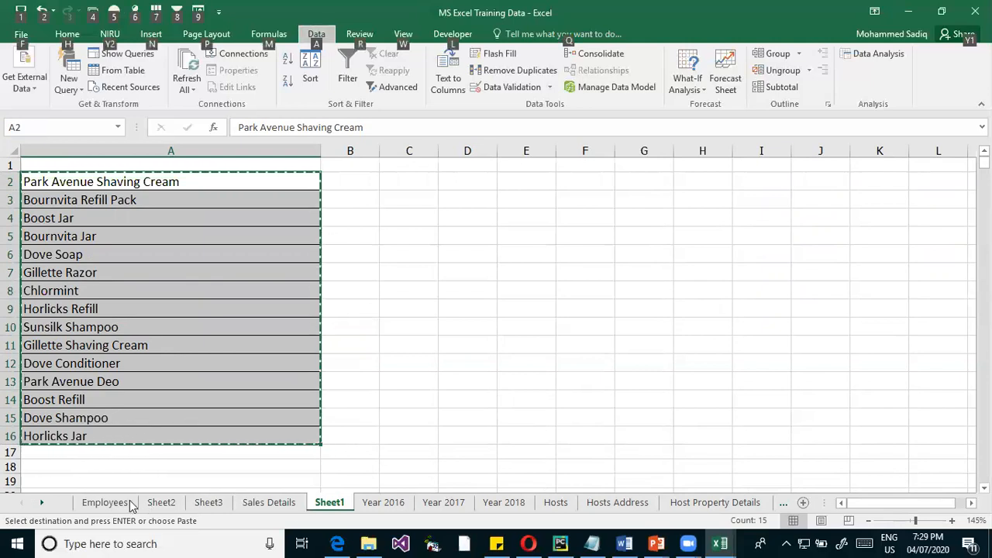
{"action": "left_click", "coordinate": [271, 502]}
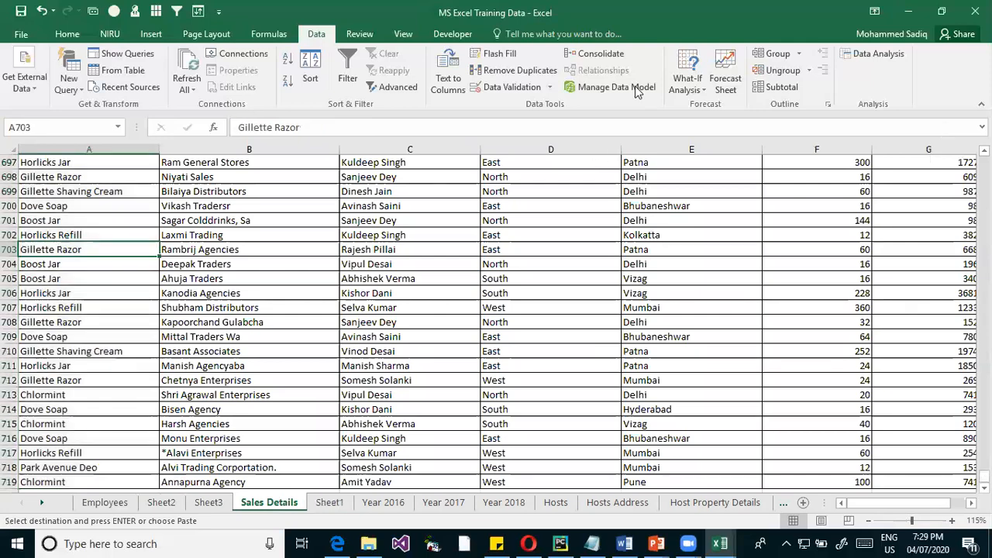
{"action": "left_click", "coordinate": [310, 74]}
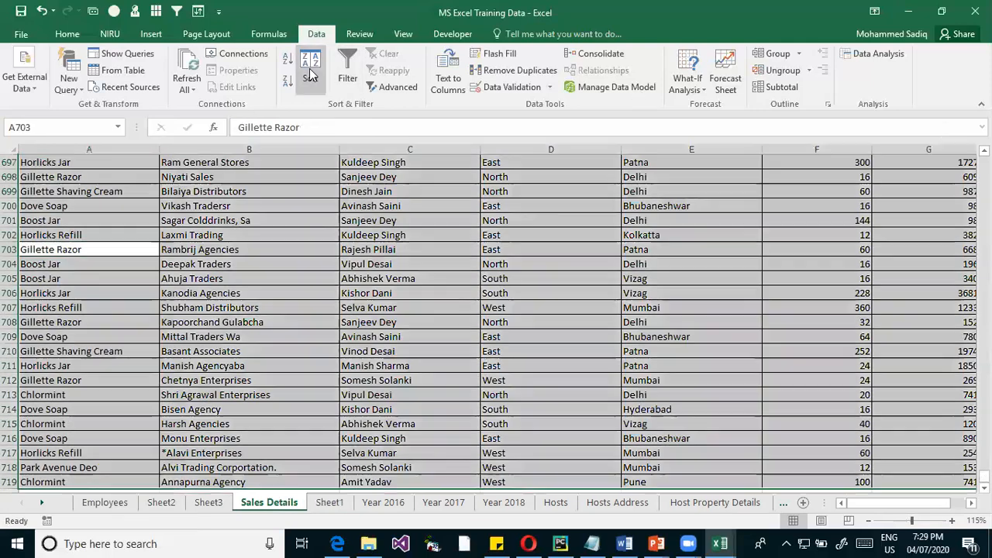
{"action": "left_click", "coordinate": [347, 293]}
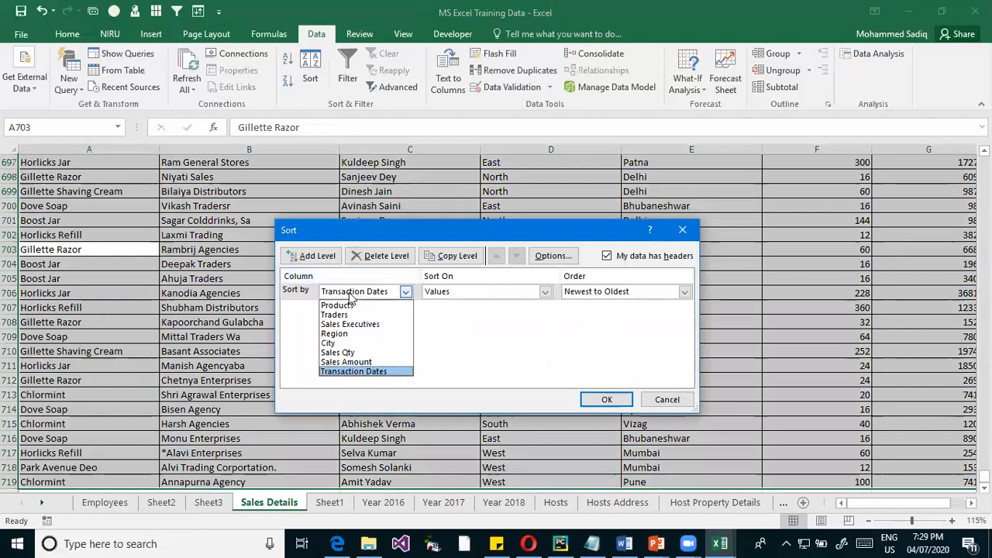
{"action": "left_click", "coordinate": [349, 305]}
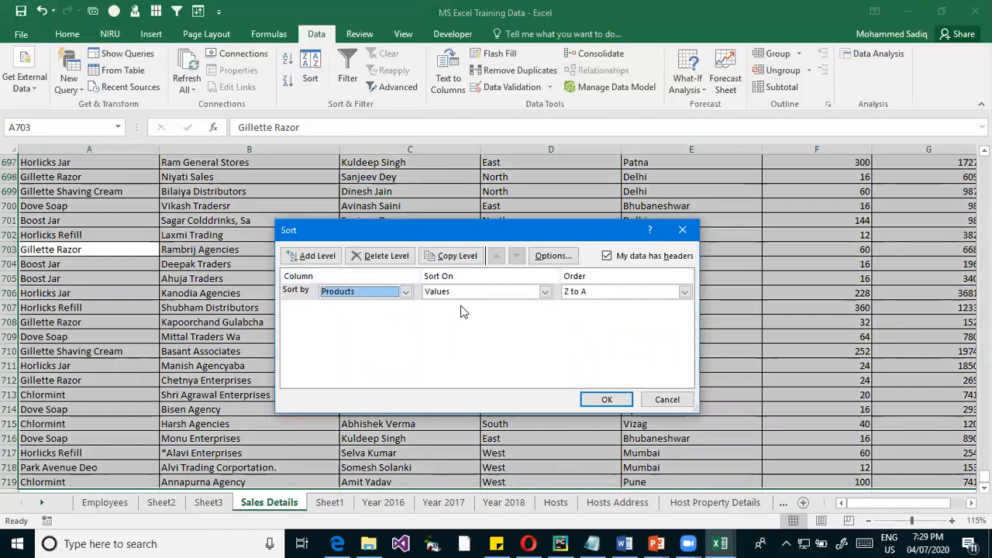
{"action": "left_click", "coordinate": [609, 292]}
{"action": "left_click", "coordinate": [597, 324]}
{"action": "left_click", "coordinate": [522, 288]}
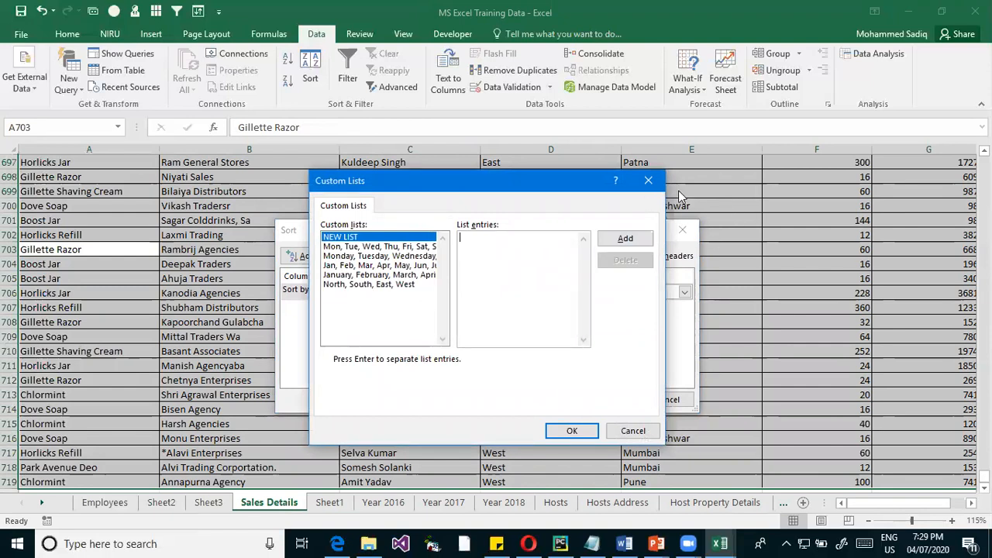
{"action": "left_click", "coordinate": [649, 181]}
{"action": "left_click", "coordinate": [668, 399]}
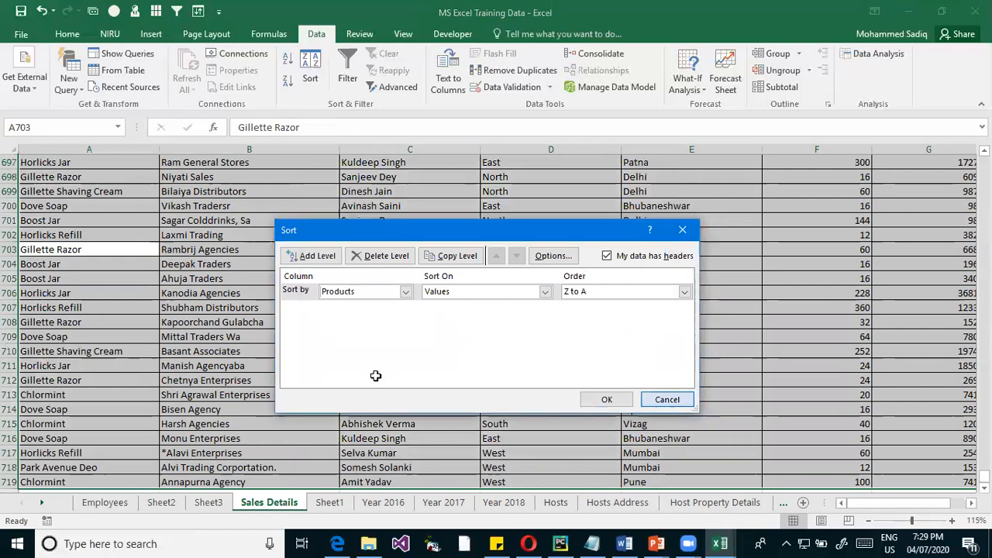
Look back at the product list on Sheet1 and examine the Sales Details table from its last rows up to the headers
{"action": "left_click", "coordinate": [329, 502]}
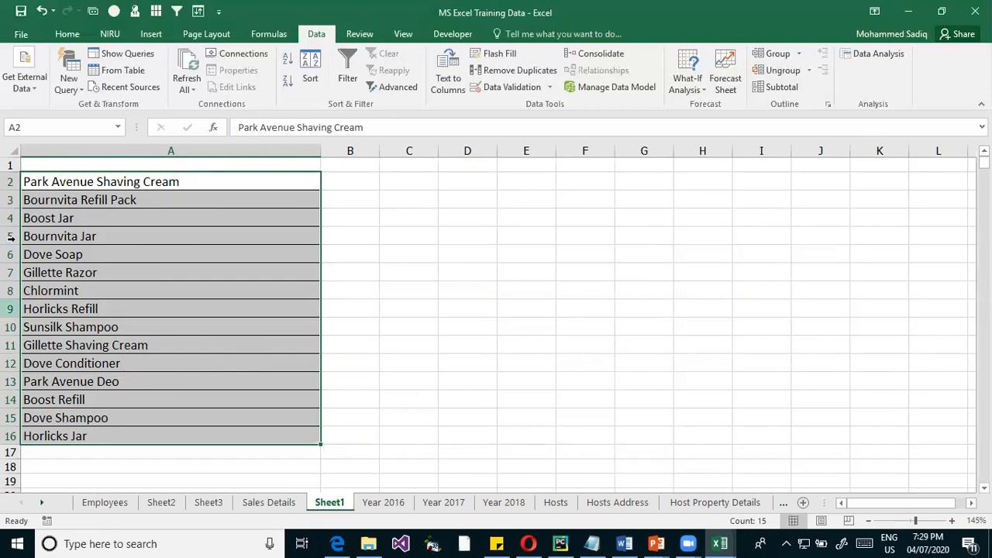
{"action": "left_click", "coordinate": [269, 502]}
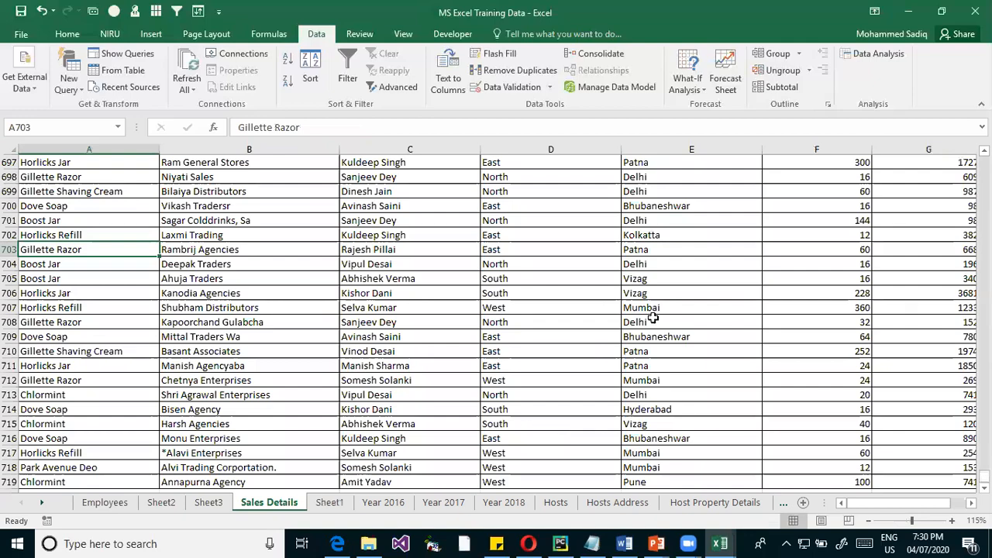
{"action": "scroll", "coordinate": [358, 296], "scroll_direction": "up", "scroll_amount": 13}
{"action": "scroll", "coordinate": [357, 297], "scroll_direction": "up", "scroll_amount": 20}
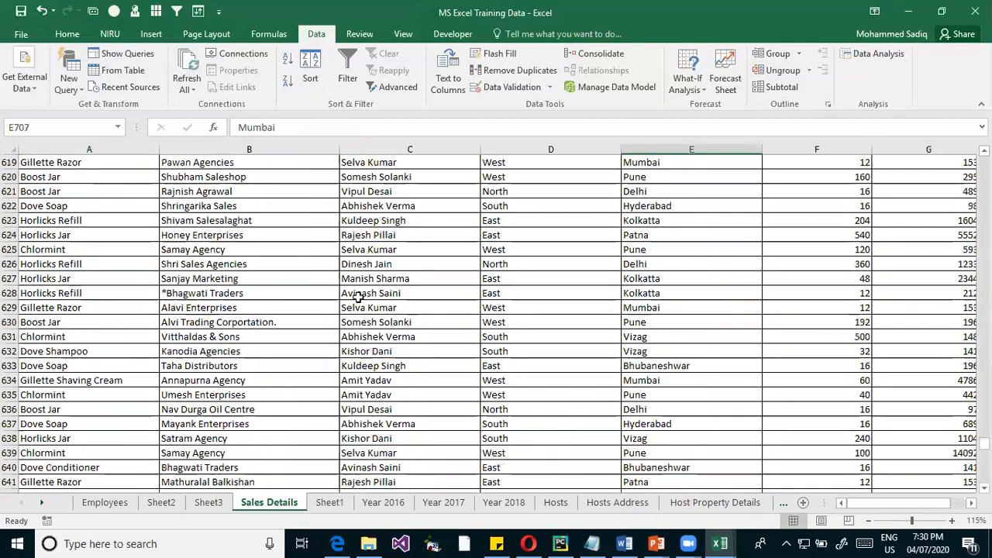
{"action": "scroll", "coordinate": [381, 285], "scroll_direction": "up", "scroll_amount": 20}
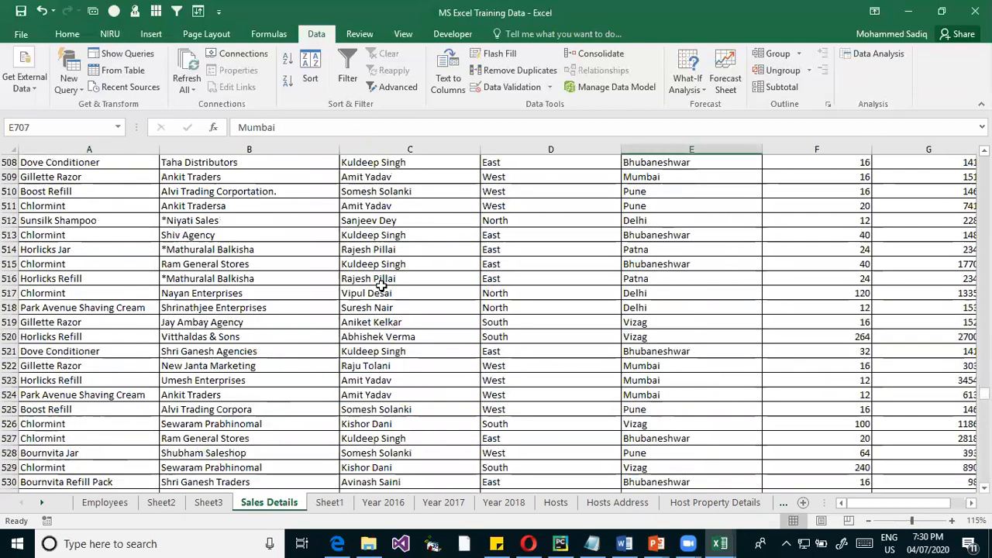
{"action": "left_click", "coordinate": [383, 237]}
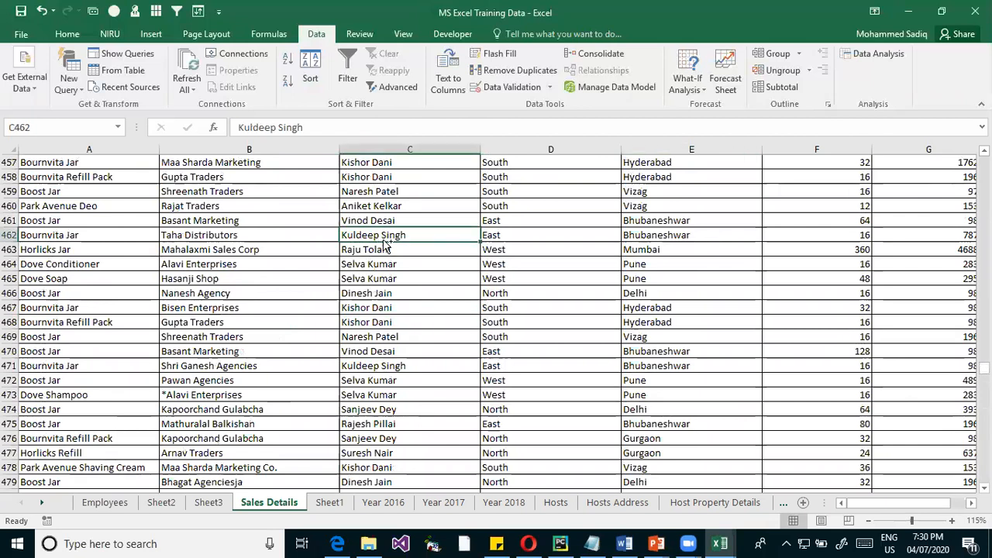
{"action": "key", "text": "ctrl+Up"}
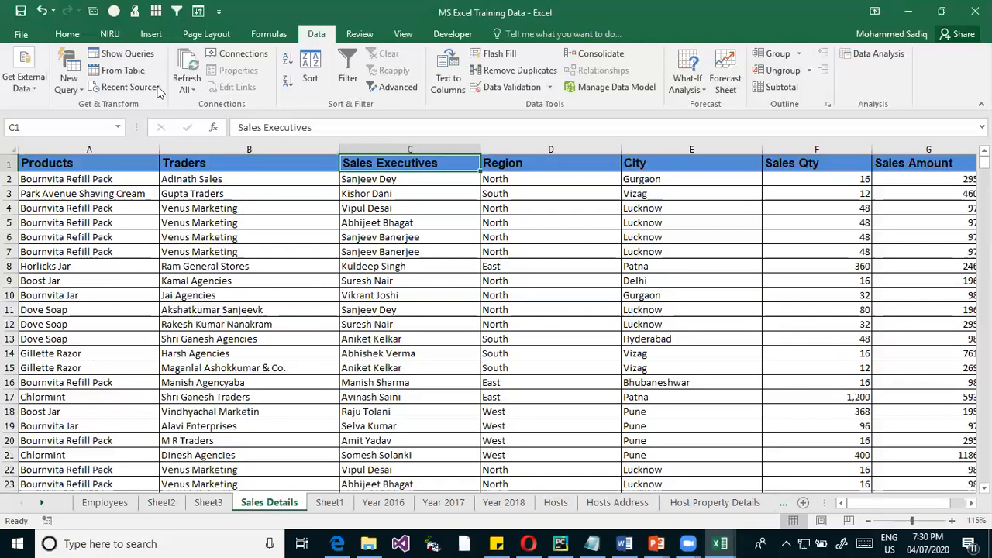
{"action": "scroll", "coordinate": [581, 325], "scroll_direction": "down", "scroll_amount": 4}
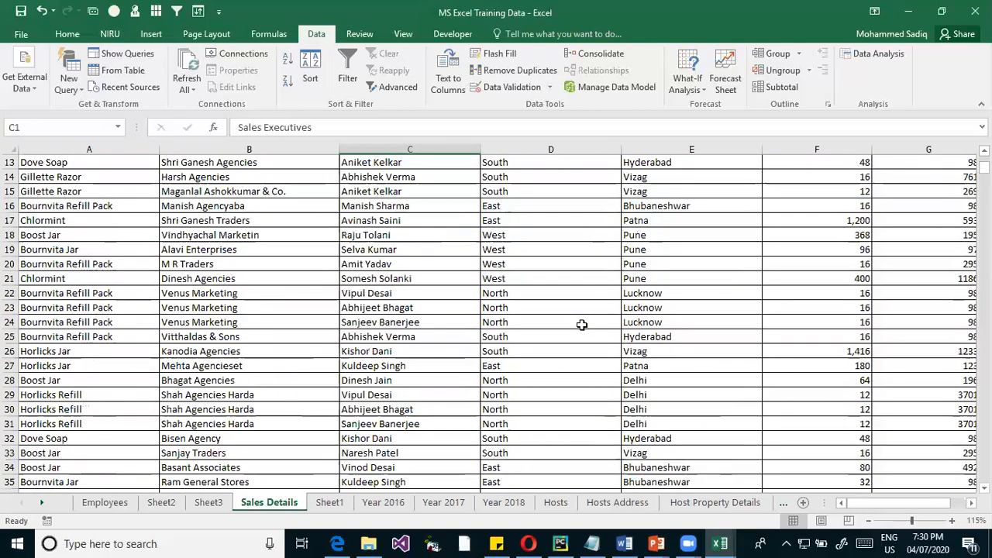
{"action": "scroll", "coordinate": [505, 326], "scroll_direction": "up", "scroll_amount": 4}
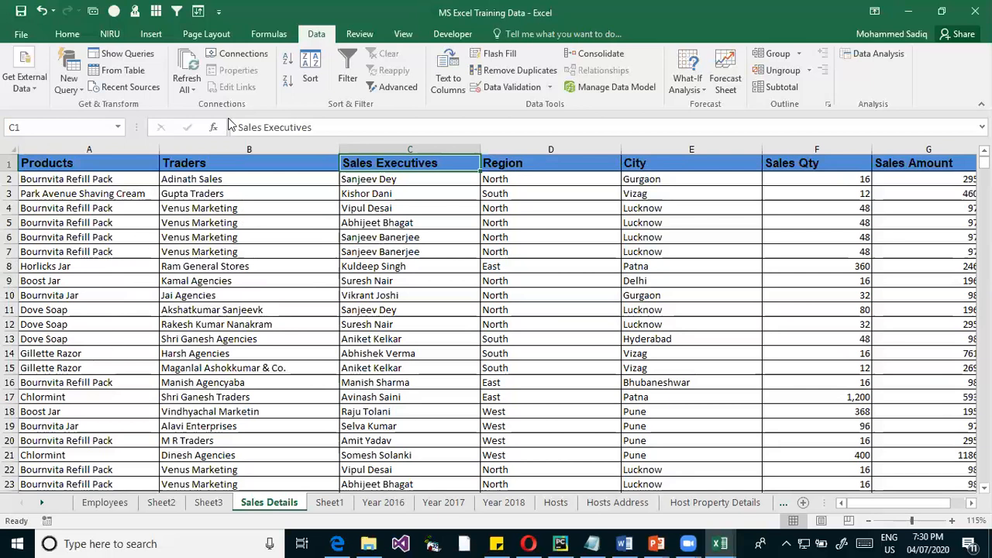
Turn on filtering for the header row of the Sales Details table
{"action": "left_click", "coordinate": [306, 236]}
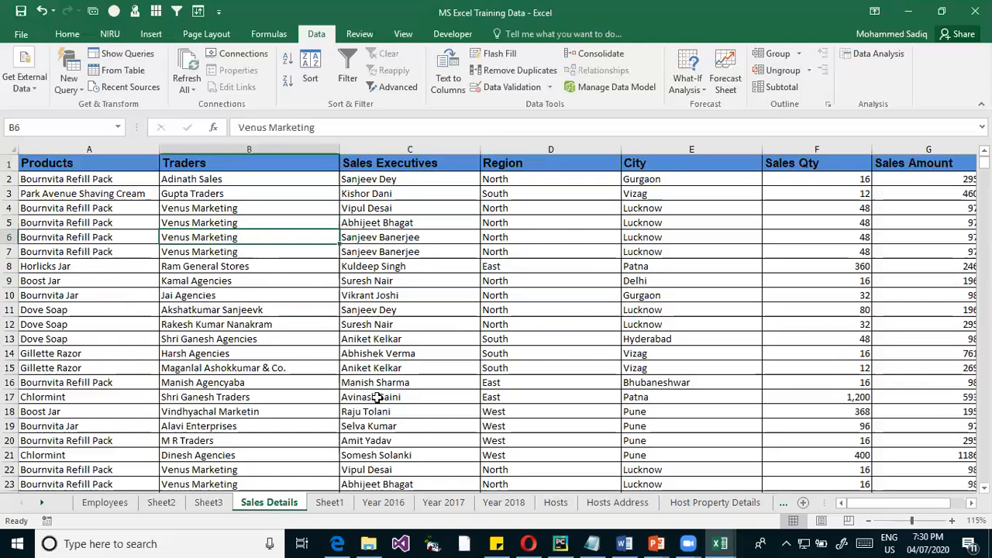
{"action": "key", "text": "ctrl+a"}
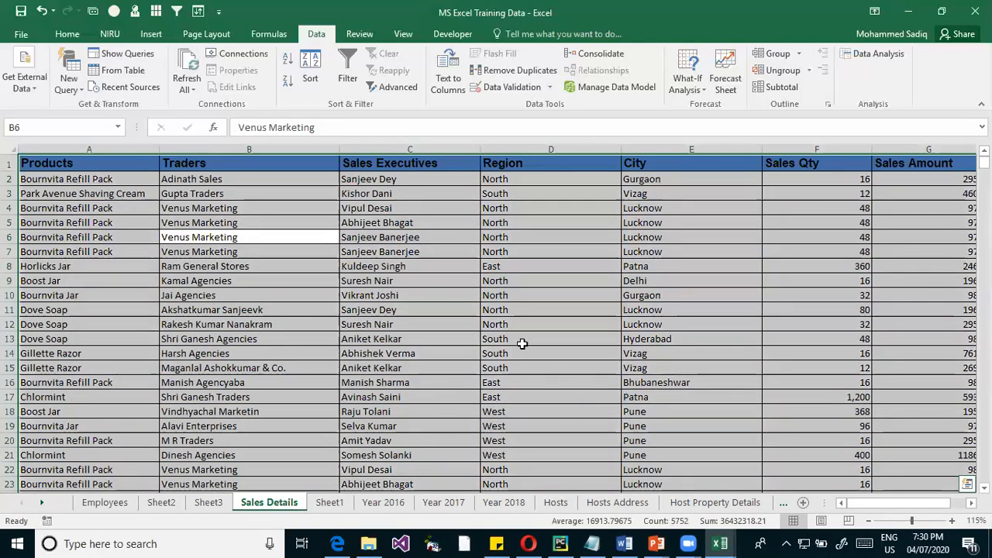
{"action": "left_click", "coordinate": [425, 268]}
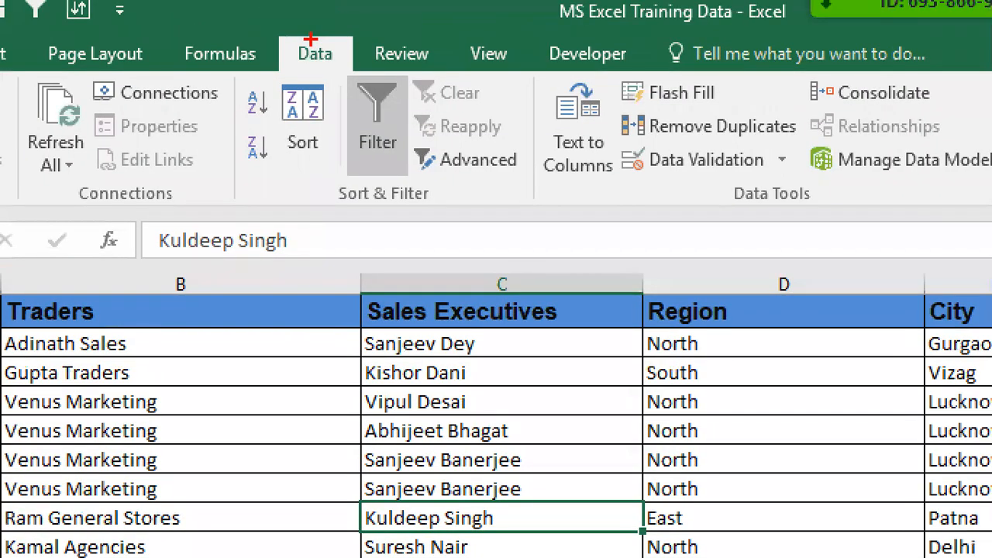
{"action": "mouse_move", "coordinate": [276, 27]}
{"action": "left_mouse_down"}
{"action": "mouse_move", "coordinate": [335, 70]}
{"action": "mouse_move", "coordinate": [354, 70]}
{"action": "mouse_move", "coordinate": [396, 138]}
{"action": "left_mouse_up"}
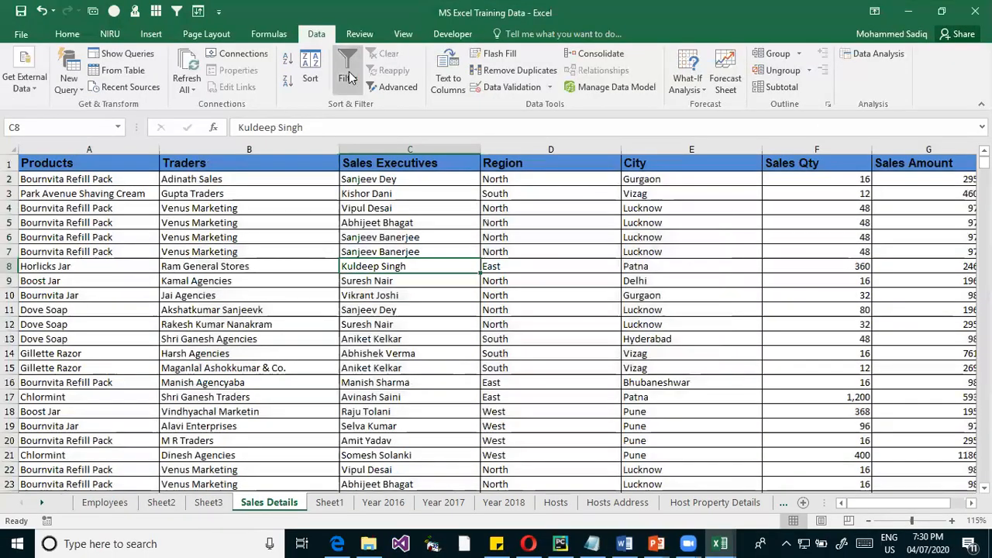
{"action": "left_click", "coordinate": [351, 81]}
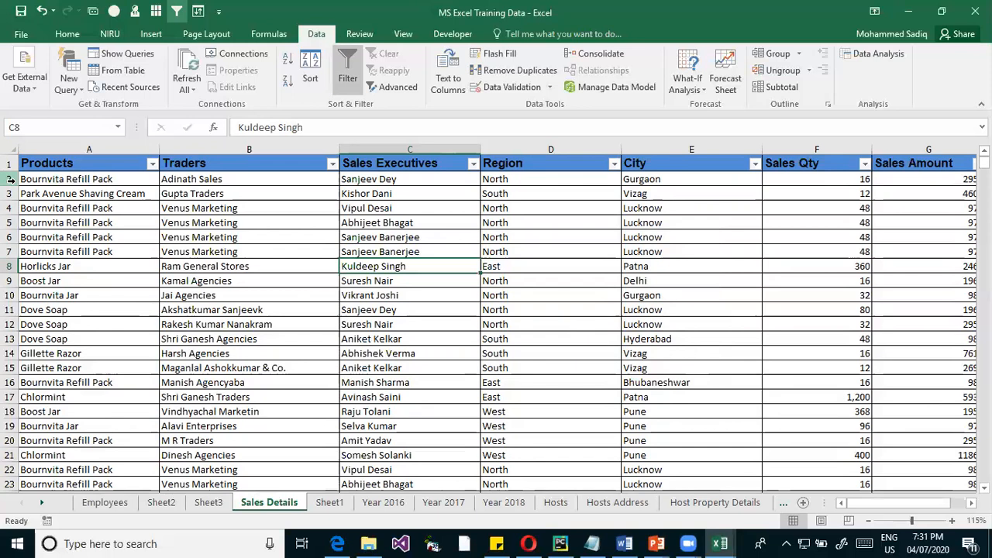
Filter the Region column to show only the North records
{"action": "left_click", "coordinate": [614, 164]}
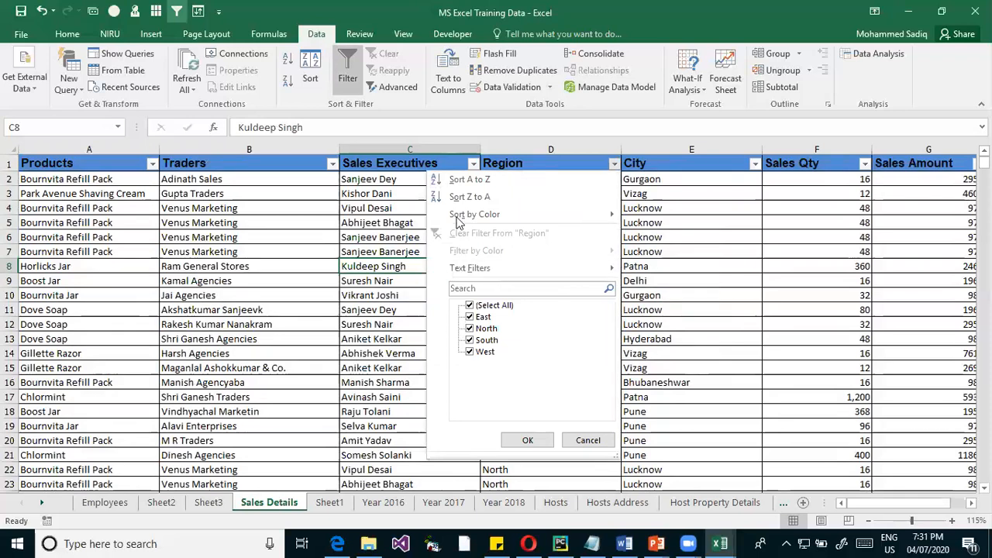
{"action": "left_click", "coordinate": [470, 306]}
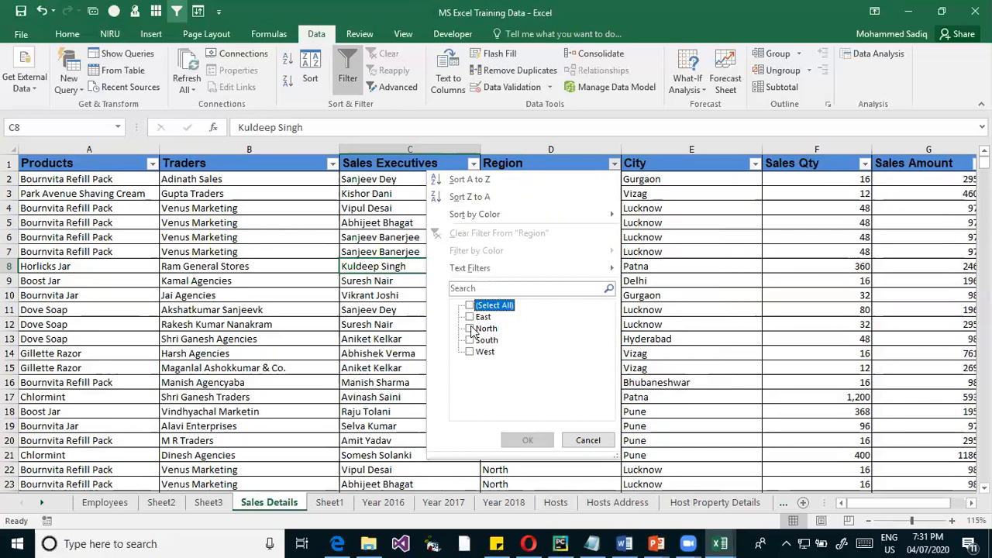
{"action": "left_click", "coordinate": [470, 329]}
{"action": "left_click", "coordinate": [527, 439]}
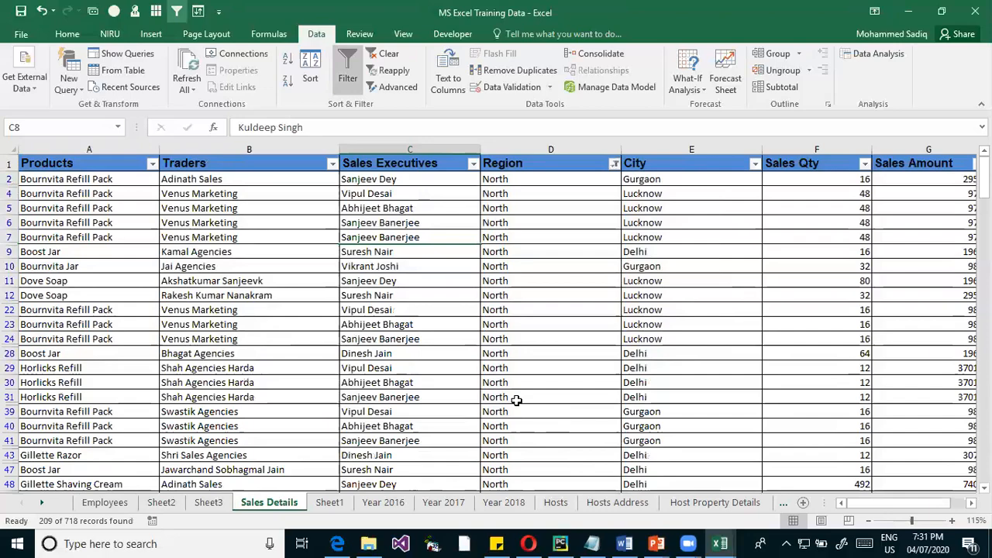
Examine the filtered records through the lower rows and back to the headers, highlighting the Region entries in rows 6 to 24
{"action": "left_click", "coordinate": [527, 353]}
{"action": "scroll", "coordinate": [535, 384], "scroll_direction": "down", "scroll_amount": 15}
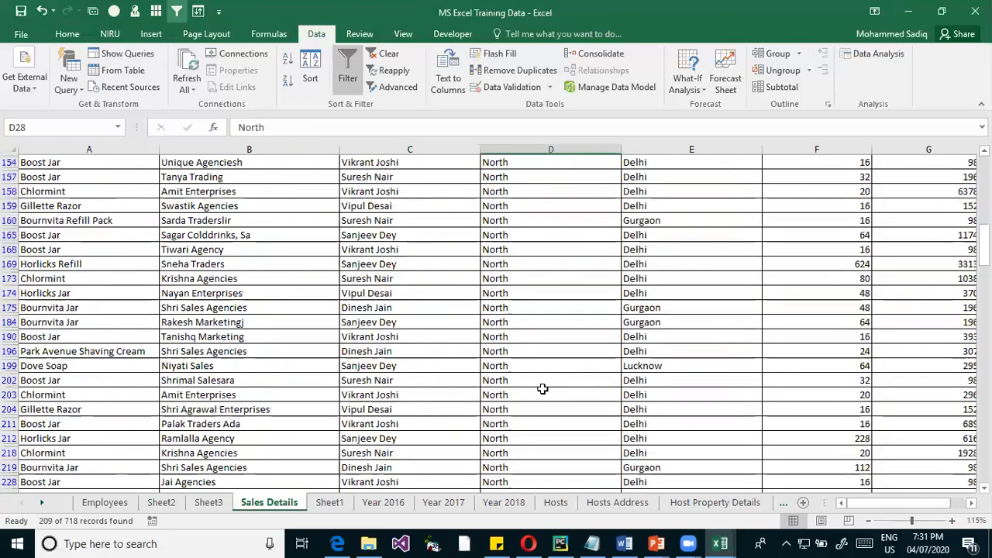
{"action": "scroll", "coordinate": [542, 389], "scroll_direction": "down", "scroll_amount": 18}
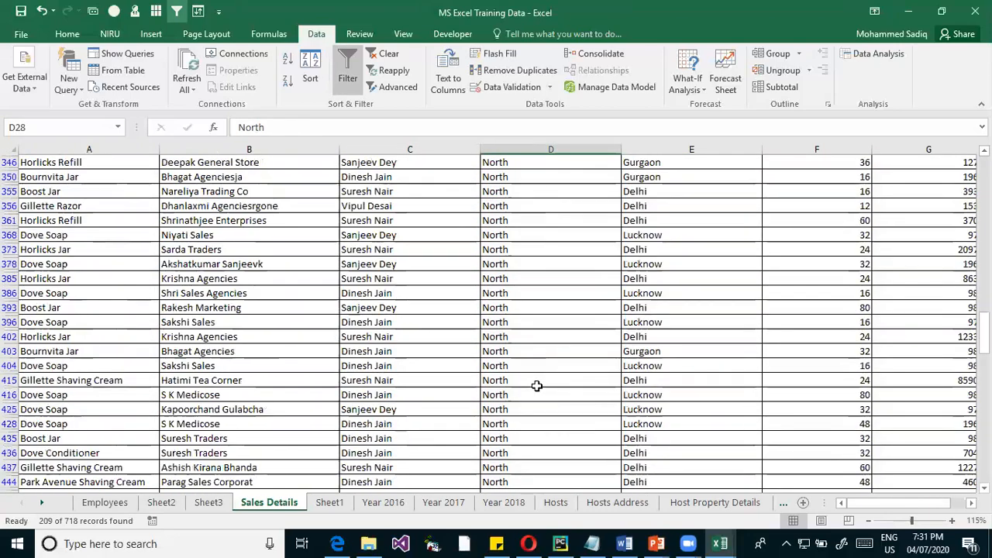
{"action": "scroll", "coordinate": [536, 385], "scroll_direction": "down", "scroll_amount": 10}
{"action": "left_click_drag", "start_coordinate": [984, 388], "coordinate": [984, 438]}
{"action": "left_click_drag", "start_coordinate": [965, 379], "coordinate": [966, 169]}
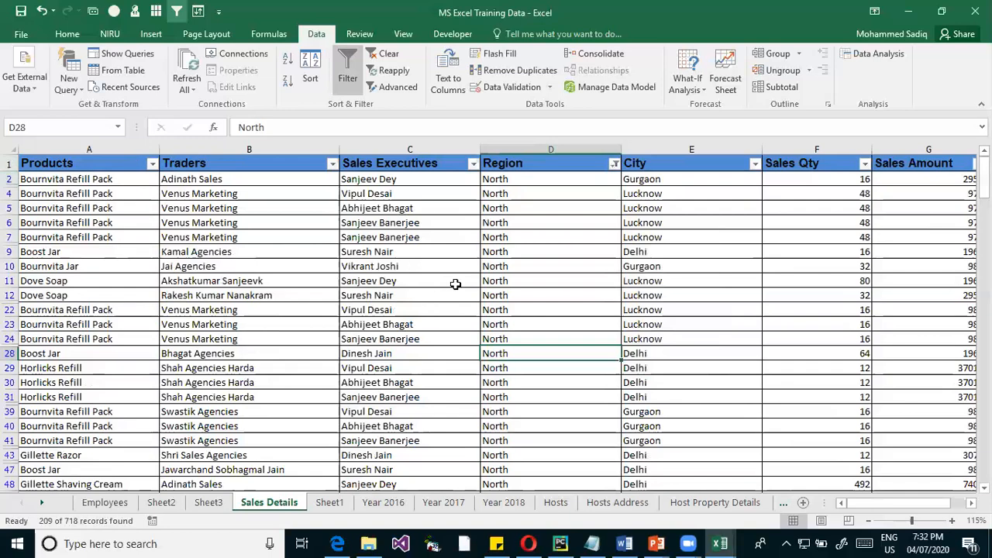
{"action": "left_click", "coordinate": [550, 262]}
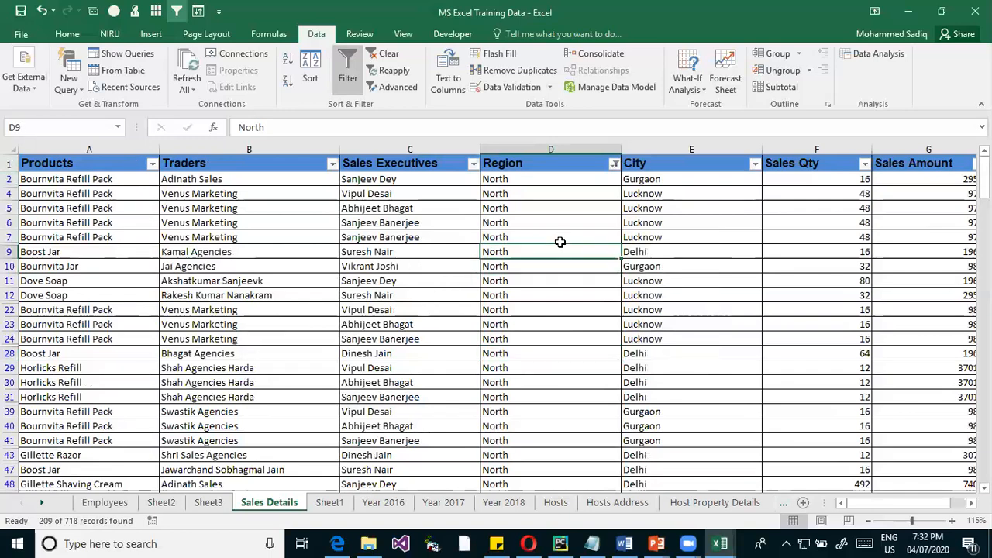
{"action": "left_click_drag", "start_coordinate": [541, 219], "coordinate": [558, 337]}
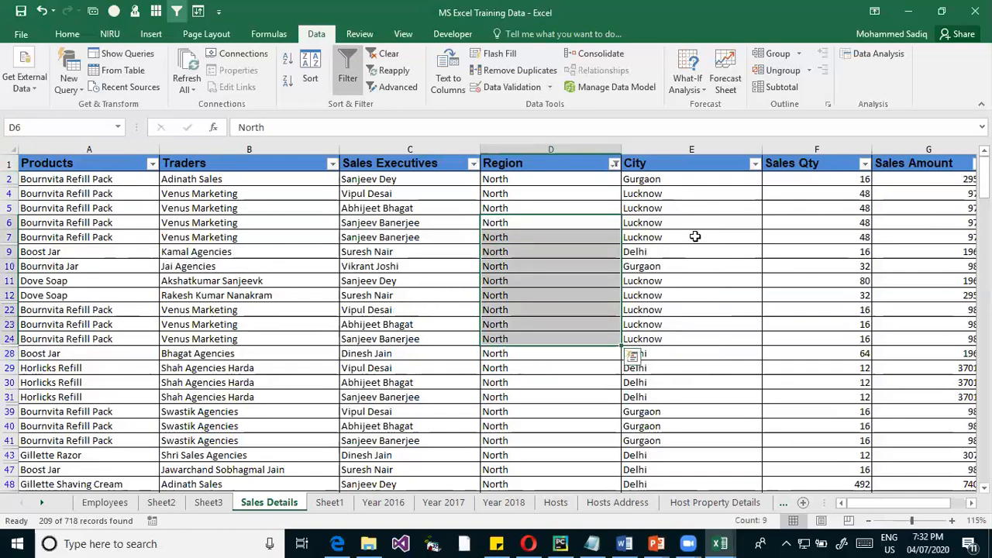
Filter the City column to exclude Gurgaon, keeping only the Delhi and Lucknow records
{"action": "left_click_drag", "start_coordinate": [692, 208], "coordinate": [687, 237]}
{"action": "scroll", "coordinate": [697, 328], "scroll_direction": "down", "scroll_amount": 7}
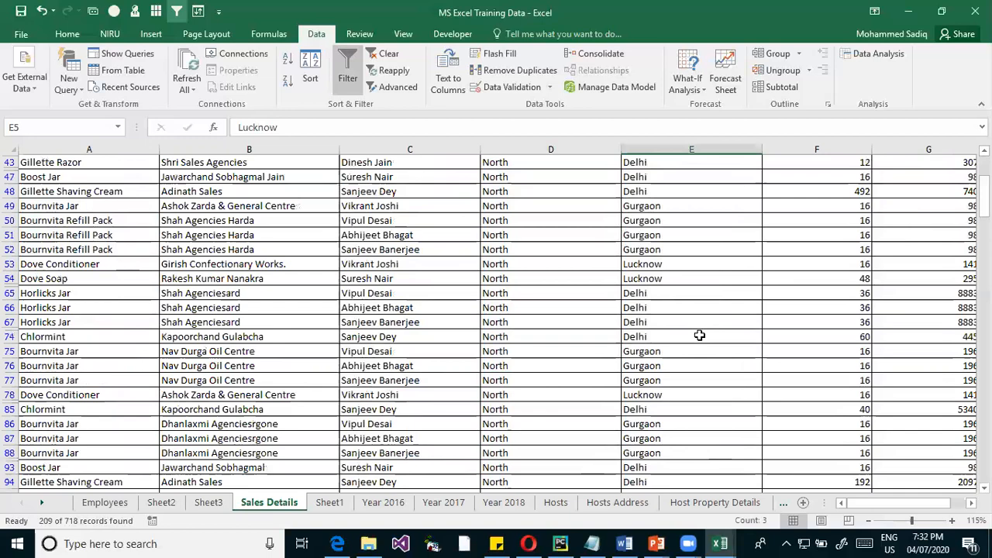
{"action": "scroll", "coordinate": [699, 335], "scroll_direction": "down", "scroll_amount": 3}
{"action": "scroll", "coordinate": [700, 338], "scroll_direction": "up", "scroll_amount": 10}
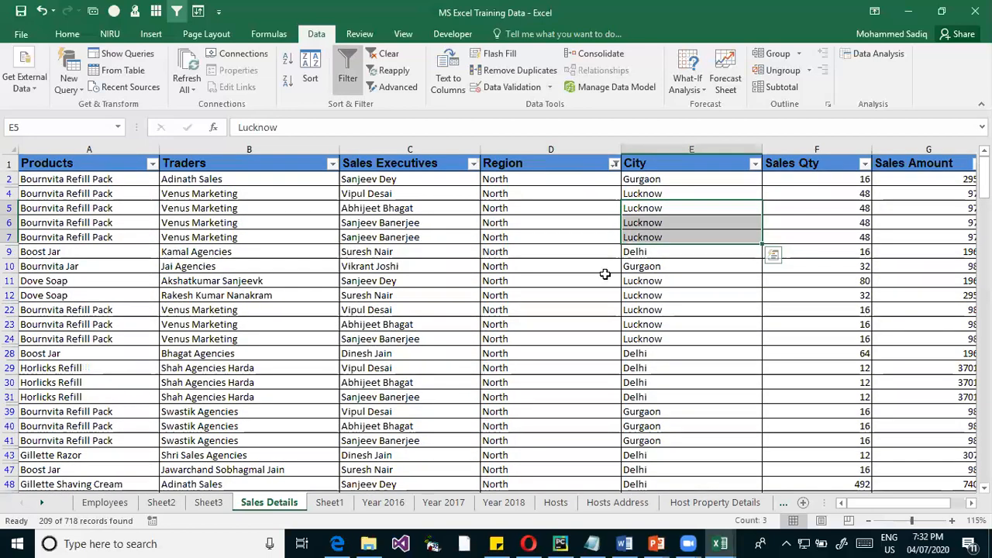
{"action": "left_click", "coordinate": [655, 193]}
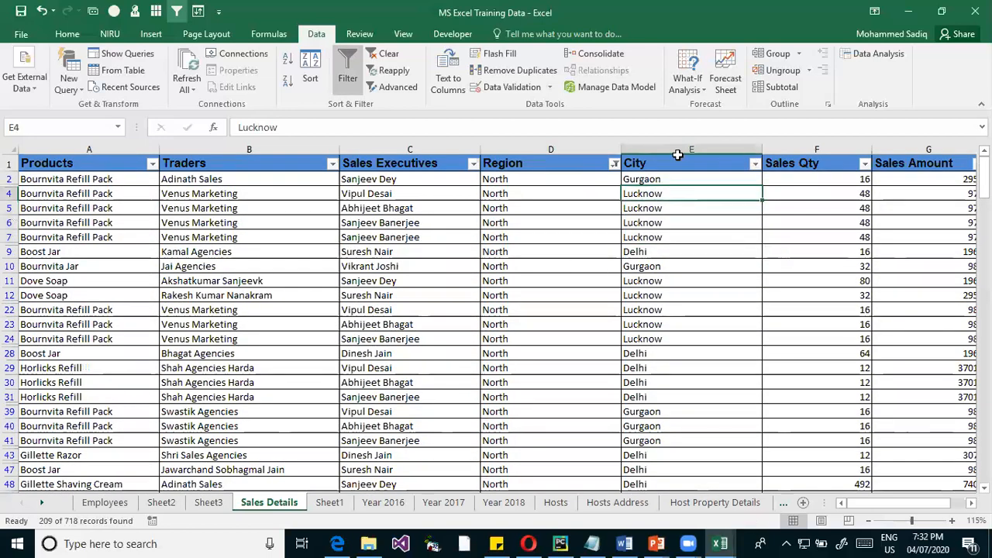
{"action": "left_click", "coordinate": [754, 163]}
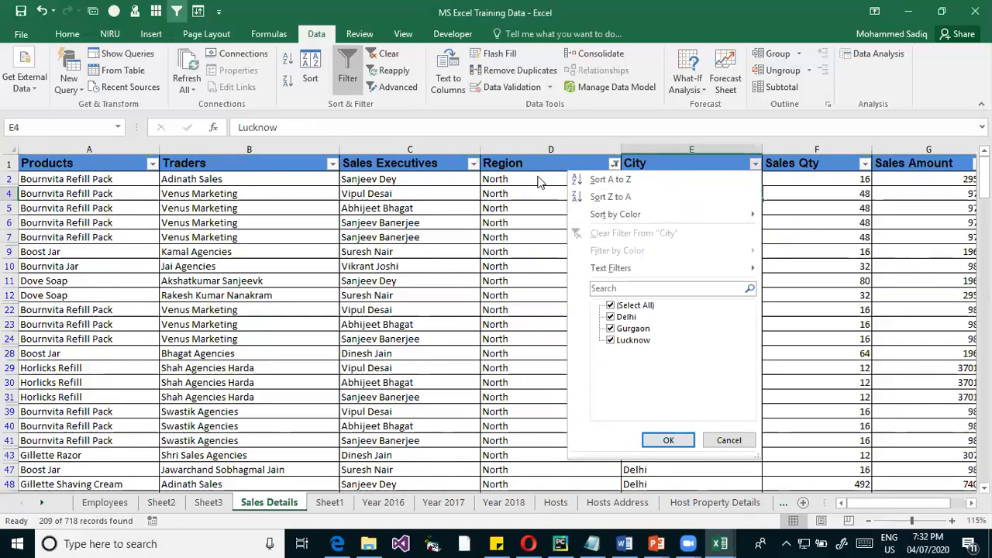
{"action": "mouse_move", "coordinate": [707, 268]}
{"action": "left_click", "coordinate": [610, 328]}
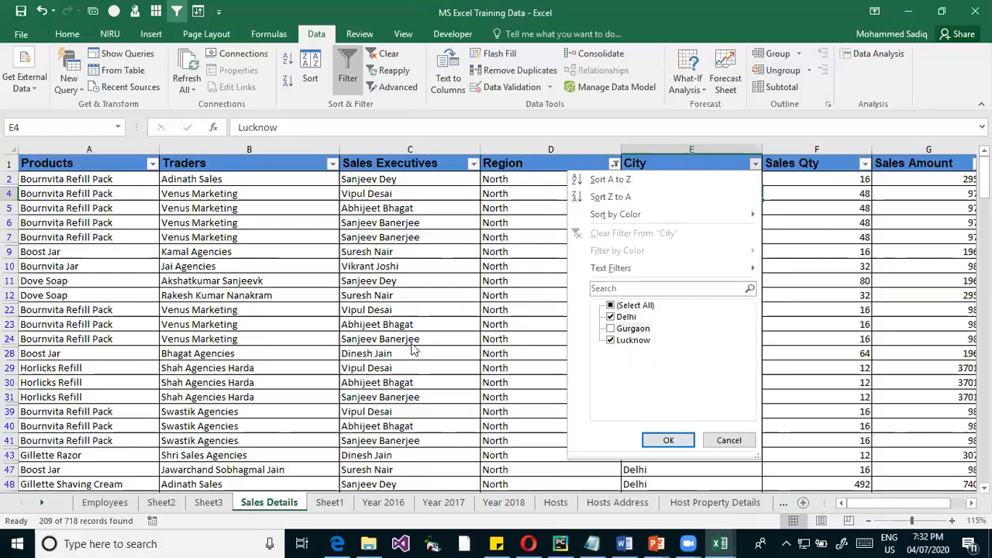
{"action": "left_click", "coordinate": [663, 440]}
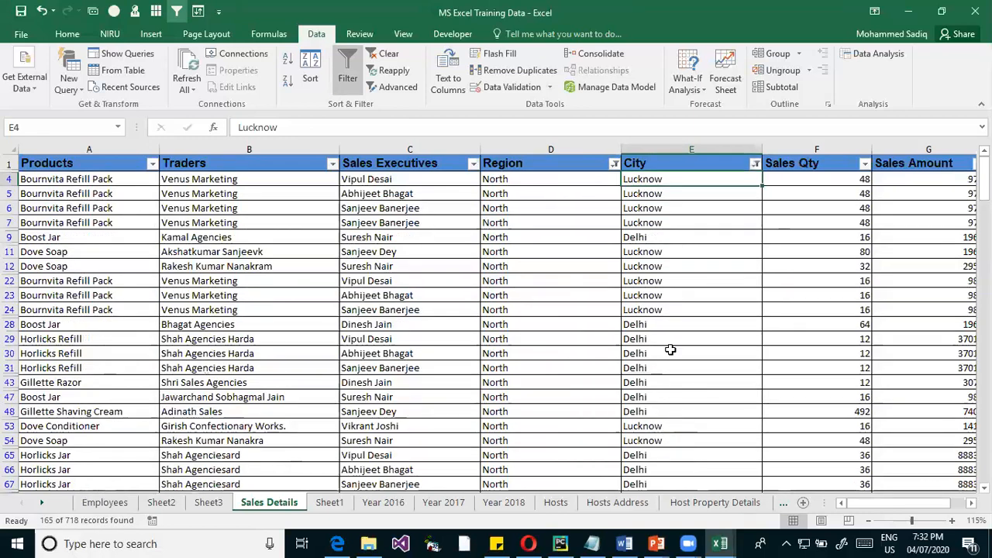
Examine the City entries of the filtered records and the filter markers on the Region and City headers
{"action": "left_click_drag", "start_coordinate": [677, 220], "coordinate": [687, 418]}
{"action": "scroll", "coordinate": [687, 427], "scroll_direction": "down", "scroll_amount": 12}
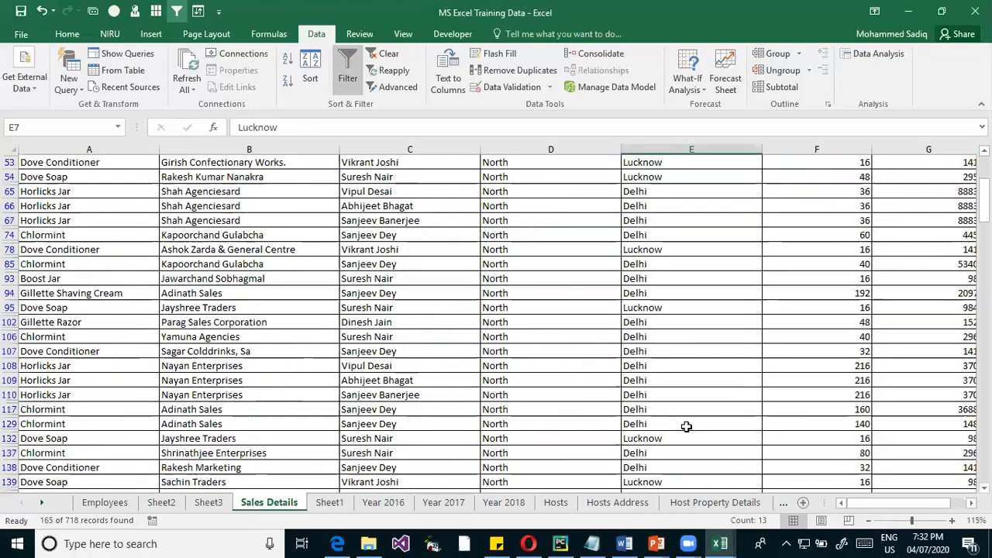
{"action": "scroll", "coordinate": [687, 426], "scroll_direction": "down", "scroll_amount": 6}
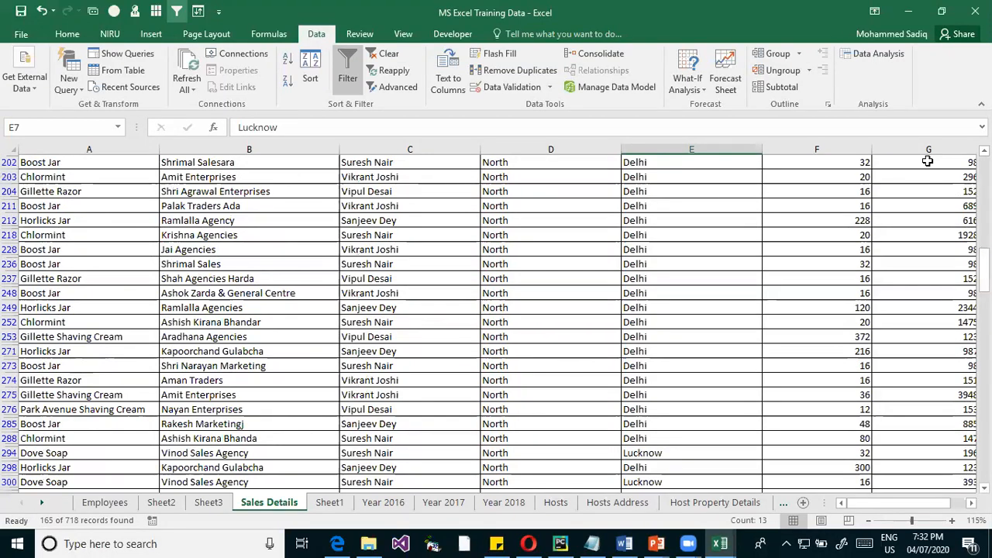
{"action": "left_click", "coordinate": [692, 263]}
{"action": "scroll", "coordinate": [700, 232], "scroll_direction": "up", "scroll_amount": 15}
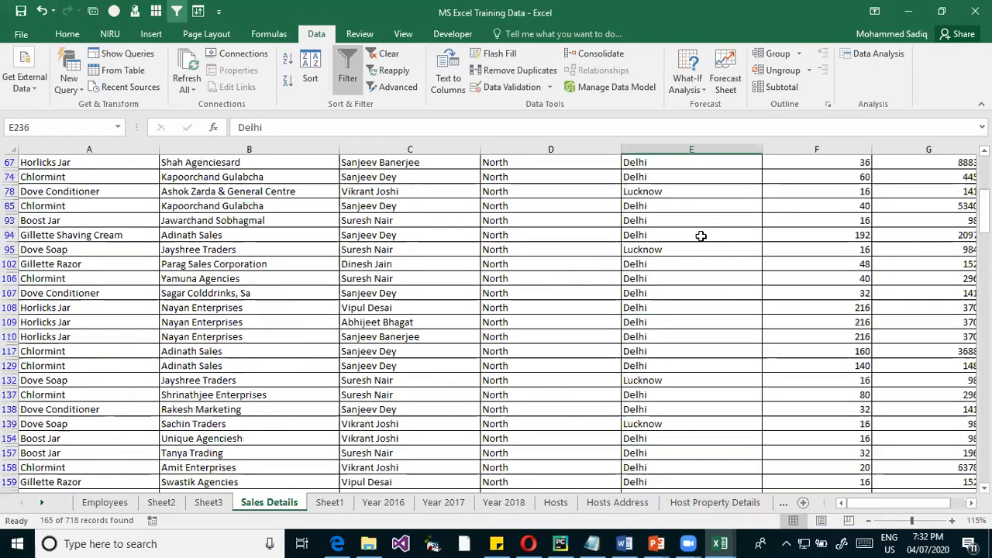
{"action": "scroll", "coordinate": [786, 217], "scroll_direction": "up", "scroll_amount": 3}
{"action": "left_click", "coordinate": [697, 236]}
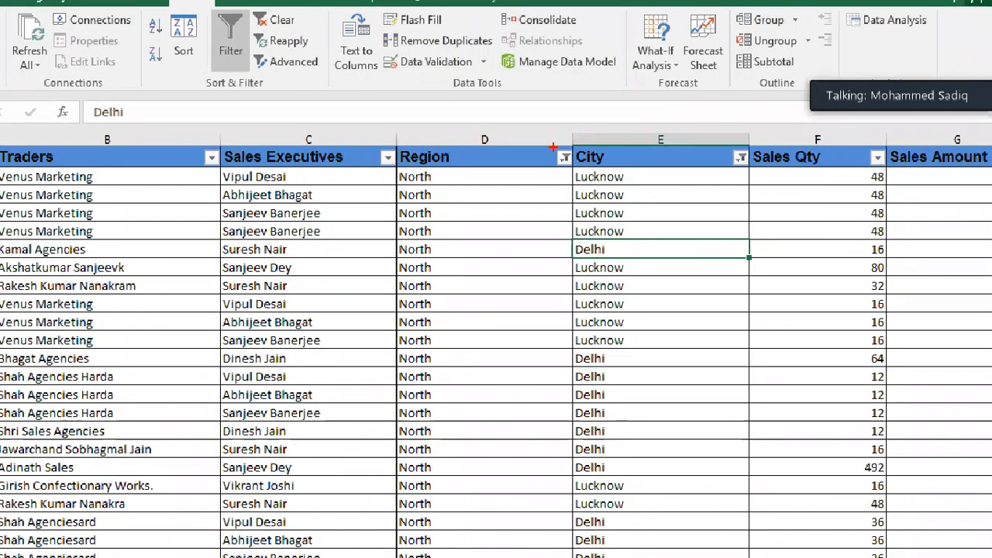
{"action": "left_click_drag", "start_coordinate": [544, 143], "coordinate": [581, 187]}
{"action": "left_click_drag", "start_coordinate": [713, 142], "coordinate": [762, 178]}
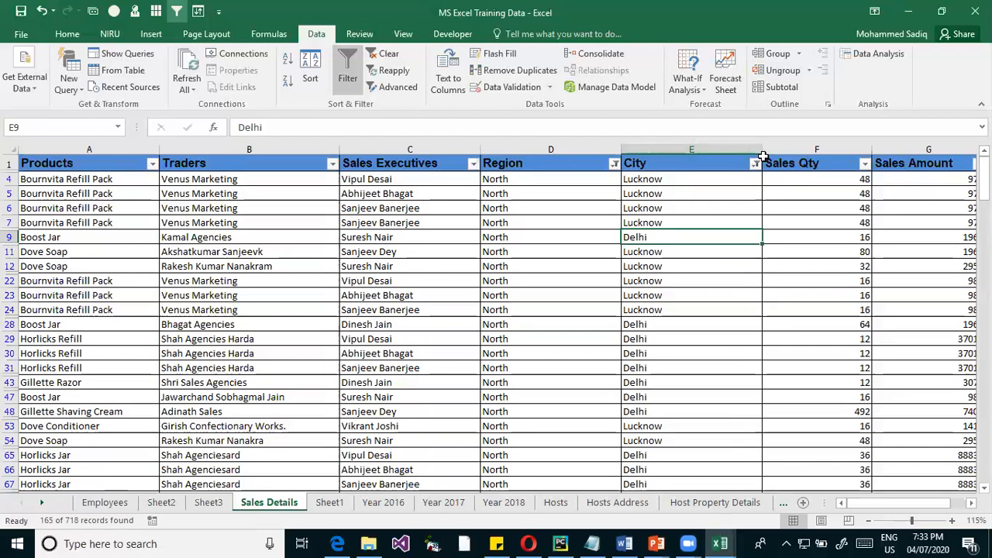
{"action": "left_click_drag", "start_coordinate": [660, 209], "coordinate": [690, 338]}
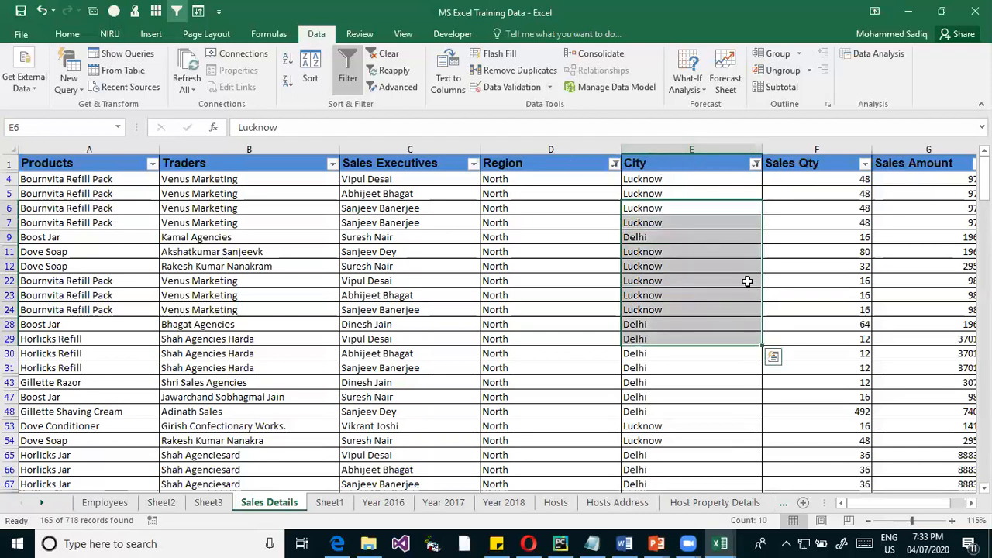
{"action": "left_click", "coordinate": [720, 193]}
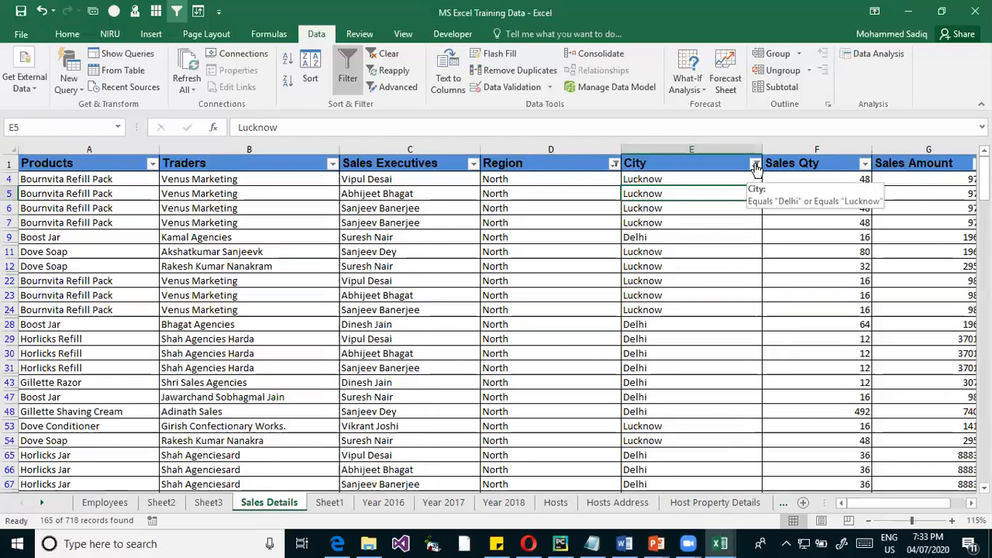
Sort the filtered records by City from A to Z and check the order down to the Lucknow rows and back to the header
{"action": "left_click", "coordinate": [755, 164]}
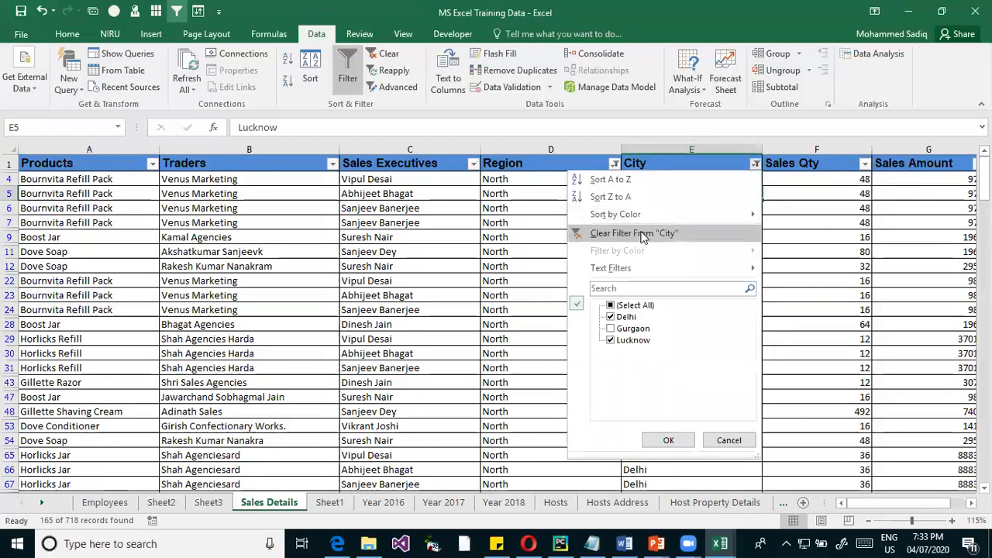
{"action": "left_click", "coordinate": [632, 186]}
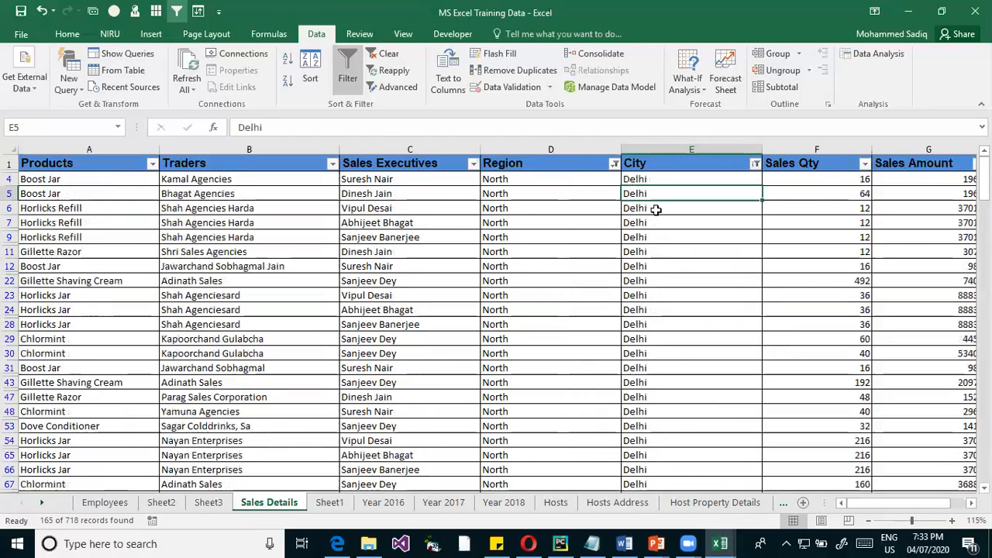
{"action": "left_click", "coordinate": [701, 280]}
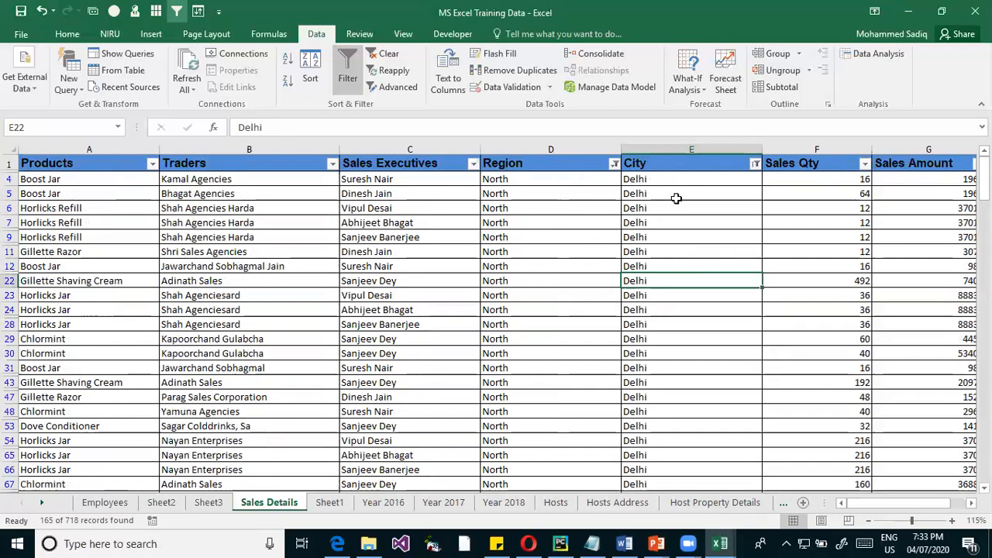
{"action": "scroll", "coordinate": [690, 244], "scroll_direction": "down", "scroll_amount": 15}
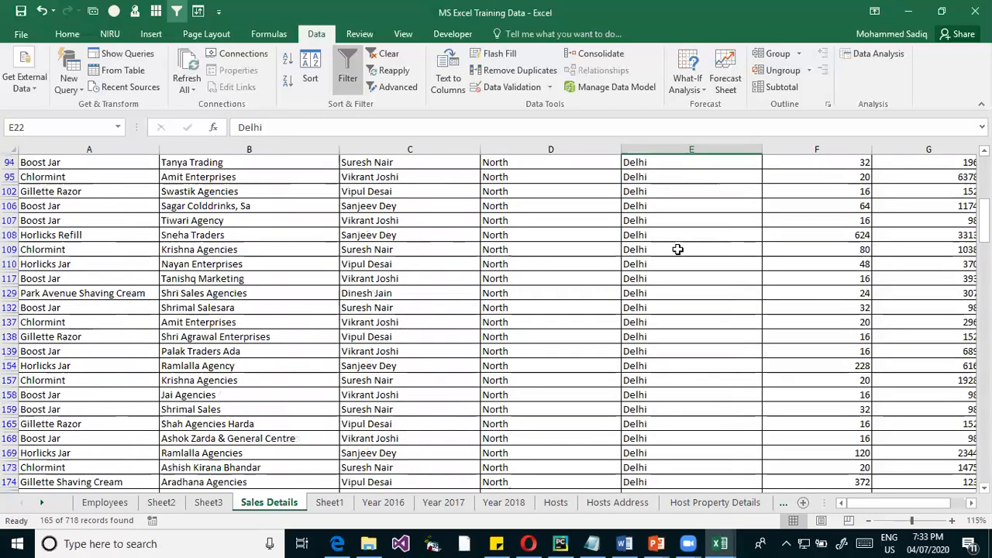
{"action": "scroll", "coordinate": [675, 259], "scroll_direction": "down", "scroll_amount": 19}
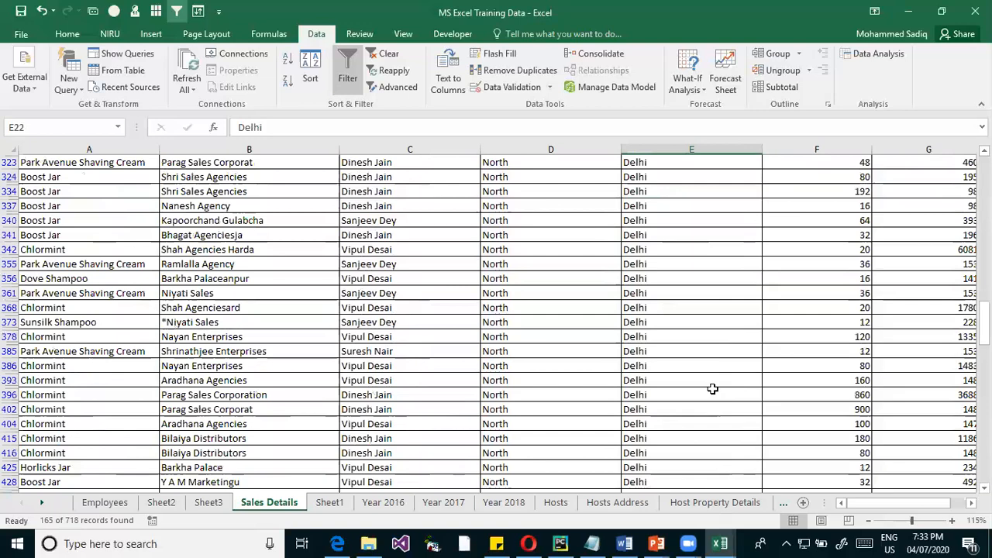
{"action": "scroll", "coordinate": [701, 393], "scroll_direction": "down", "scroll_amount": 12}
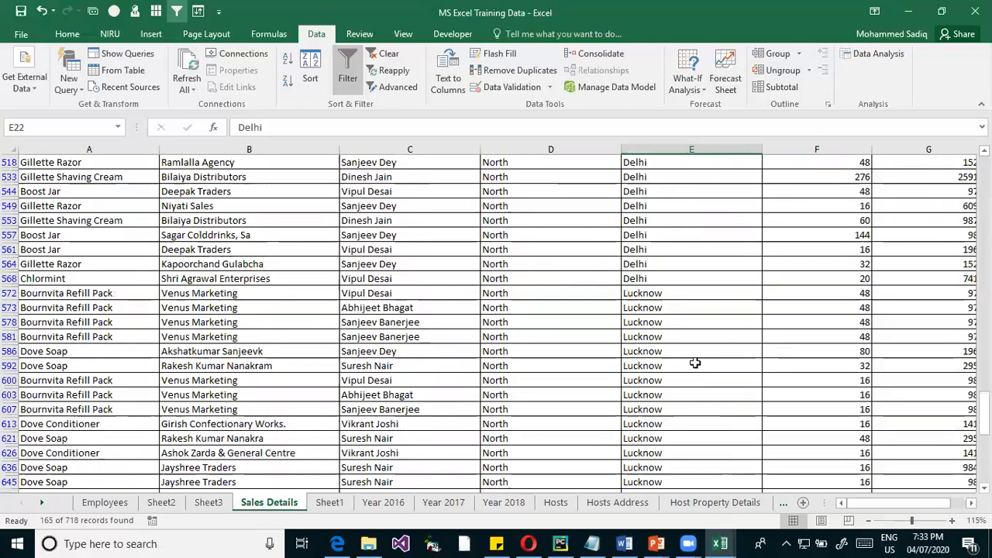
{"action": "left_click_drag", "start_coordinate": [695, 365], "coordinate": [698, 468]}
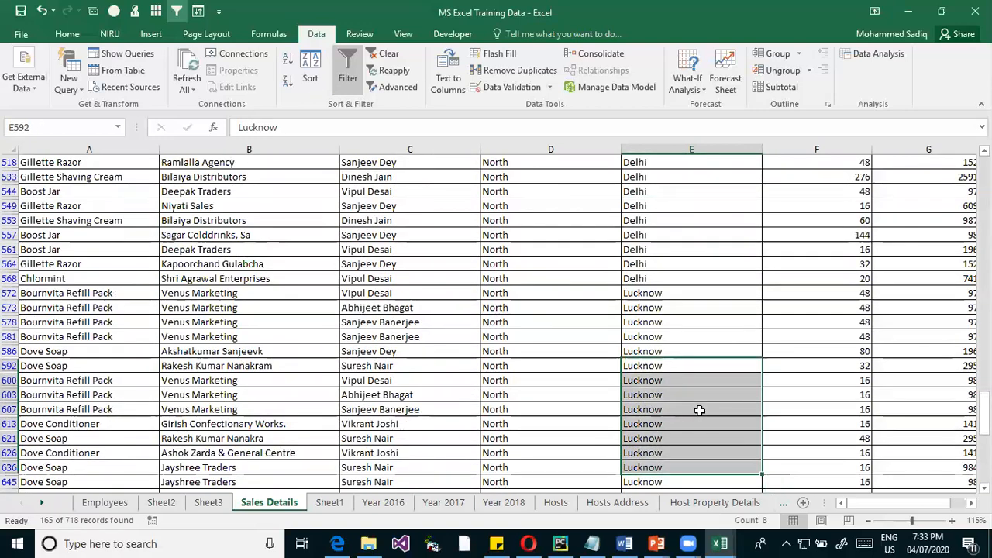
{"action": "key", "text": "ctrl+Up"}
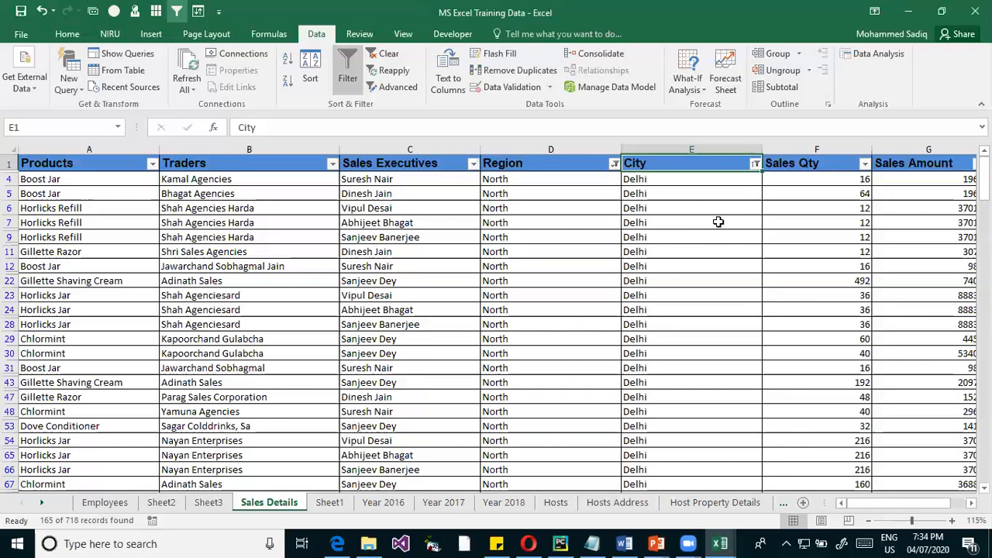
Review the City column's filter options, then examine the trader names in the Traders column
{"action": "left_click", "coordinate": [754, 164]}
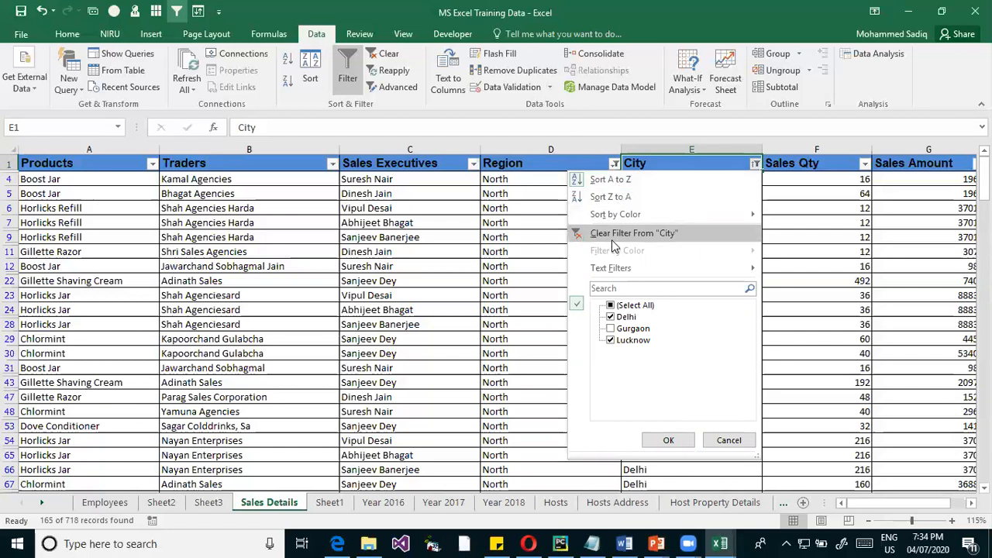
{"action": "left_click", "coordinate": [485, 269]}
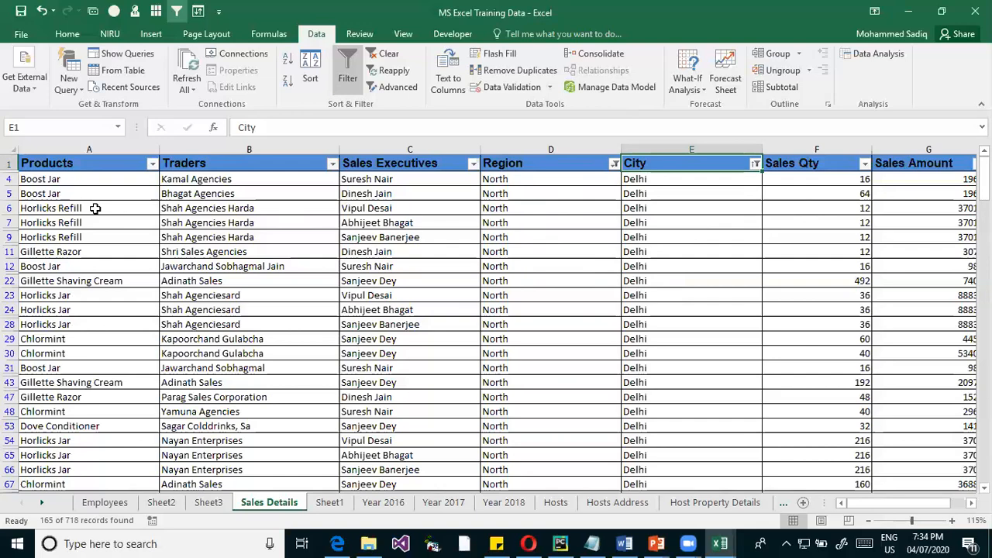
{"action": "left_click", "coordinate": [215, 223]}
{"action": "scroll", "coordinate": [261, 323], "scroll_direction": "down", "scroll_amount": 1}
{"action": "scroll", "coordinate": [261, 323], "scroll_direction": "up", "scroll_amount": 1}
{"action": "left_click", "coordinate": [191, 237]}
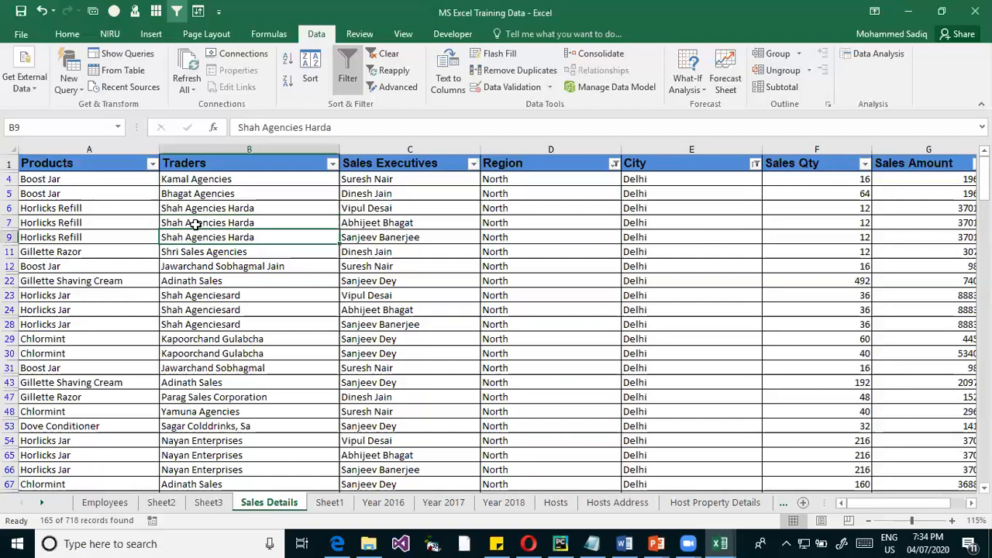
{"action": "scroll", "coordinate": [210, 333], "scroll_direction": "down", "scroll_amount": 5}
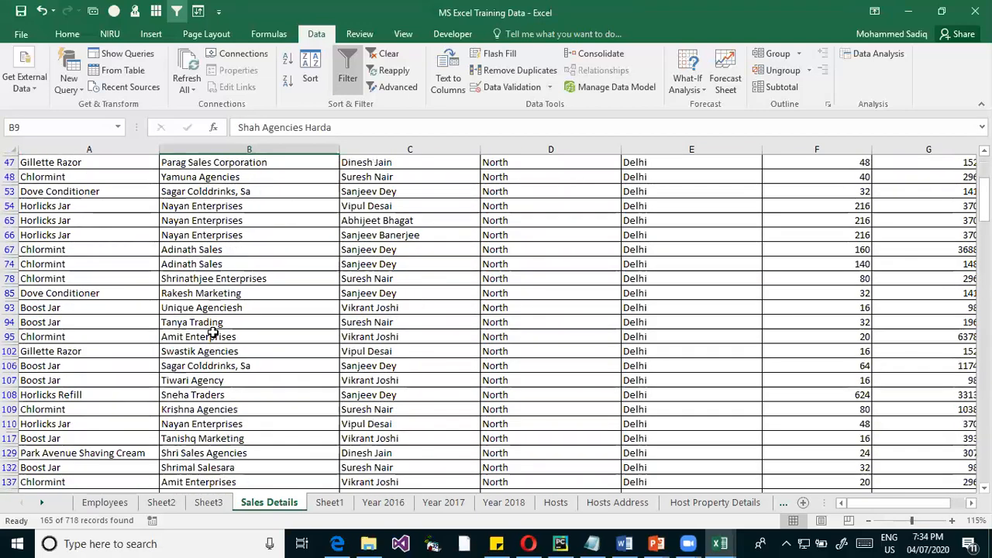
{"action": "left_click", "coordinate": [203, 221]}
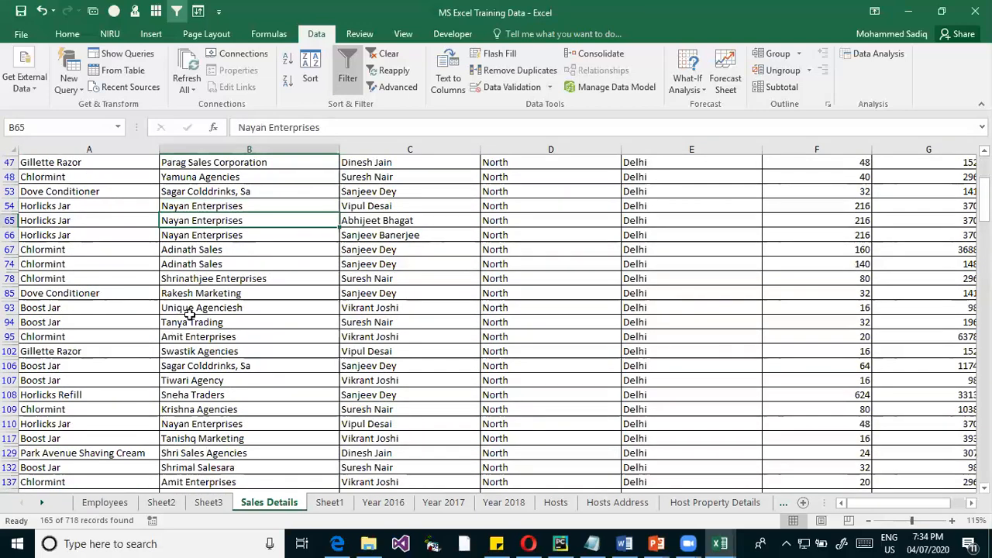
{"action": "scroll", "coordinate": [190, 314], "scroll_direction": "down", "scroll_amount": 1}
{"action": "scroll", "coordinate": [248, 310], "scroll_direction": "up", "scroll_amount": 6}
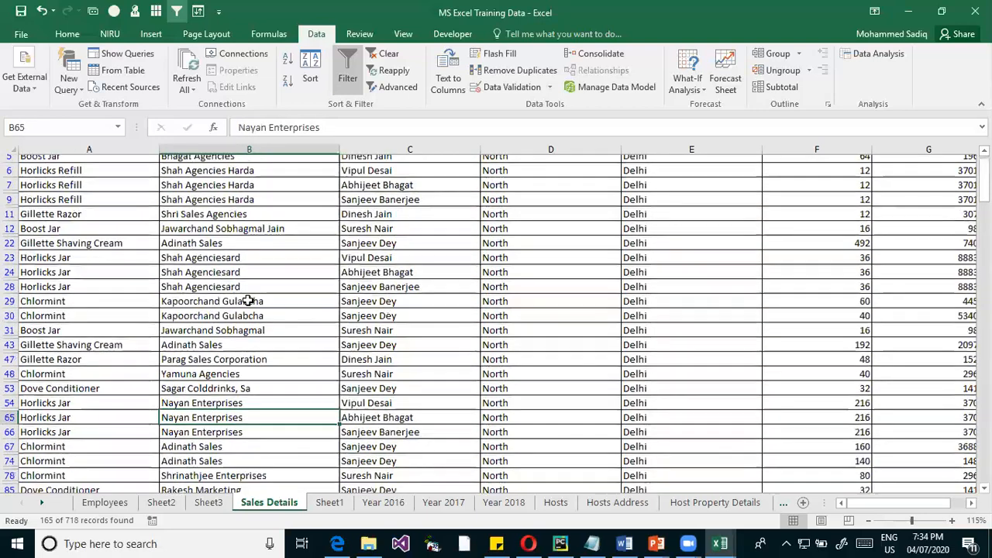
{"action": "scroll", "coordinate": [247, 300], "scroll_direction": "up", "scroll_amount": 1}
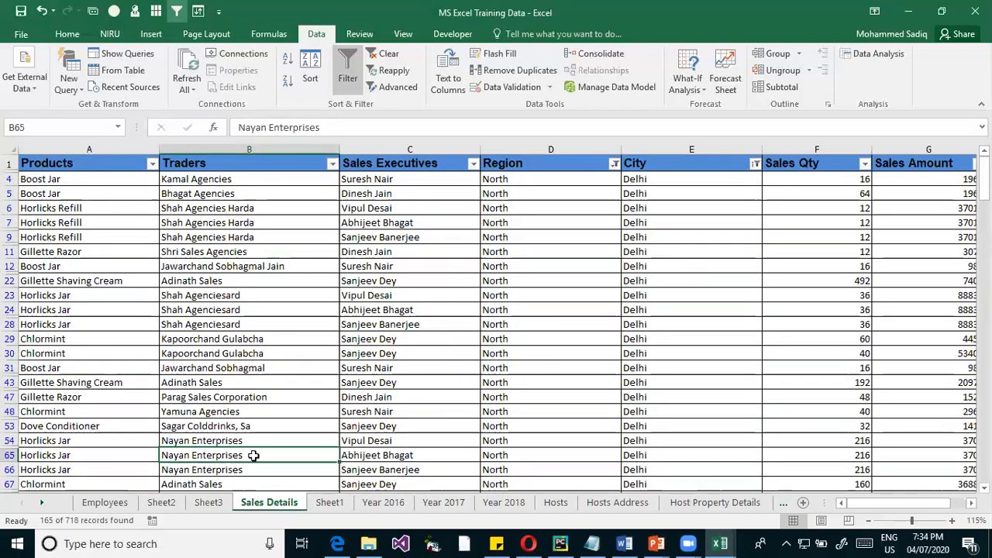
Copy the word Enterprises from the trader name in cell B65
{"action": "double_click", "coordinate": [223, 454]}
{"action": "double_click", "coordinate": [264, 454]}
{"action": "key", "text": "ctrl+c"}
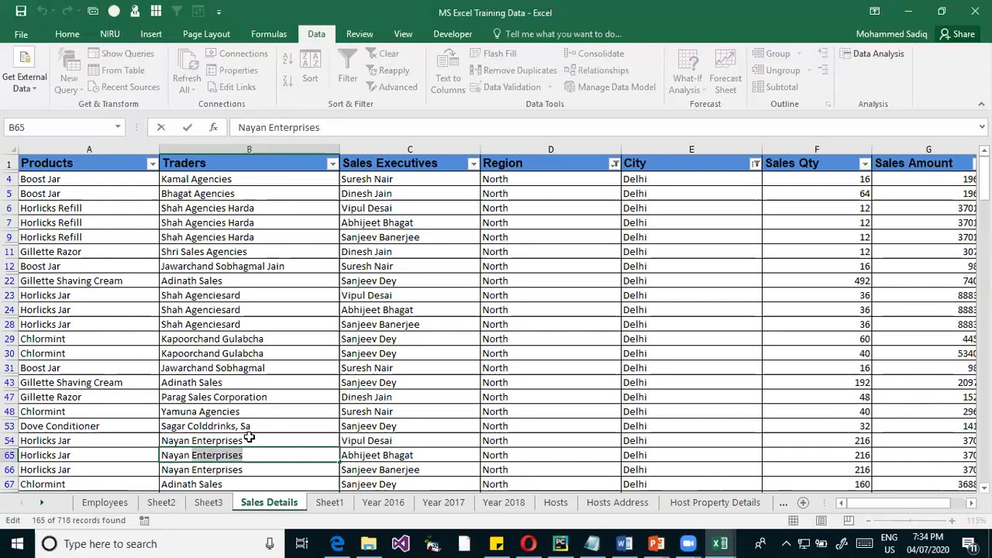
Examine the names in the Traders column, then leave the edit of cell B65 for the Traders header
{"action": "scroll", "coordinate": [254, 322], "scroll_direction": "down", "scroll_amount": 2}
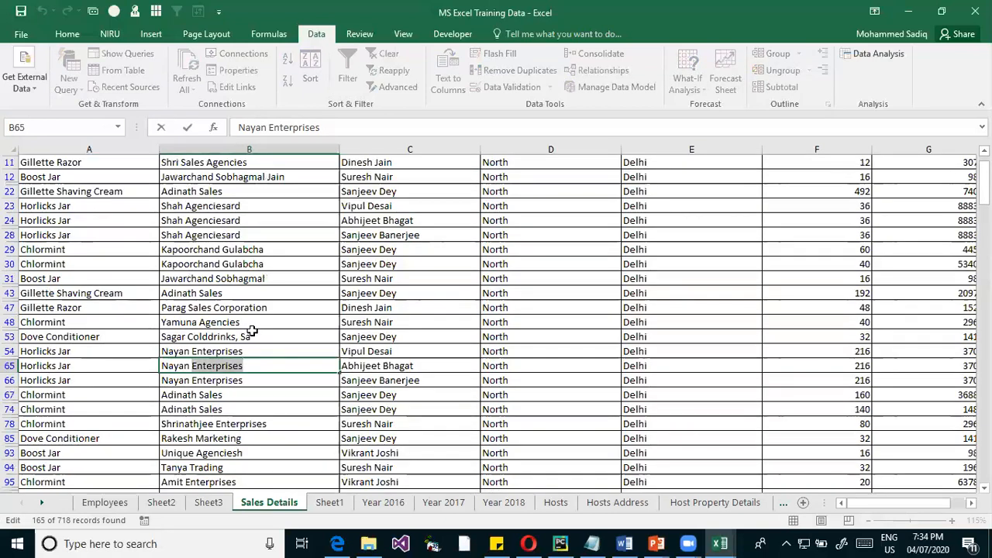
{"action": "scroll", "coordinate": [253, 331], "scroll_direction": "down", "scroll_amount": 3}
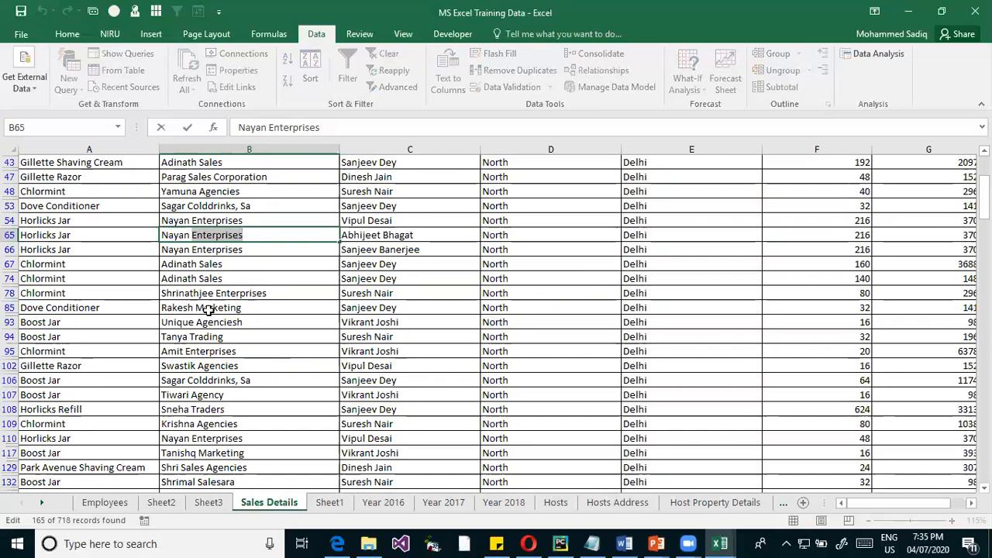
{"action": "scroll", "coordinate": [208, 310], "scroll_direction": "down", "scroll_amount": 1}
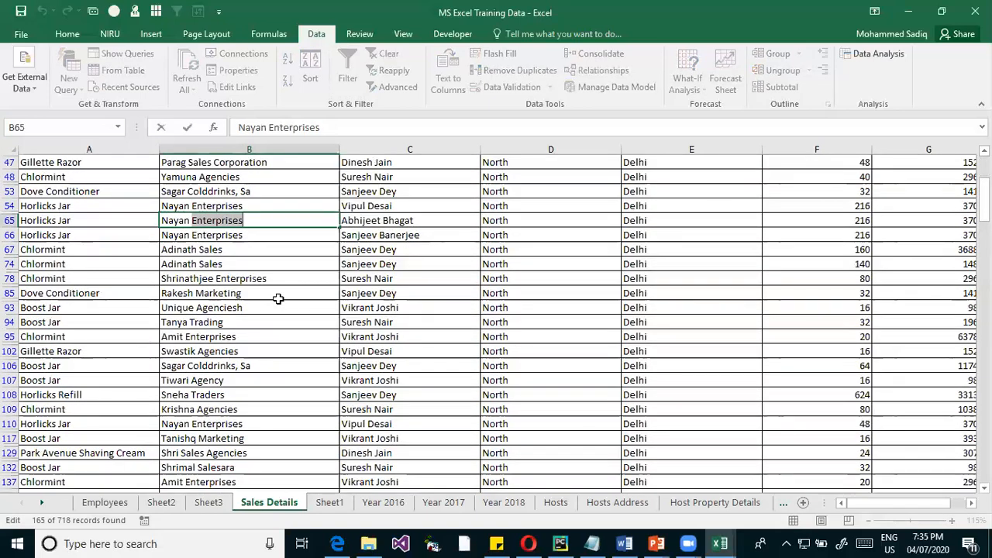
{"action": "scroll", "coordinate": [266, 298], "scroll_direction": "up", "scroll_amount": 5}
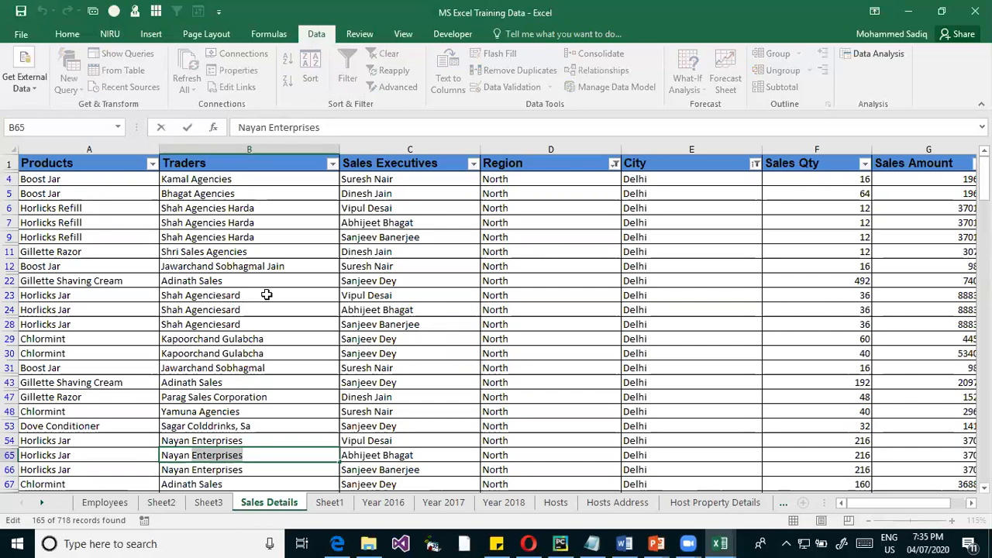
{"action": "left_click", "coordinate": [303, 166]}
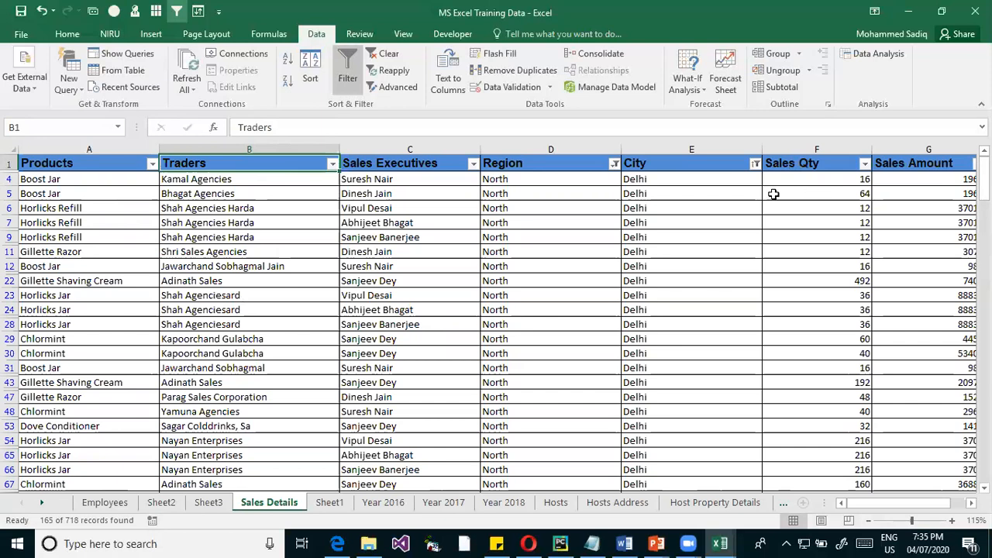
Review the text filter options for the Traders column, including Ends With, and close them without filtering
{"action": "left_click", "coordinate": [331, 164]}
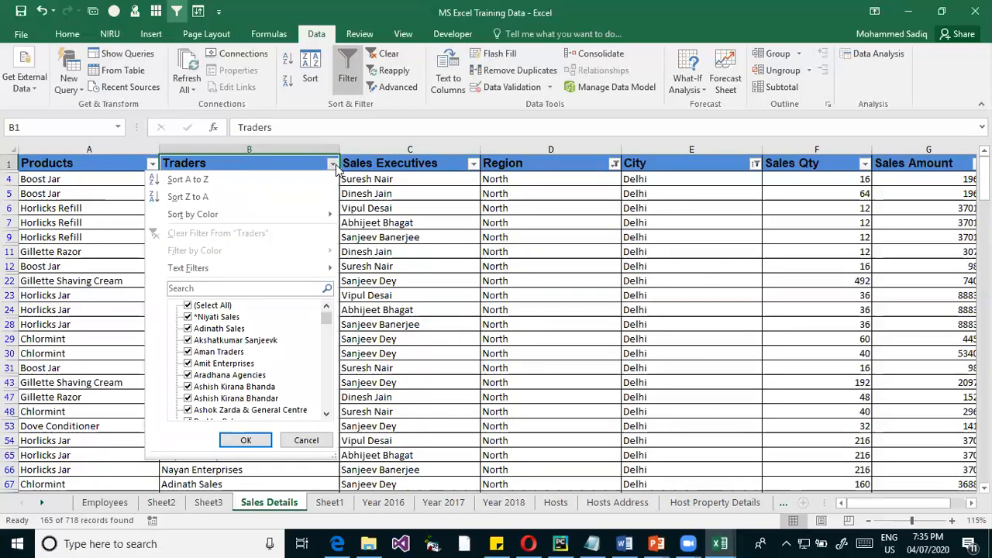
{"action": "mouse_move", "coordinate": [204, 269]}
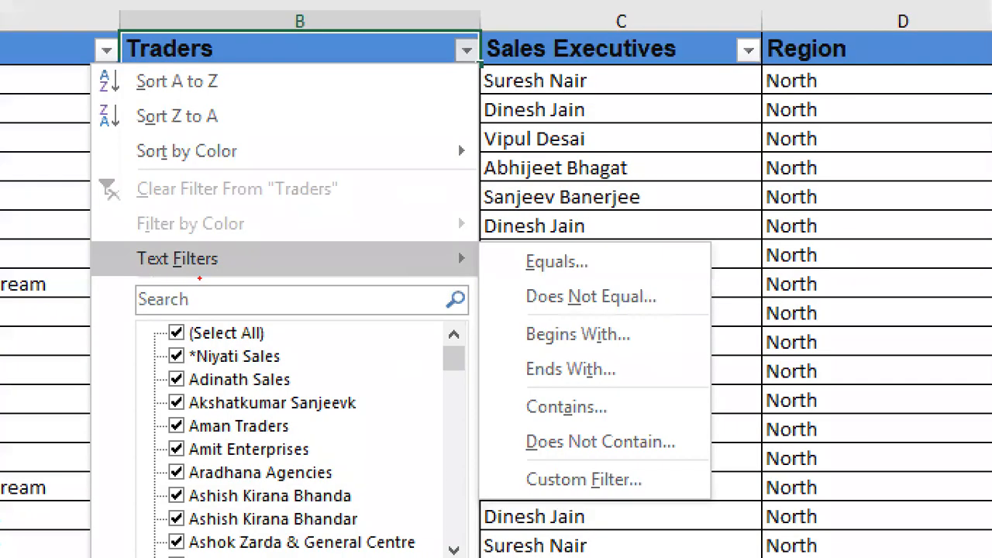
{"action": "left_click_drag", "start_coordinate": [101, 242], "coordinate": [263, 276]}
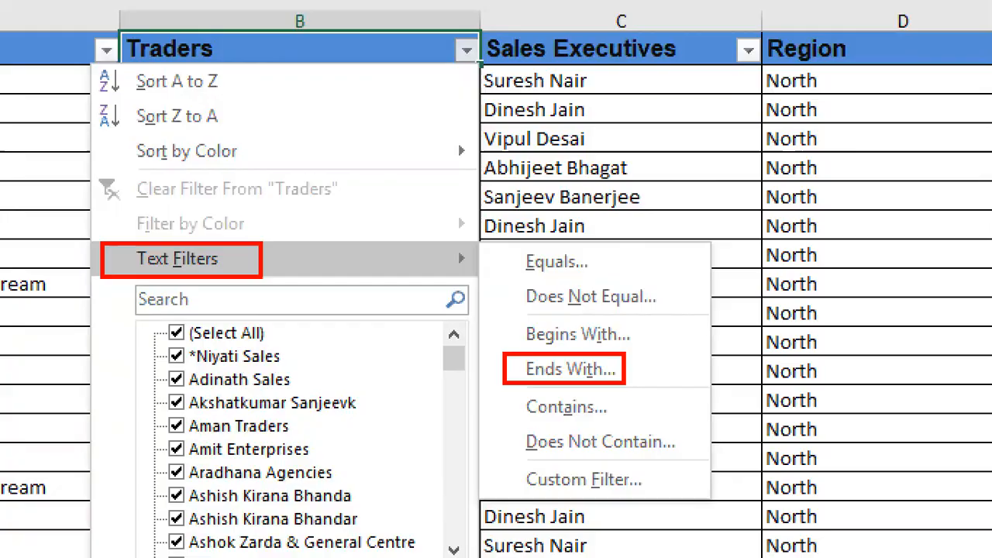
{"action": "key", "text": "Escape"}
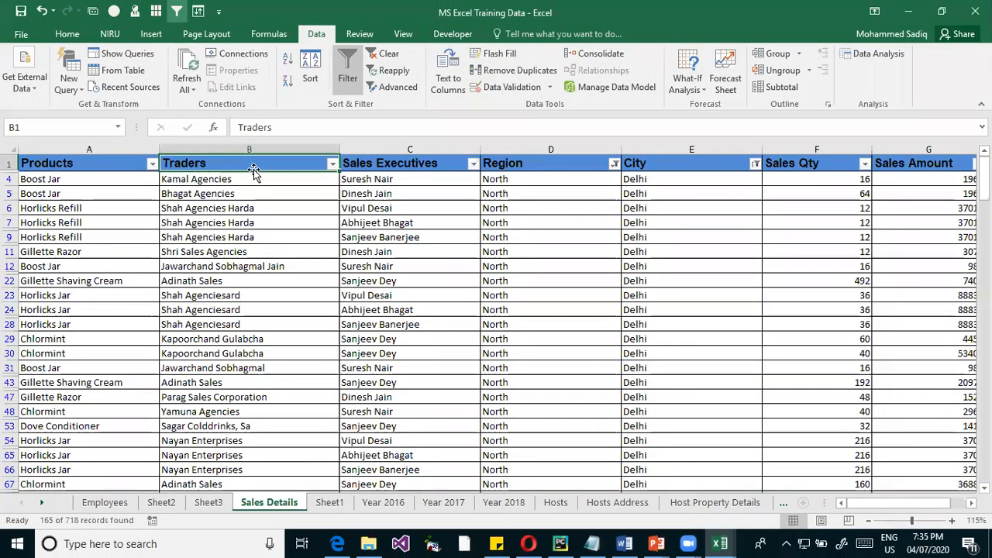
Filter the Traders column to names that end with Enterprises, using the copied word
{"action": "left_click", "coordinate": [331, 164]}
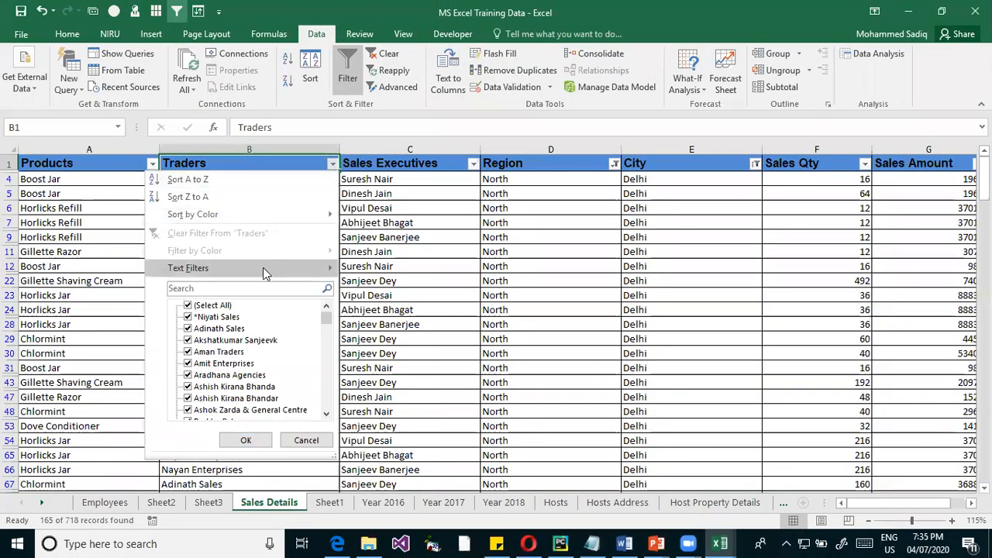
{"action": "mouse_move", "coordinate": [263, 267]}
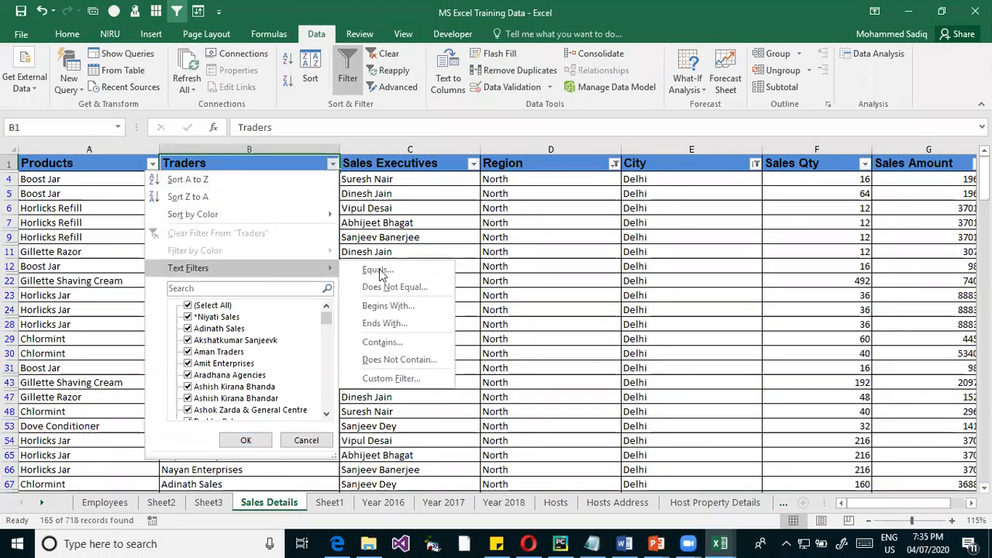
{"action": "left_click", "coordinate": [413, 323]}
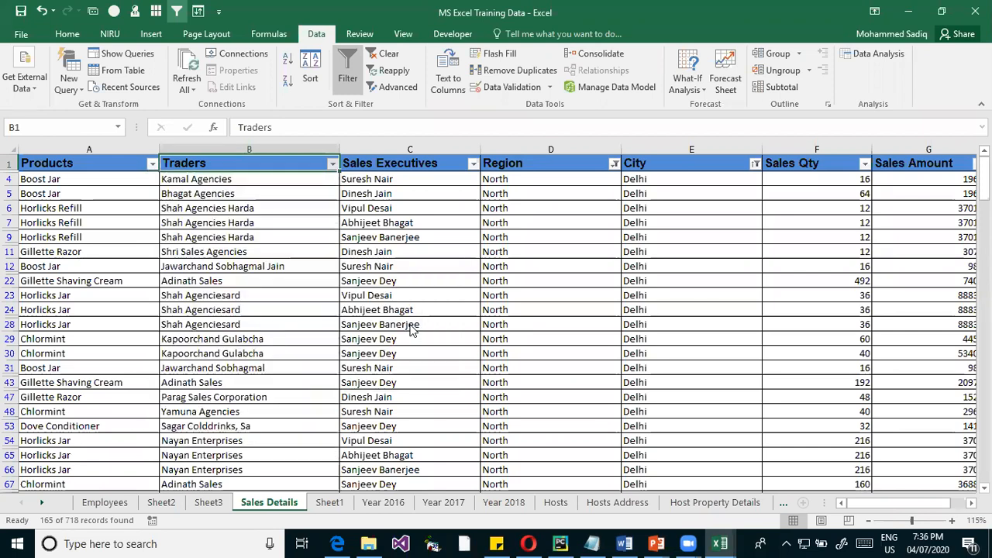
{"action": "key", "text": "ctrl+v"}
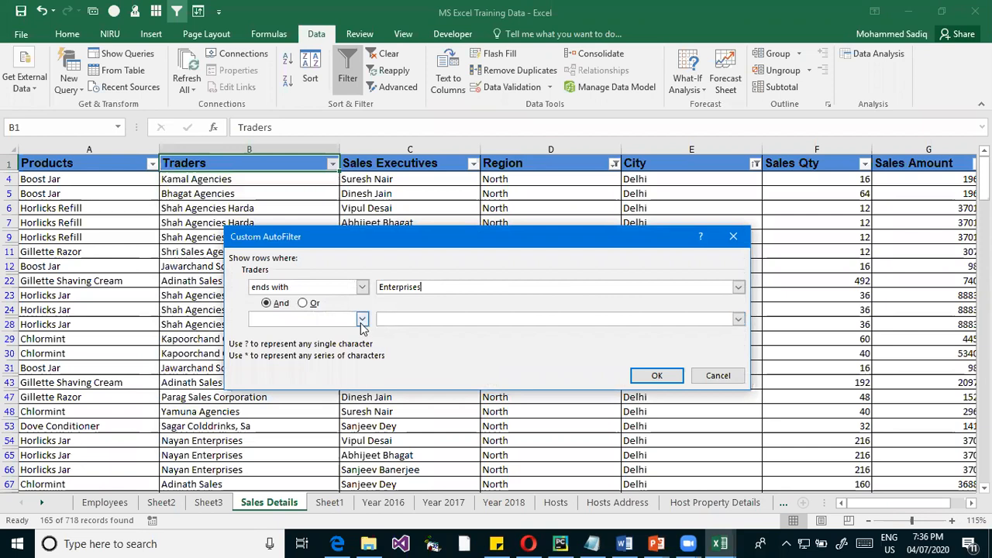
{"action": "double_click", "coordinate": [436, 286]}
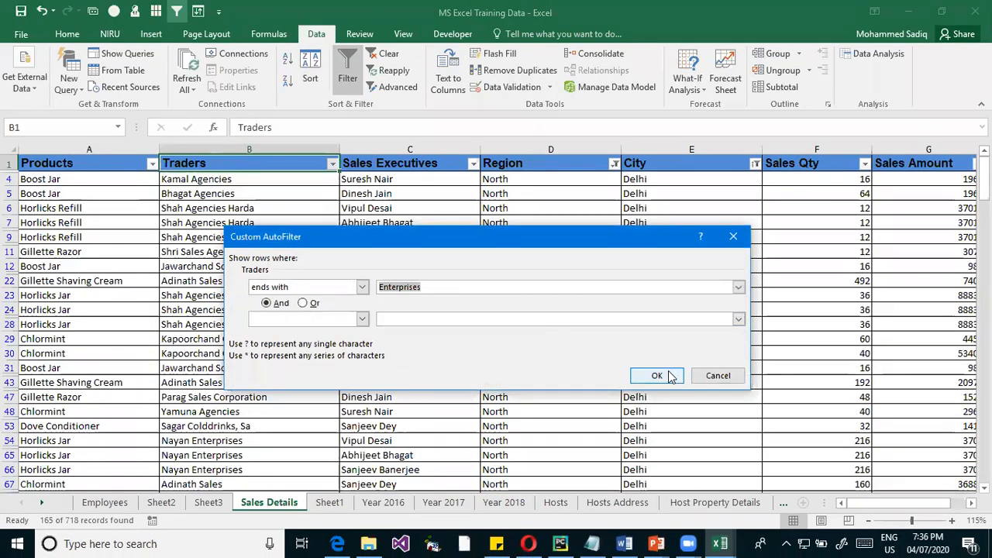
{"action": "left_click", "coordinate": [657, 375]}
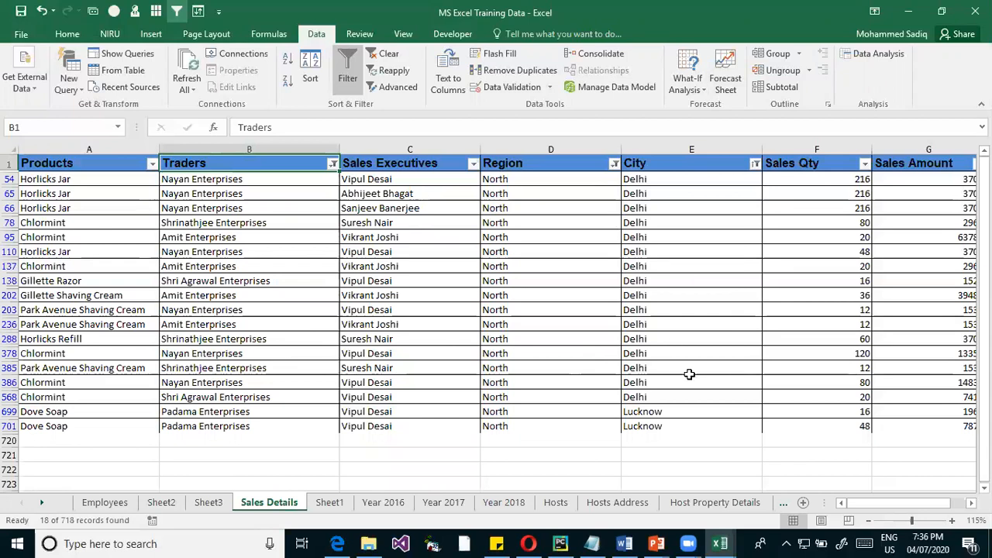
Check the filtered City and Traders entries, then remove all filters from the Sales Details table
{"action": "left_click", "coordinate": [733, 366]}
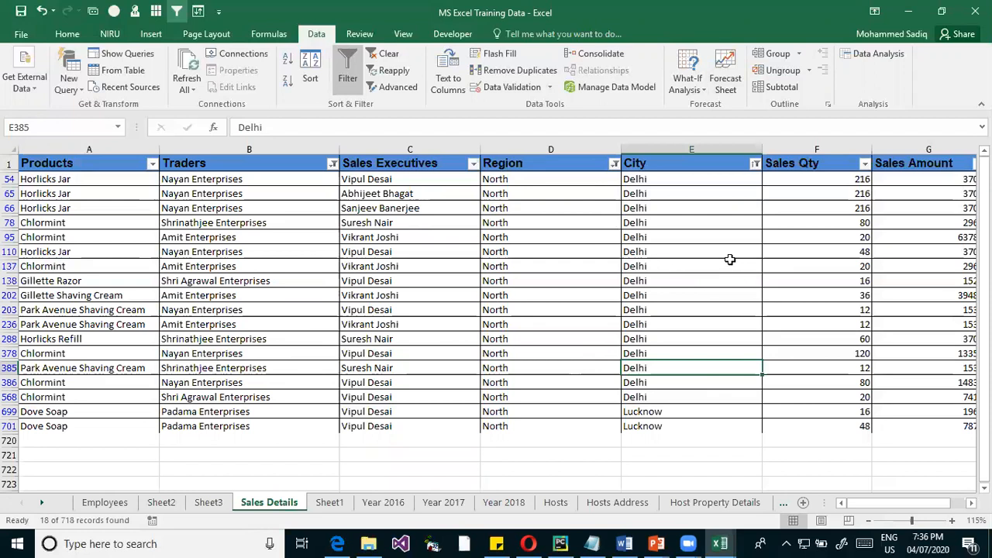
{"action": "left_click", "coordinate": [263, 281]}
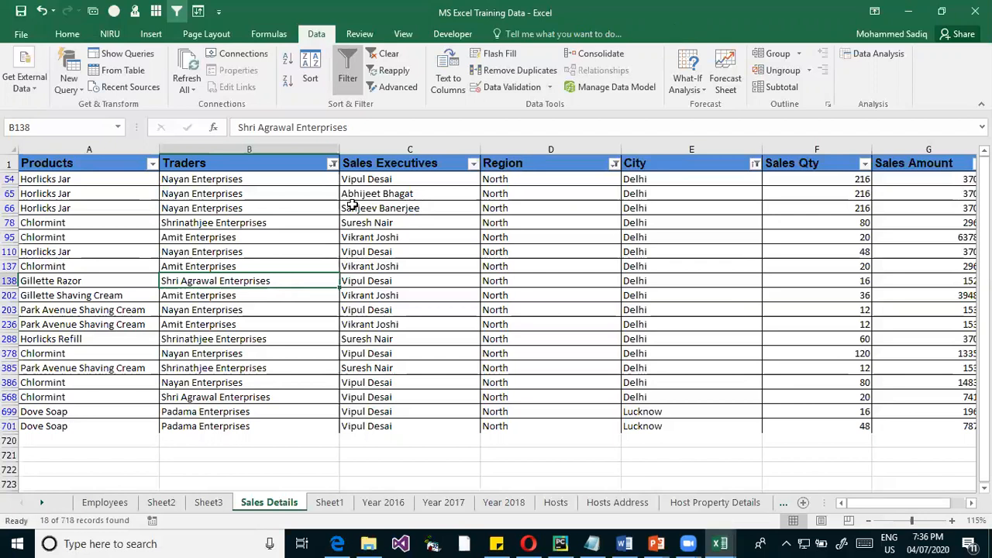
{"action": "key", "text": "ctrl+shift+l"}
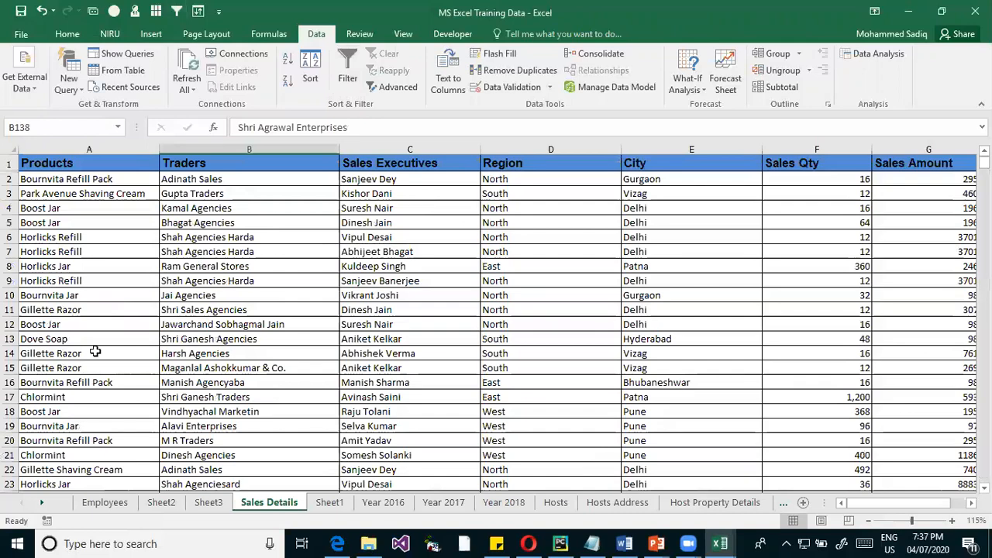
Look through the product and trader names in the unfiltered table and return to the header row
{"action": "left_click", "coordinate": [70, 354]}
{"action": "scroll", "coordinate": [91, 398], "scroll_direction": "down", "scroll_amount": 7}
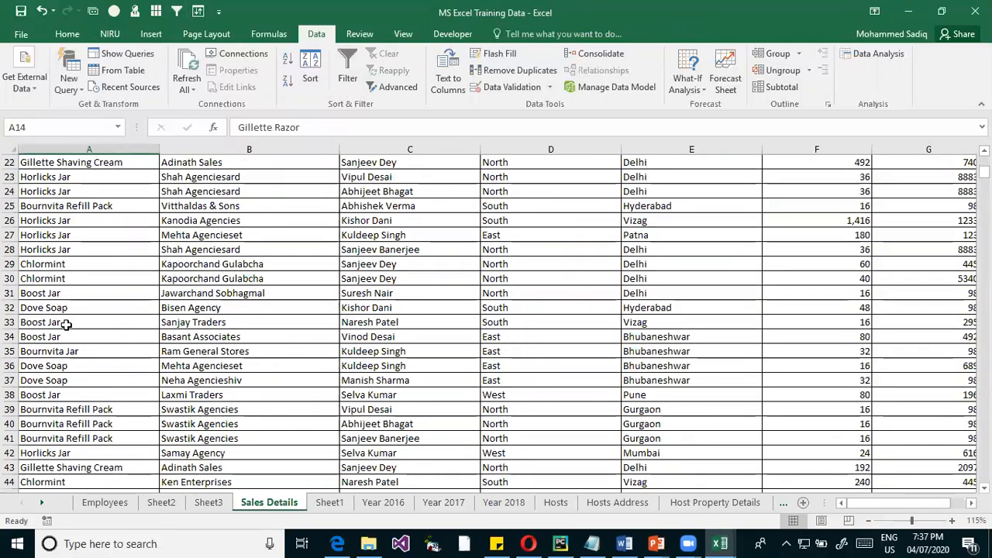
{"action": "scroll", "coordinate": [99, 395], "scroll_direction": "down", "scroll_amount": 2}
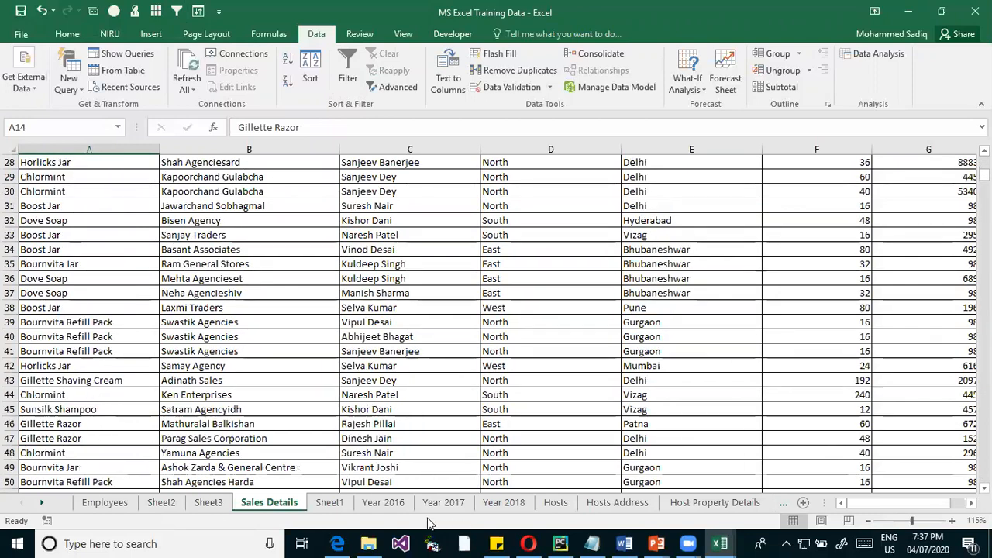
{"action": "scroll", "coordinate": [146, 411], "scroll_direction": "down", "scroll_amount": 6}
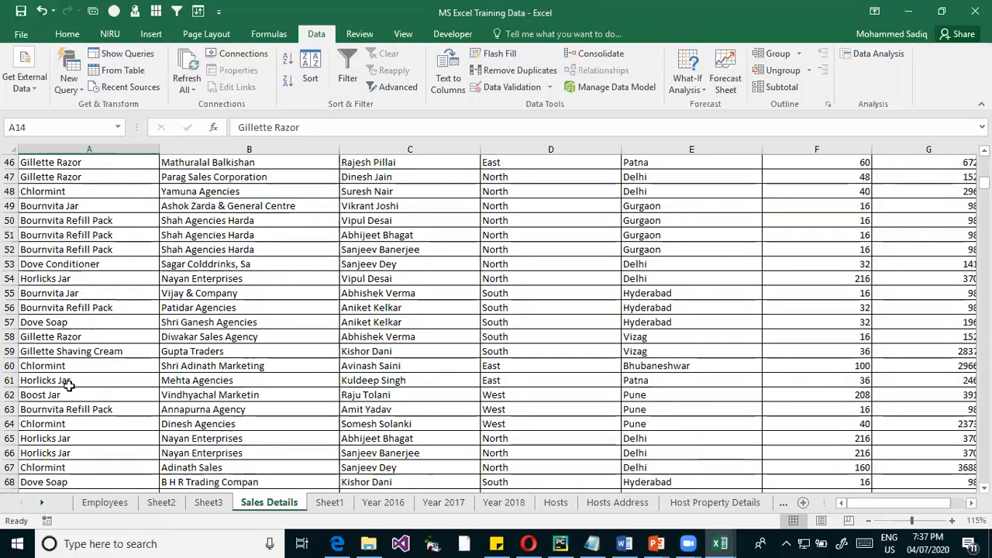
{"action": "left_click", "coordinate": [69, 383]}
{"action": "left_click", "coordinate": [71, 395]}
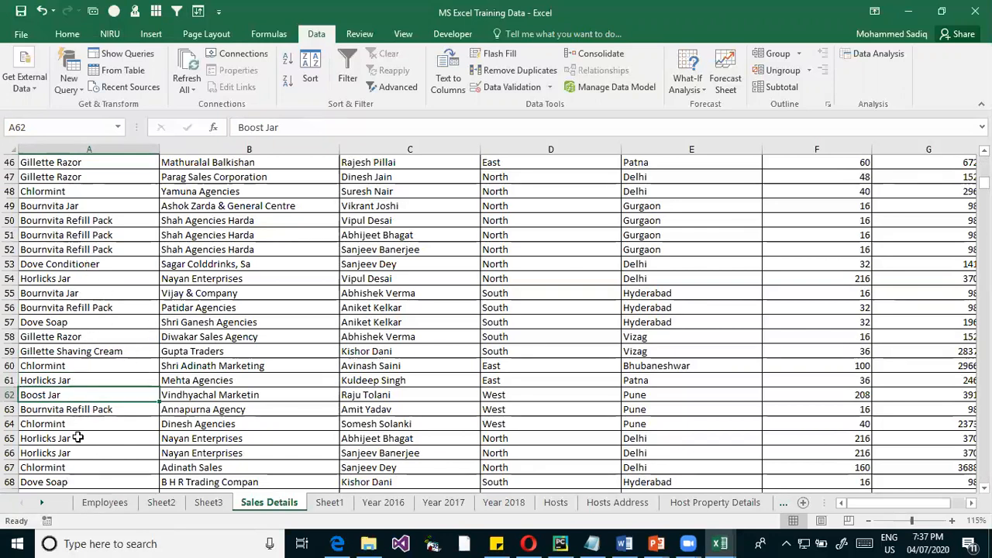
{"action": "left_click", "coordinate": [223, 364]}
{"action": "scroll", "coordinate": [232, 363], "scroll_direction": "up", "scroll_amount": 5}
{"action": "scroll", "coordinate": [234, 362], "scroll_direction": "up", "scroll_amount": 10}
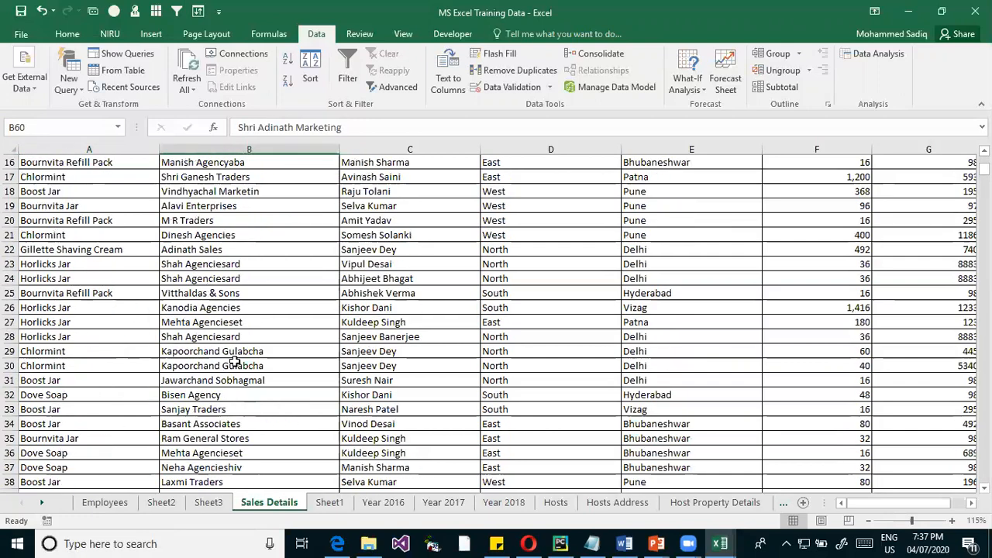
Select the word Agencies within the trader name in cell B6, then leave the cell without altering its text
{"action": "double_click", "coordinate": [205, 235]}
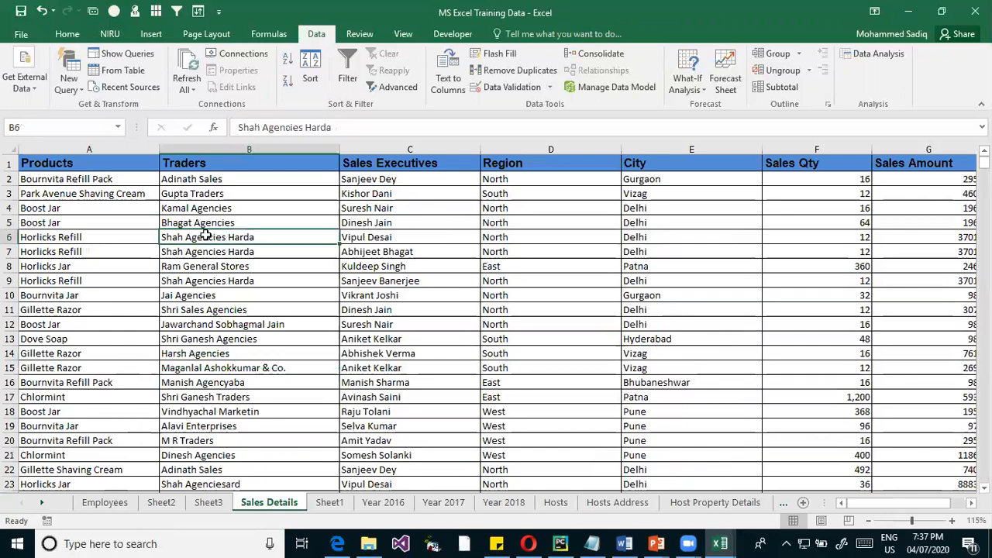
{"action": "double_click", "coordinate": [206, 235]}
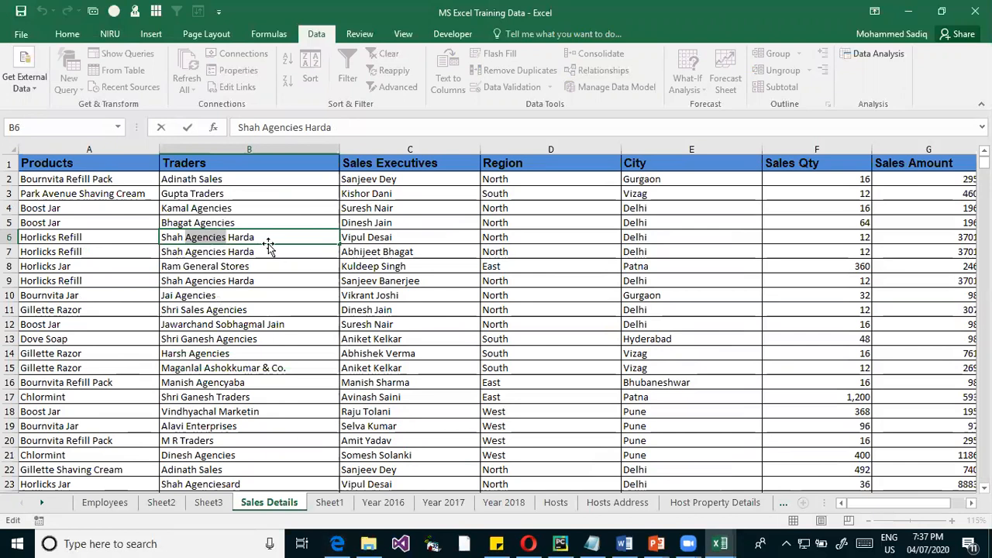
{"action": "key", "text": "Escape"}
{"action": "left_click", "coordinate": [262, 193]}
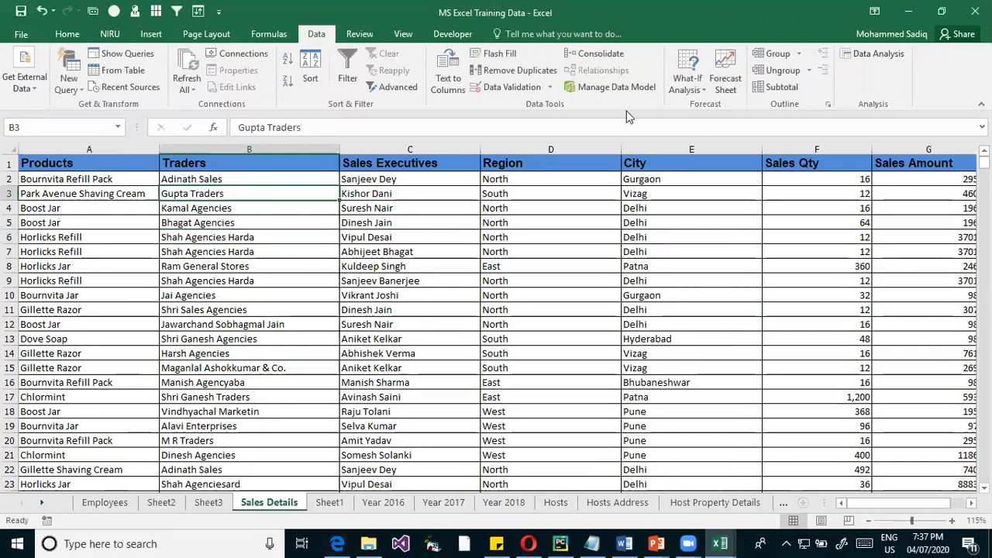
Turn filtering back on and filter the Traders column to names that contain Agencies
{"action": "left_click", "coordinate": [349, 68]}
{"action": "left_click", "coordinate": [332, 164]}
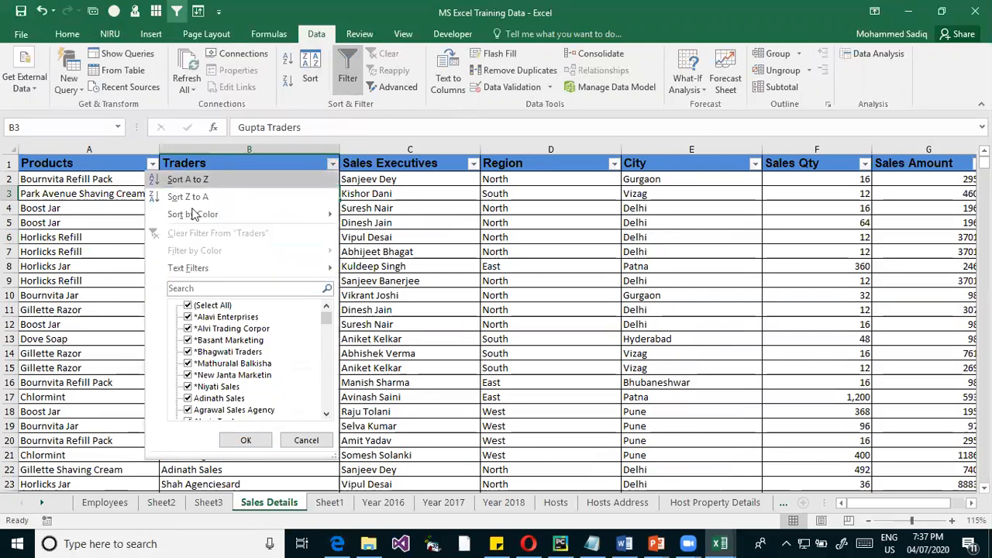
{"action": "mouse_move", "coordinate": [189, 268]}
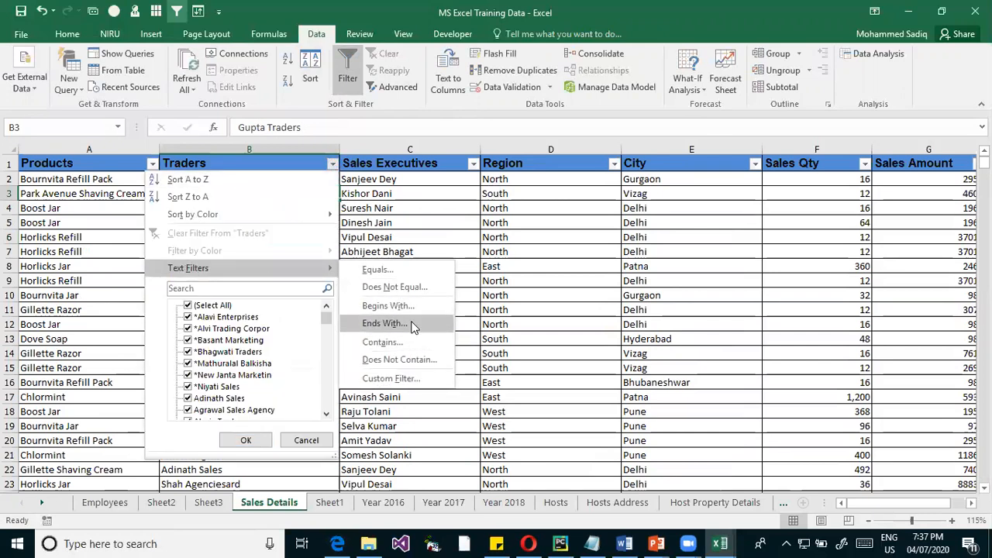
{"action": "left_click", "coordinate": [417, 342]}
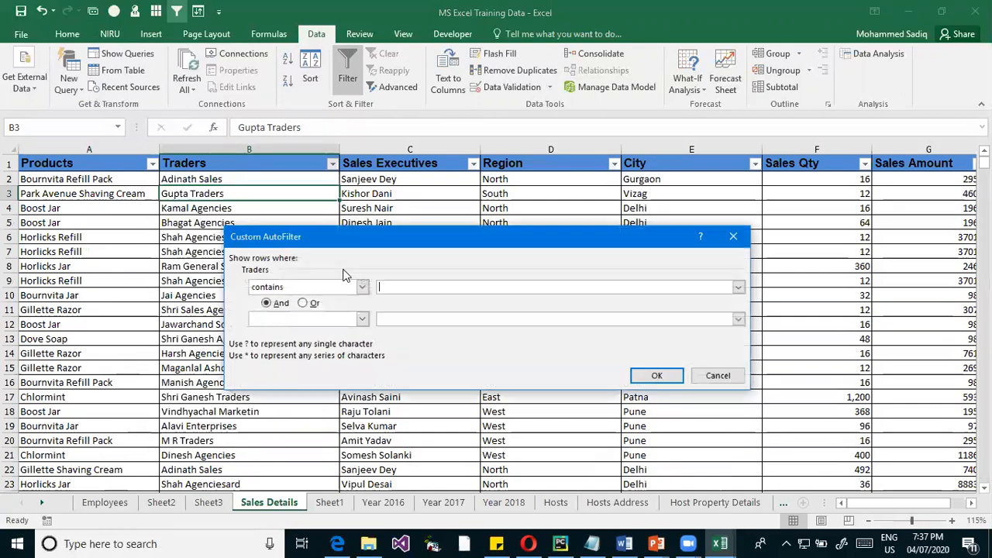
{"action": "left_click", "coordinate": [417, 288]}
{"action": "type", "text": "Agencies"}
{"action": "left_click", "coordinate": [656, 375]}
Check where the word Agencies occurs in the filtered trader names, then return to the header row
{"action": "scroll", "coordinate": [301, 292], "scroll_direction": "down", "scroll_amount": 5}
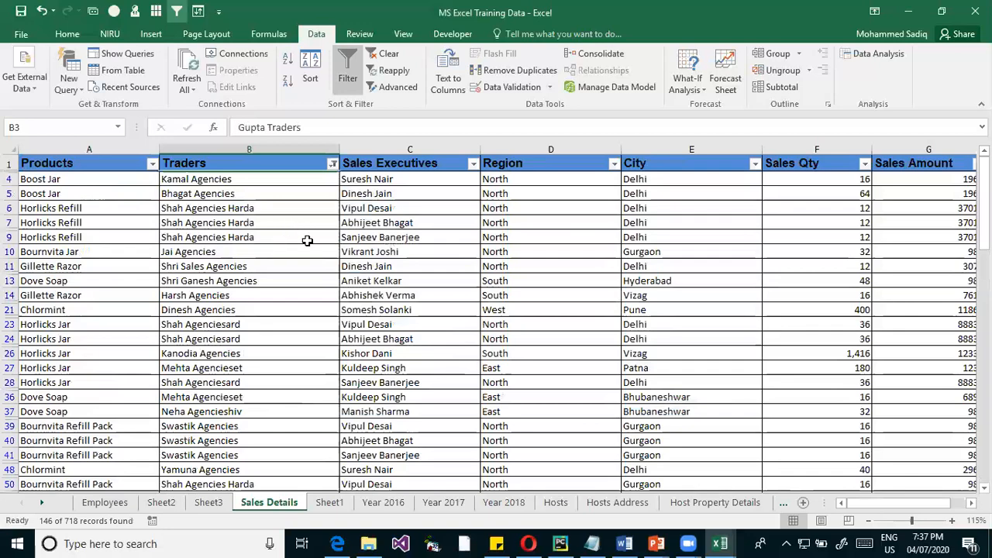
{"action": "scroll", "coordinate": [301, 292], "scroll_direction": "down", "scroll_amount": 3}
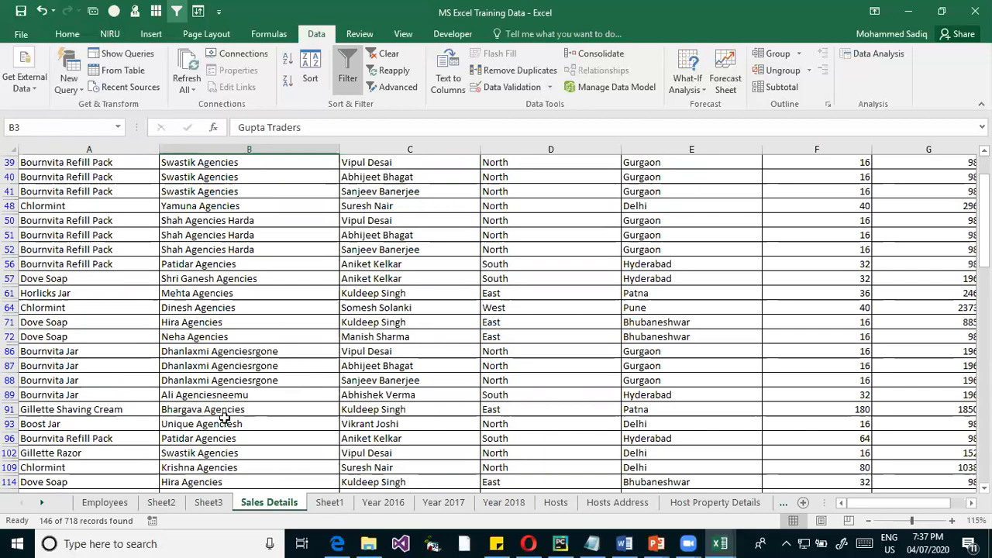
{"action": "scroll", "coordinate": [235, 416], "scroll_direction": "down", "scroll_amount": 2}
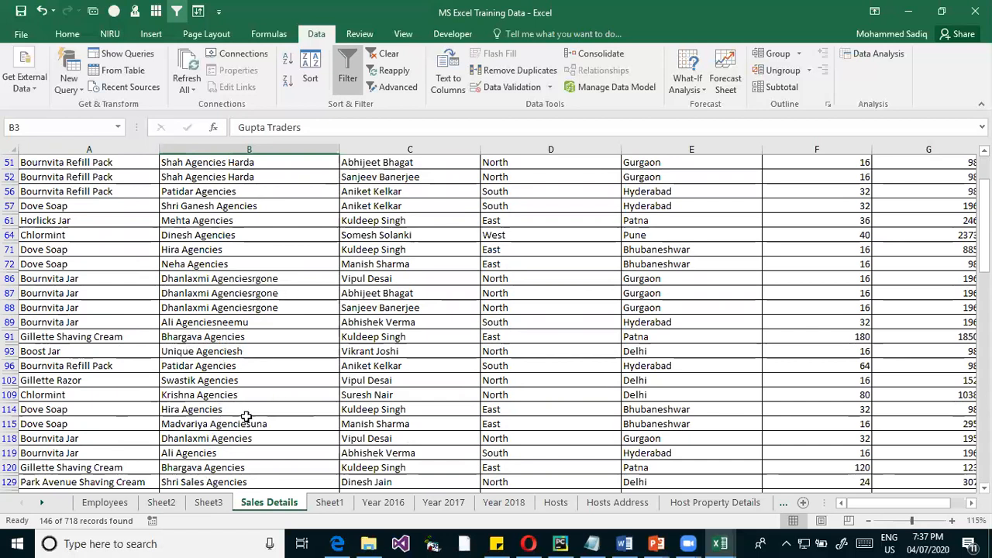
{"action": "scroll", "coordinate": [250, 416], "scroll_direction": "down", "scroll_amount": 2}
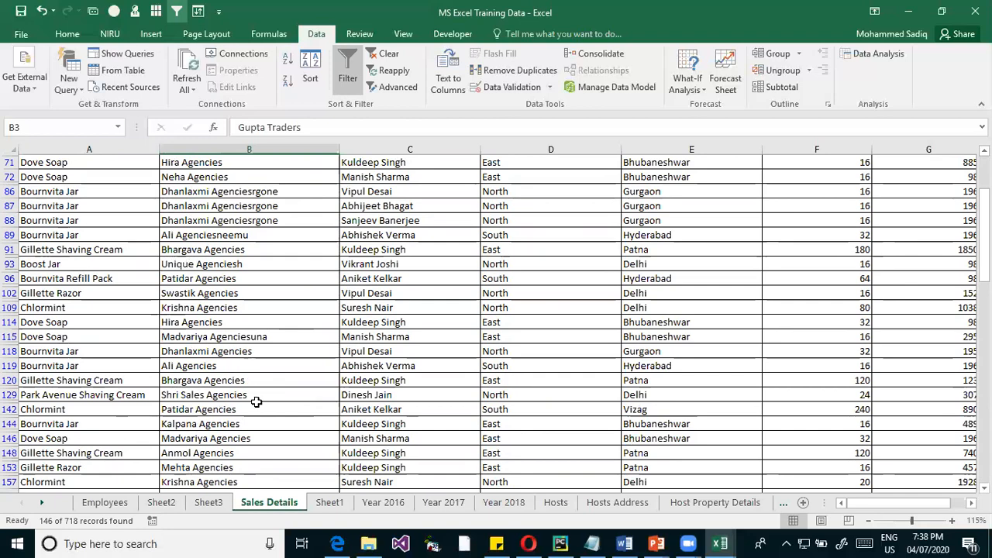
{"action": "scroll", "coordinate": [257, 396], "scroll_direction": "up", "scroll_amount": 3}
{"action": "scroll", "coordinate": [263, 366], "scroll_direction": "up", "scroll_amount": 4}
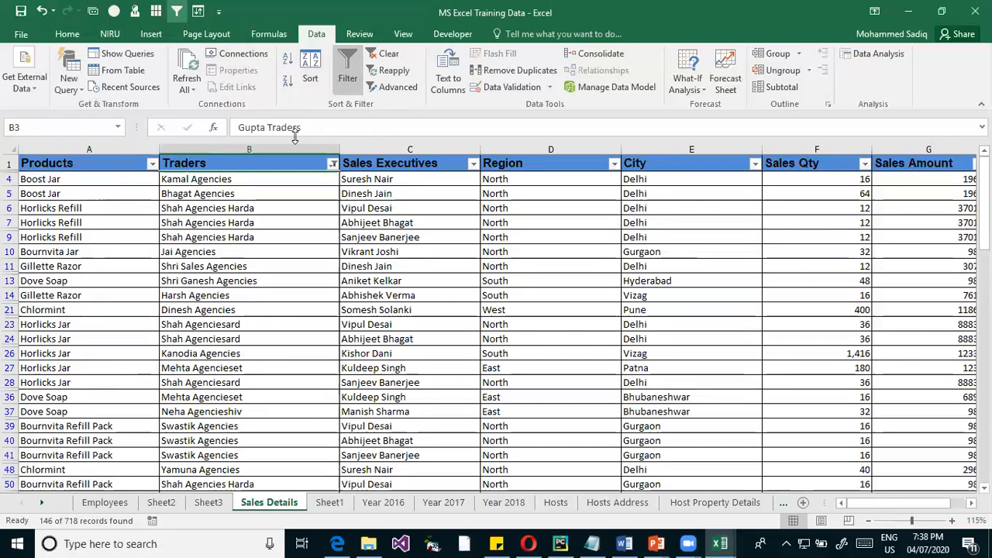
Try to extend the Traders custom filter for names containing Agencies with an Or condition for Ent, leaving the second comparison operator blank
{"action": "left_click", "coordinate": [333, 163]}
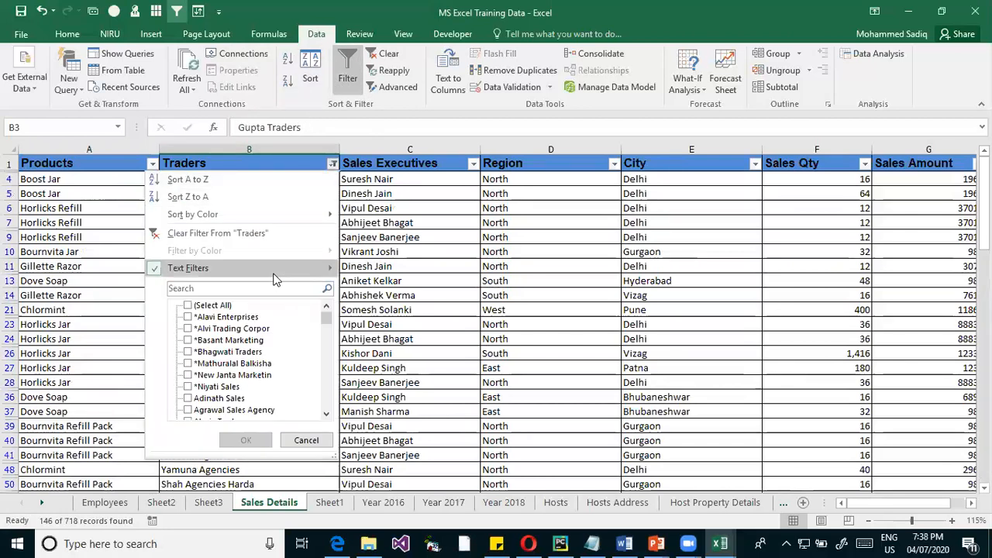
{"action": "mouse_move", "coordinate": [279, 277]}
{"action": "left_click", "coordinate": [388, 343]}
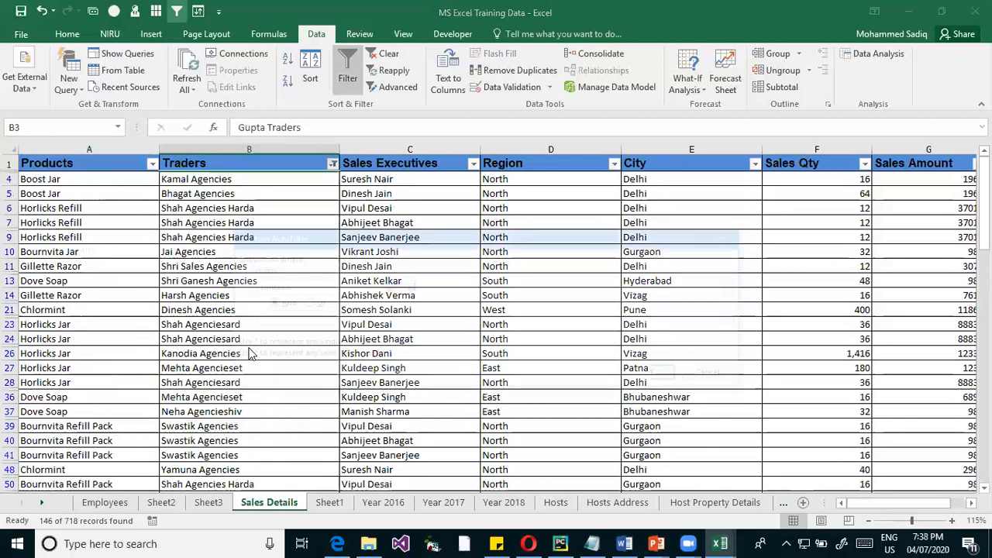
{"action": "left_click", "coordinate": [431, 286]}
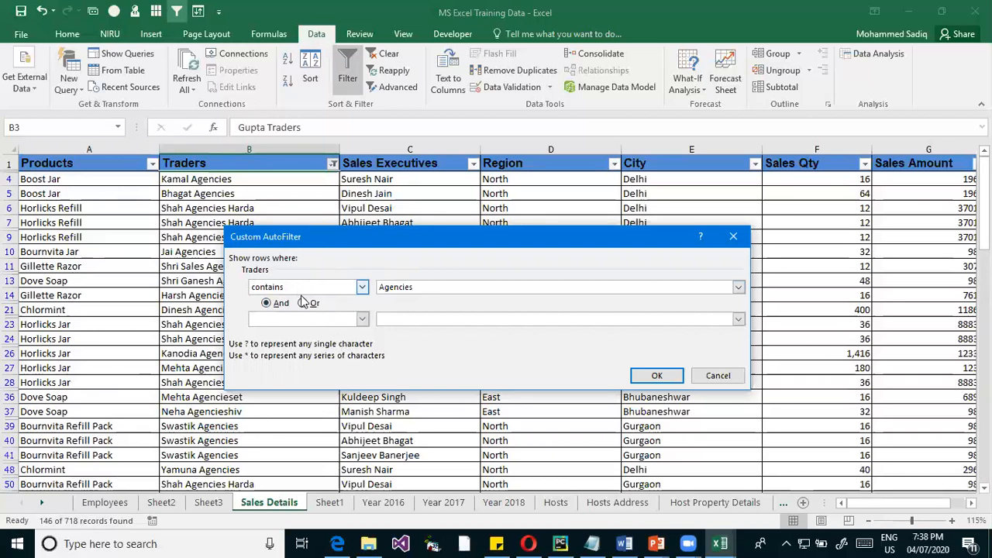
{"action": "left_click", "coordinate": [302, 304]}
{"action": "left_click", "coordinate": [403, 318]}
{"action": "left_click", "coordinate": [656, 375]}
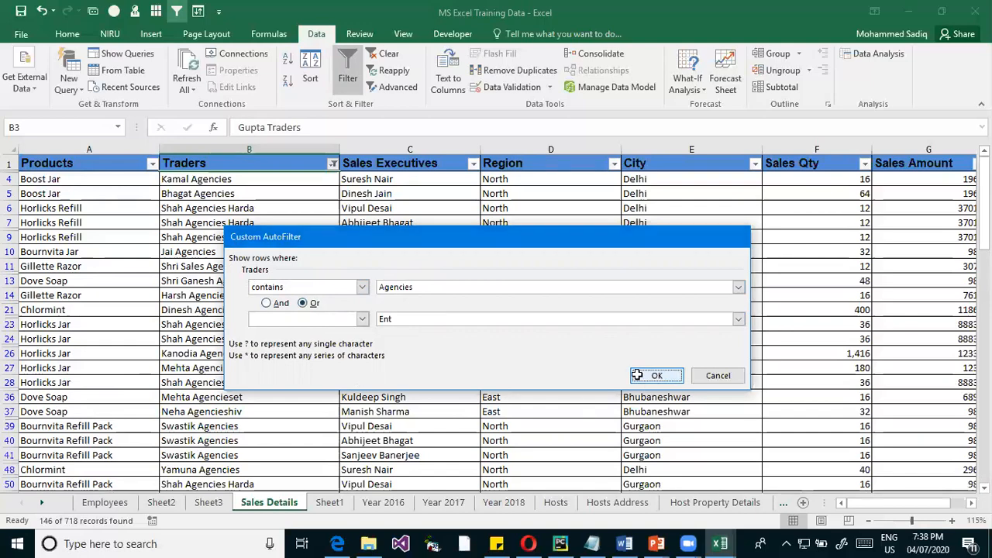
Look through the filtered Traders column to check whether names matching Ent are listed alongside those containing Agencies
{"action": "left_click", "coordinate": [268, 251]}
{"action": "scroll", "coordinate": [271, 258], "scroll_direction": "down", "scroll_amount": 1}
{"action": "scroll", "coordinate": [270, 260], "scroll_direction": "down", "scroll_amount": 4}
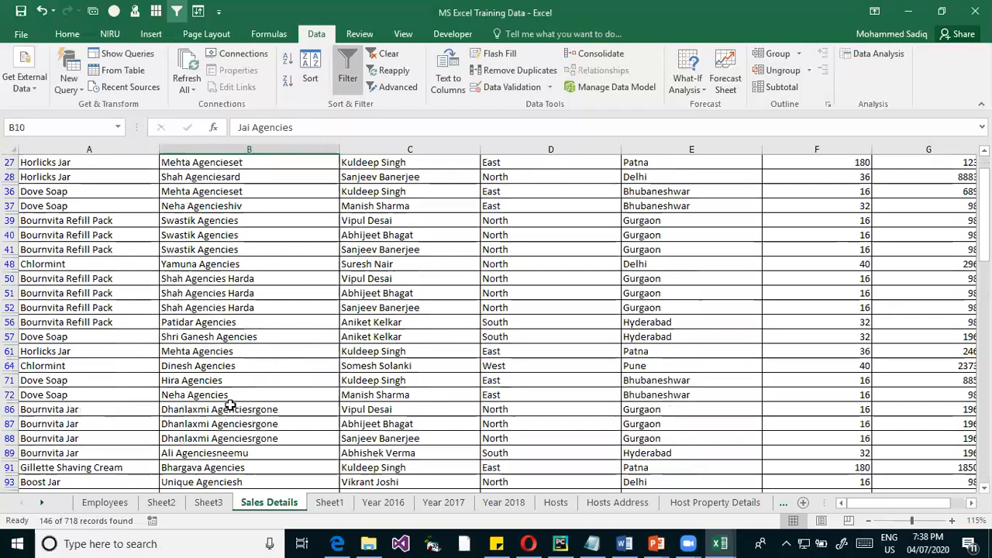
{"action": "scroll", "coordinate": [249, 373], "scroll_direction": "down", "scroll_amount": 8}
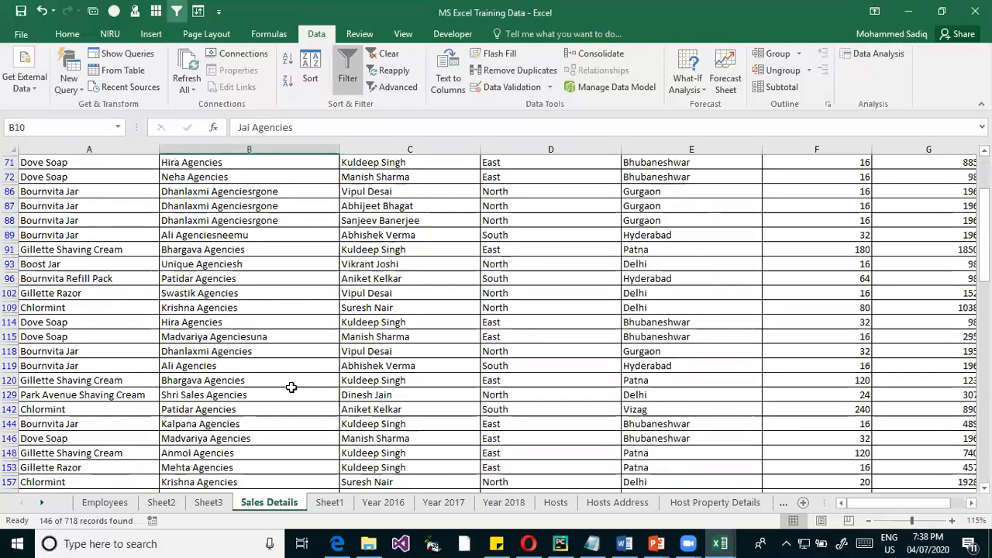
{"action": "scroll", "coordinate": [291, 388], "scroll_direction": "down", "scroll_amount": 18}
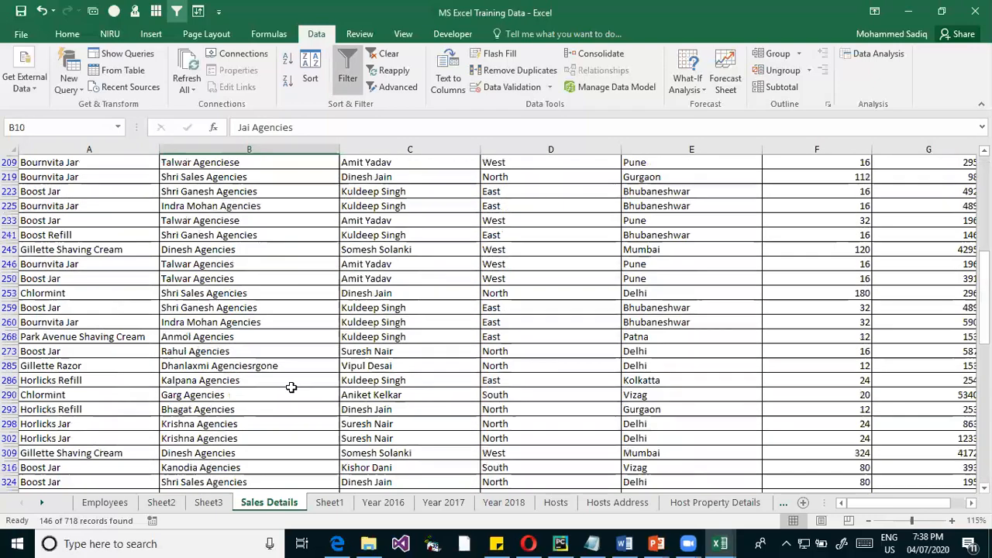
{"action": "scroll", "coordinate": [291, 388], "scroll_direction": "down", "scroll_amount": 9}
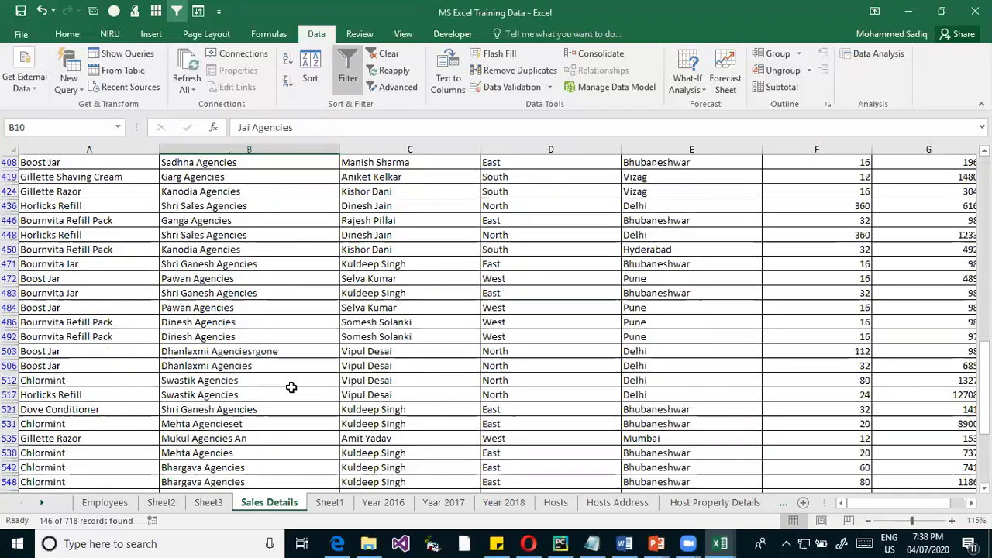
Edit the Contains text filter on the Traders column so that it matches both Agencies and Agency names
{"action": "scroll", "coordinate": [302, 386], "scroll_direction": "down", "scroll_amount": 12}
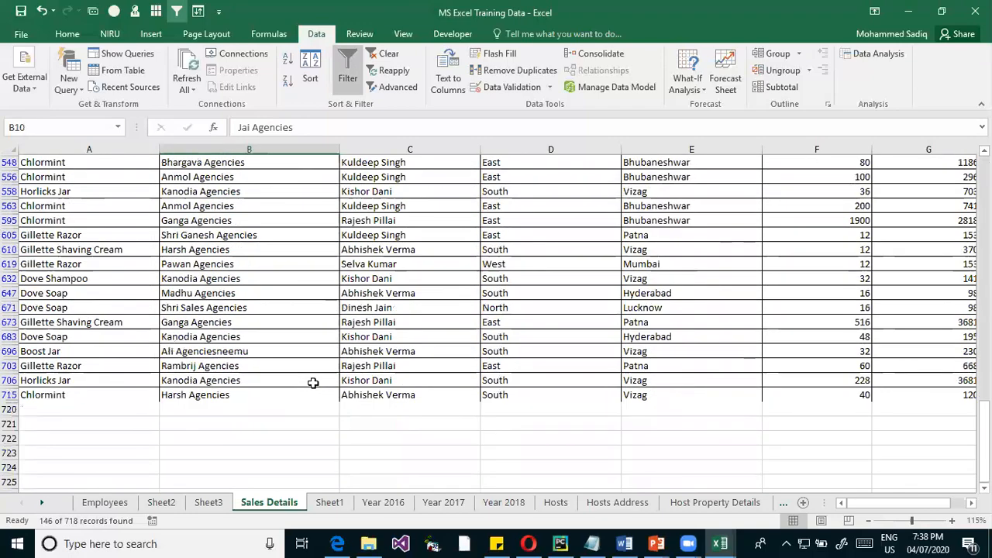
{"action": "scroll", "coordinate": [313, 383], "scroll_direction": "up", "scroll_amount": 20}
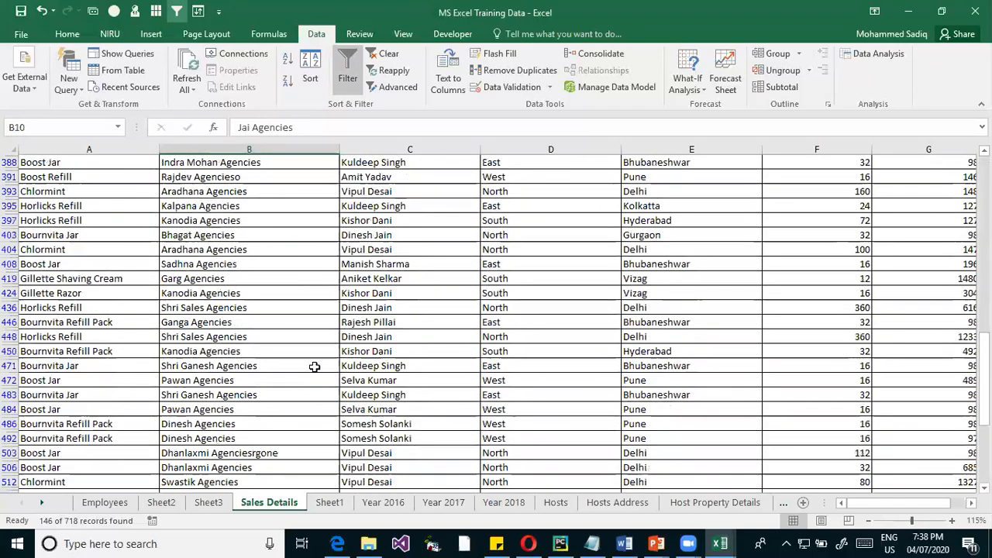
{"action": "scroll", "coordinate": [310, 248], "scroll_direction": "up", "scroll_amount": 16}
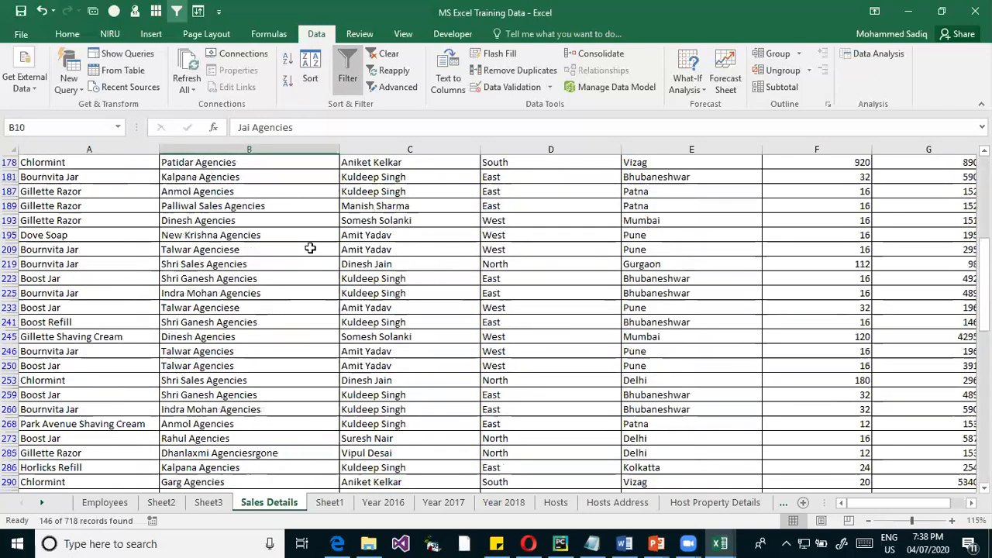
{"action": "scroll", "coordinate": [310, 248], "scroll_direction": "up", "scroll_amount": 12}
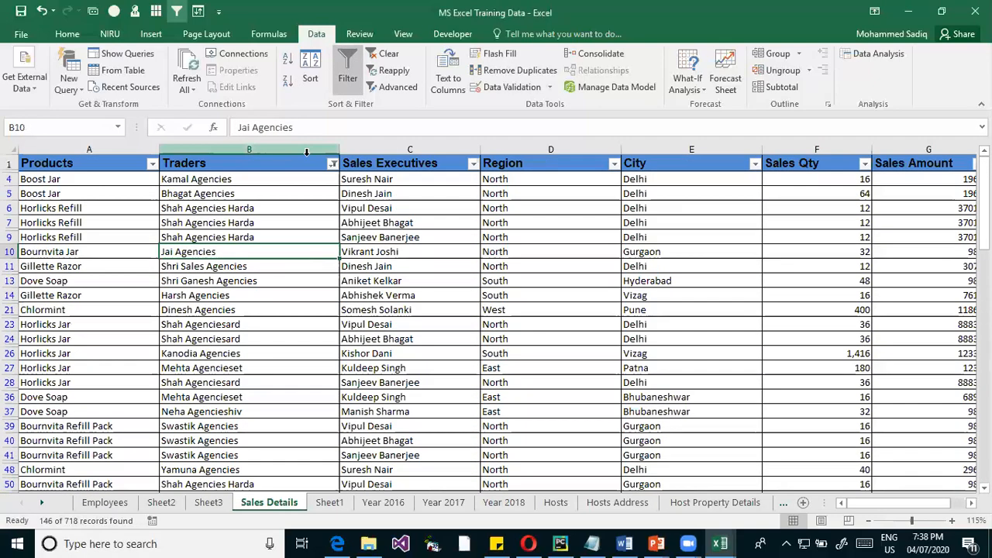
{"action": "left_click", "coordinate": [333, 163]}
{"action": "mouse_move", "coordinate": [231, 266]}
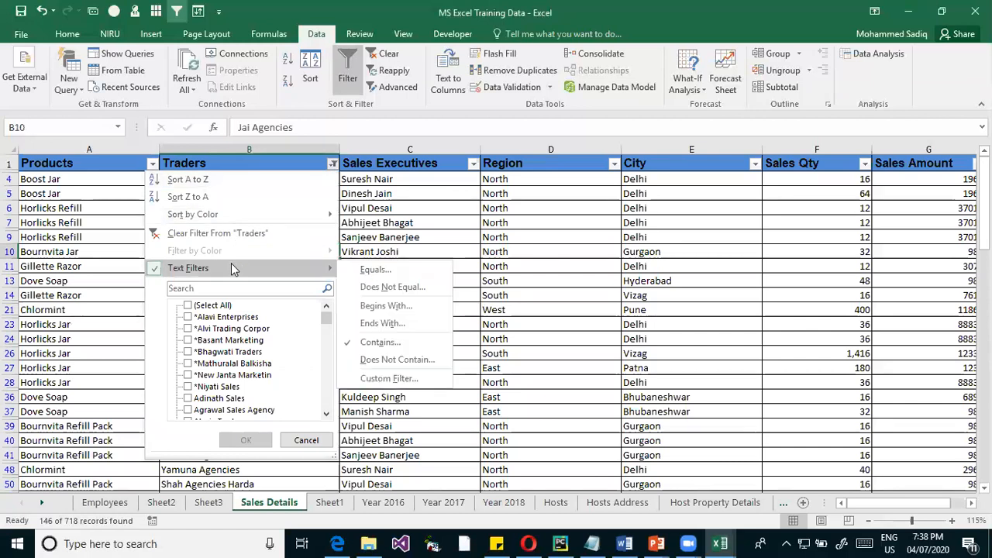
{"action": "left_click", "coordinate": [383, 342]}
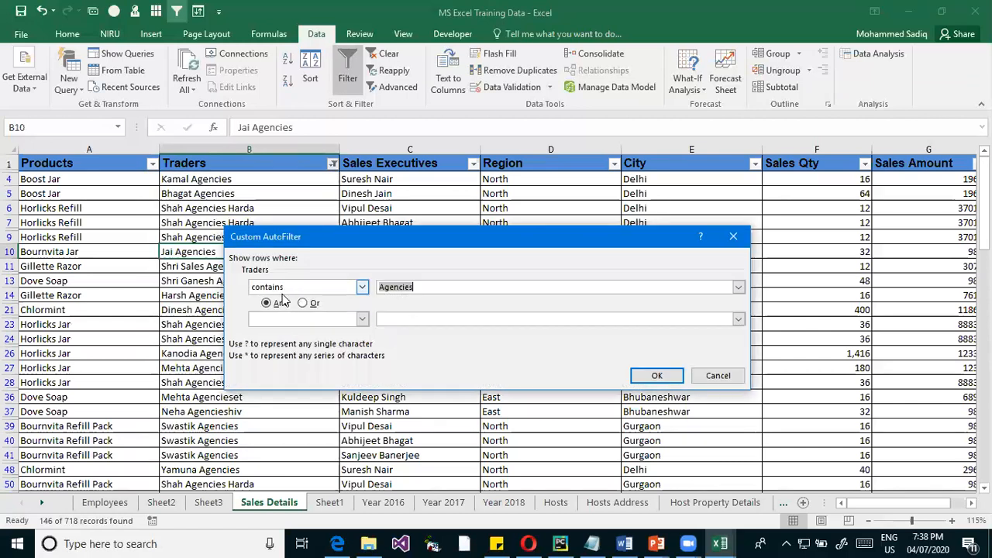
{"action": "left_click", "coordinate": [303, 304]}
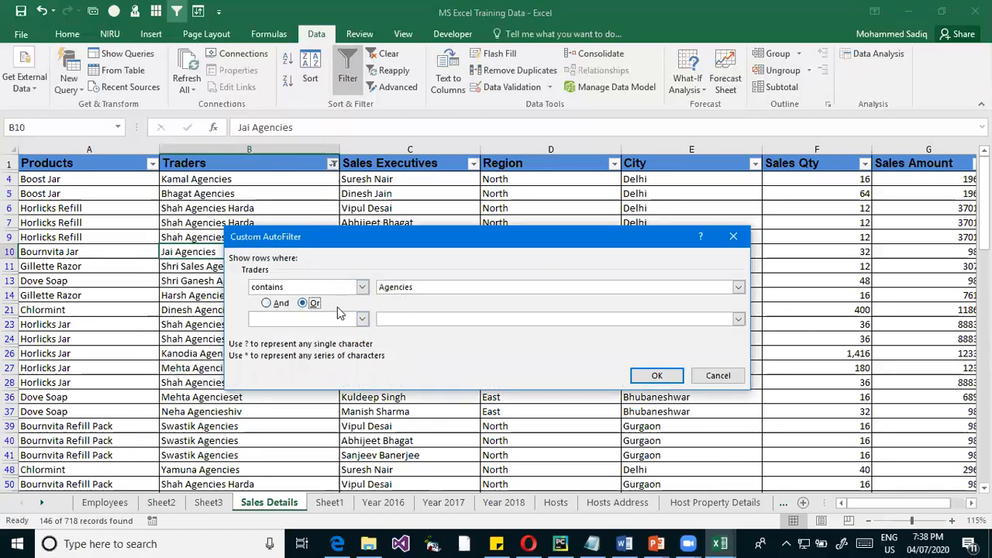
{"action": "left_click", "coordinate": [267, 303]}
{"action": "left_click", "coordinate": [436, 287]}
{"action": "left_click", "coordinate": [657, 375]}
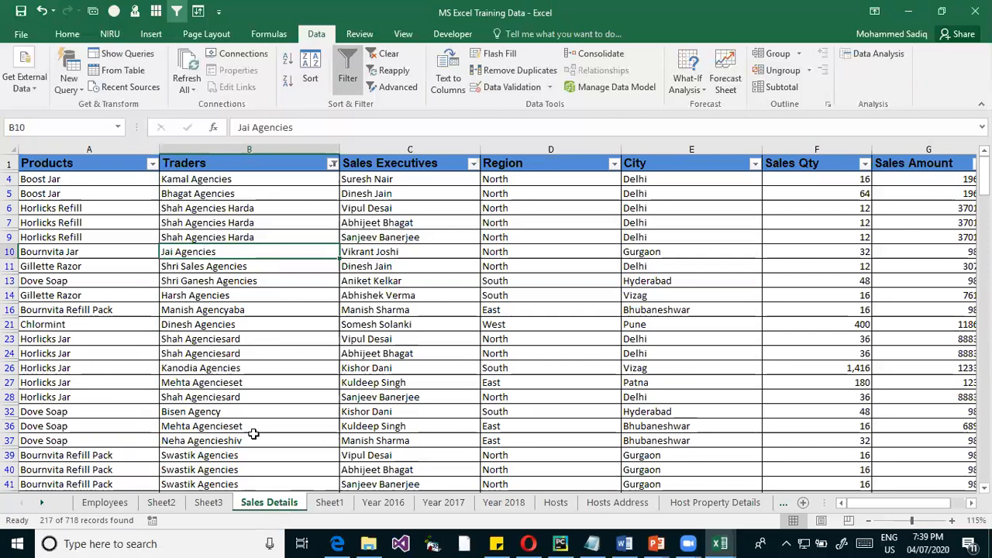
Clear the filter on the Traders column to show all sales records while keeping the filter controls on the headers
{"action": "left_click", "coordinate": [222, 412]}
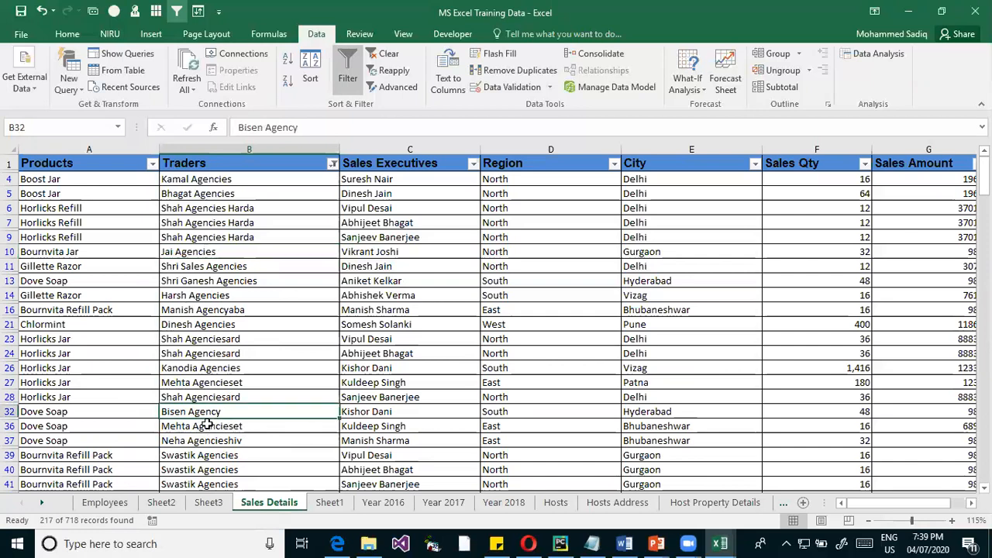
{"action": "left_click", "coordinate": [230, 466]}
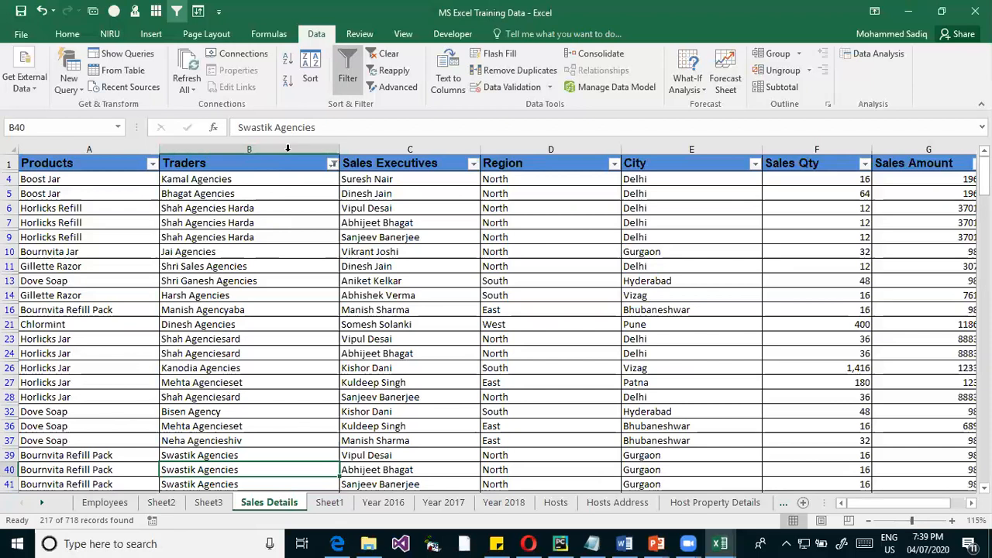
{"action": "left_click", "coordinate": [331, 164]}
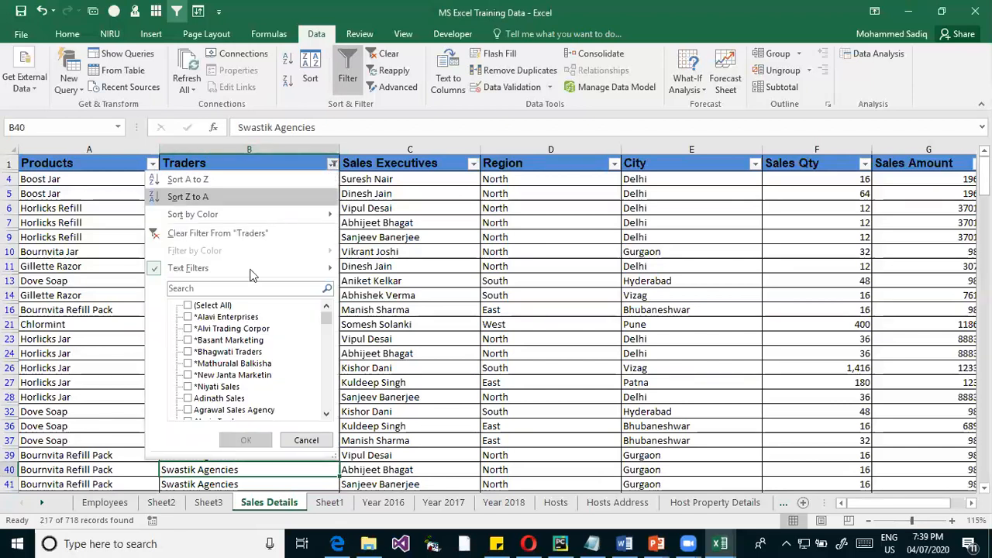
{"action": "mouse_move", "coordinate": [257, 271]}
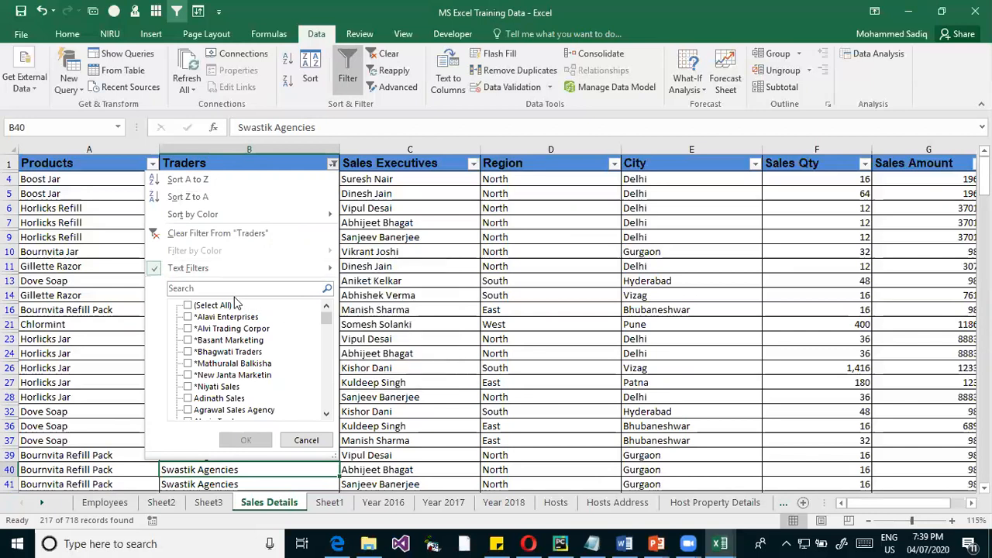
{"action": "left_click", "coordinate": [535, 295]}
{"action": "left_click", "coordinate": [571, 283]}
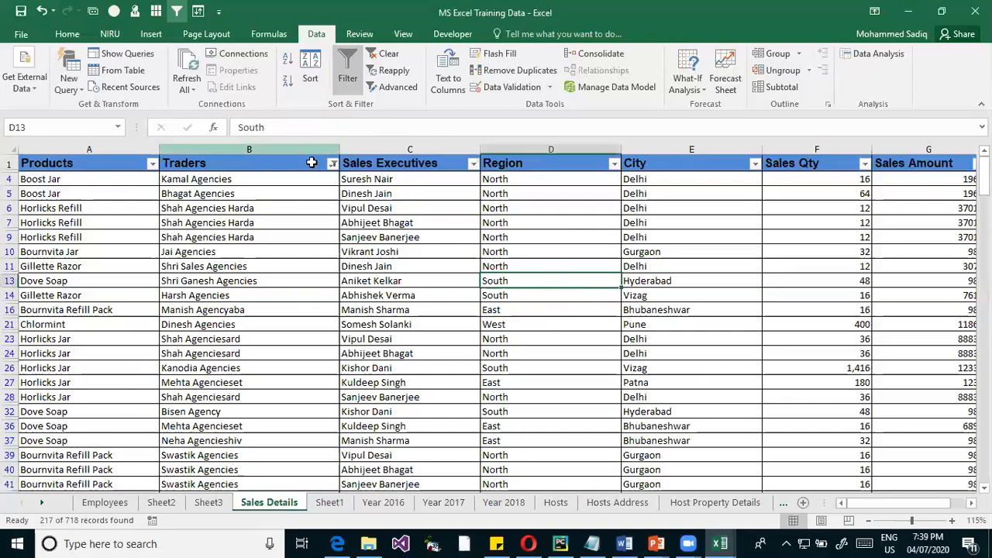
{"action": "left_click", "coordinate": [345, 69]}
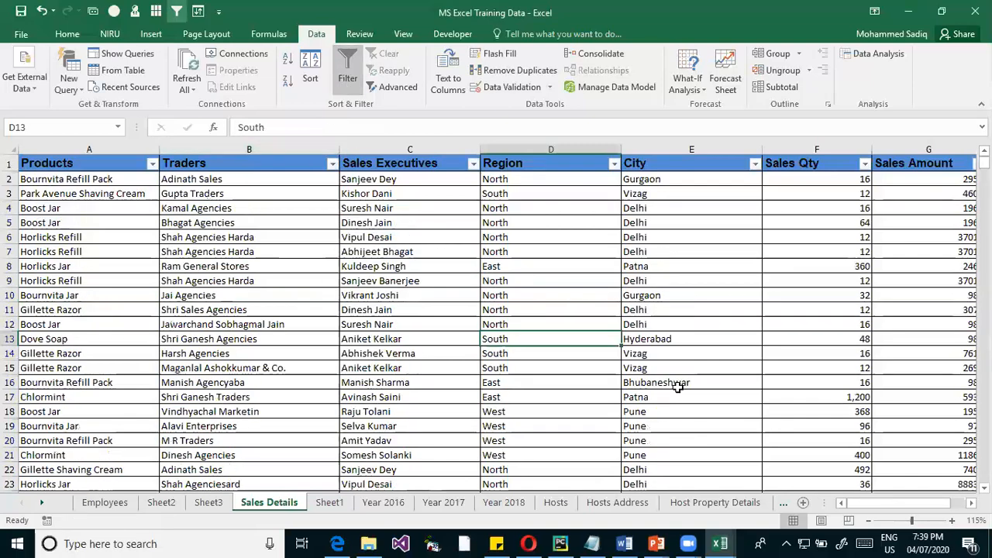
Examine the City, Sales Qty, Sales Amount and Transaction Dates columns of the unfiltered sales list
{"action": "key", "text": "Right"}
{"action": "key", "text": "Right"}
{"action": "key", "text": "Right"}
{"action": "key", "text": "Right"}
{"action": "key", "text": "Right"}
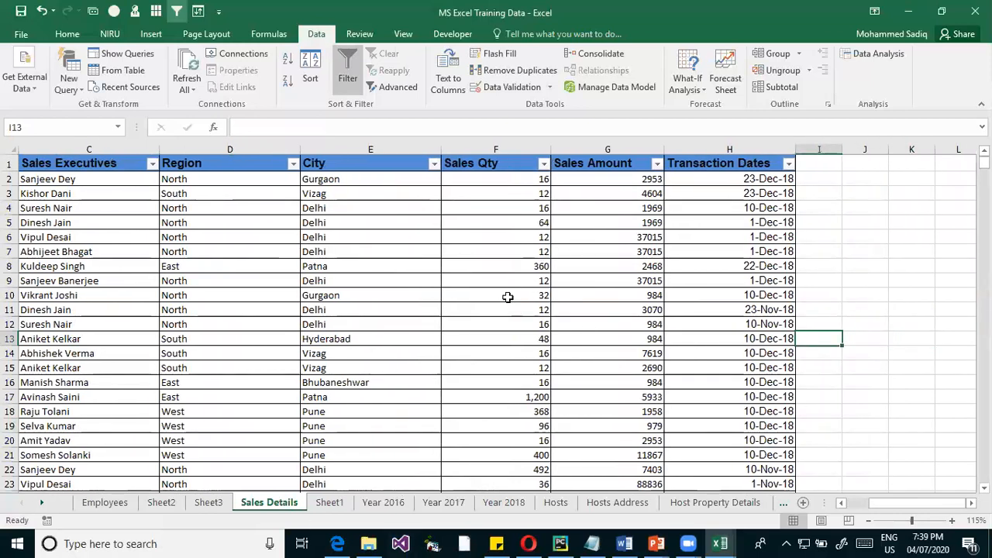
{"action": "left_click", "coordinate": [623, 251]}
{"action": "scroll", "coordinate": [643, 310], "scroll_direction": "down", "scroll_amount": 6}
{"action": "scroll", "coordinate": [634, 382], "scroll_direction": "up", "scroll_amount": 6}
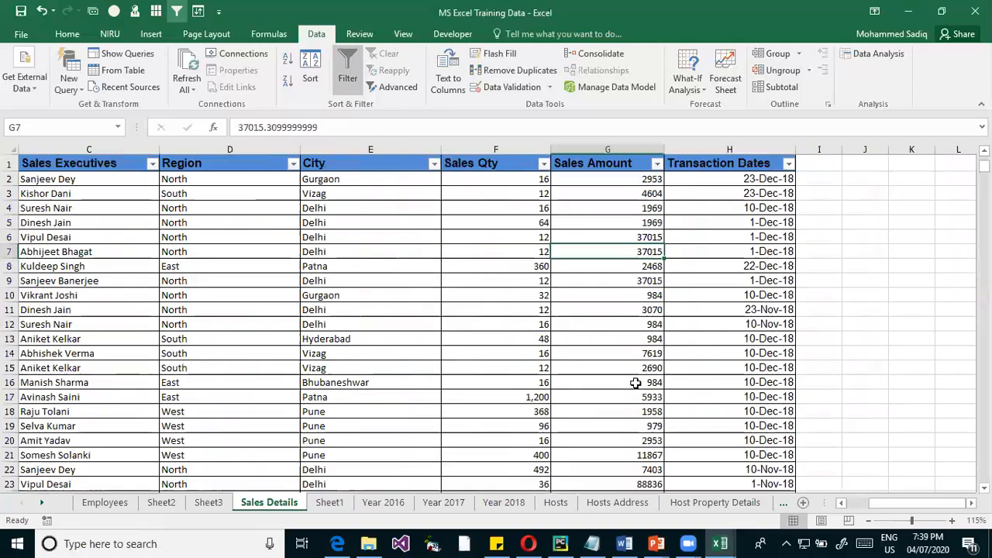
{"action": "left_click_drag", "start_coordinate": [310, 339], "coordinate": [834, 296]}
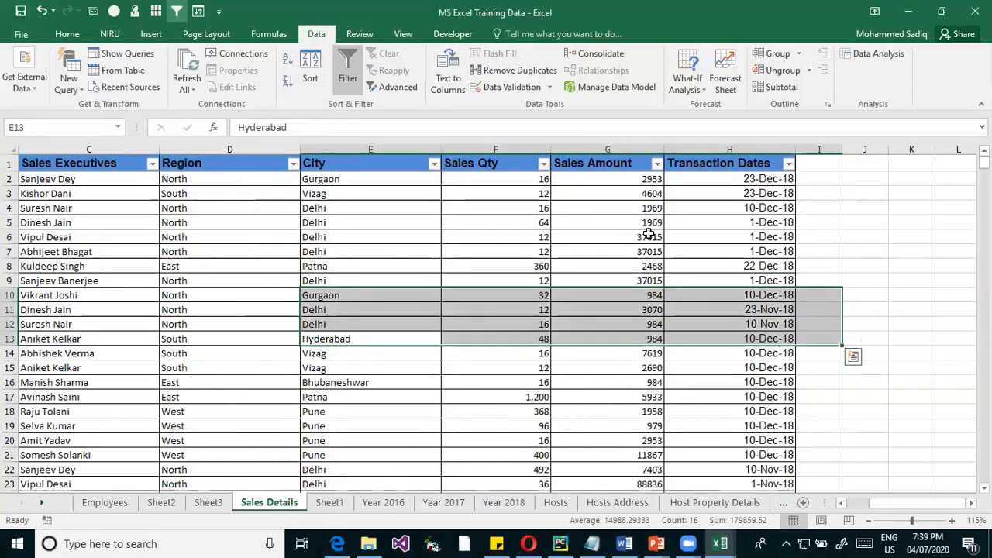
{"action": "left_click", "coordinate": [647, 223]}
{"action": "left_click", "coordinate": [483, 223]}
{"action": "scroll", "coordinate": [521, 358], "scroll_direction": "down", "scroll_amount": 6}
{"action": "scroll", "coordinate": [521, 358], "scroll_direction": "up", "scroll_amount": 6}
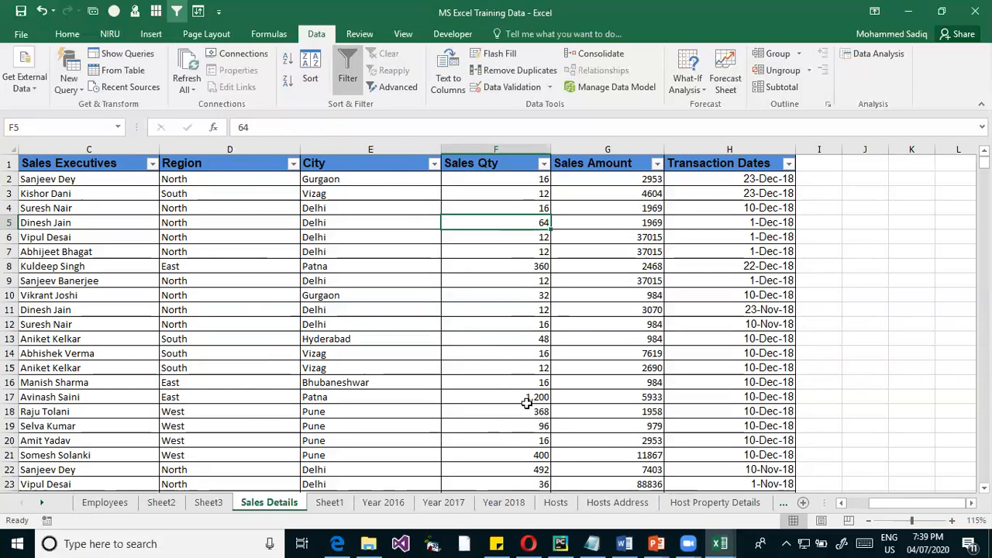
Filter the Sales Qty column to show only quantities greater than 100
{"action": "left_click", "coordinate": [545, 163]}
{"action": "left_click_drag", "start_coordinate": [540, 327], "coordinate": [519, 319]}
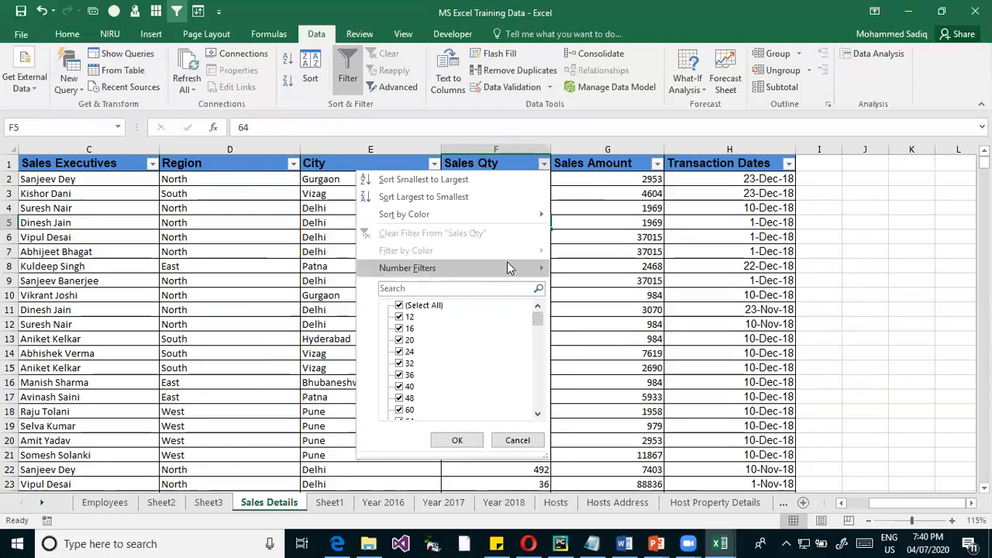
{"action": "mouse_move", "coordinate": [525, 269]}
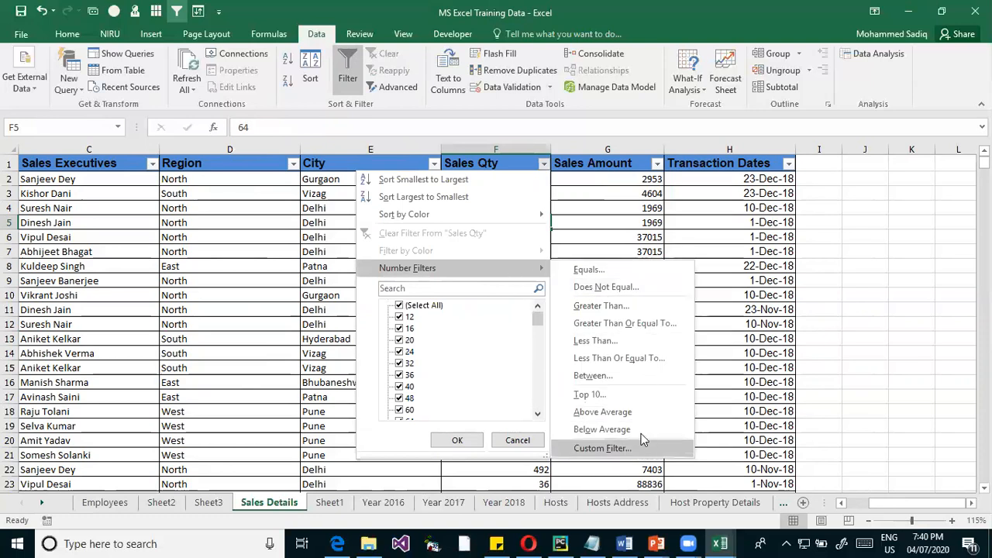
{"action": "left_click", "coordinate": [618, 308]}
{"action": "type", "text": "100"}
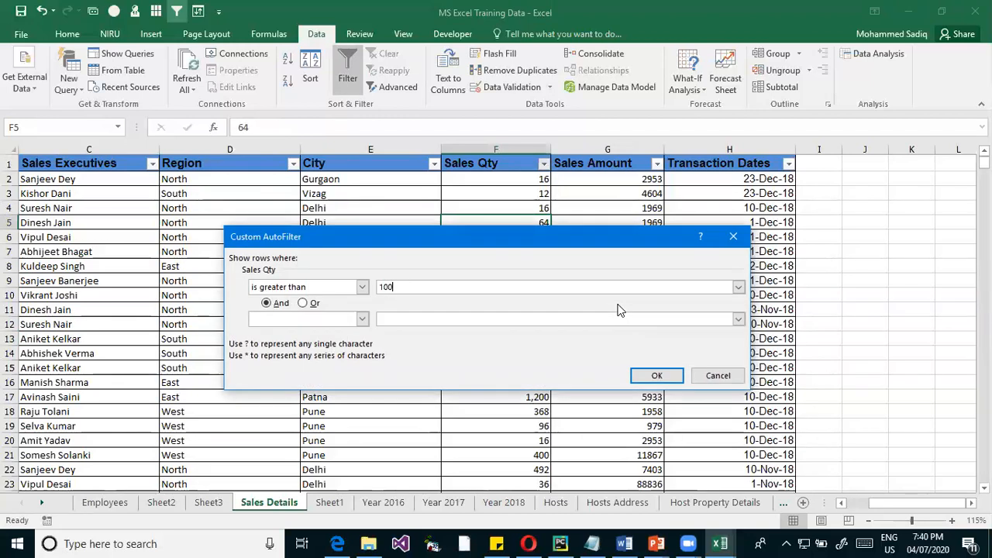
{"action": "key", "text": "Return"}
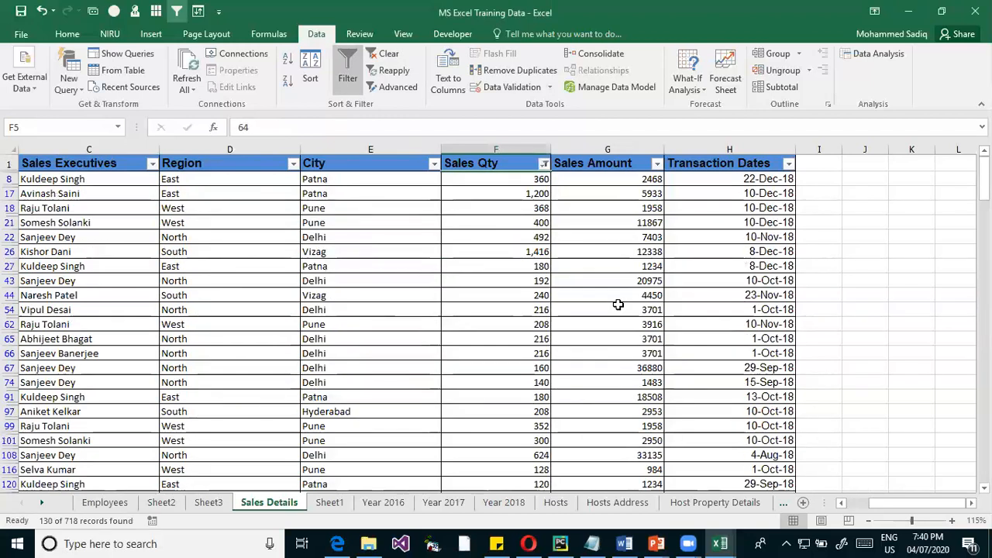
Replace the Sales Qty filter with a Between filter that has a lower bound of 100 and an upper bound
{"action": "scroll", "coordinate": [500, 341], "scroll_direction": "down", "scroll_amount": 2}
{"action": "scroll", "coordinate": [523, 354], "scroll_direction": "up", "scroll_amount": 2}
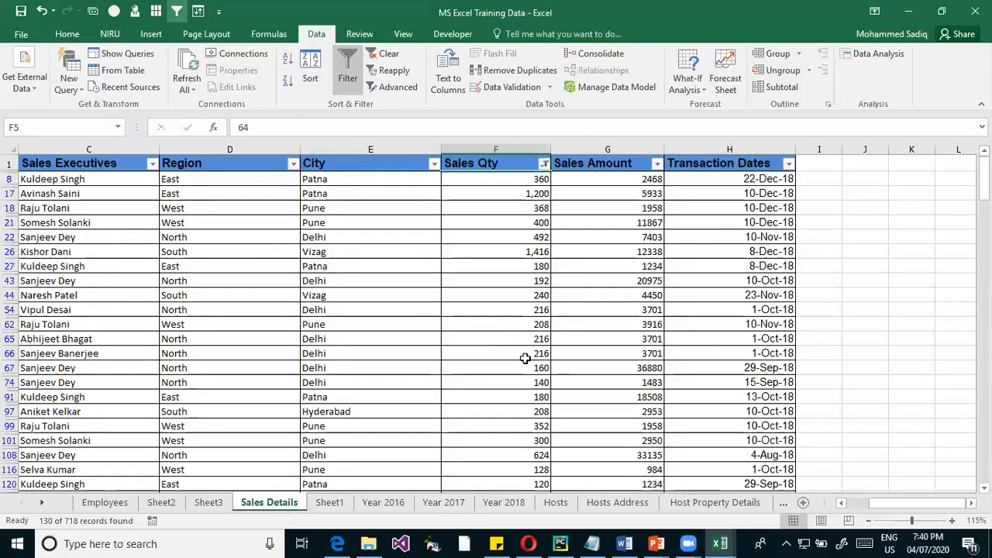
{"action": "left_click", "coordinate": [544, 164]}
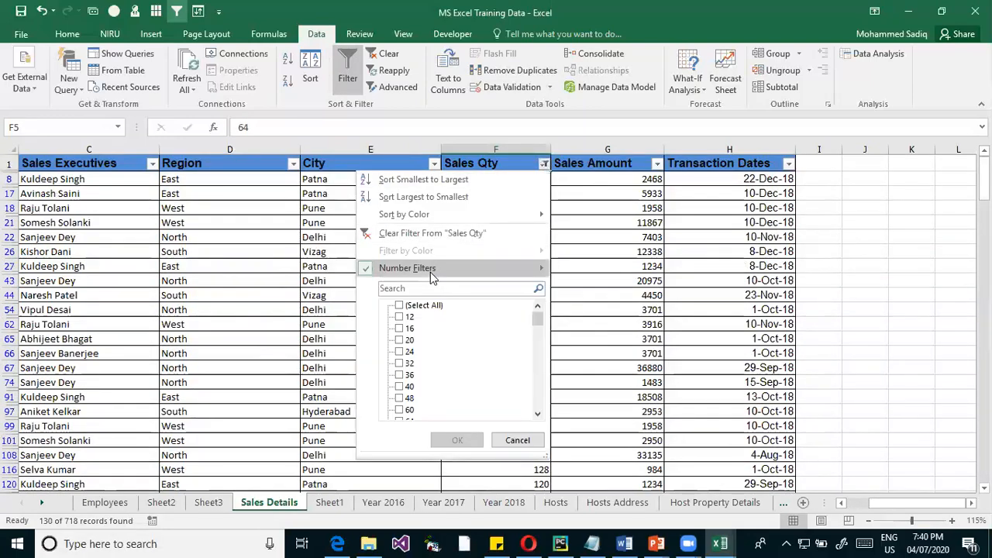
{"action": "mouse_move", "coordinate": [431, 272]}
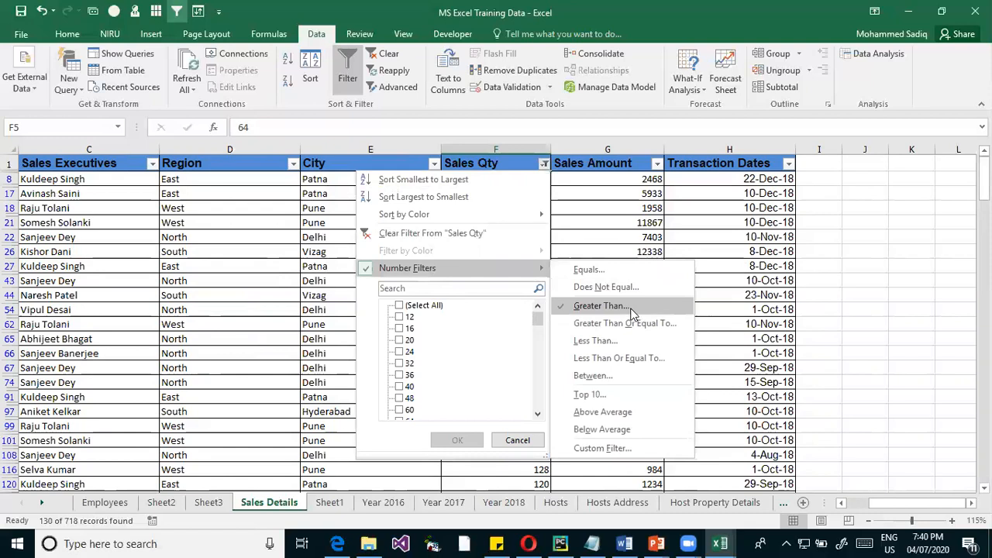
{"action": "left_click", "coordinate": [630, 377]}
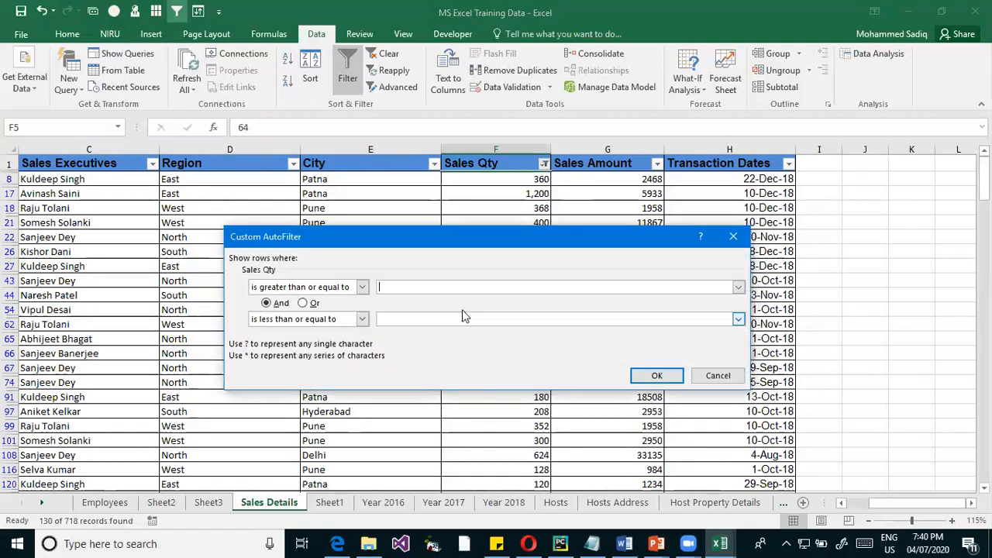
{"action": "type", "text": "100"}
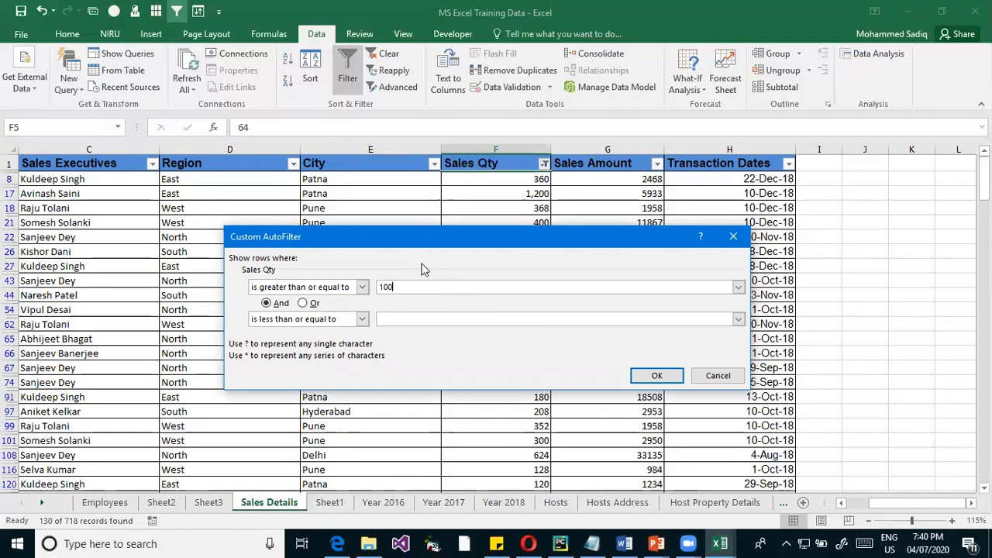
{"action": "left_click", "coordinate": [402, 317]}
{"action": "left_click", "coordinate": [656, 378]}
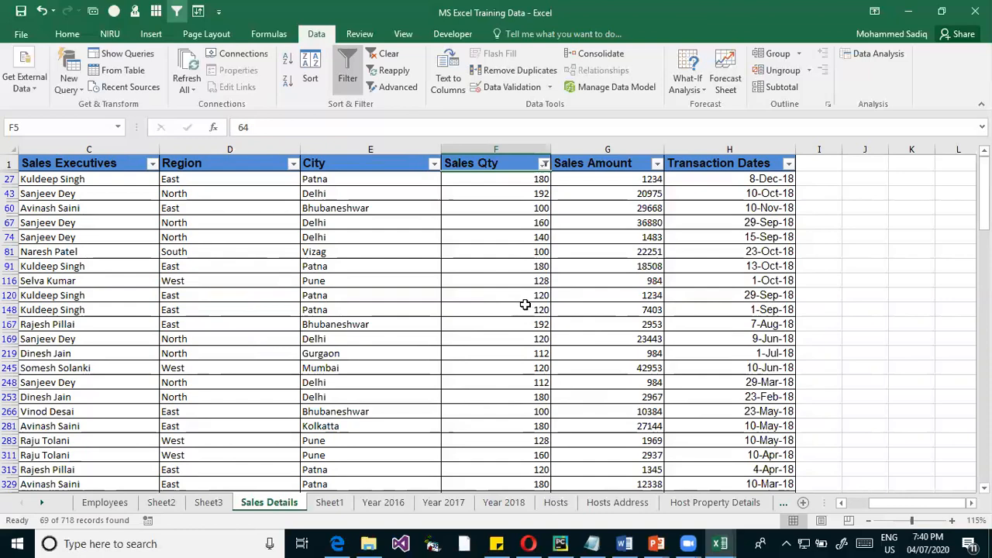
{"action": "left_click_drag", "start_coordinate": [538, 283], "coordinate": [531, 355]}
{"action": "scroll", "coordinate": [534, 349], "scroll_direction": "down", "scroll_amount": 1}
{"action": "scroll", "coordinate": [534, 337], "scroll_direction": "up", "scroll_amount": 1}
{"action": "left_click", "coordinate": [544, 164]}
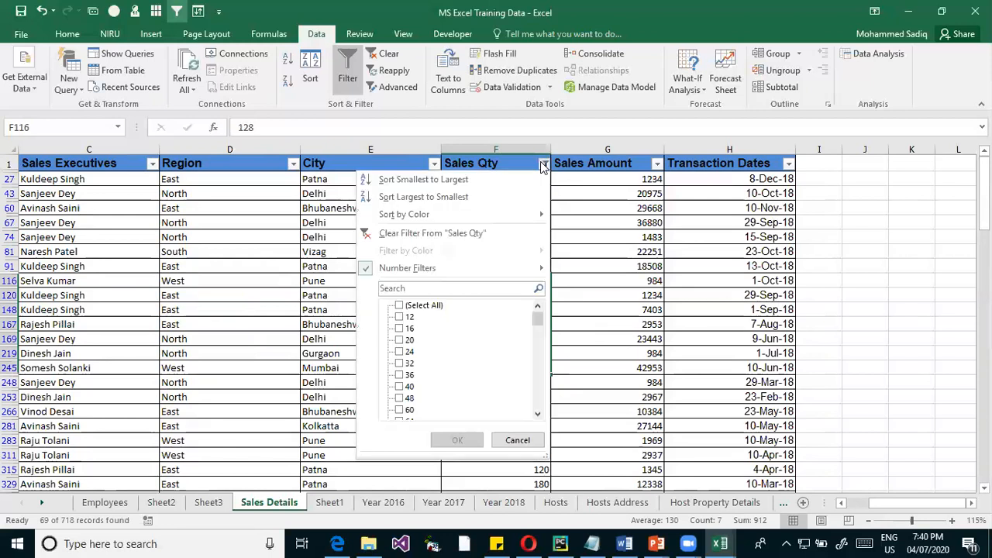
{"action": "mouse_move", "coordinate": [435, 277]}
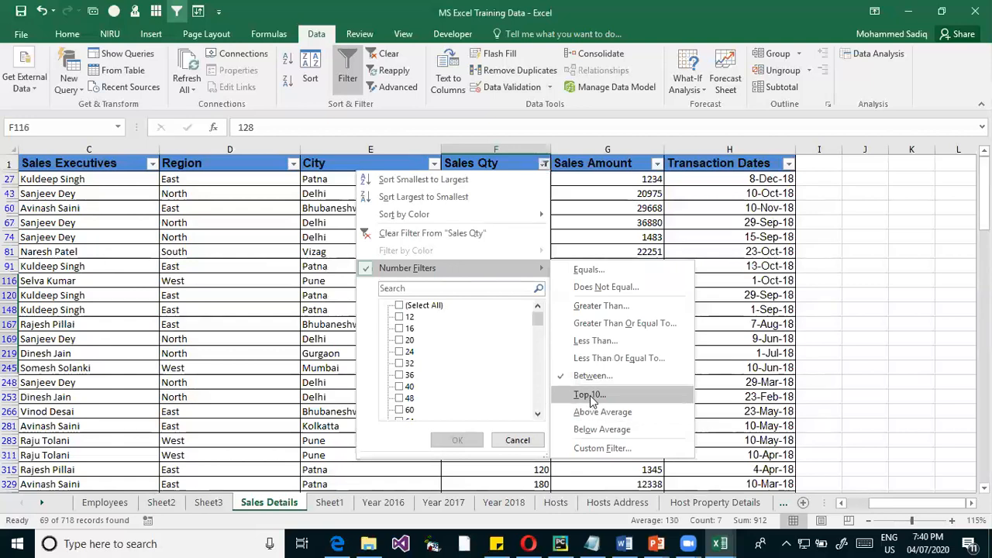
{"action": "left_click", "coordinate": [221, 335]}
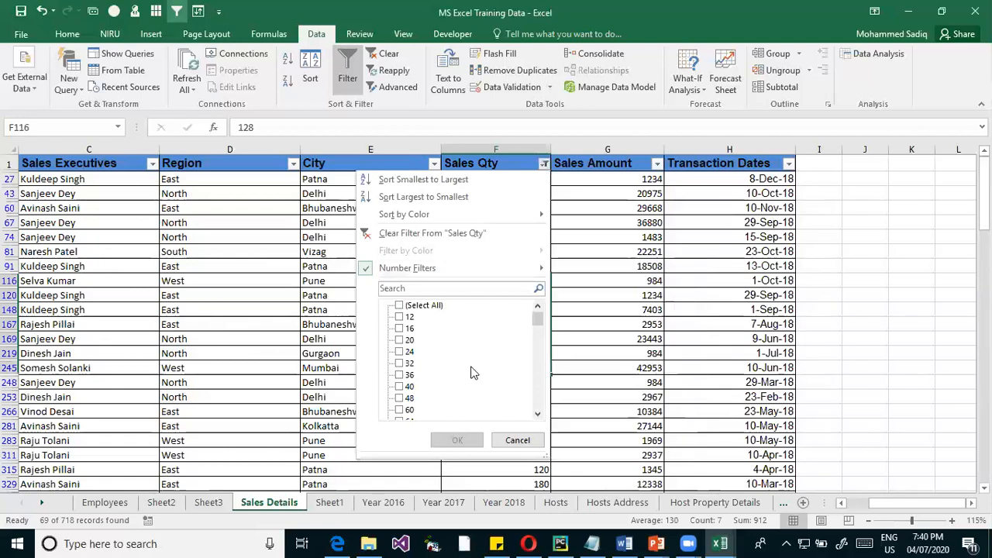
{"action": "left_click", "coordinate": [651, 260]}
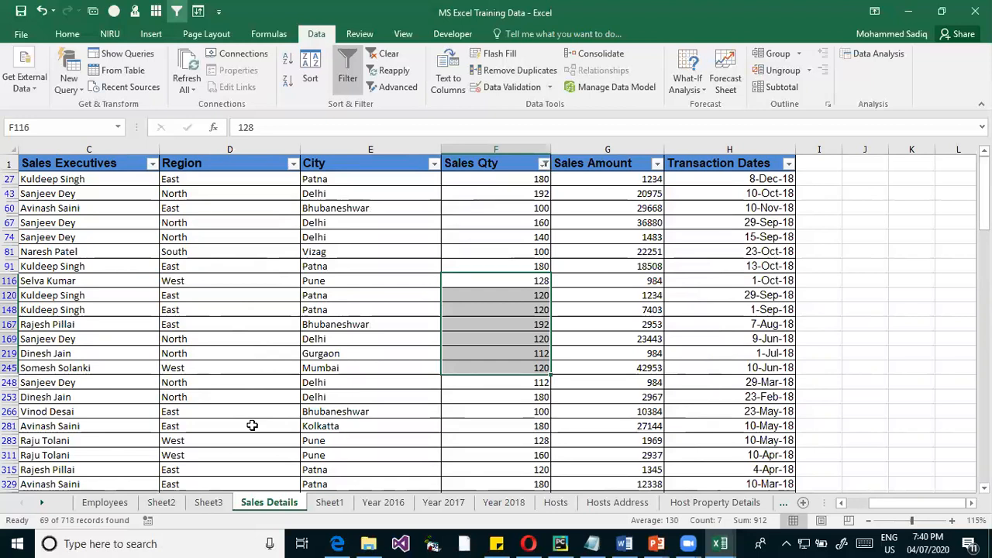
Apply a Top 10 number filter to the Sales Qty column, set to show the top 15 items
{"action": "left_click", "coordinate": [545, 163]}
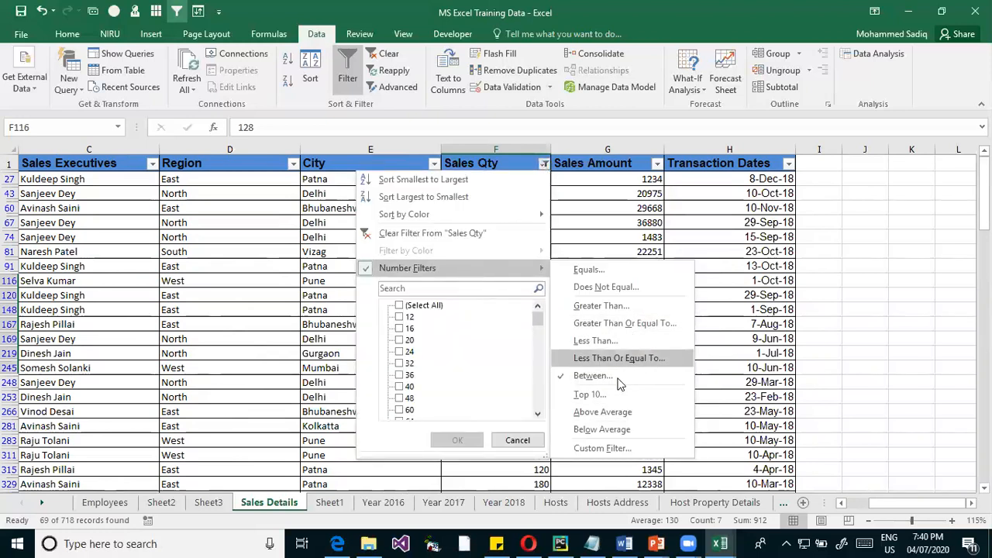
{"action": "left_click", "coordinate": [601, 384]}
{"action": "left_click", "coordinate": [504, 309]}
{"action": "key", "text": "Up"}
{"action": "key", "text": "Up"}
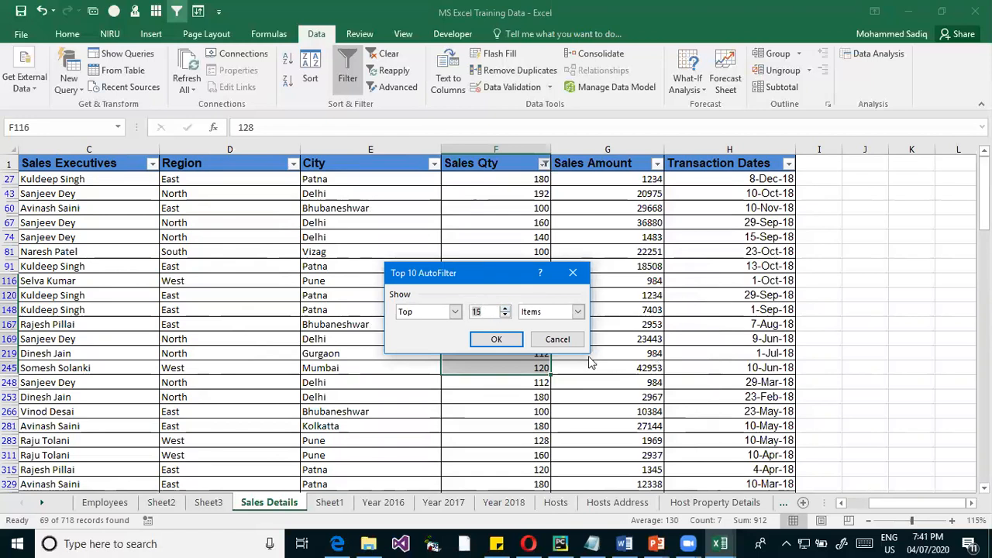
{"action": "left_click", "coordinate": [500, 340]}
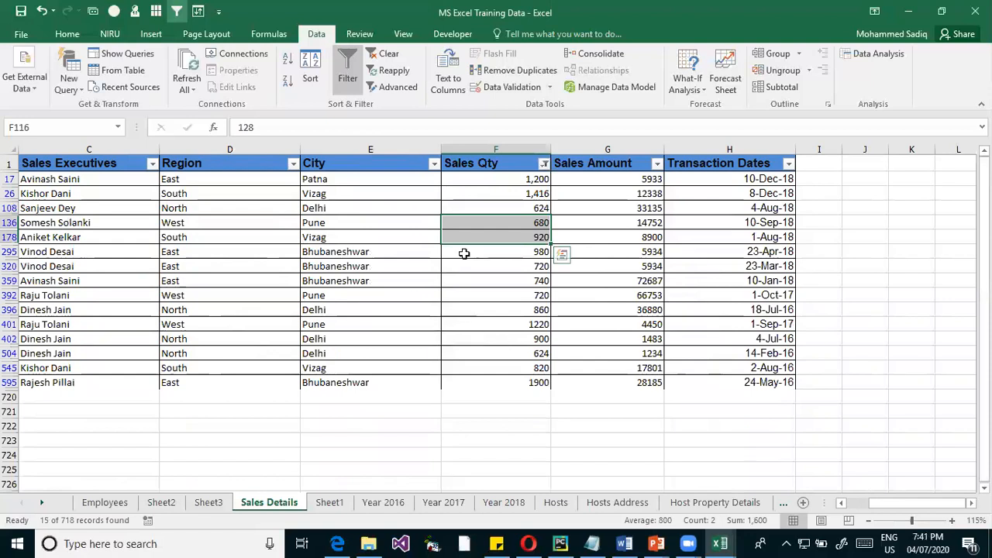
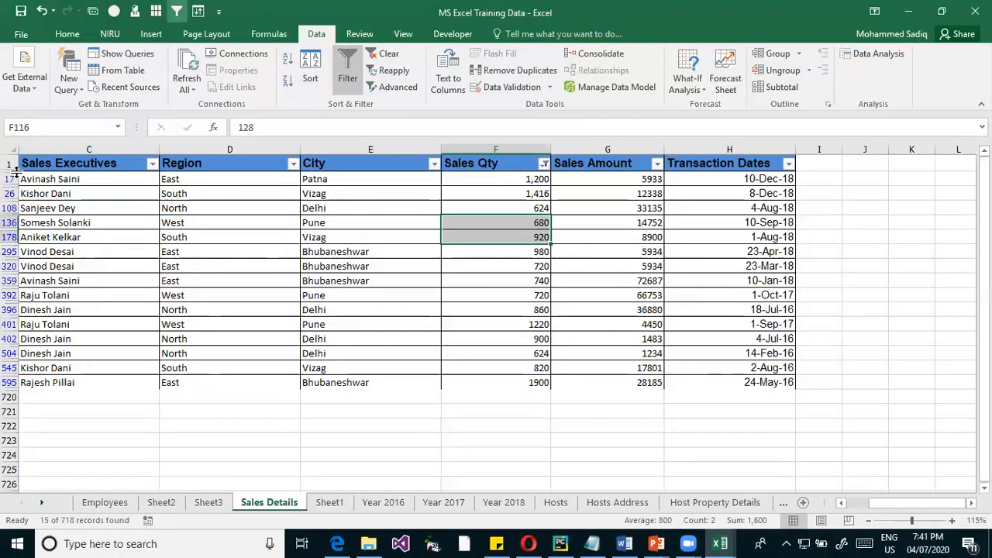
{"action": "left_click_drag", "start_coordinate": [14, 172], "coordinate": [13, 194]}
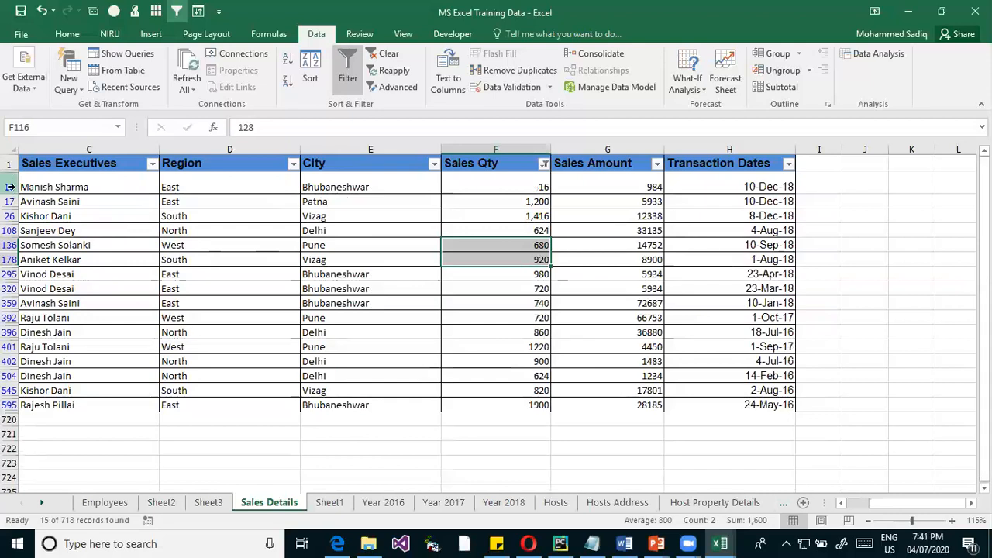
{"action": "left_click", "coordinate": [518, 188]}
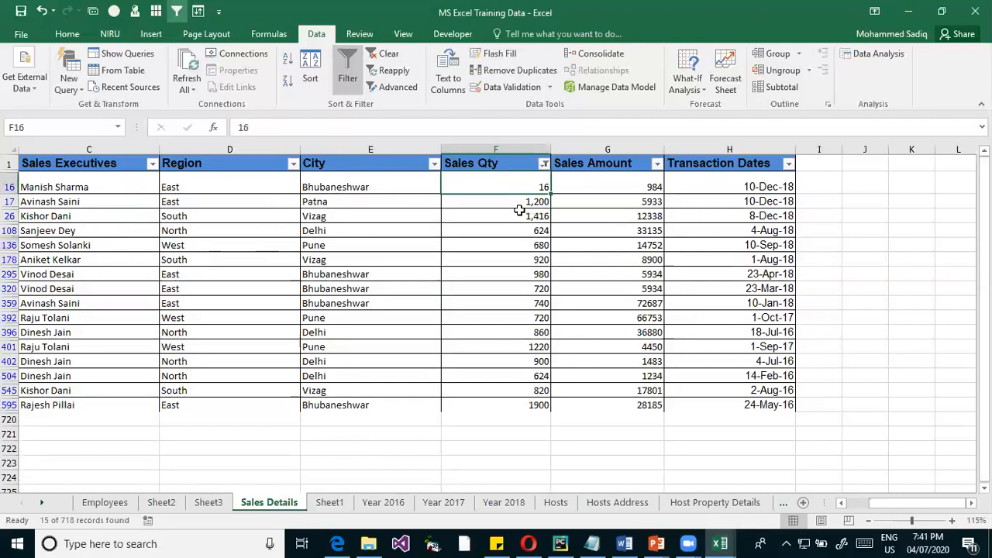
{"action": "key", "text": "ctrl+z"}
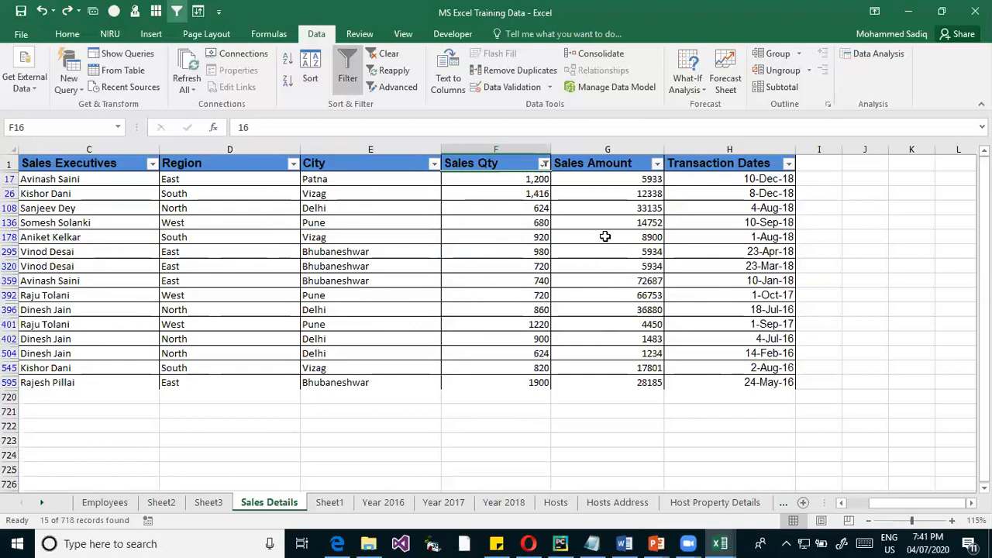
Sort the filtered list by Sales Qty from largest to smallest
{"action": "left_click", "coordinate": [500, 221]}
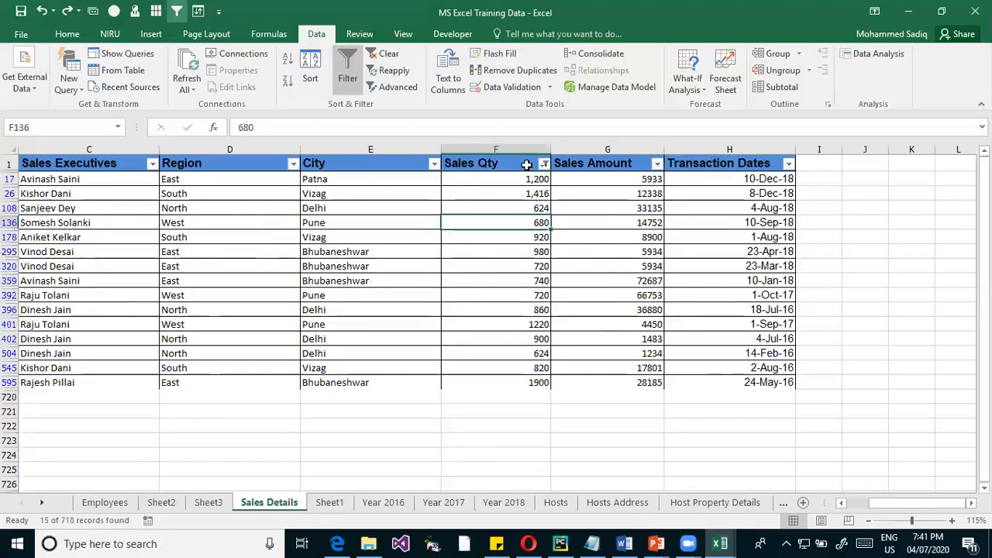
{"action": "left_click", "coordinate": [545, 164]}
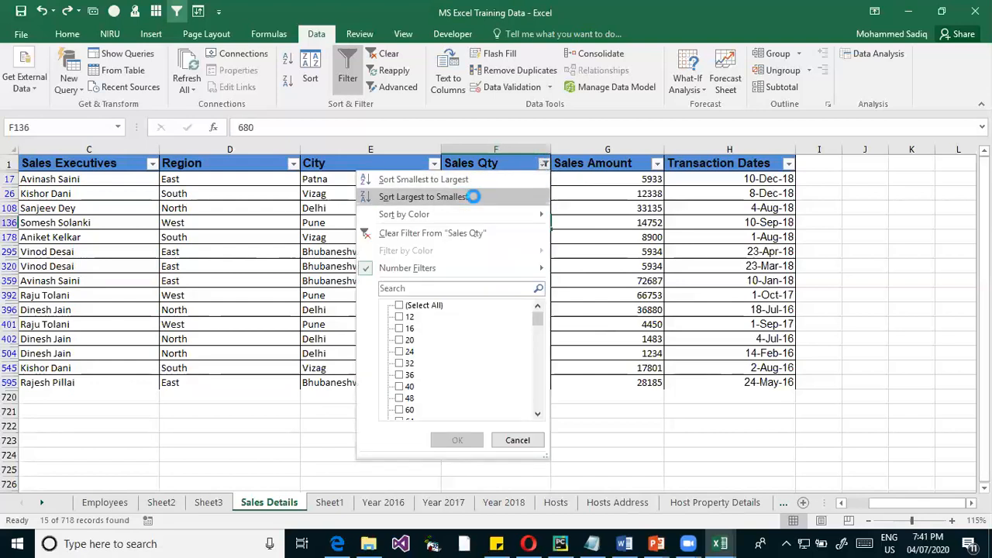
{"action": "left_click", "coordinate": [473, 196]}
Examine the sorted quantities in the Sales Qty column, from the largest value down to the smallest
{"action": "left_click_drag", "start_coordinate": [529, 194], "coordinate": [516, 384]}
{"action": "left_click", "coordinate": [525, 193]}
{"action": "left_click", "coordinate": [524, 208]}
{"action": "left_click", "coordinate": [530, 221]}
{"action": "left_click", "coordinate": [517, 237]}
{"action": "left_click", "coordinate": [520, 252]}
{"action": "left_click", "coordinate": [535, 281]}
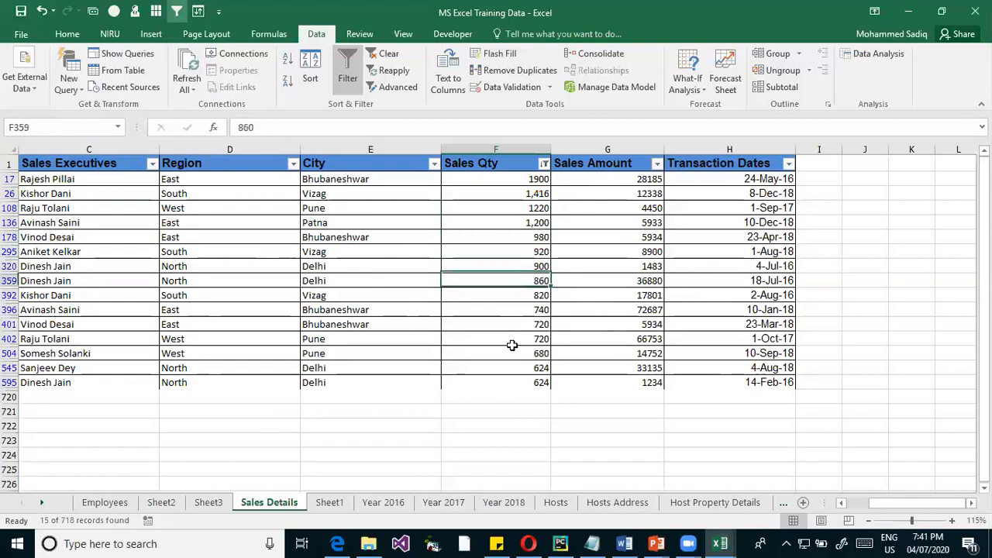
{"action": "left_click_drag", "start_coordinate": [538, 386], "coordinate": [538, 194]}
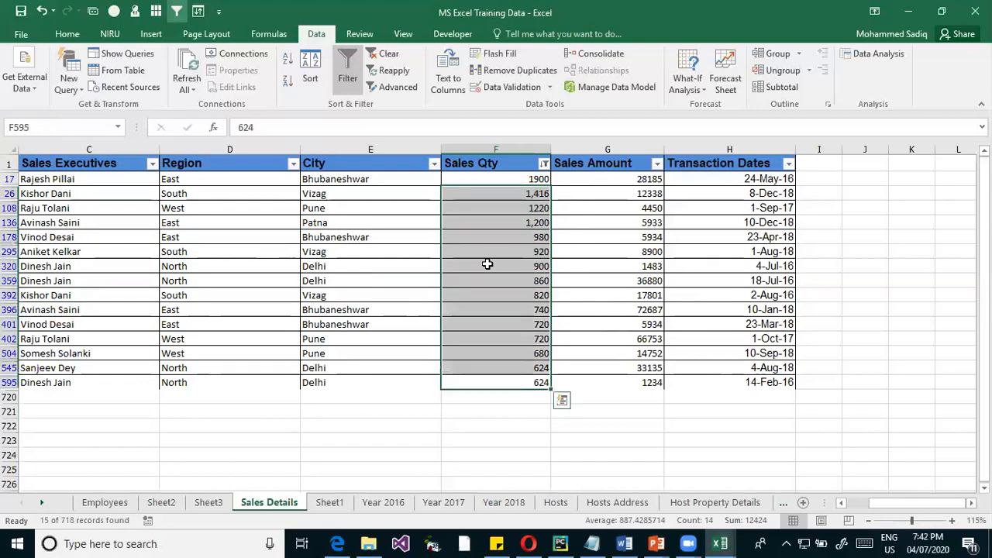
{"action": "left_click", "coordinate": [519, 264]}
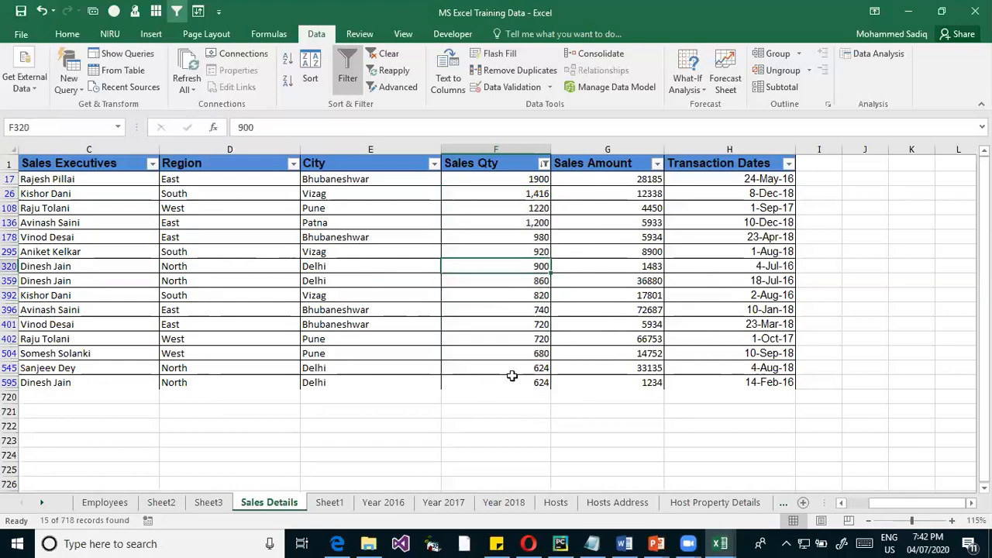
Remove the filter from the sales list and turn the filter buttons in the header row back on
{"action": "left_click", "coordinate": [346, 74]}
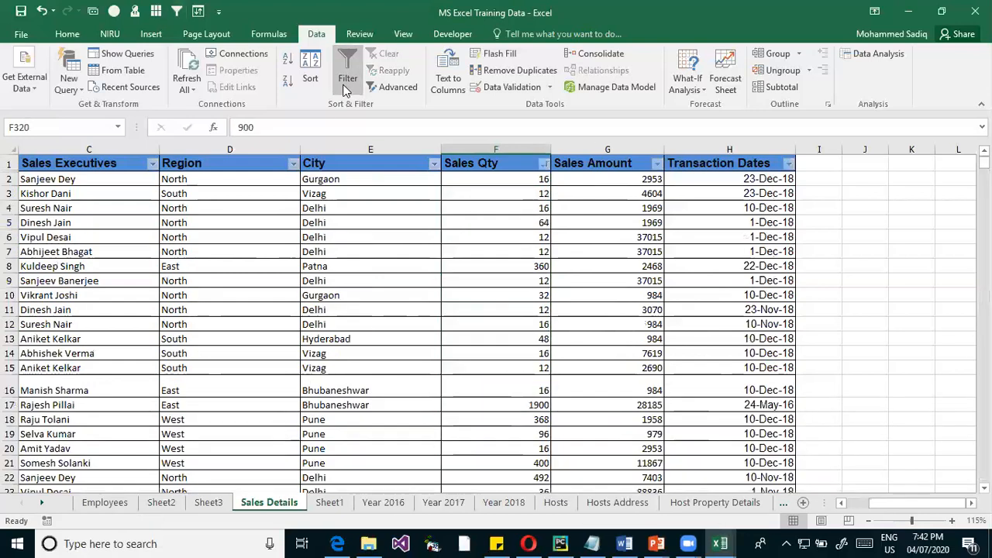
{"action": "key", "text": "ctrl+shift+l"}
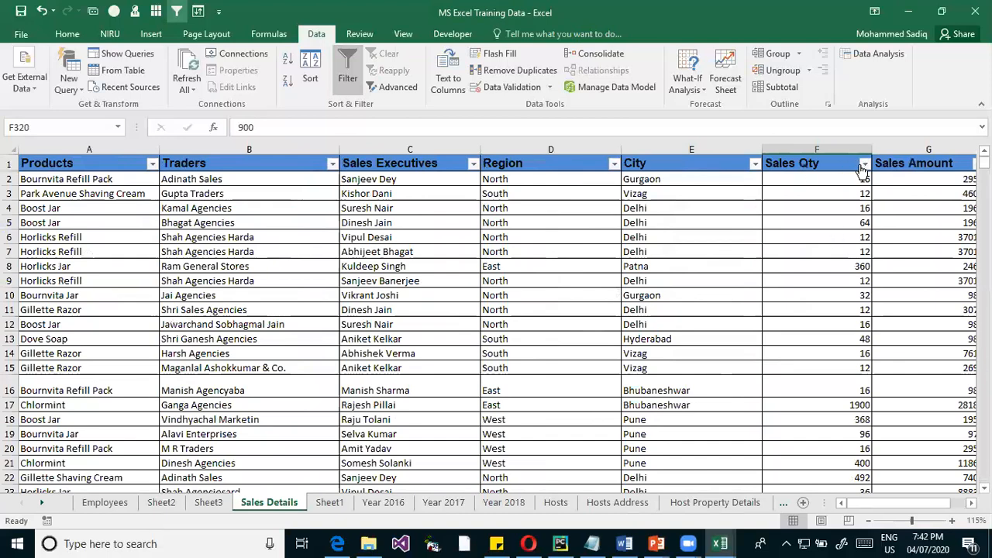
{"action": "left_click_drag", "start_coordinate": [911, 266], "coordinate": [691, 262]}
{"action": "left_click", "coordinate": [534, 235]}
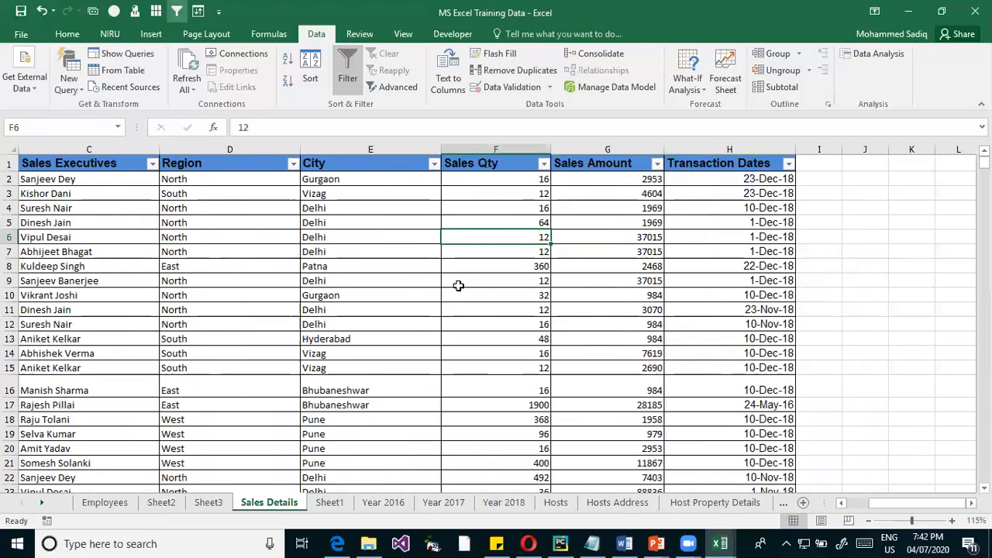
Select all quantities in the Sales Qty column to check their average, and return to the column header
{"action": "left_click", "coordinate": [492, 177]}
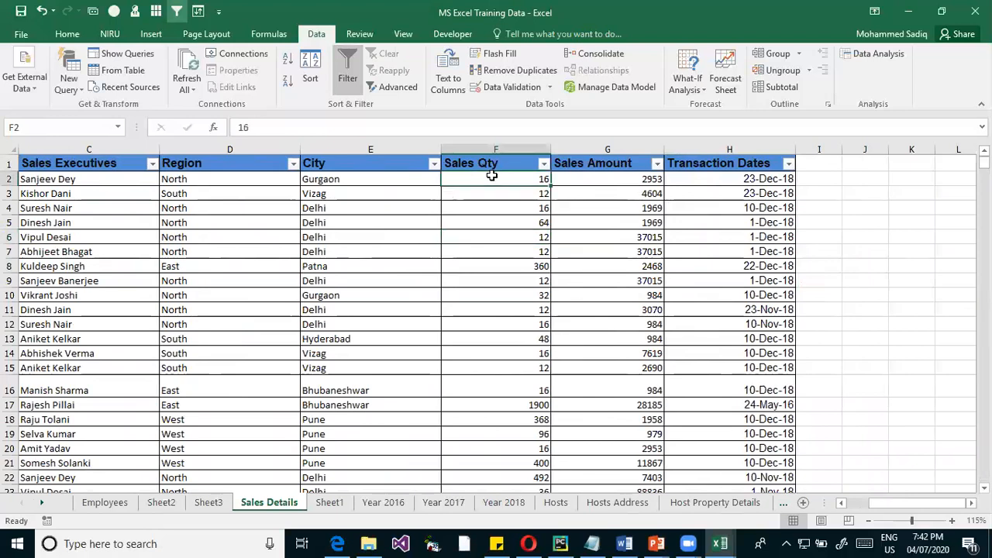
{"action": "key", "text": "ctrl+shift+Down"}
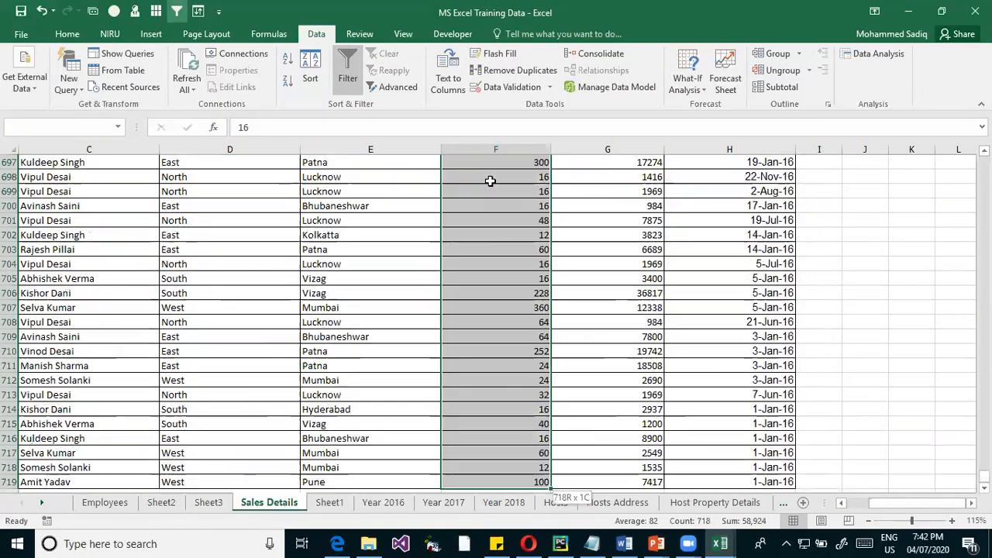
{"action": "scroll", "coordinate": [540, 307], "scroll_direction": "down", "scroll_amount": 2}
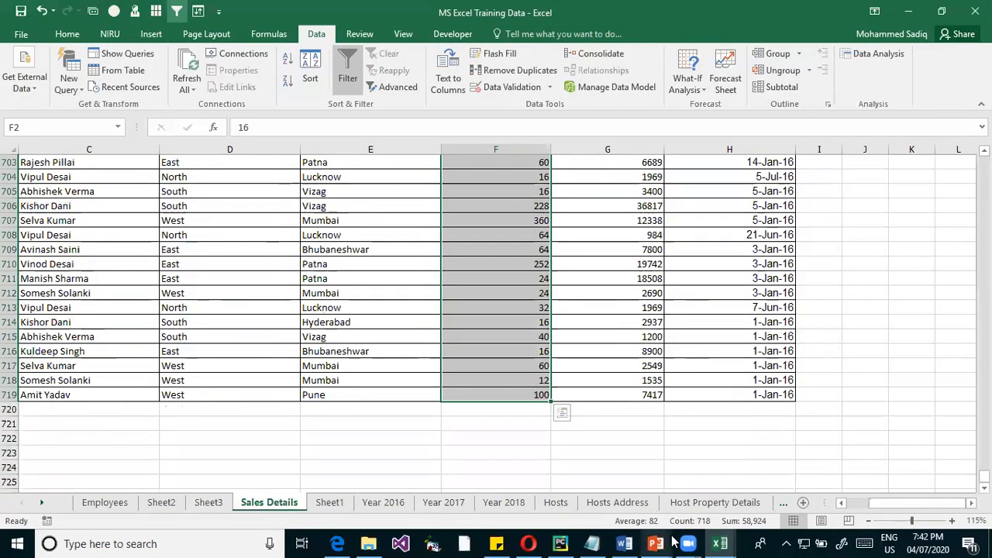
{"action": "left_click", "coordinate": [538, 309]}
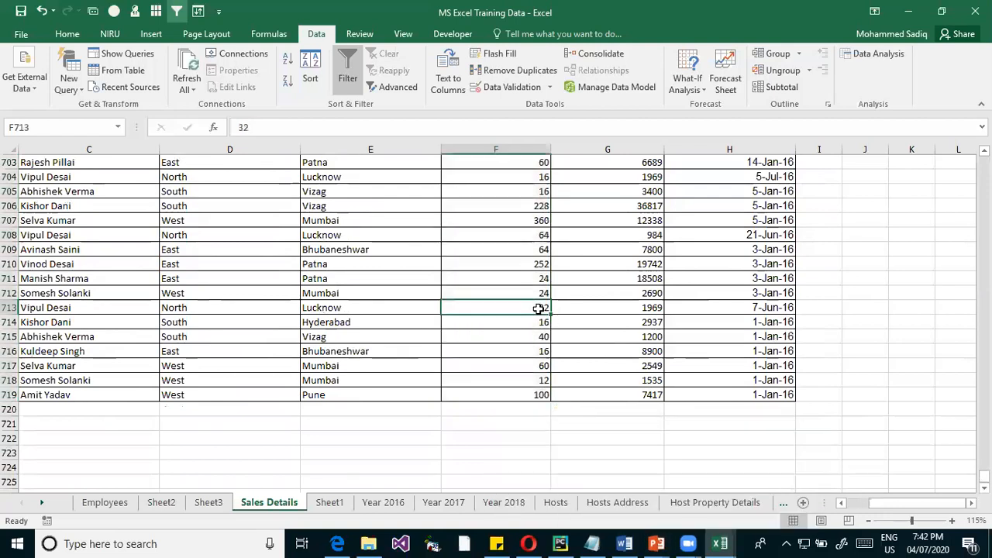
{"action": "key", "text": "ctrl+Up"}
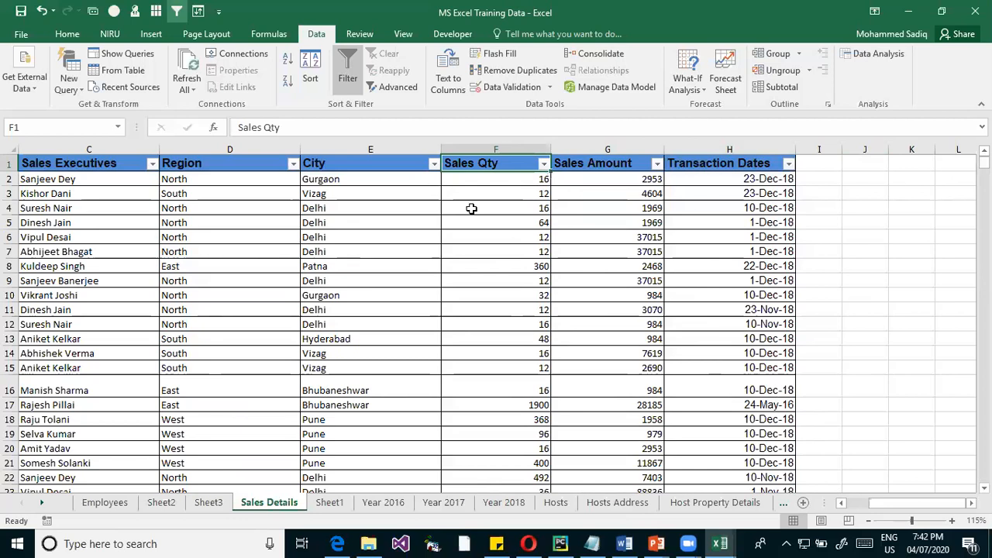
Apply an Above Average number filter to the Sales Qty column and review the filtered rows
{"action": "left_click", "coordinate": [543, 163]}
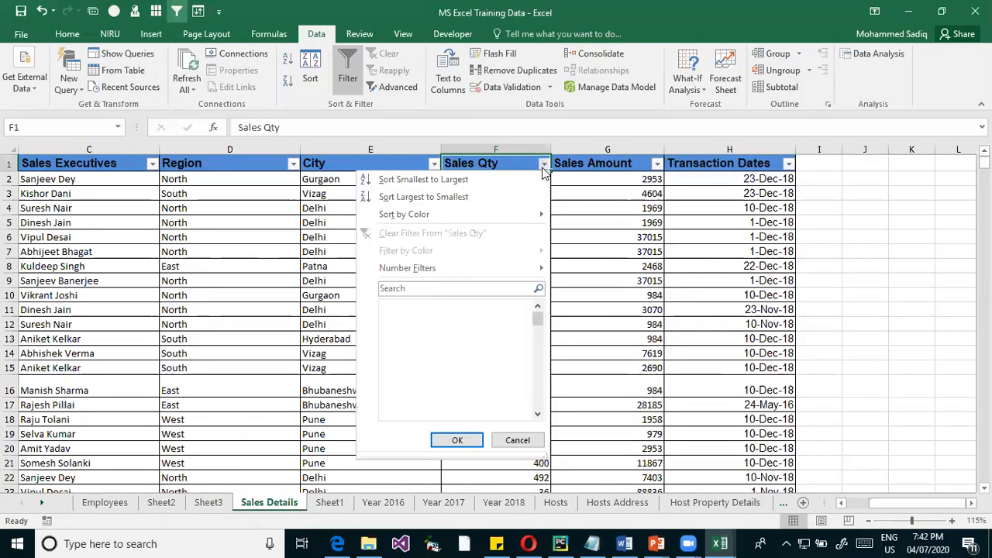
{"action": "mouse_move", "coordinate": [458, 274]}
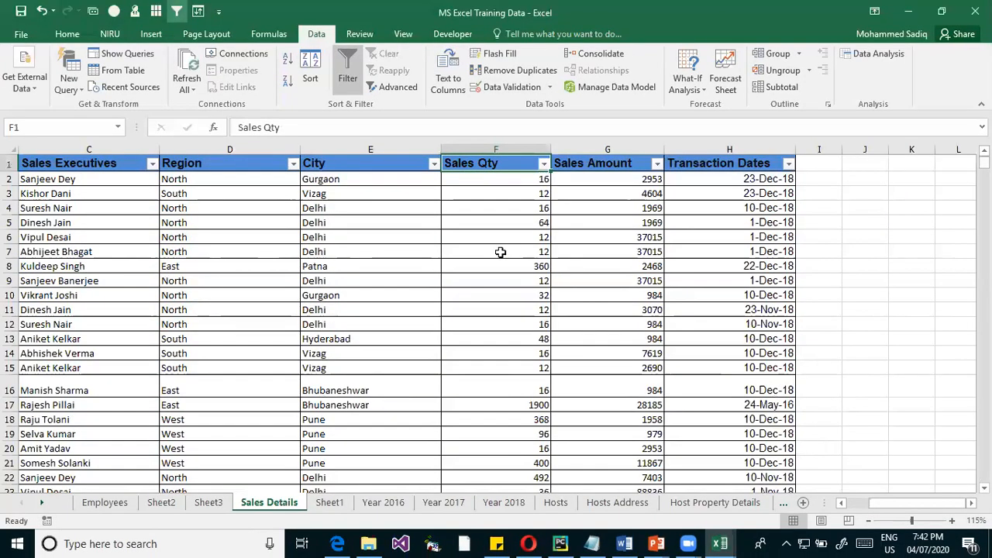
{"action": "left_click", "coordinate": [544, 164]}
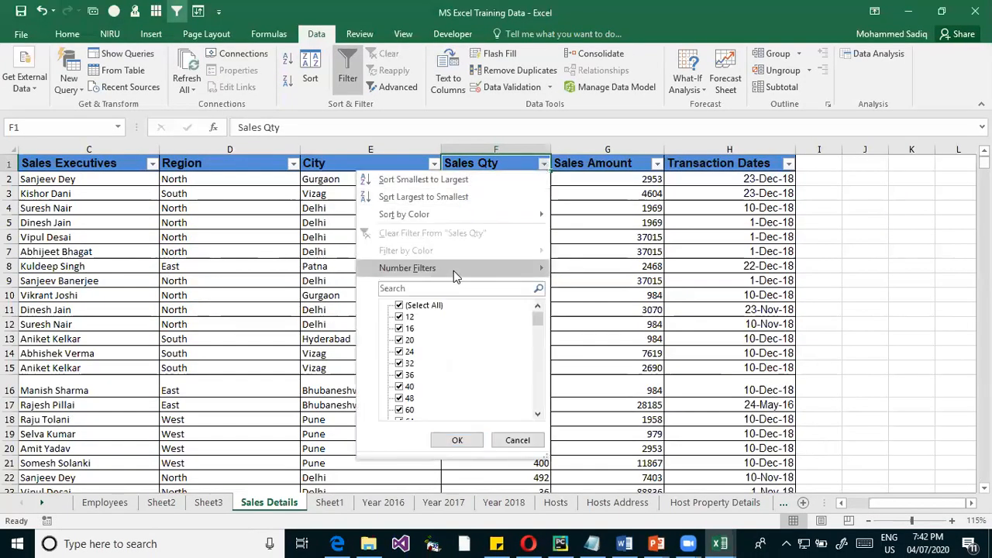
{"action": "mouse_move", "coordinate": [454, 269]}
{"action": "left_click", "coordinate": [657, 412]}
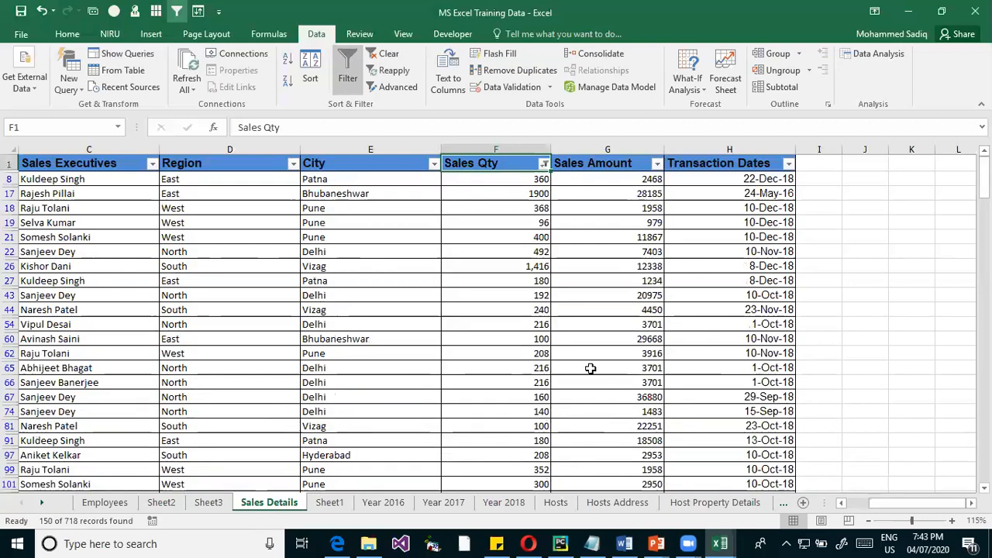
{"action": "left_click_drag", "start_coordinate": [527, 193], "coordinate": [527, 339]}
{"action": "scroll", "coordinate": [527, 339], "scroll_direction": "down", "scroll_amount": 6}
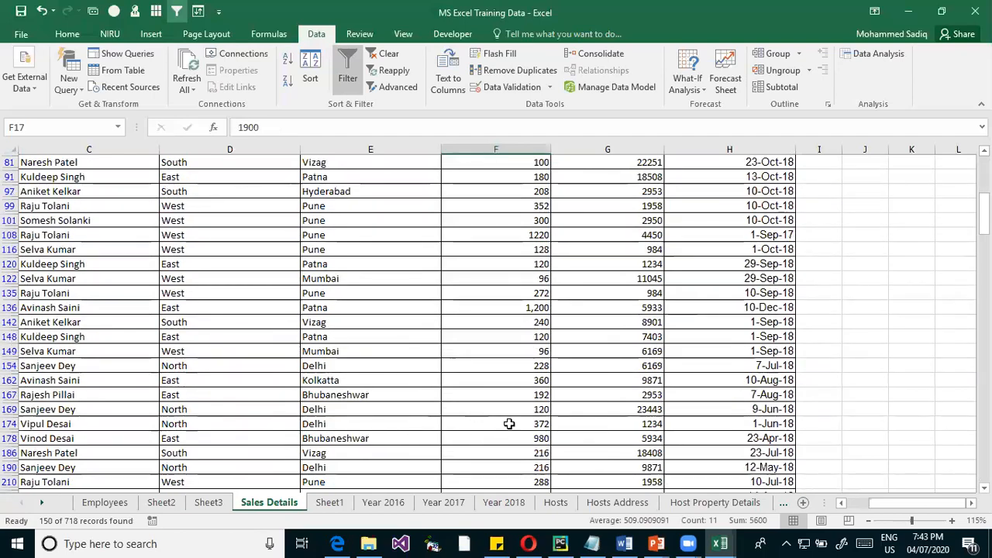
{"action": "scroll", "coordinate": [529, 380], "scroll_direction": "down", "scroll_amount": 1}
{"action": "scroll", "coordinate": [530, 394], "scroll_direction": "down", "scroll_amount": 3}
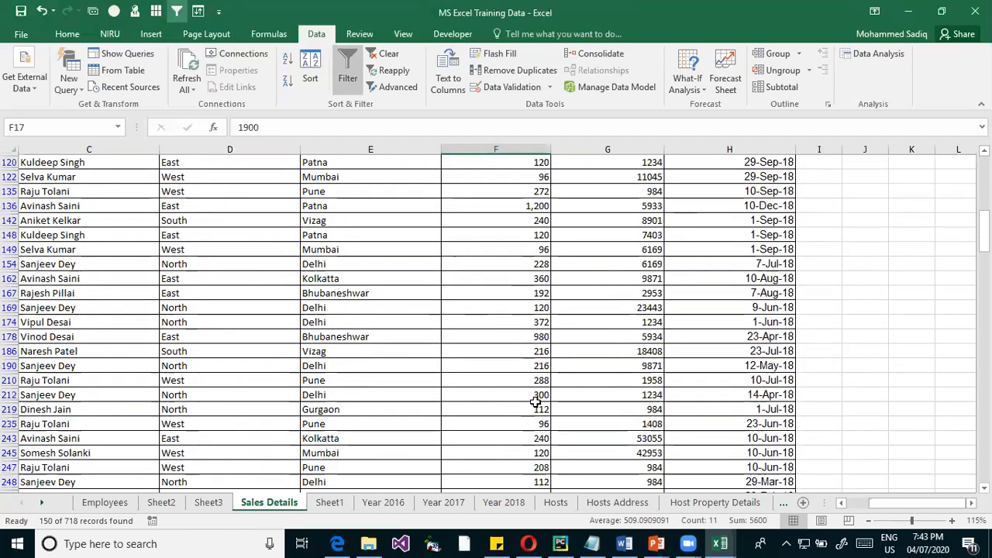
{"action": "scroll", "coordinate": [540, 310], "scroll_direction": "up", "scroll_amount": 8}
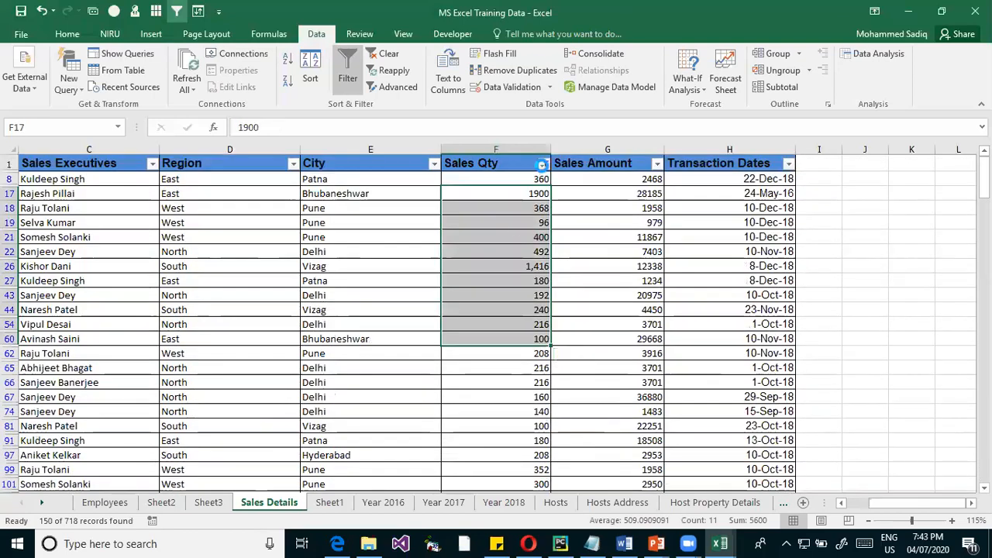
Change the Sales Qty number filter to Below Average and look through the filtered rows
{"action": "left_click", "coordinate": [544, 164]}
{"action": "mouse_move", "coordinate": [487, 269]}
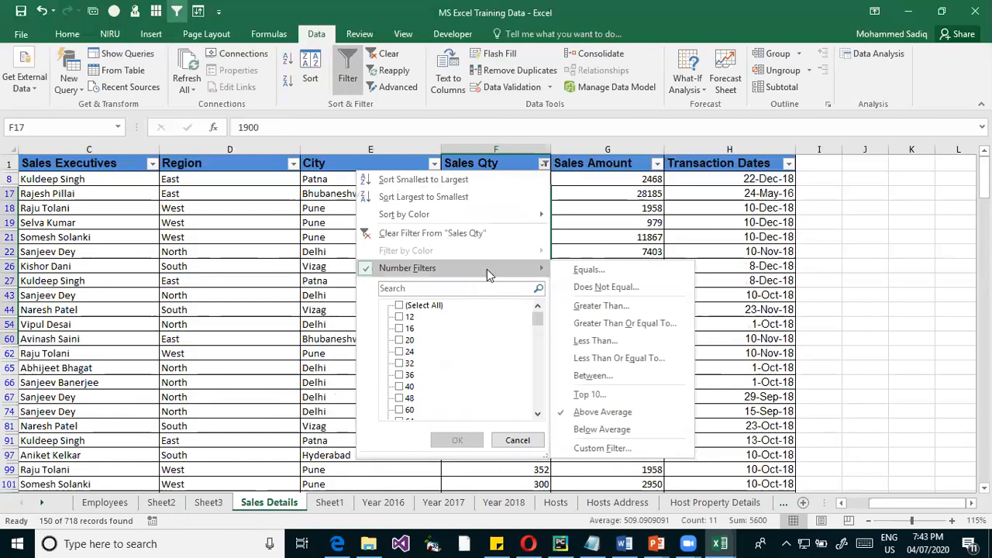
{"action": "left_click", "coordinate": [636, 430]}
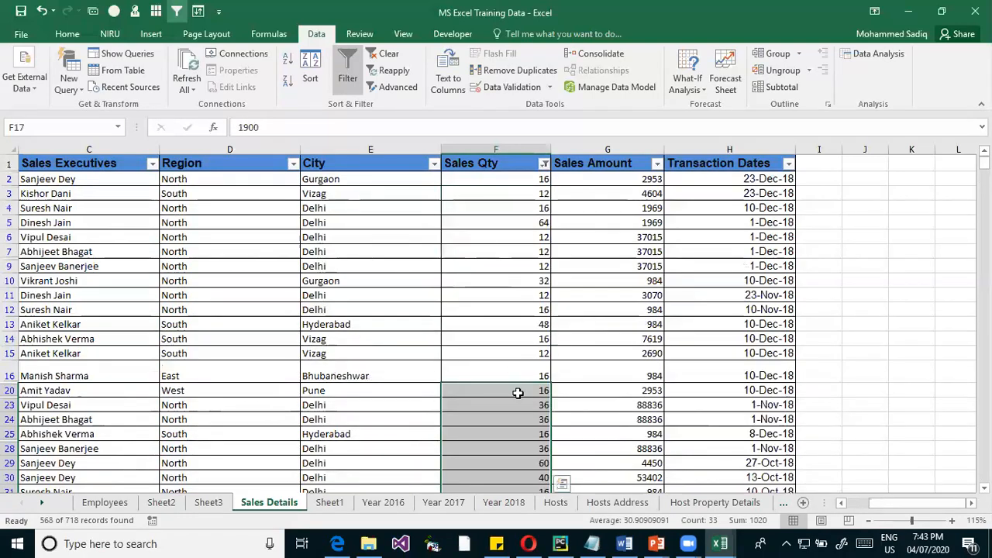
{"action": "scroll", "coordinate": [516, 392], "scroll_direction": "down", "scroll_amount": 10}
{"action": "scroll", "coordinate": [519, 326], "scroll_direction": "up", "scroll_amount": 4}
{"action": "scroll", "coordinate": [524, 283], "scroll_direction": "up", "scroll_amount": 10}
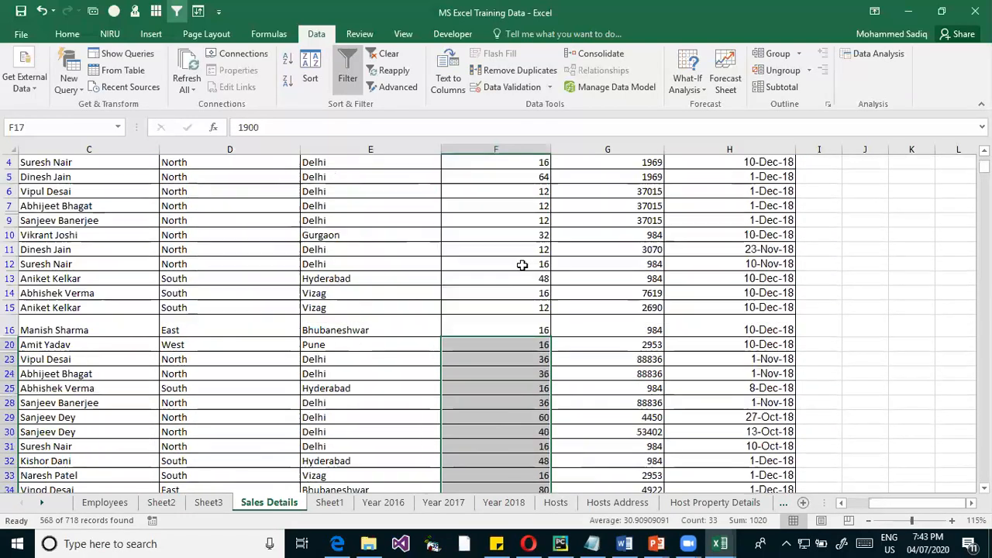
{"action": "left_click", "coordinate": [537, 251]}
{"action": "left_click", "coordinate": [544, 164]}
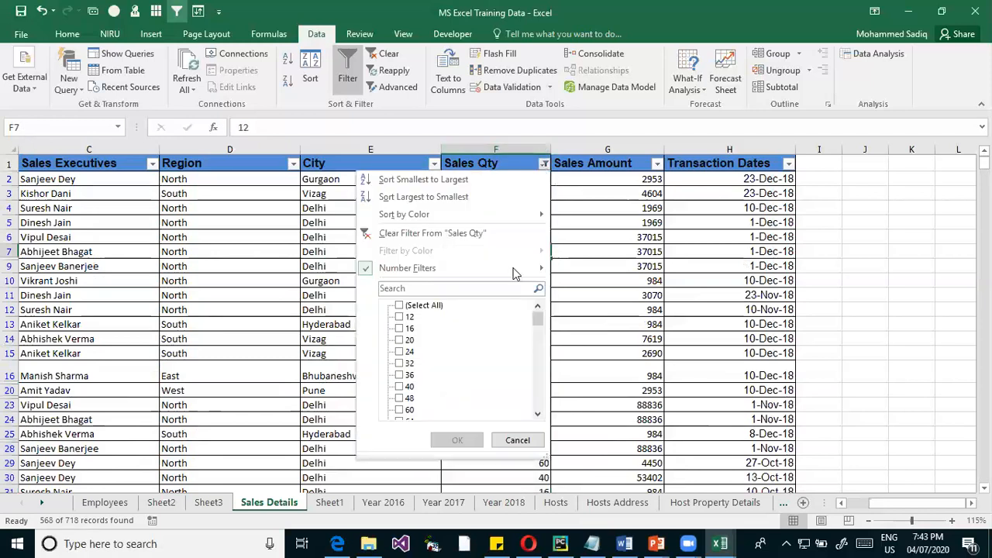
{"action": "mouse_move", "coordinate": [482, 268]}
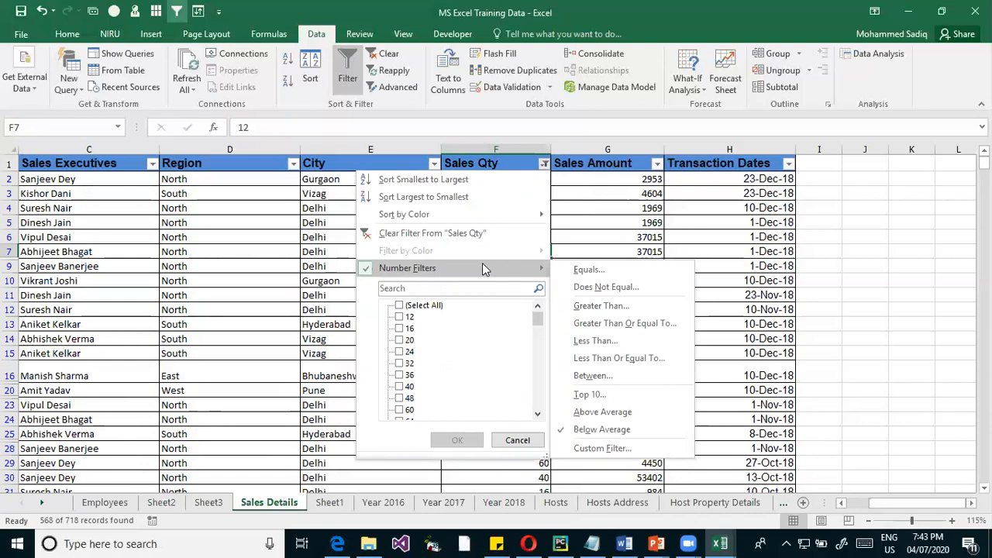
{"action": "left_click", "coordinate": [742, 221]}
Filter the Transaction Dates column to show only 2017 by excluding the years 2018 and 2016
{"action": "left_click", "coordinate": [734, 206]}
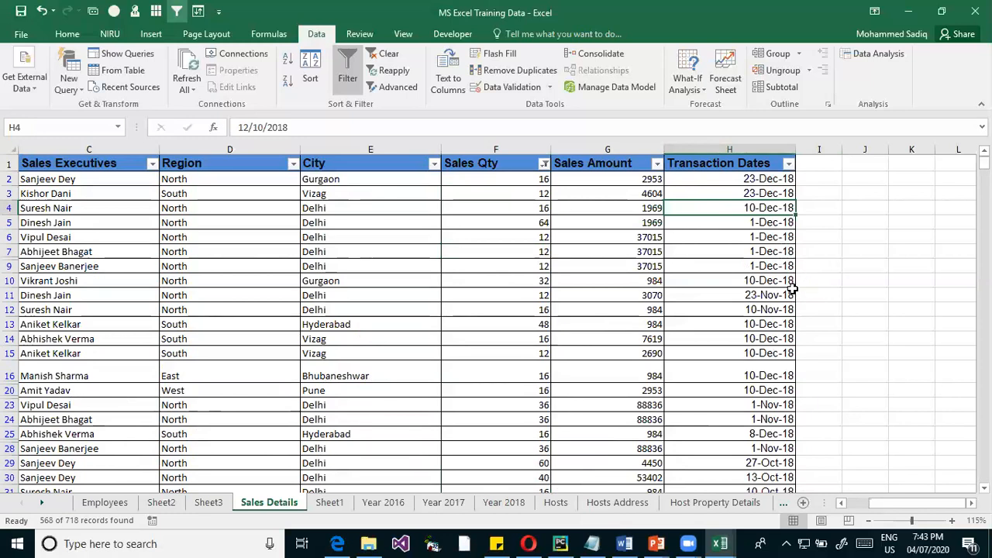
{"action": "left_click", "coordinate": [788, 164]}
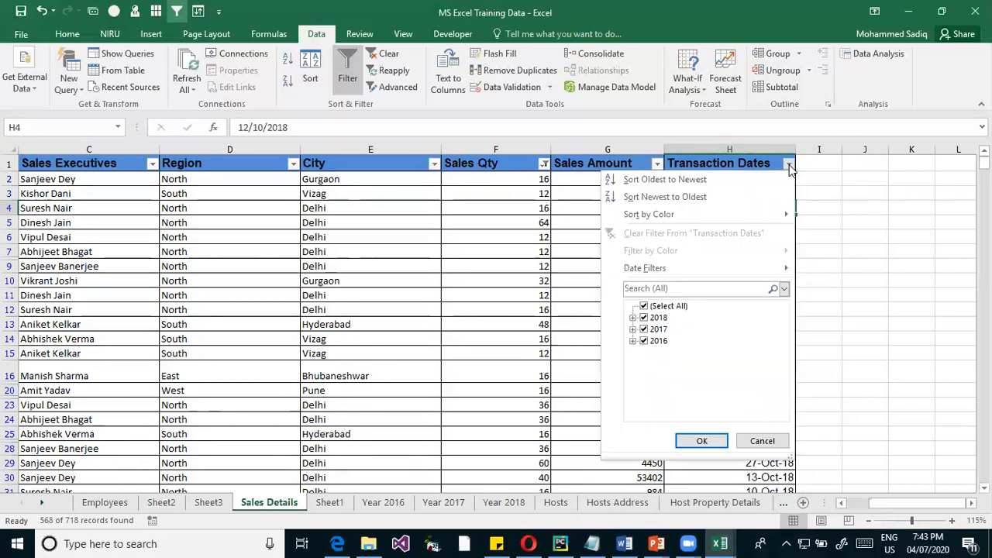
{"action": "left_click", "coordinate": [883, 221]}
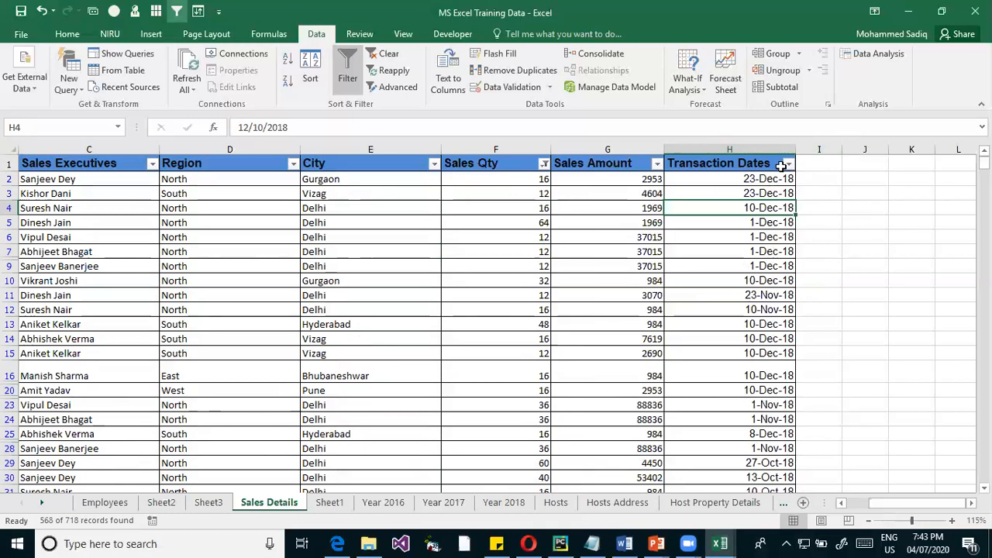
{"action": "left_click", "coordinate": [787, 163]}
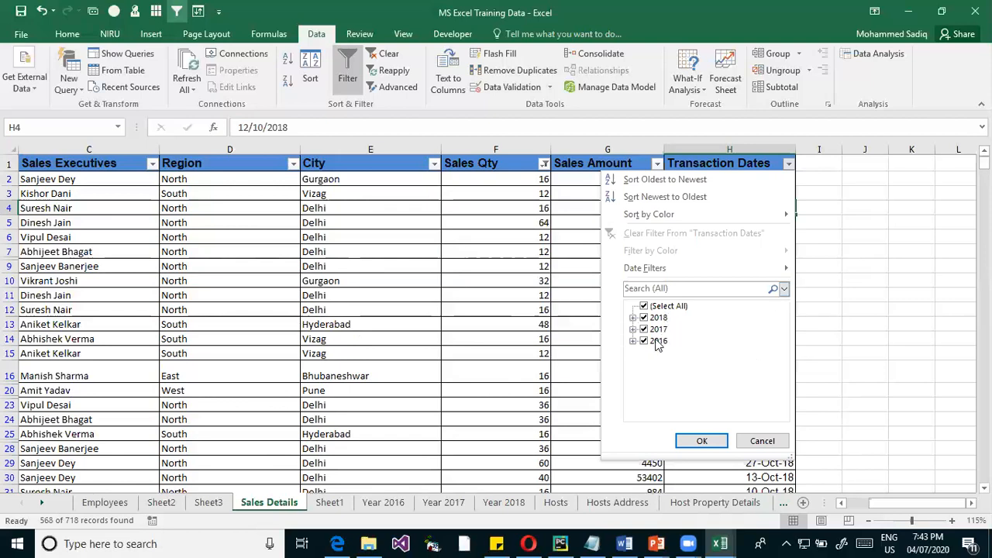
{"action": "left_click", "coordinate": [644, 318]}
{"action": "left_click", "coordinate": [644, 341]}
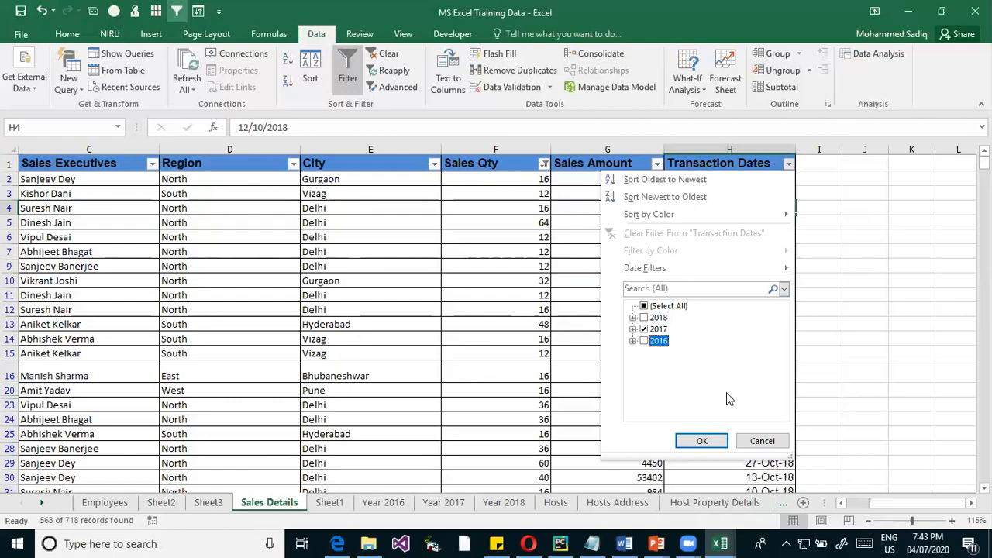
{"action": "left_click", "coordinate": [702, 440]}
{"action": "scroll", "coordinate": [745, 279], "scroll_direction": "down", "scroll_amount": 5}
{"action": "scroll", "coordinate": [765, 365], "scroll_direction": "up", "scroll_amount": 3}
{"action": "left_click", "coordinate": [806, 278]}
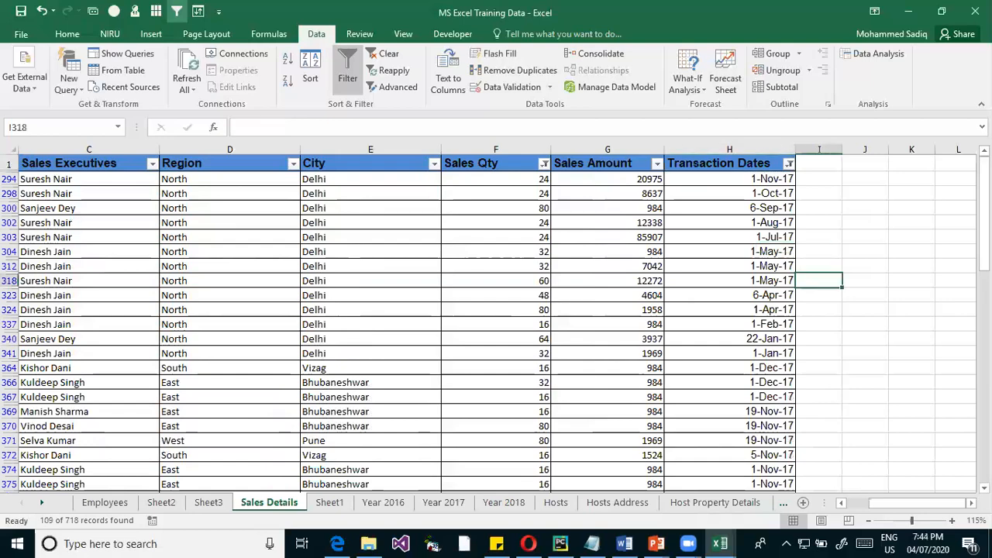
Narrow the Transaction Dates filter to January through June 2017 by excluding July to December, and look through the filtered rows
{"action": "mouse_move", "coordinate": [984, 213]}
{"action": "left_mouse_down"}
{"action": "mouse_move", "coordinate": [985, 312]}
{"action": "mouse_move", "coordinate": [985, 213]}
{"action": "left_mouse_up"}
{"action": "left_click", "coordinate": [789, 163]}
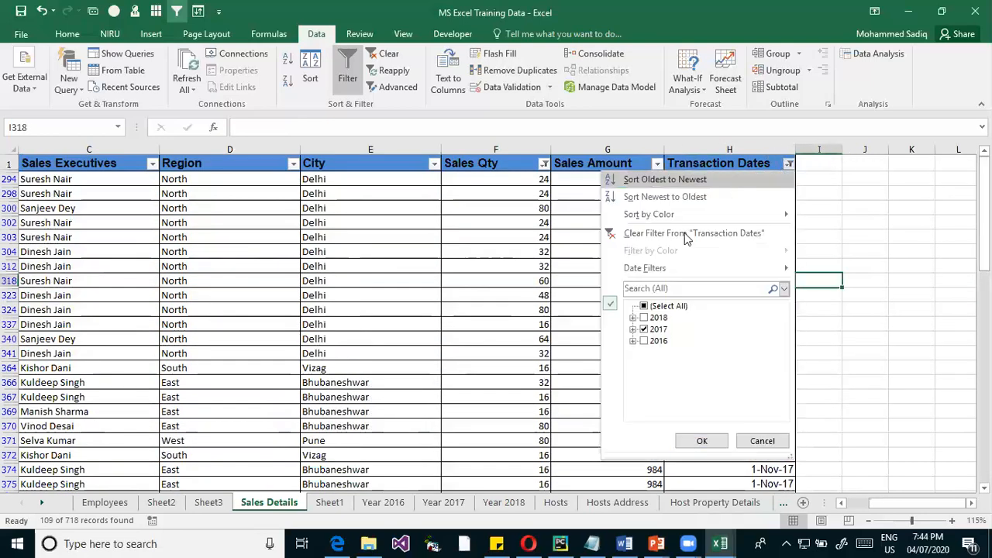
{"action": "left_click", "coordinate": [634, 330]}
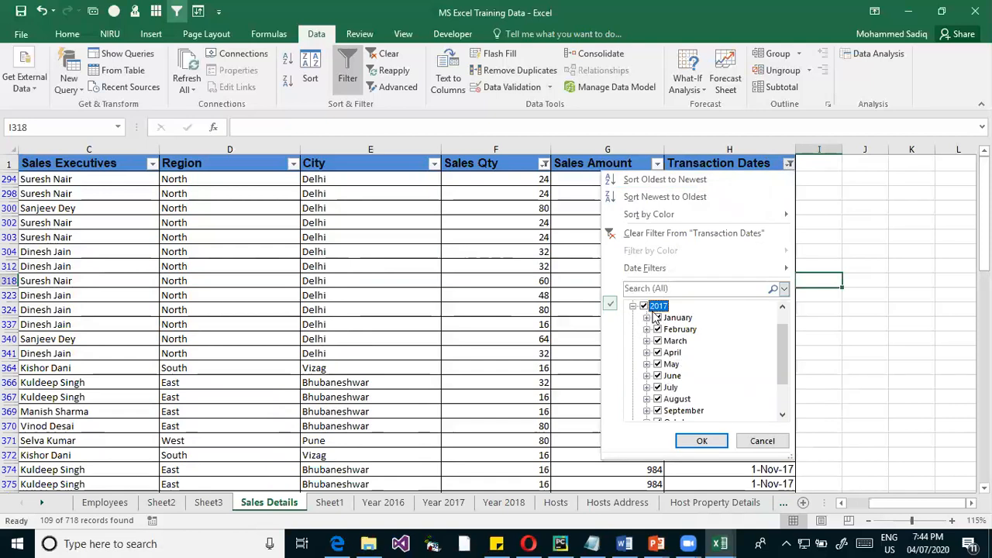
{"action": "left_click", "coordinate": [659, 388]}
{"action": "left_click", "coordinate": [659, 399]}
{"action": "scroll", "coordinate": [660, 396], "scroll_direction": "down", "scroll_amount": 1}
{"action": "left_click", "coordinate": [658, 375]}
{"action": "left_click", "coordinate": [658, 388]}
{"action": "left_click", "coordinate": [658, 399]}
{"action": "scroll", "coordinate": [659, 412], "scroll_direction": "down", "scroll_amount": 1}
{"action": "left_click", "coordinate": [658, 397]}
{"action": "left_click", "coordinate": [657, 390]}
{"action": "scroll", "coordinate": [675, 372], "scroll_direction": "up", "scroll_amount": 1}
{"action": "scroll", "coordinate": [676, 372], "scroll_direction": "down", "scroll_amount": 2}
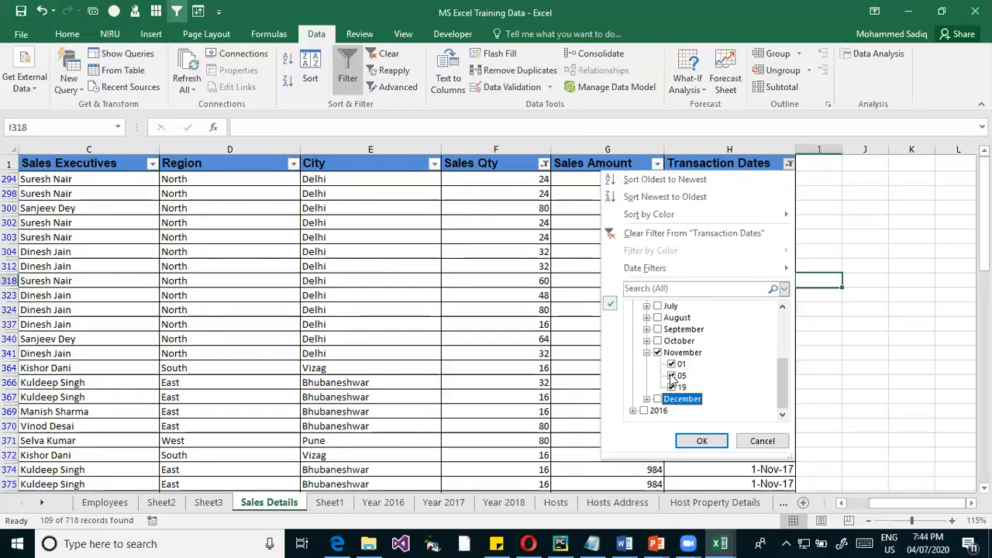
{"action": "left_click", "coordinate": [664, 355]}
{"action": "scroll", "coordinate": [689, 369], "scroll_direction": "up", "scroll_amount": 3}
{"action": "left_click", "coordinate": [700, 441]}
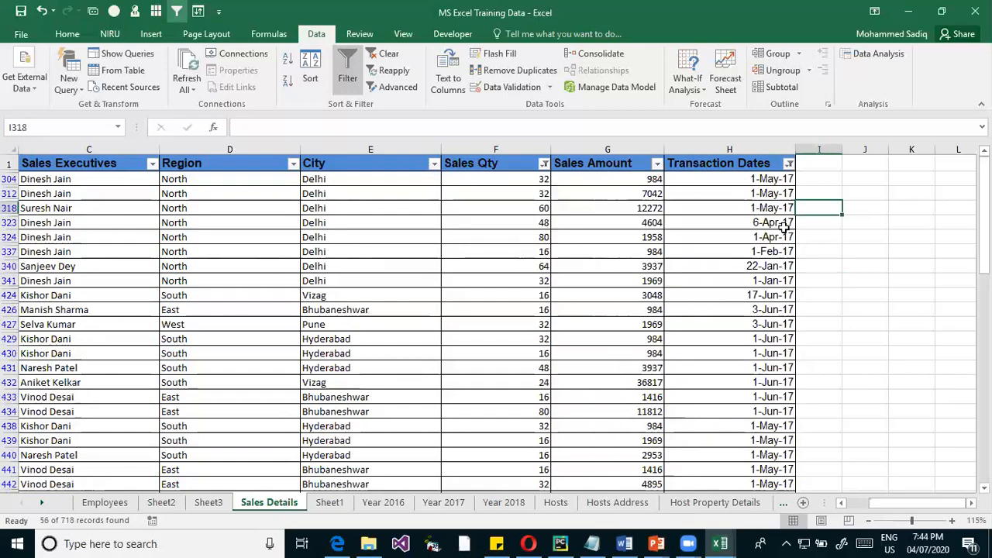
{"action": "scroll", "coordinate": [778, 241], "scroll_direction": "down", "scroll_amount": 2}
{"action": "scroll", "coordinate": [774, 275], "scroll_direction": "down", "scroll_amount": 2}
{"action": "scroll", "coordinate": [774, 279], "scroll_direction": "down", "scroll_amount": 8}
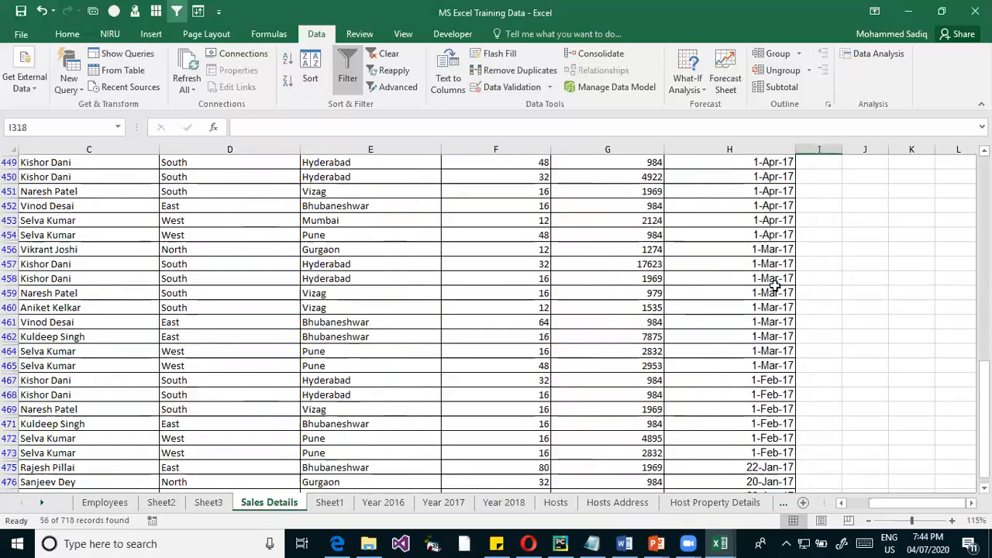
{"action": "scroll", "coordinate": [774, 286], "scroll_direction": "down", "scroll_amount": 1}
{"action": "scroll", "coordinate": [775, 285], "scroll_direction": "up", "scroll_amount": 10}
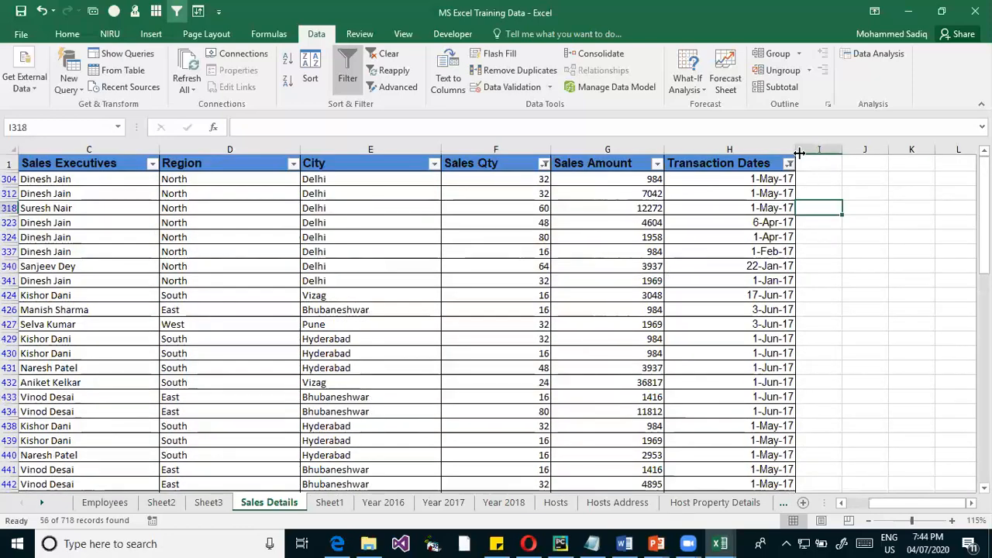
Reselect all years in the Transaction Dates filter and apply the Today date filter
{"action": "left_click", "coordinate": [791, 164]}
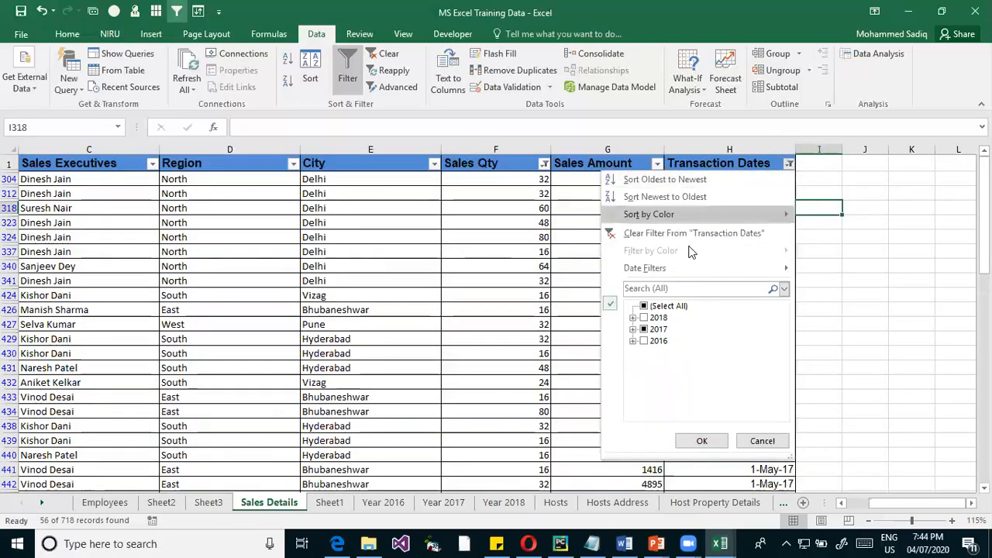
{"action": "mouse_move", "coordinate": [671, 271]}
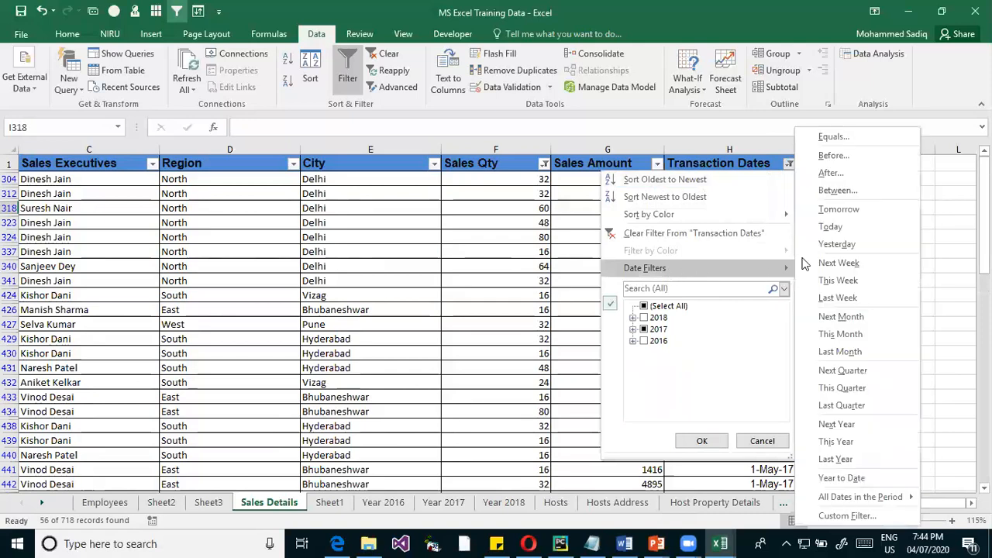
{"action": "left_click", "coordinate": [644, 306]}
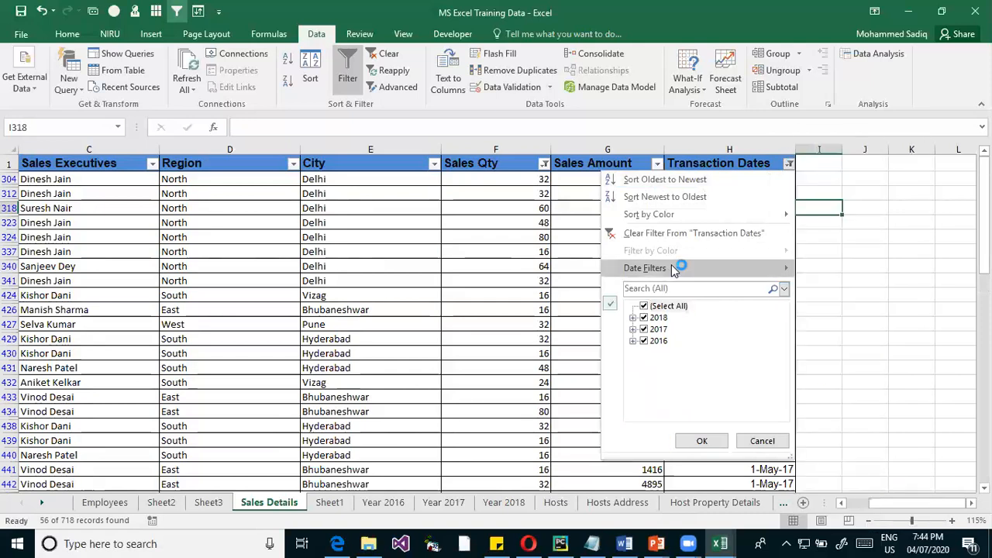
{"action": "mouse_move", "coordinate": [673, 269]}
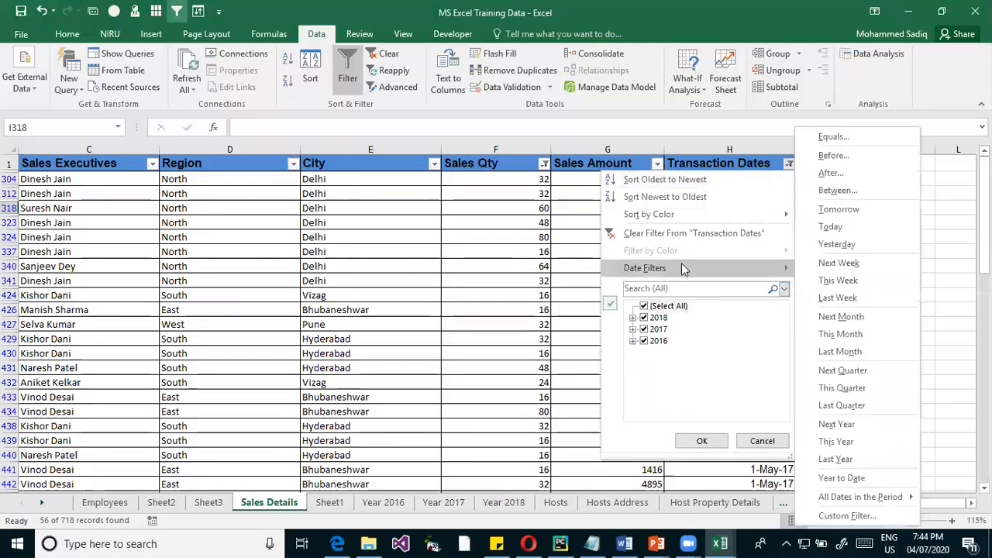
{"action": "left_click", "coordinate": [850, 227]}
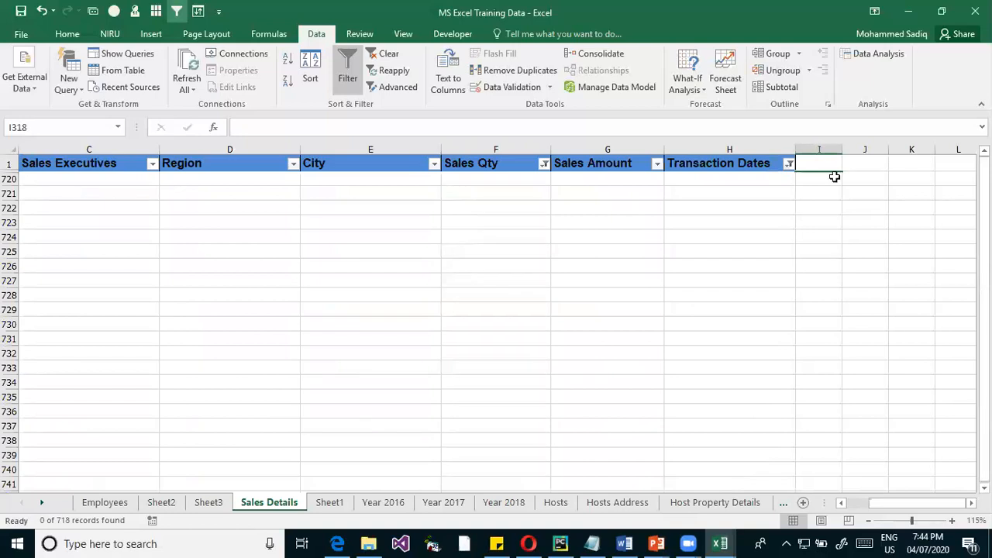
Change the Transaction Dates date filter to Last Year
{"action": "left_click", "coordinate": [789, 164]}
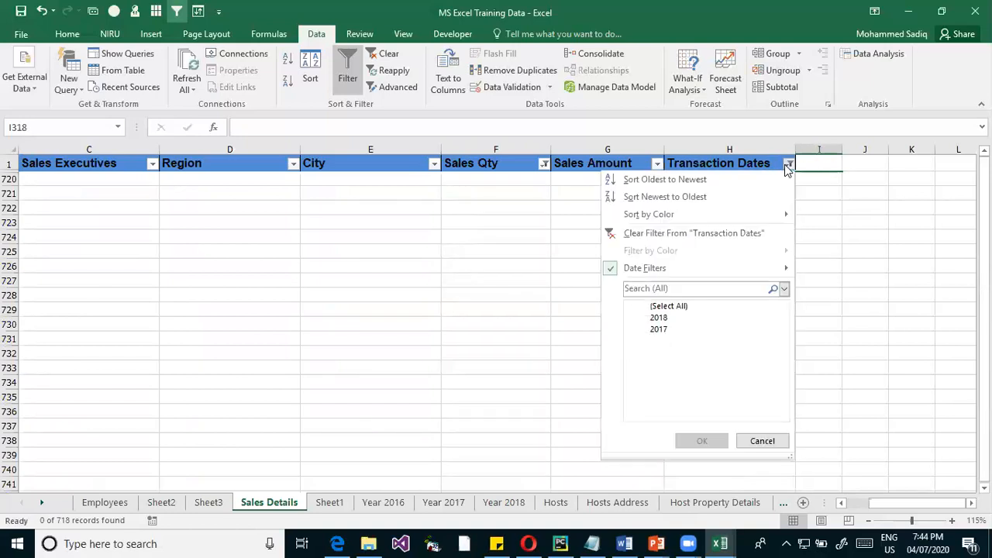
{"action": "left_click", "coordinate": [742, 271]}
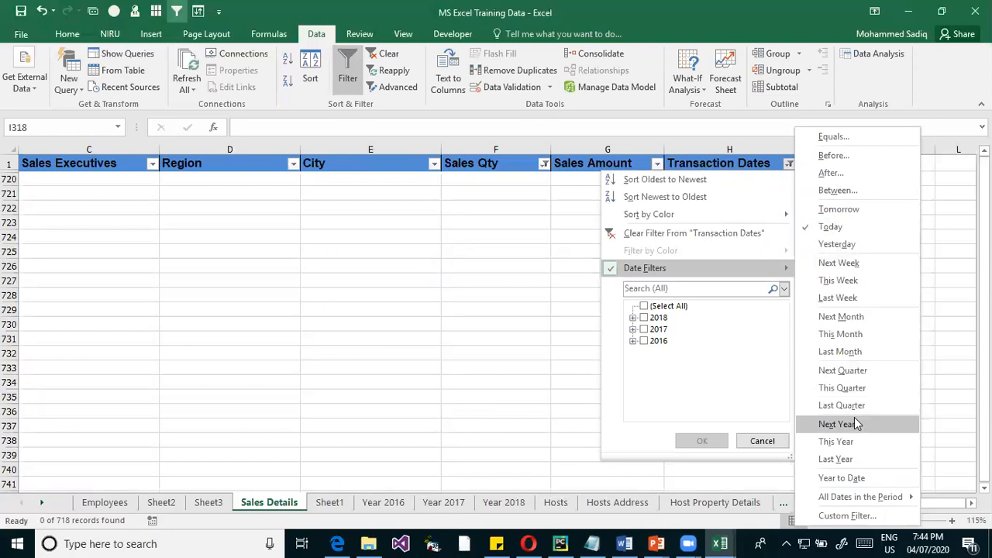
{"action": "left_click", "coordinate": [850, 459]}
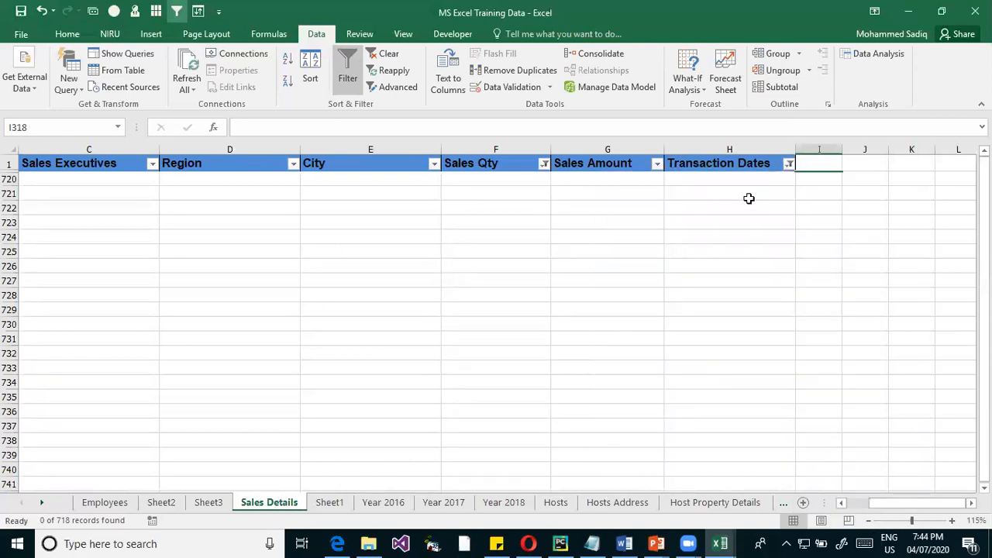
Review the date filter options and clear the filter from the Transaction Dates column
{"action": "left_click", "coordinate": [789, 165]}
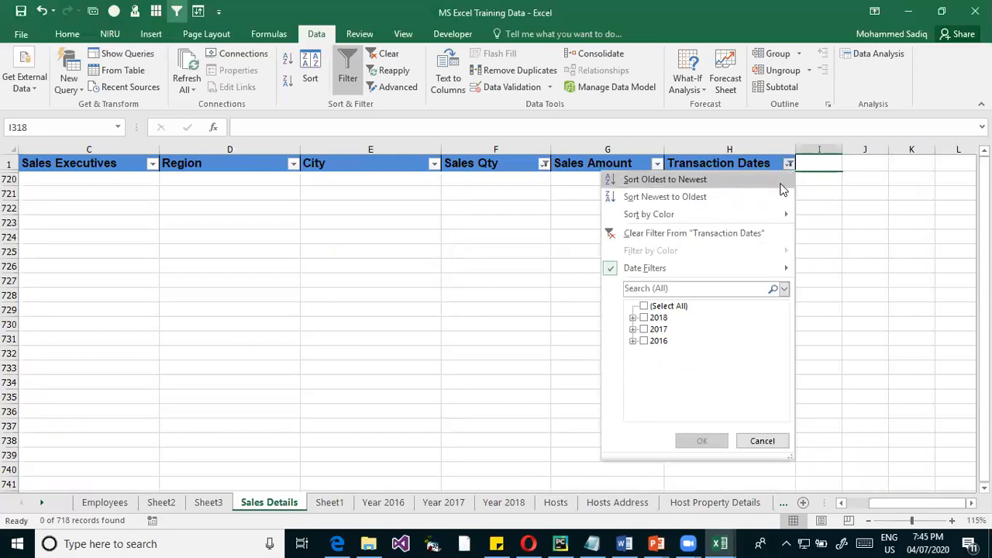
{"action": "mouse_move", "coordinate": [748, 272]}
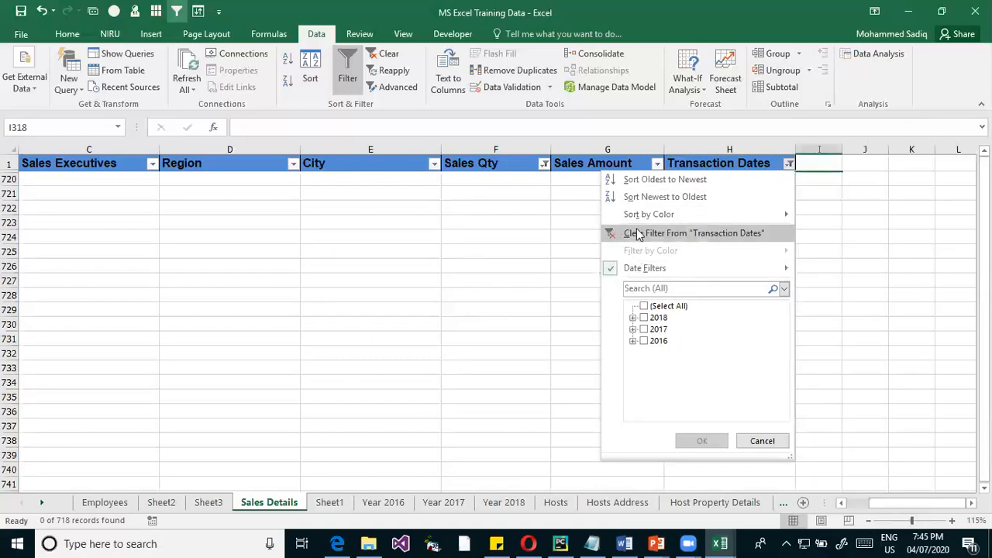
{"action": "left_click", "coordinate": [624, 232]}
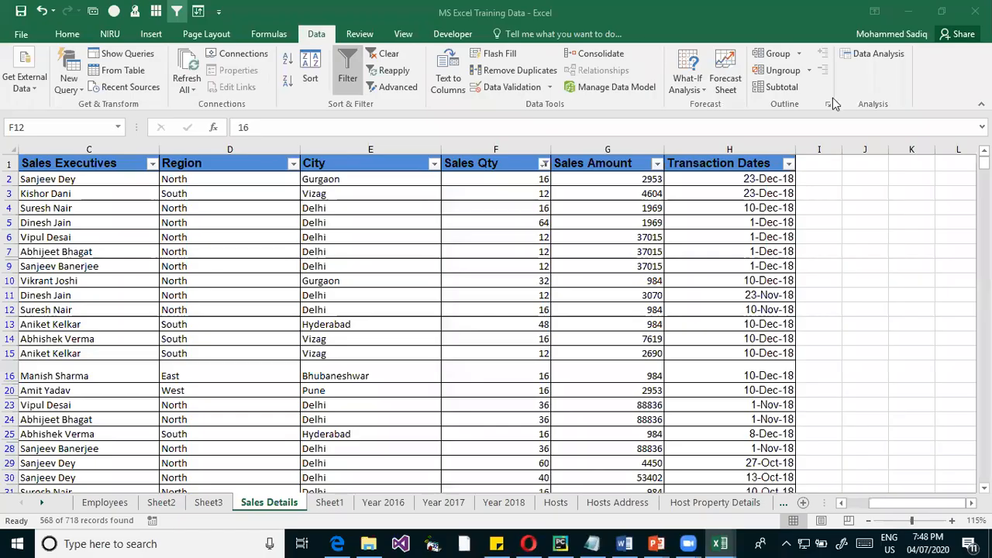
{"action": "left_click", "coordinate": [403, 279]}
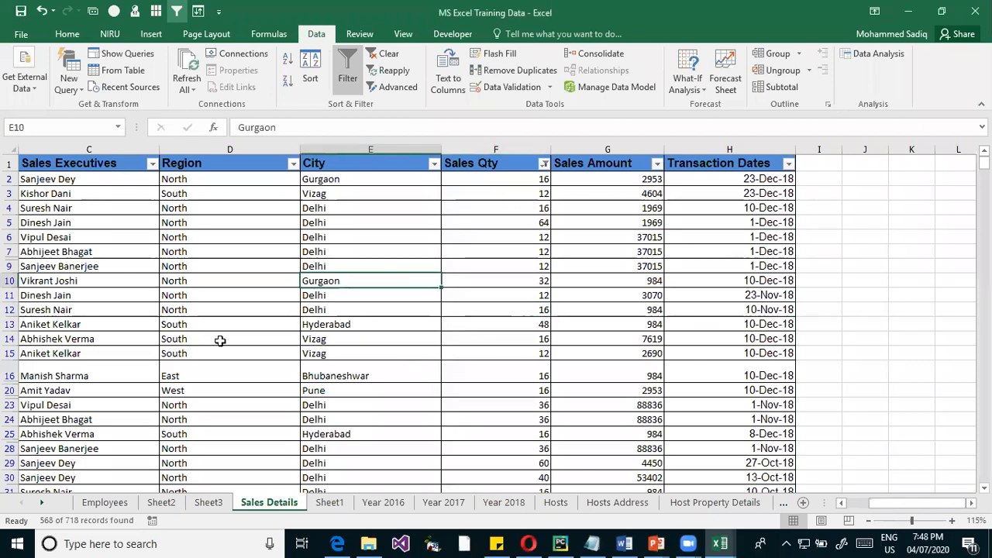
Switch to Notepad and extend the Subtotal line with "--> SUb divide the data in smaller section and then apply Totals on it"
{"action": "left_click", "coordinate": [592, 543]}
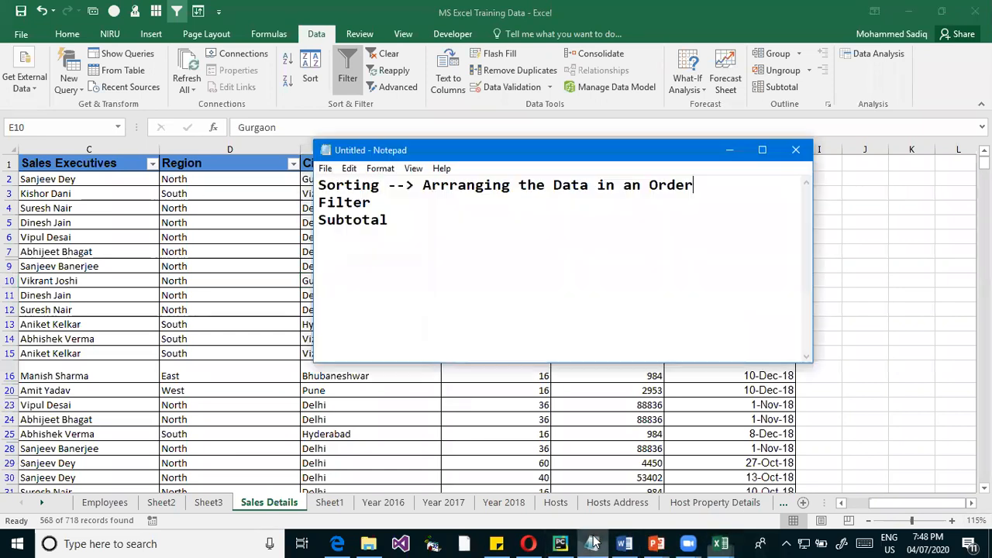
{"action": "left_click_drag", "start_coordinate": [389, 220], "coordinate": [304, 218]}
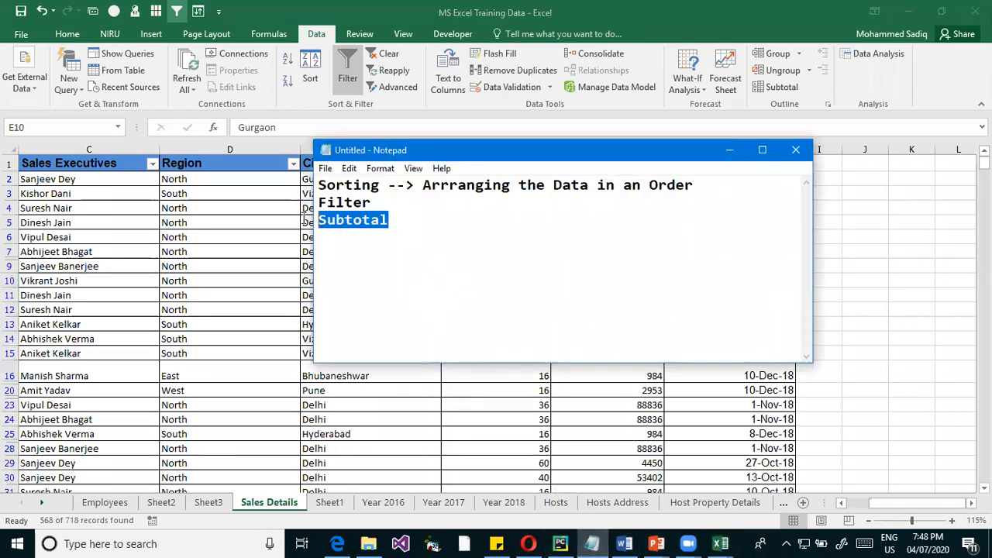
{"action": "left_click", "coordinate": [412, 219]}
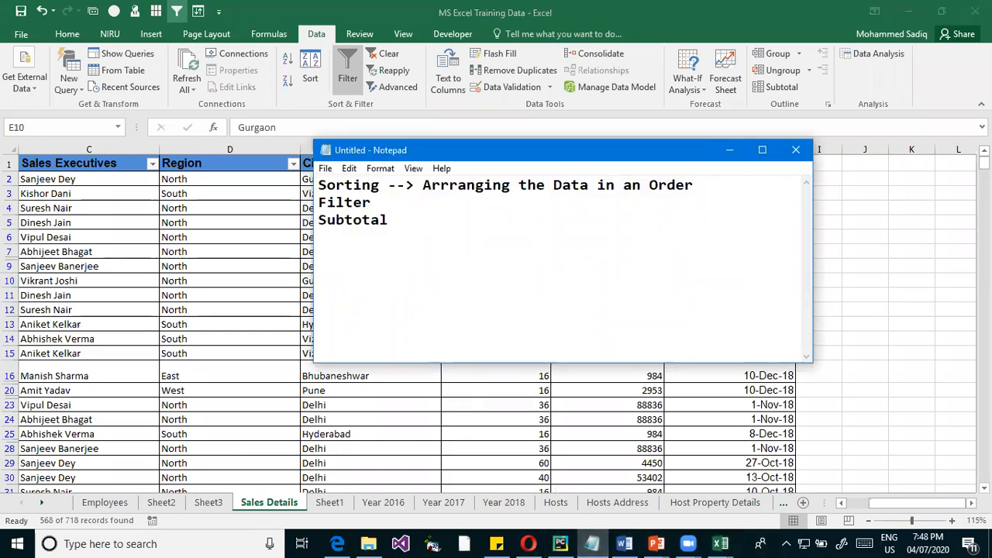
{"action": "type", "text": "--> SUb divide the data in"}
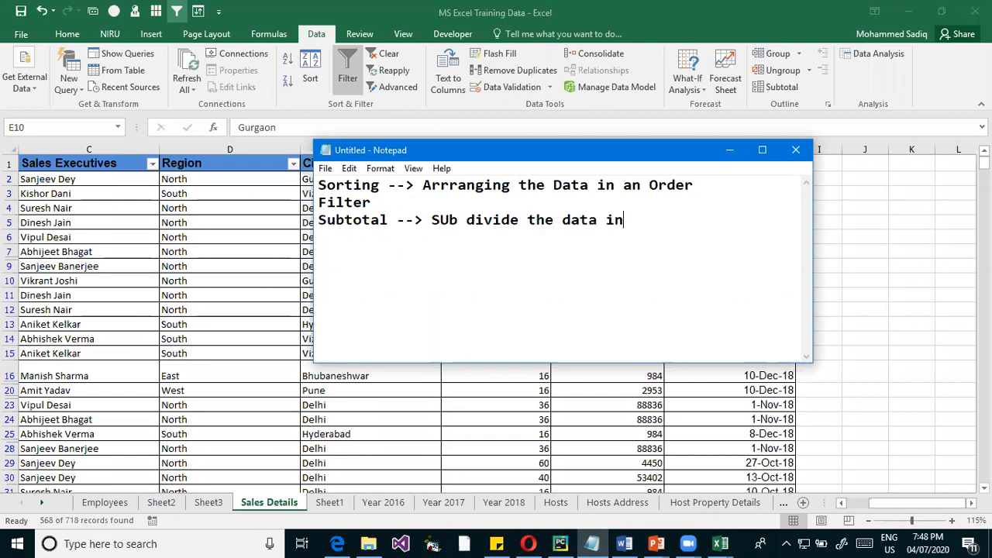
{"action": "type", "text": "ller sect"}
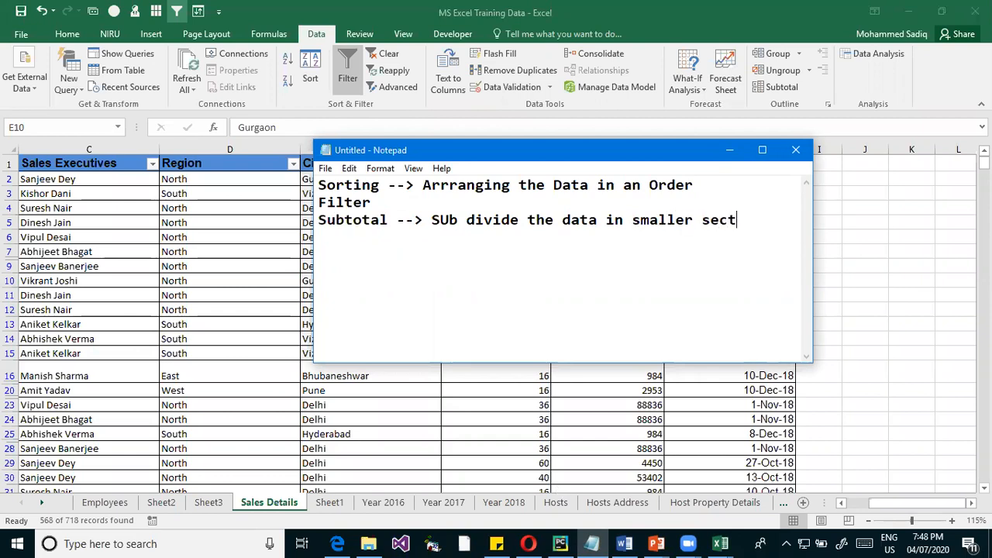
{"action": "type", "text": "ion and then apply Totals on it"}
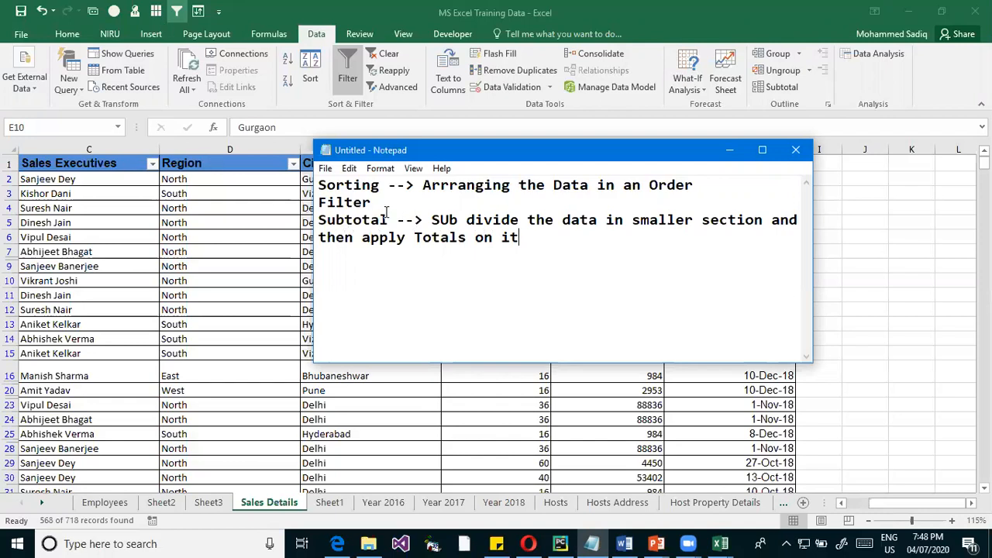
{"action": "left_click_drag", "start_coordinate": [344, 221], "coordinate": [268, 220]}
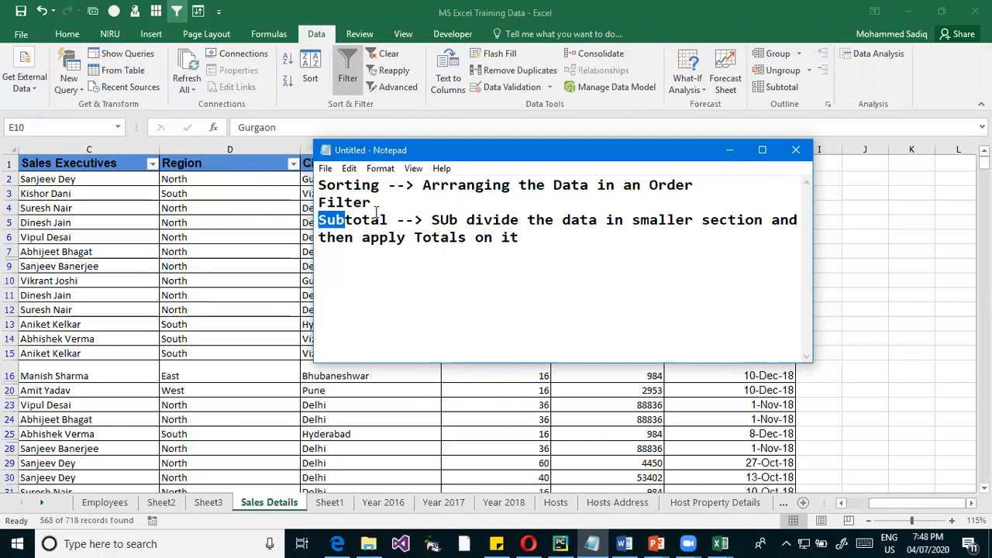
{"action": "left_click_drag", "start_coordinate": [388, 220], "coordinate": [294, 215]}
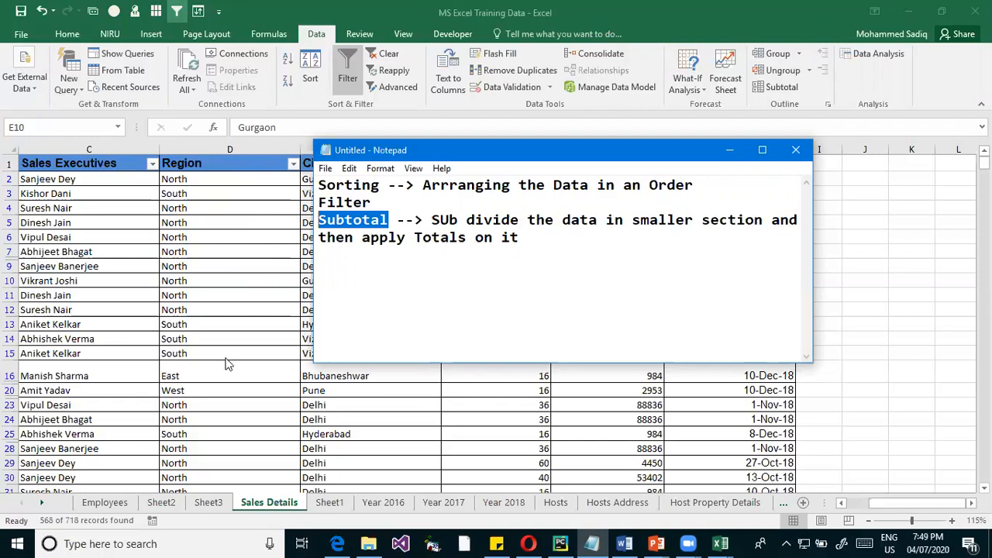
Switch back to Excel, remove all filtering from the Sales Details data, and auto-fit the height of row 16
{"action": "left_click", "coordinate": [202, 365]}
{"action": "left_click", "coordinate": [166, 341]}
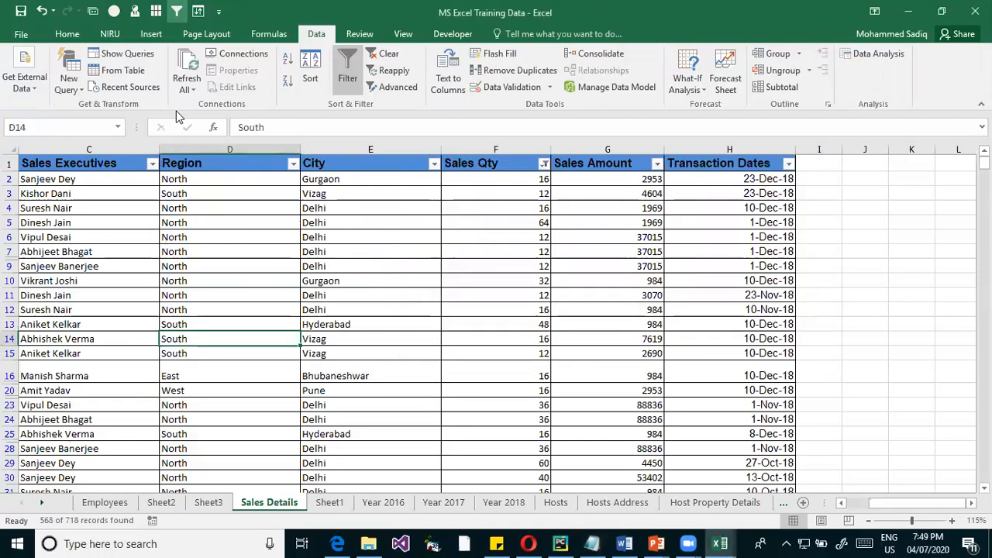
{"action": "left_click", "coordinate": [348, 74]}
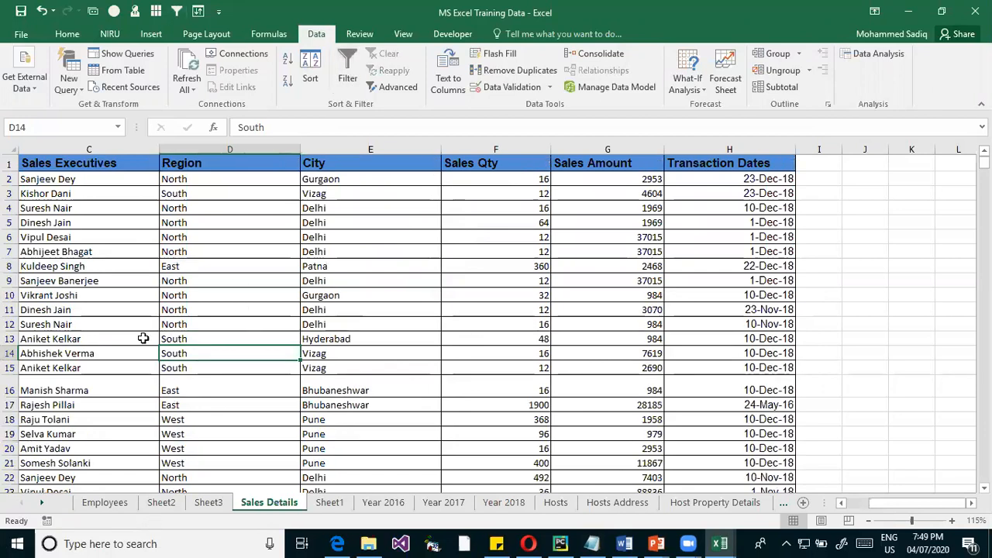
{"action": "double_click", "coordinate": [10, 397]}
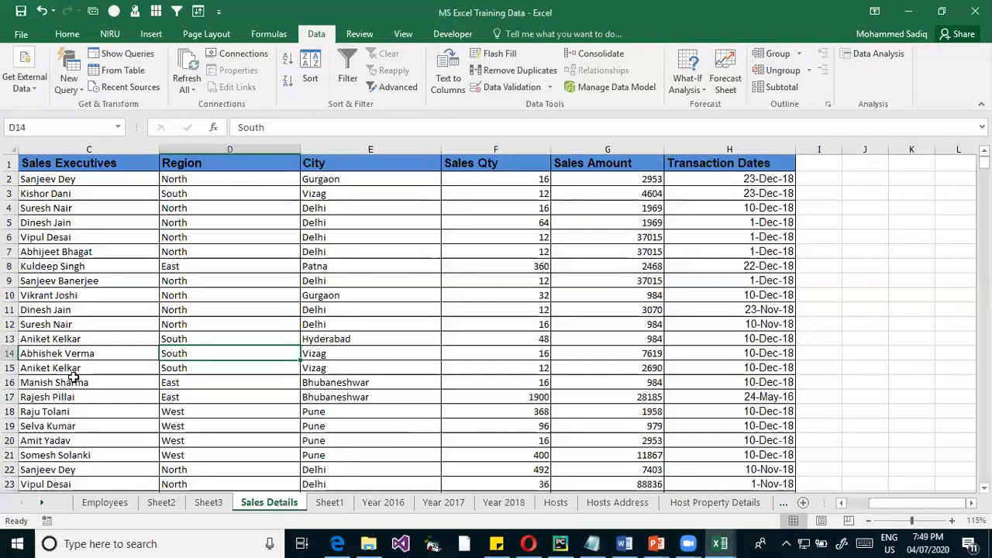
{"action": "left_click", "coordinate": [512, 308]}
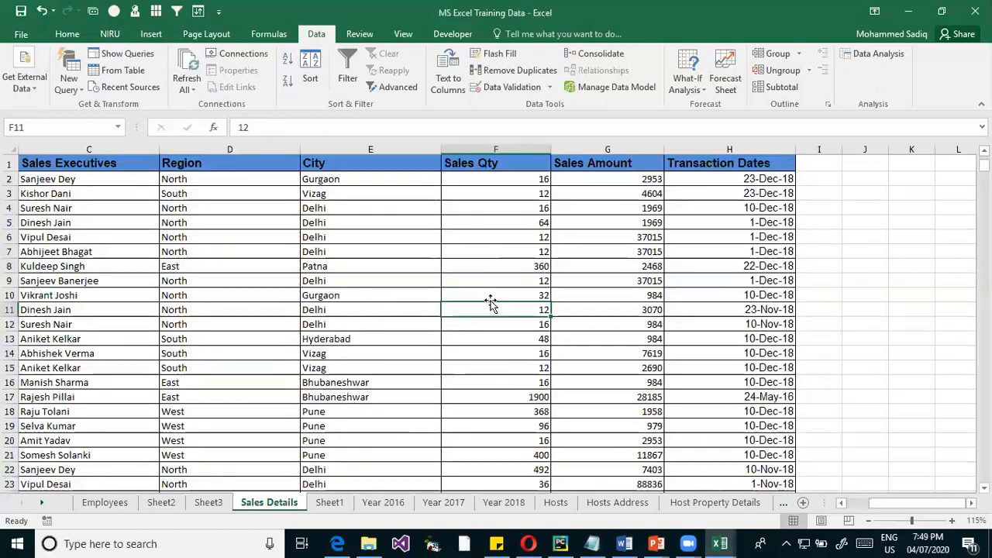
{"action": "left_click_drag", "start_coordinate": [489, 303], "coordinate": [68, 306]}
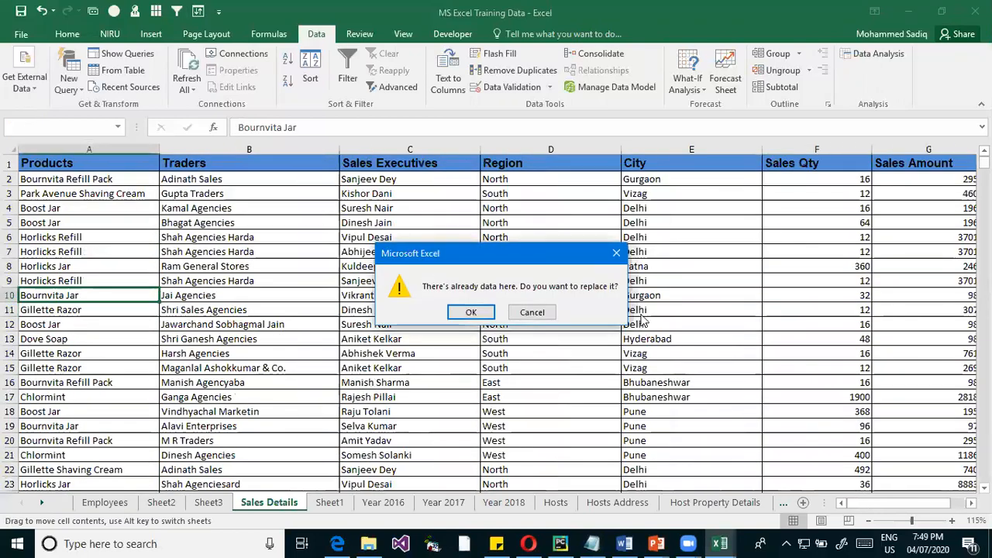
{"action": "left_click", "coordinate": [617, 253]}
Examine the Sales Qty and Sales Amount columns and the Region entries in D2:D14 as candidates for subtotals
{"action": "left_click", "coordinate": [851, 263]}
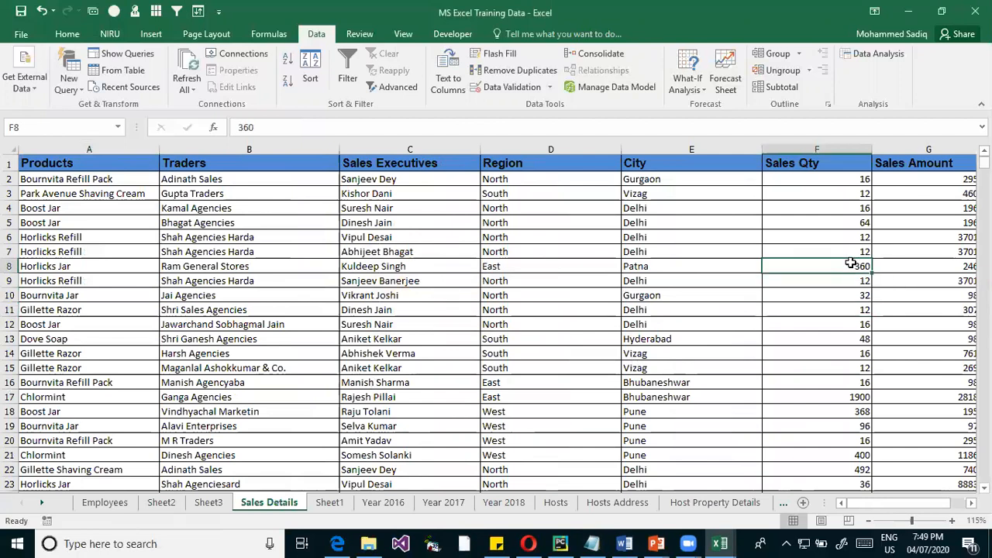
{"action": "key", "text": "Right"}
{"action": "key", "text": "Right"}
{"action": "key", "text": "Left"}
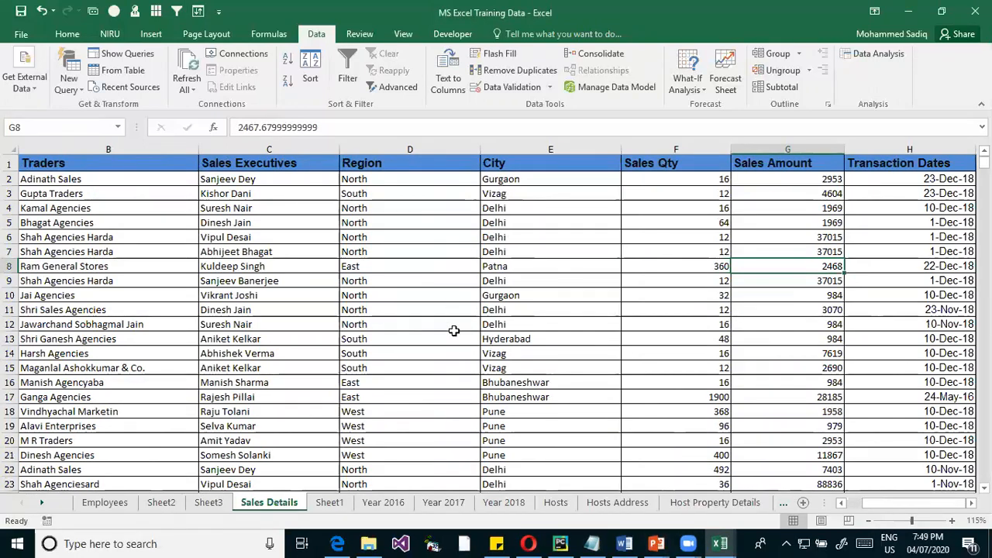
{"action": "left_click", "coordinate": [386, 161]}
{"action": "left_click_drag", "start_coordinate": [388, 179], "coordinate": [389, 361]}
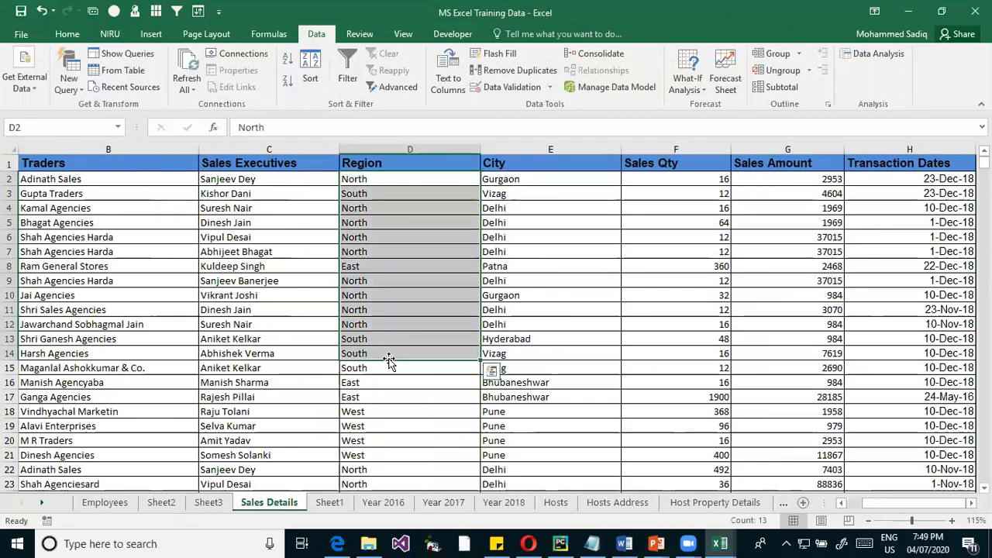
{"action": "left_click", "coordinate": [404, 212]}
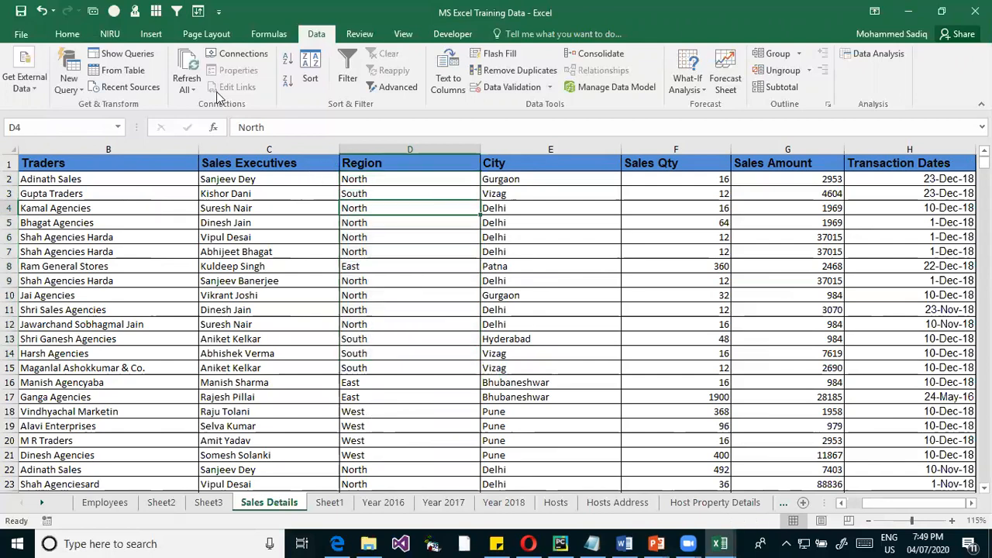
Sort the Sales Details data by Region using the custom list order North, South, East, West
{"action": "left_click", "coordinate": [310, 68]}
{"action": "left_click", "coordinate": [404, 293]}
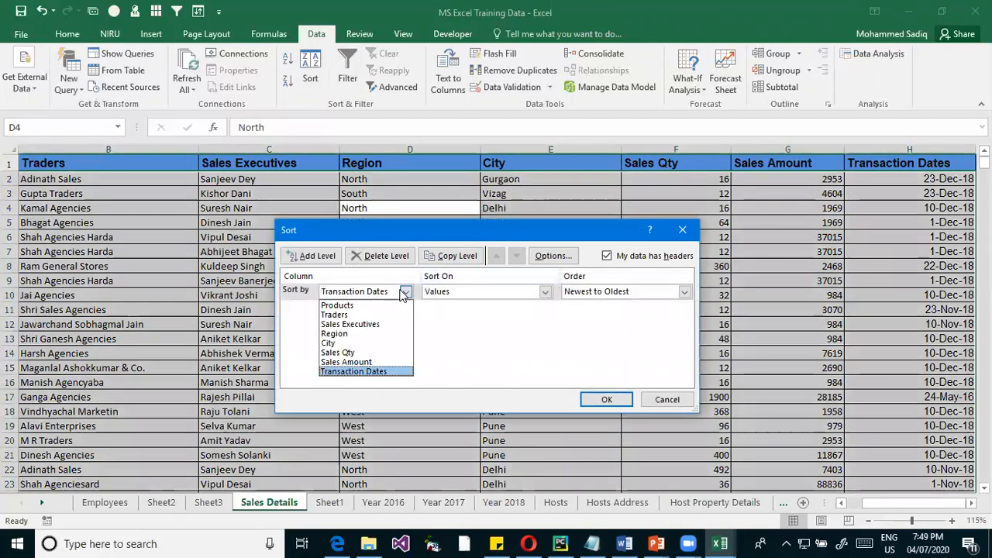
{"action": "left_click", "coordinate": [337, 335]}
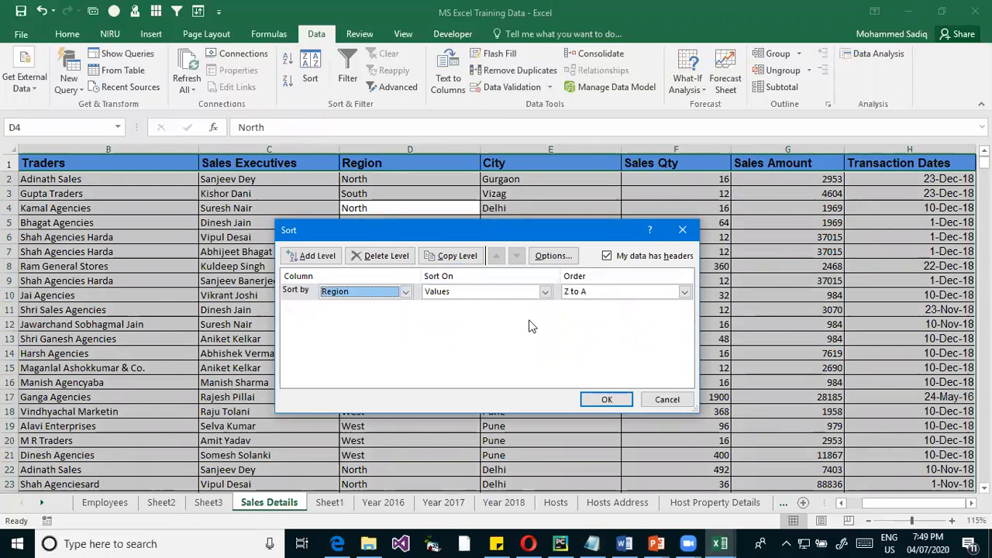
{"action": "left_click", "coordinate": [634, 294]}
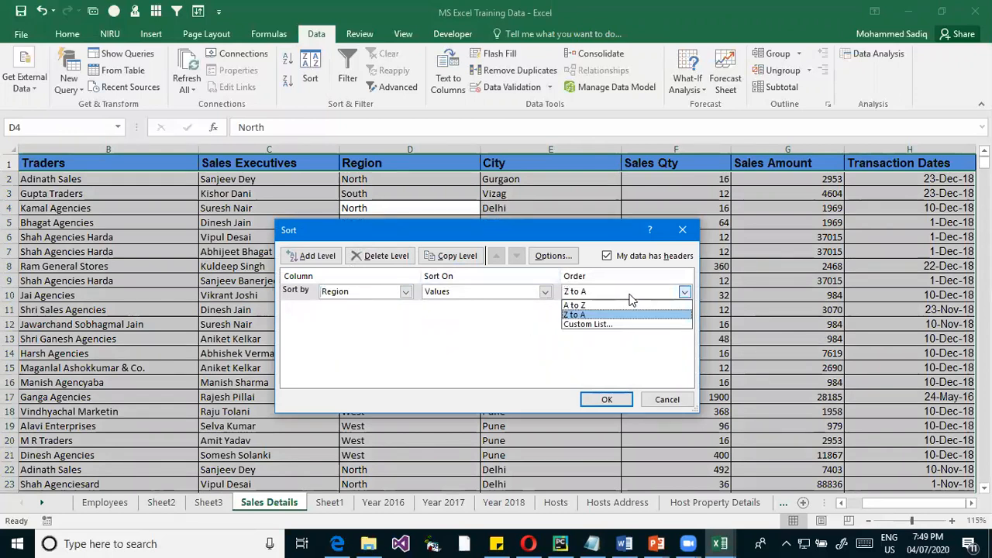
{"action": "left_click", "coordinate": [589, 323]}
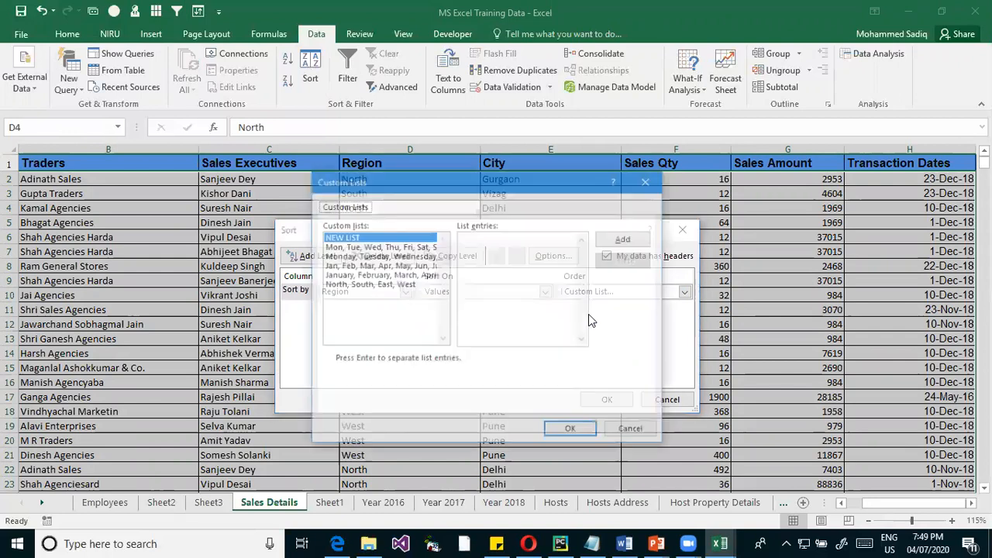
{"action": "left_click", "coordinate": [354, 285]}
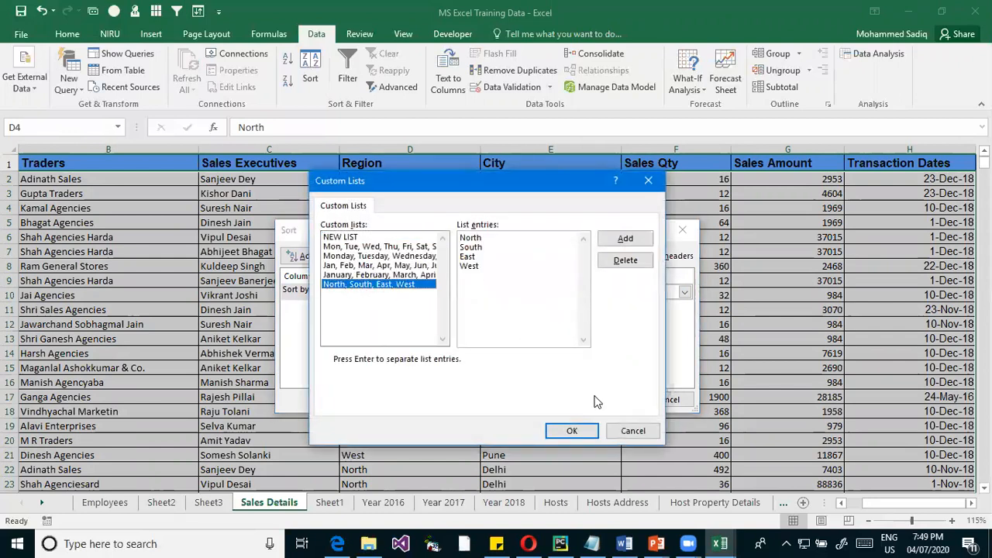
{"action": "left_click", "coordinate": [577, 431]}
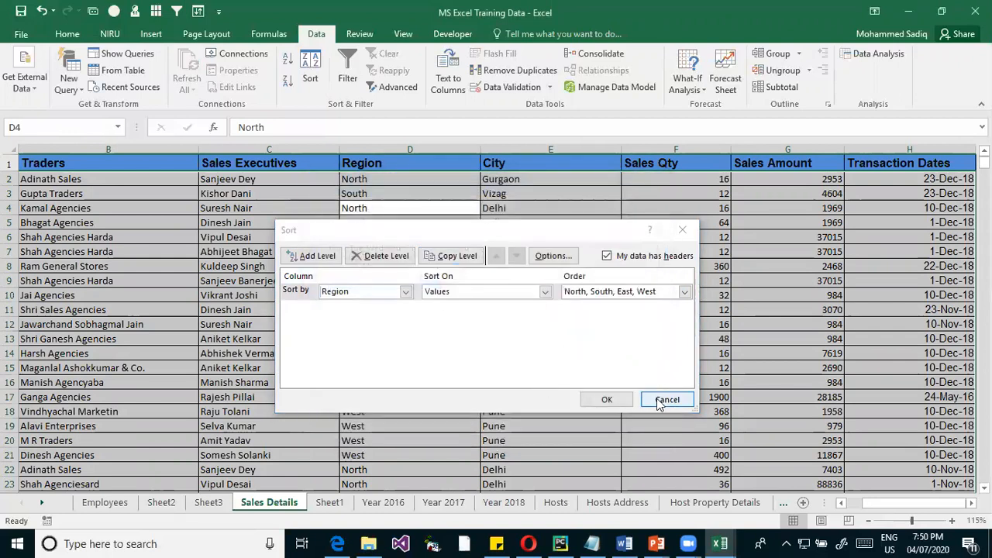
{"action": "left_click", "coordinate": [610, 400]}
Review the Region column down through the North, South and East groups, and return to its header in D1
{"action": "left_click_drag", "start_coordinate": [396, 193], "coordinate": [376, 377]}
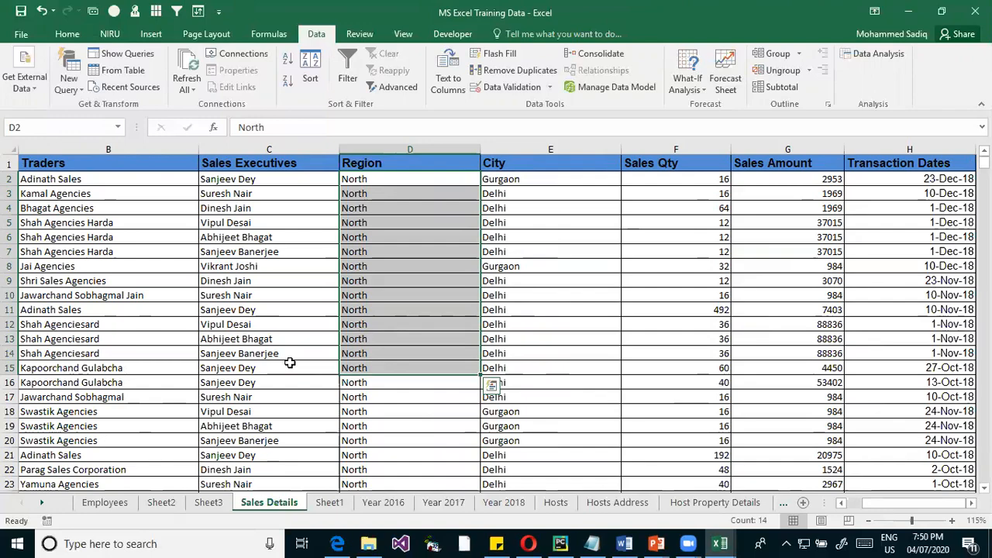
{"action": "left_click", "coordinate": [380, 224]}
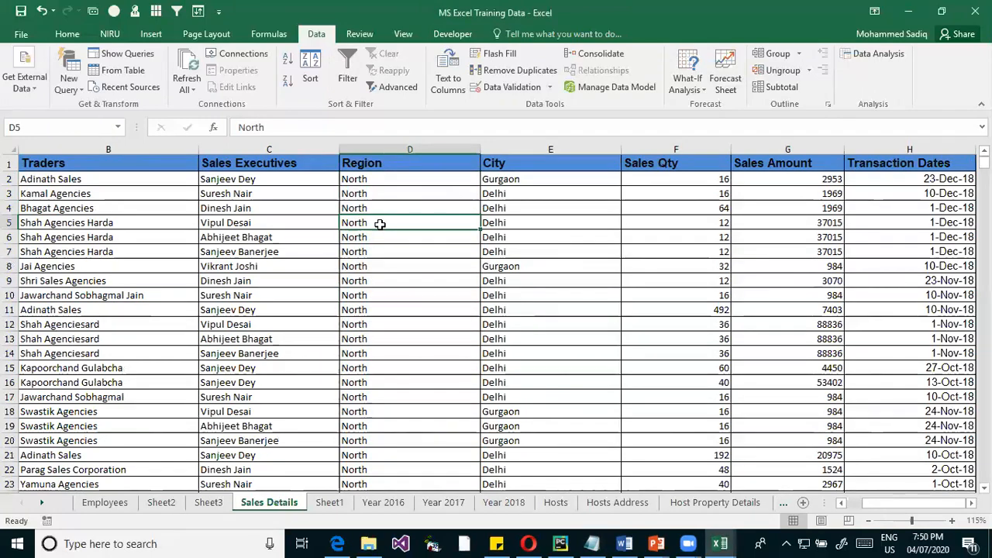
{"action": "scroll", "coordinate": [380, 224], "scroll_direction": "down", "scroll_amount": 20}
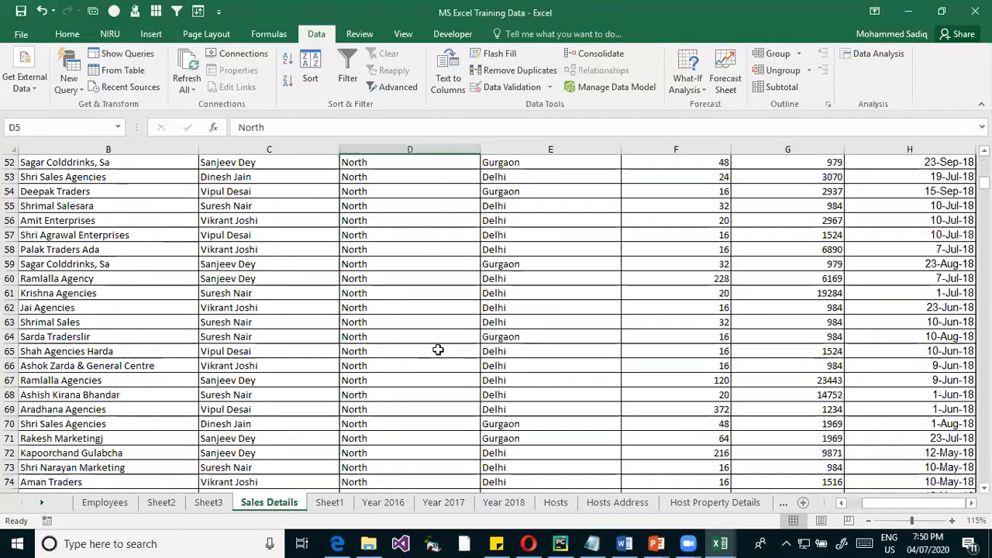
{"action": "scroll", "coordinate": [437, 360], "scroll_direction": "down", "scroll_amount": 20}
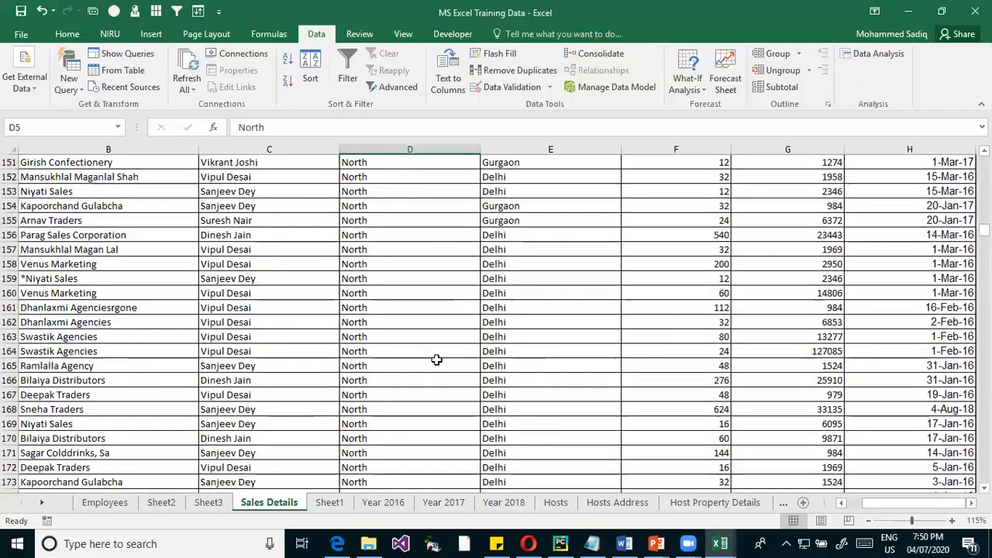
{"action": "scroll", "coordinate": [436, 359], "scroll_direction": "down", "scroll_amount": 13}
{"action": "left_click_drag", "start_coordinate": [426, 279], "coordinate": [412, 468]}
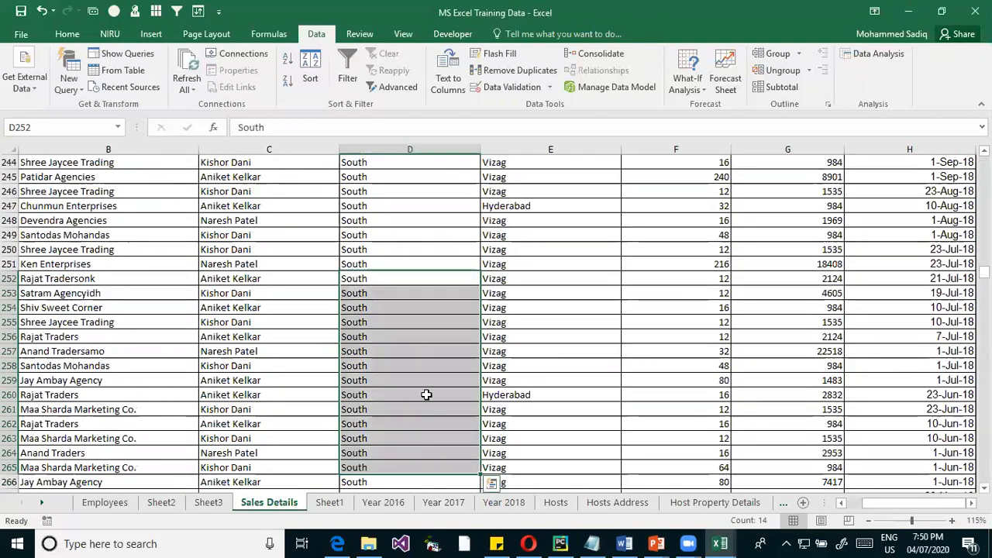
{"action": "scroll", "coordinate": [390, 383], "scroll_direction": "down", "scroll_amount": 7}
{"action": "scroll", "coordinate": [389, 382], "scroll_direction": "down", "scroll_amount": 20}
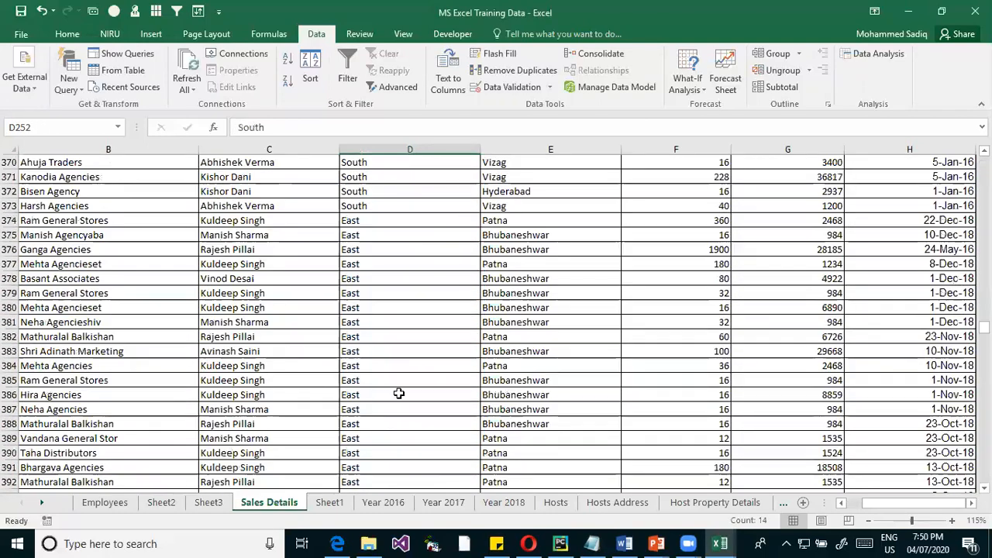
{"action": "scroll", "coordinate": [398, 394], "scroll_direction": "down", "scroll_amount": 20}
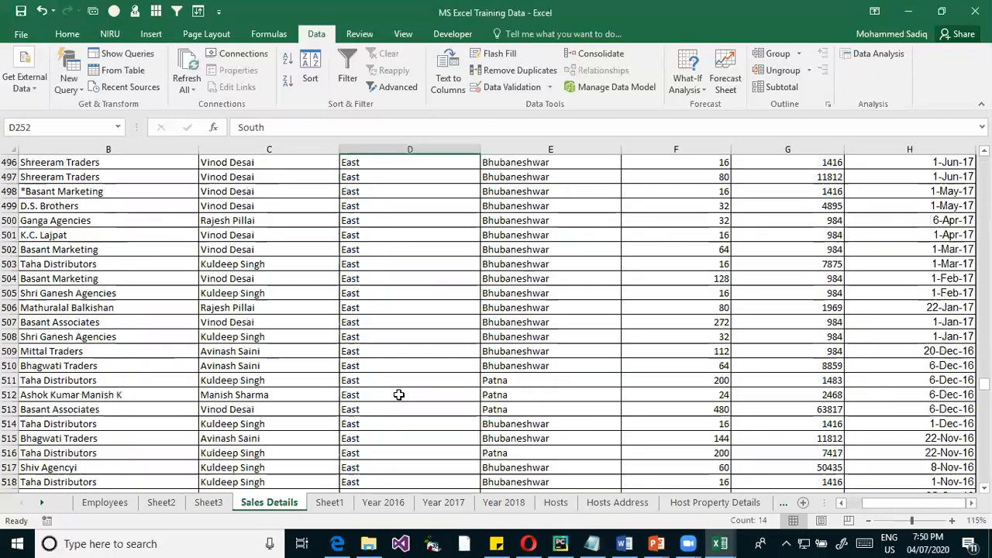
{"action": "scroll", "coordinate": [398, 394], "scroll_direction": "up", "scroll_amount": 3}
{"action": "scroll", "coordinate": [398, 391], "scroll_direction": "down", "scroll_amount": 8}
{"action": "left_click", "coordinate": [398, 332]}
{"action": "key", "text": "ctrl+Up"}
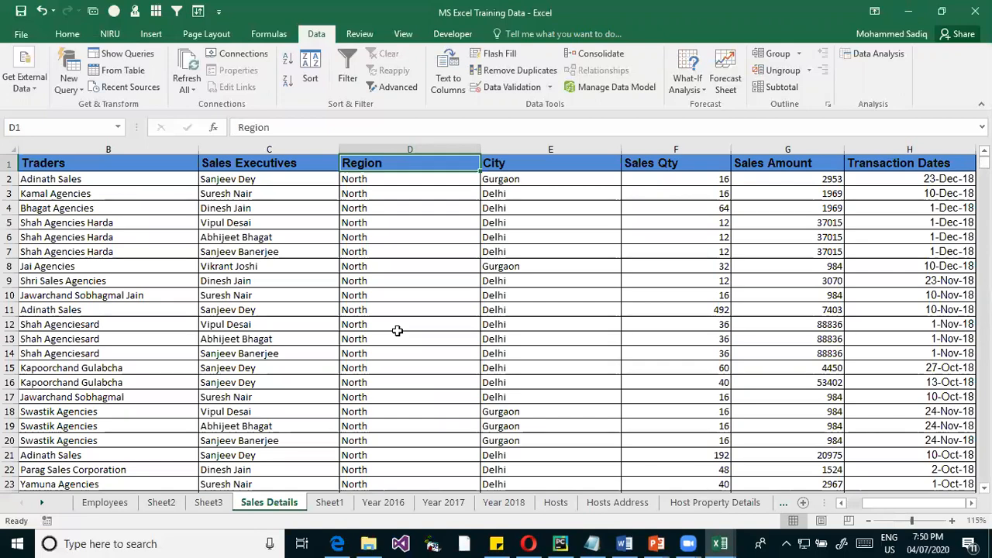
Examine the boundary between the North and South groups in the Region column at D210:D211
{"action": "scroll", "coordinate": [373, 193], "scroll_direction": "down", "scroll_amount": 20}
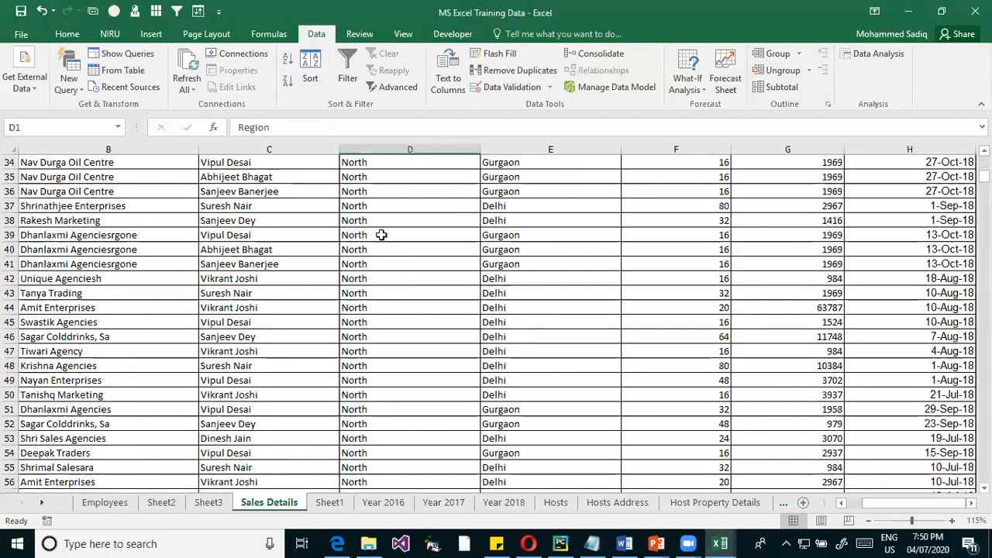
{"action": "left_click_drag", "start_coordinate": [385, 236], "coordinate": [386, 407]}
{"action": "scroll", "coordinate": [386, 407], "scroll_direction": "down", "scroll_amount": 20}
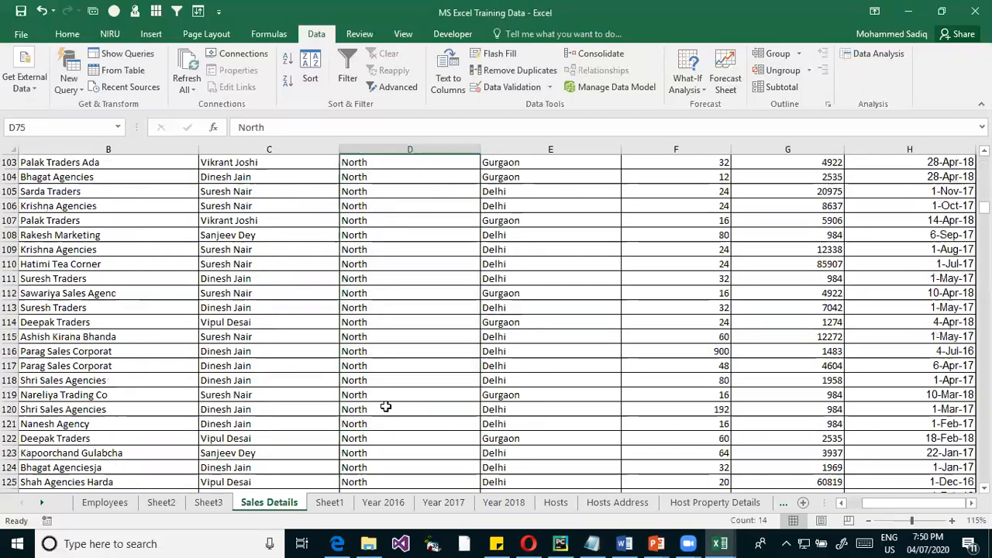
{"action": "scroll", "coordinate": [385, 407], "scroll_direction": "down", "scroll_amount": 5}
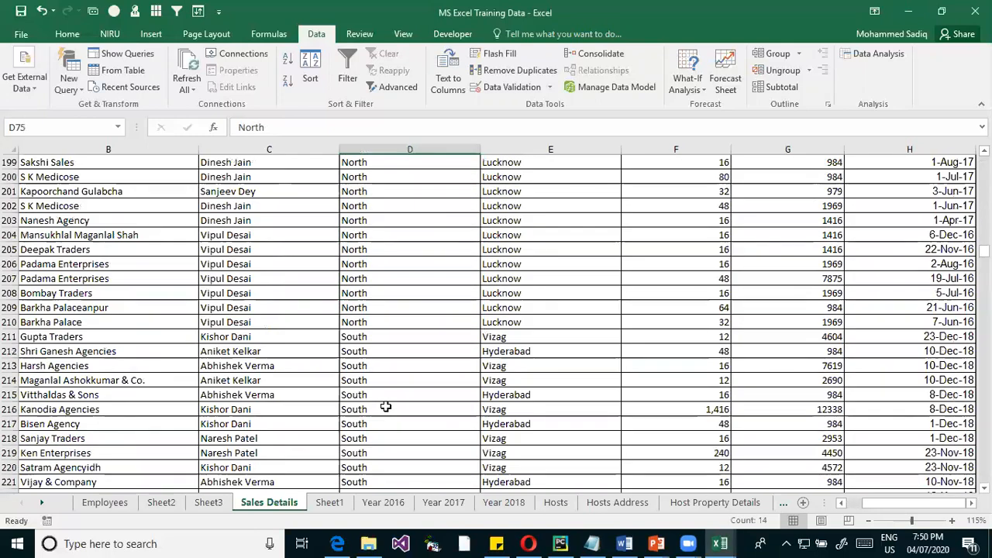
{"action": "left_click_drag", "start_coordinate": [350, 318], "coordinate": [12, 320]}
{"action": "mouse_move", "coordinate": [215, 329]}
{"action": "left_mouse_down"}
{"action": "mouse_move", "coordinate": [412, 305]}
{"action": "mouse_move", "coordinate": [412, 297]}
{"action": "mouse_move", "coordinate": [112, 293]}
{"action": "mouse_move", "coordinate": [628, 339]}
{"action": "mouse_move", "coordinate": [511, 335]}
{"action": "mouse_move", "coordinate": [553, 327]}
{"action": "mouse_move", "coordinate": [555, 362]}
{"action": "left_mouse_up"}
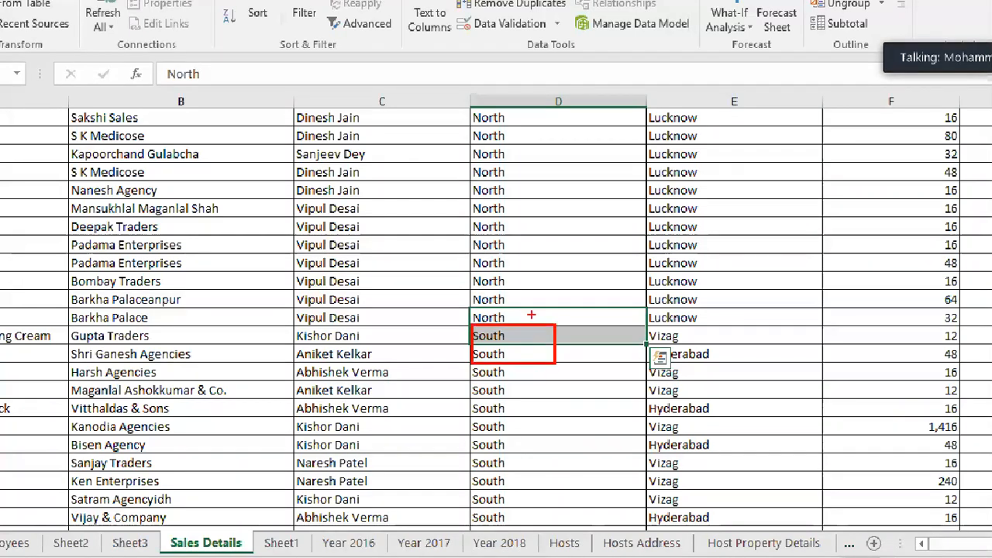
{"action": "left_click_drag", "start_coordinate": [477, 319], "coordinate": [671, 328]}
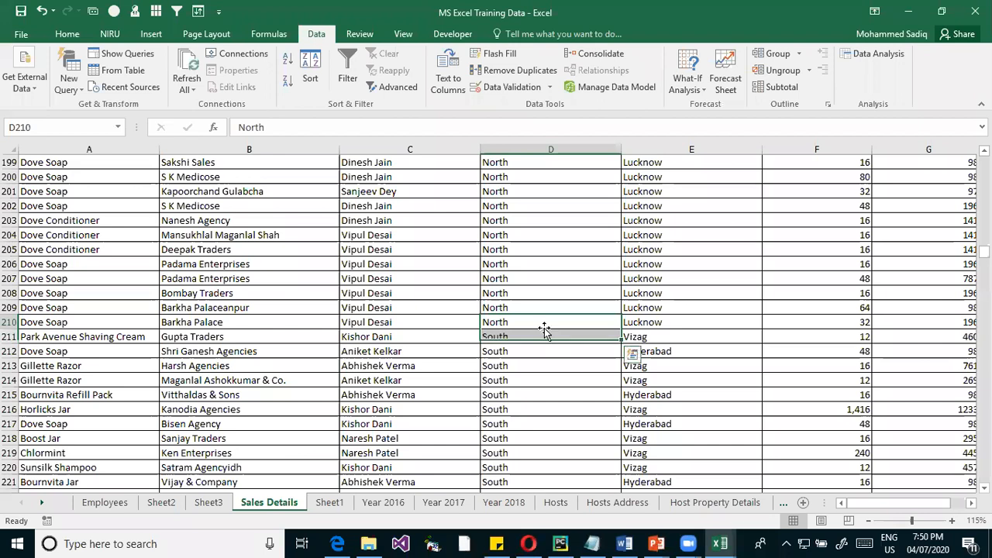
Select the North region's Sales Amount entries from G210 up to the column header to check their total
{"action": "left_click", "coordinate": [544, 327]}
{"action": "key", "text": "Right"}
{"action": "key", "text": "Right"}
{"action": "key", "text": "Right"}
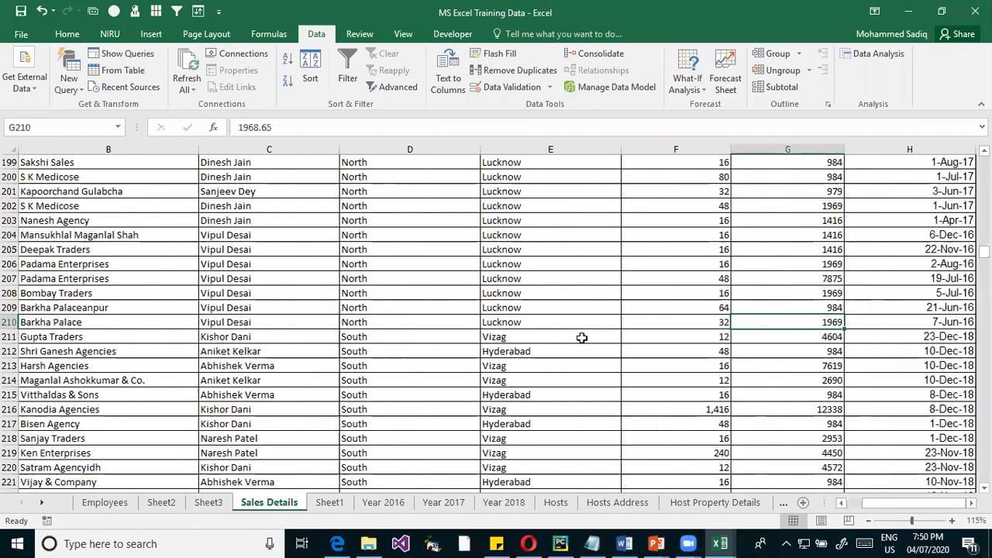
{"action": "key", "text": "Left"}
{"action": "key", "text": "Right"}
{"action": "key", "text": "Left"}
{"action": "key", "text": "Right"}
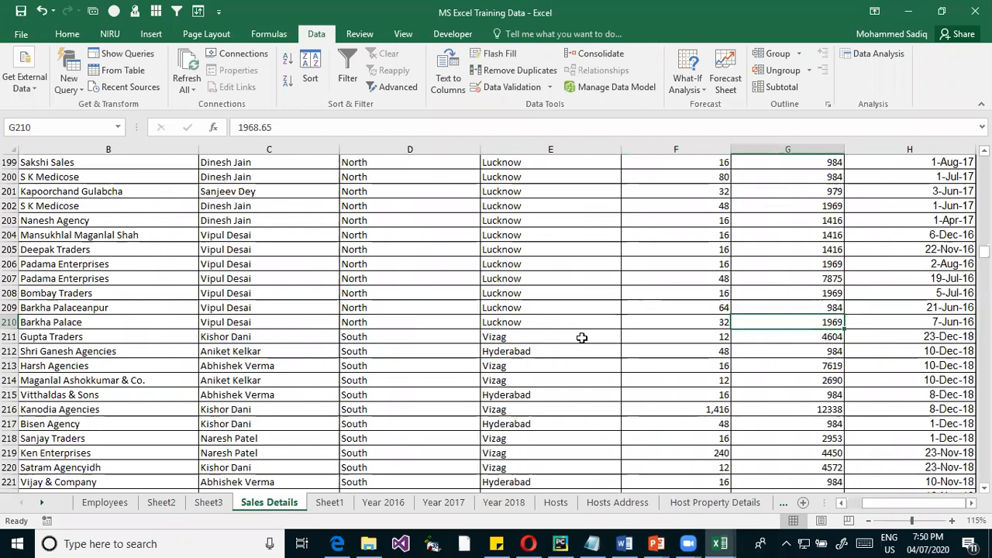
{"action": "key", "text": "ctrl+shift+Up"}
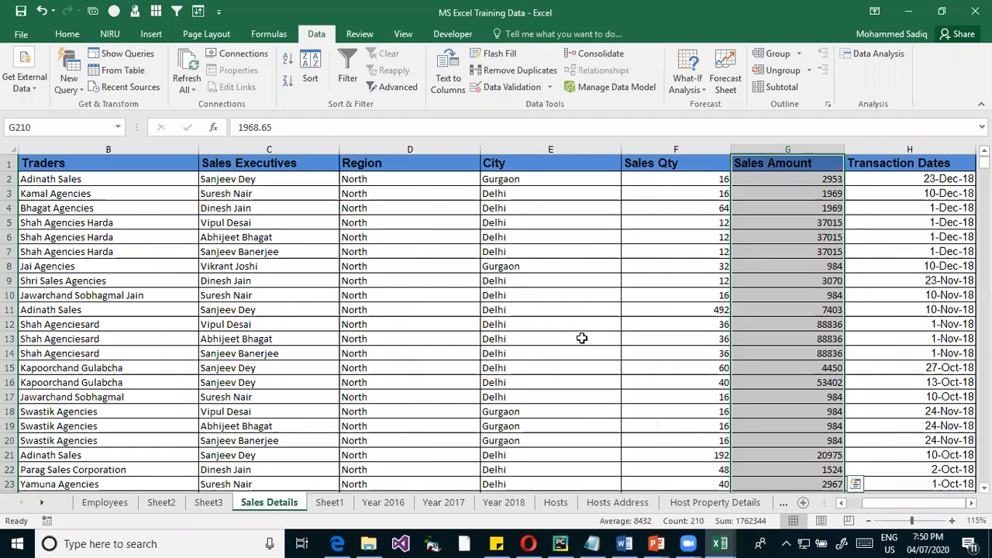
Start a Subtotal on the sorted data, grouping at each change in Region, and move the dialog aside
{"action": "left_click", "coordinate": [535, 299]}
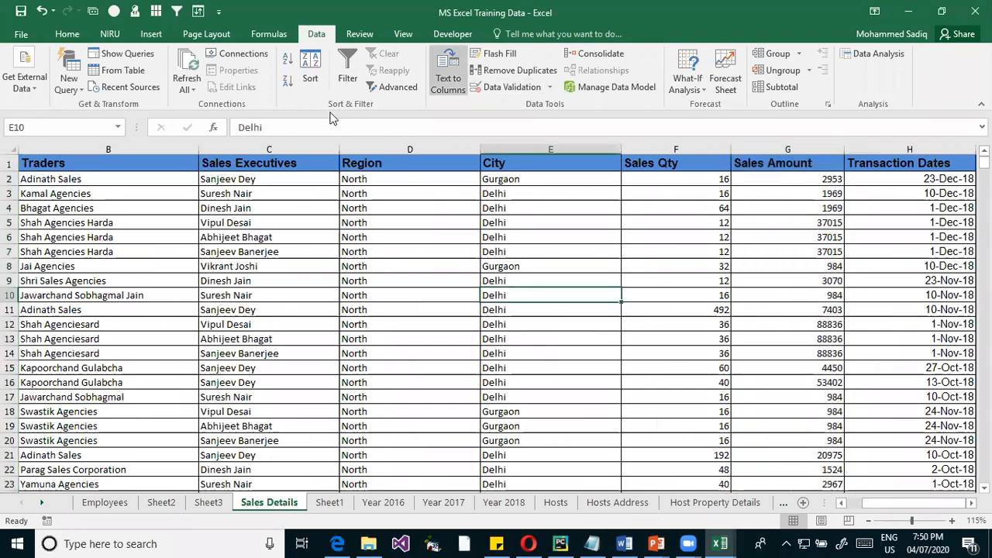
{"action": "left_click", "coordinate": [433, 219]}
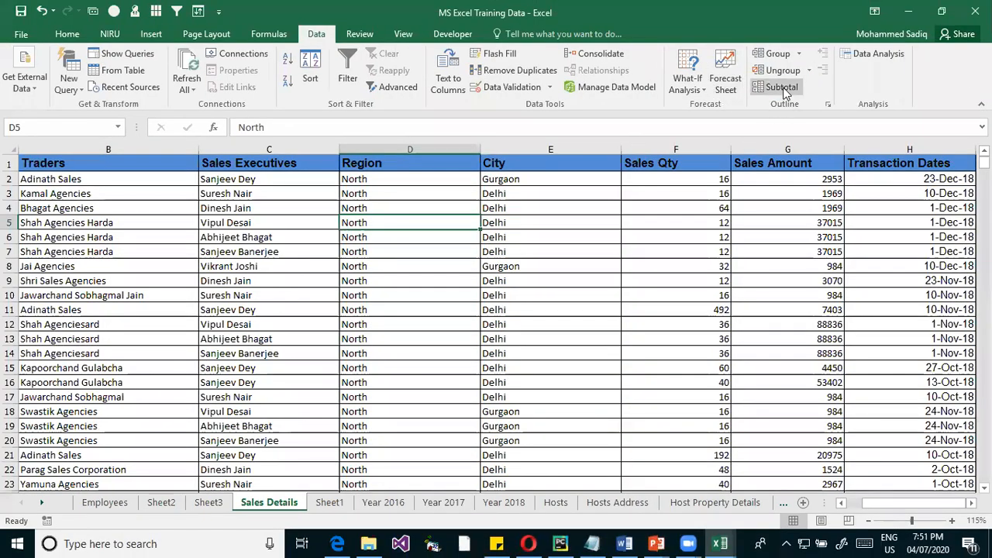
{"action": "left_click", "coordinate": [782, 87]}
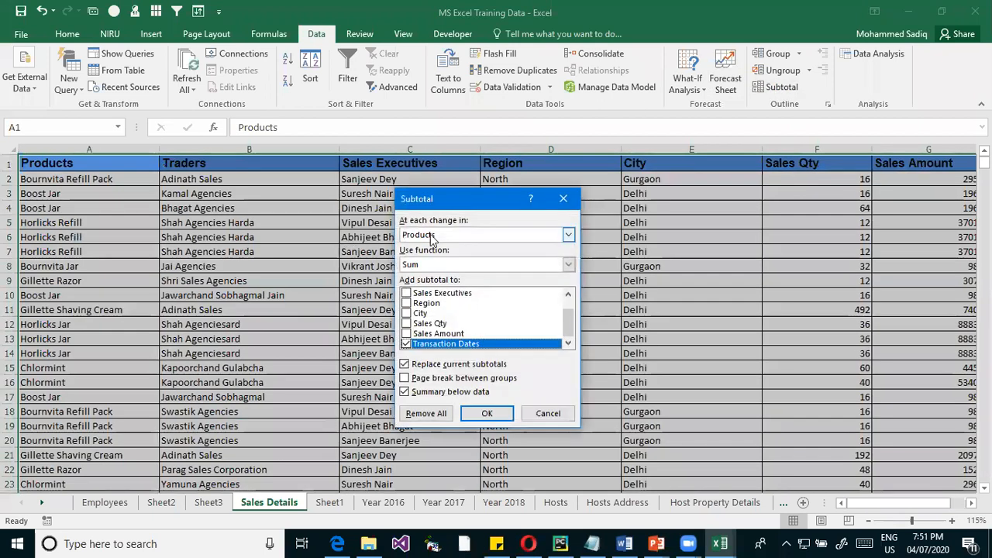
{"action": "left_click", "coordinate": [430, 234]}
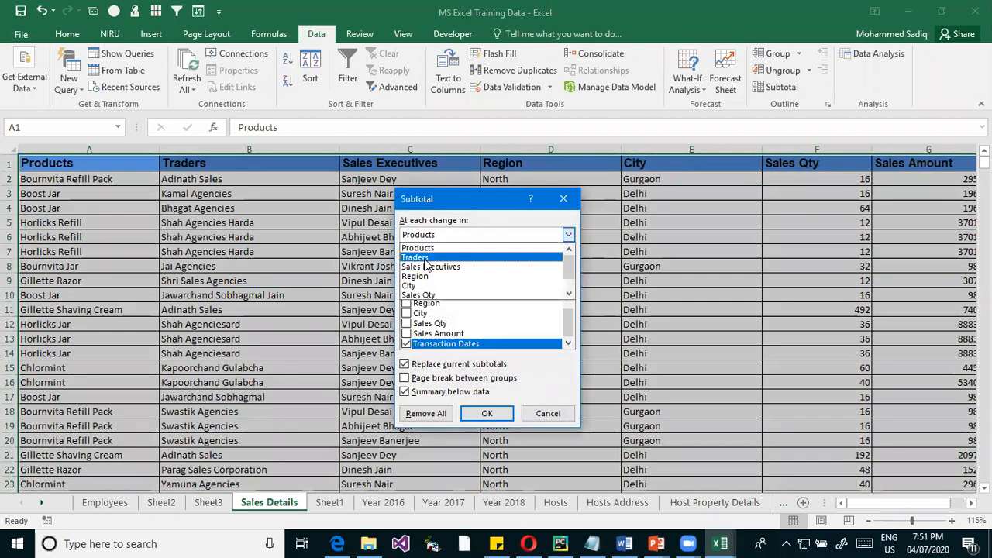
{"action": "left_click", "coordinate": [429, 277]}
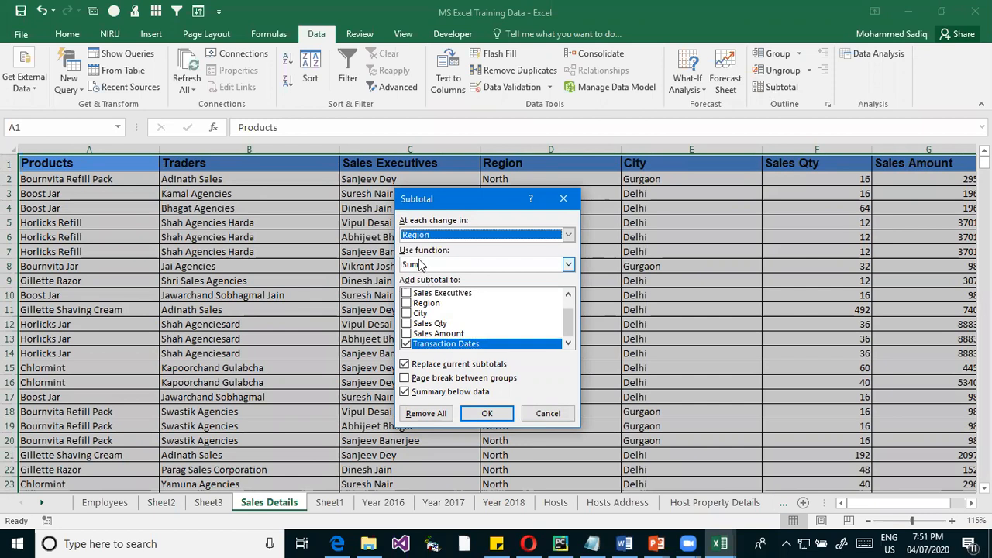
{"action": "left_click_drag", "start_coordinate": [463, 205], "coordinate": [345, 207]}
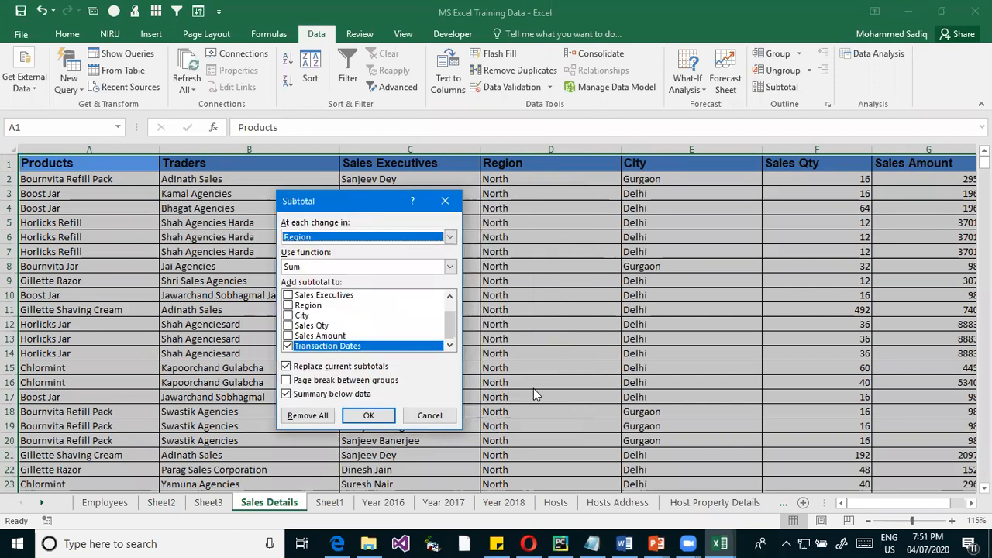
Review the subtotal functions, choose Sum, add the subtotal to Sales Amount instead of Transaction Dates, and apply it
{"action": "left_click", "coordinate": [310, 268]}
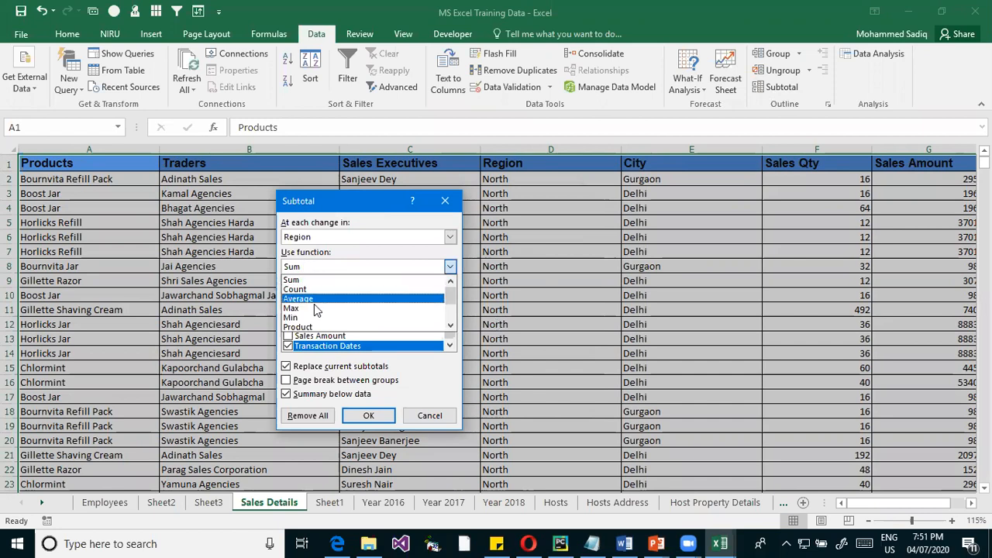
{"action": "scroll", "coordinate": [339, 324], "scroll_direction": "down", "scroll_amount": 2}
{"action": "scroll", "coordinate": [331, 320], "scroll_direction": "up", "scroll_amount": 2}
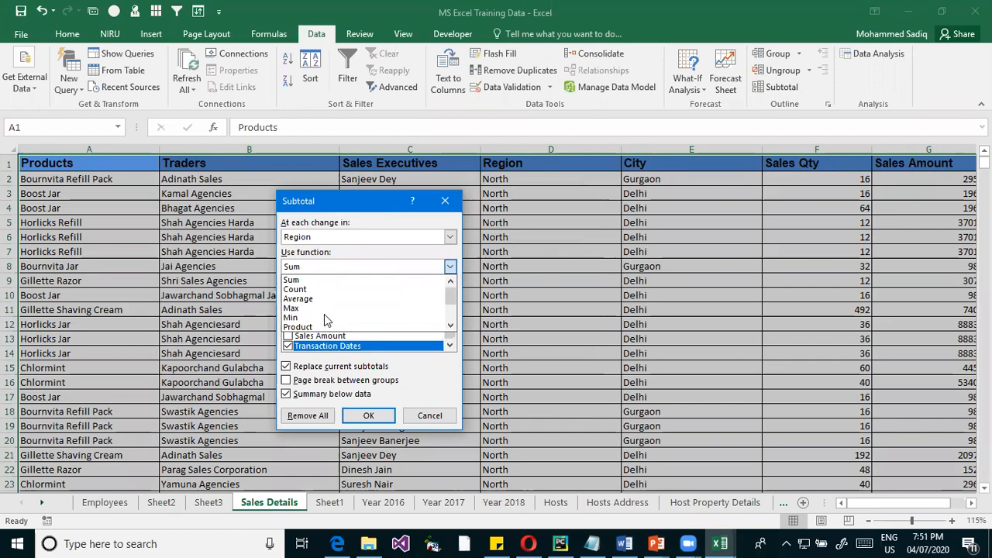
{"action": "left_click", "coordinate": [313, 280]}
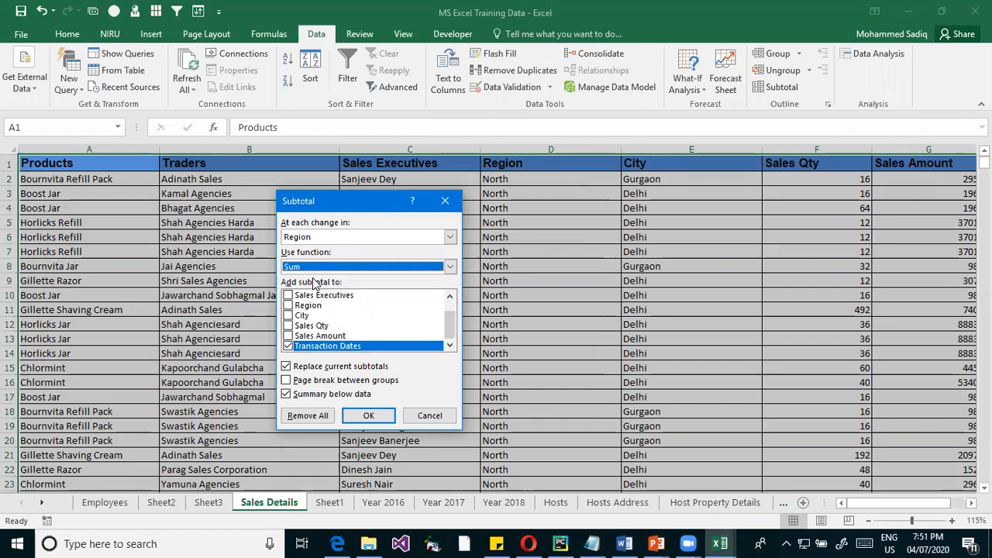
{"action": "left_click", "coordinate": [288, 346]}
{"action": "left_click", "coordinate": [289, 337]}
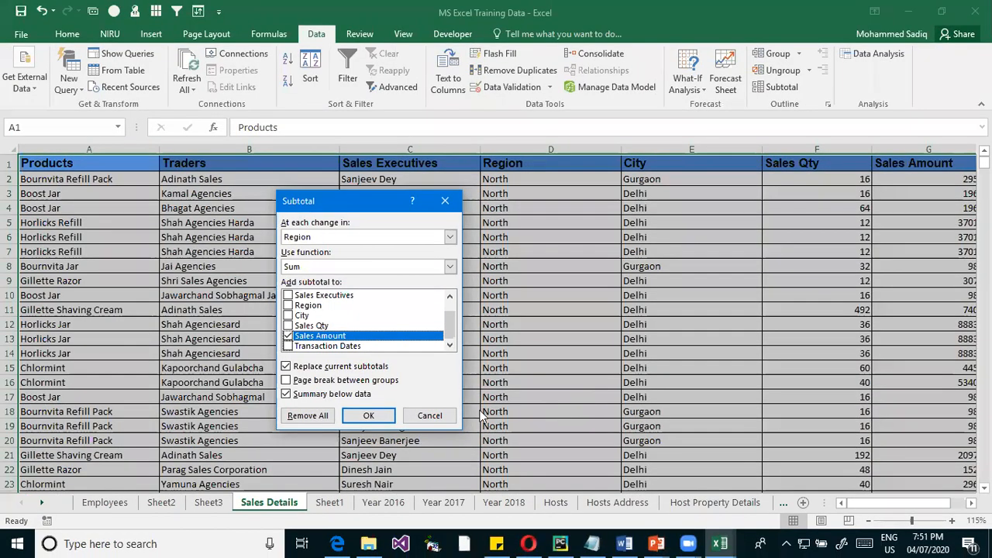
{"action": "left_click", "coordinate": [368, 415]}
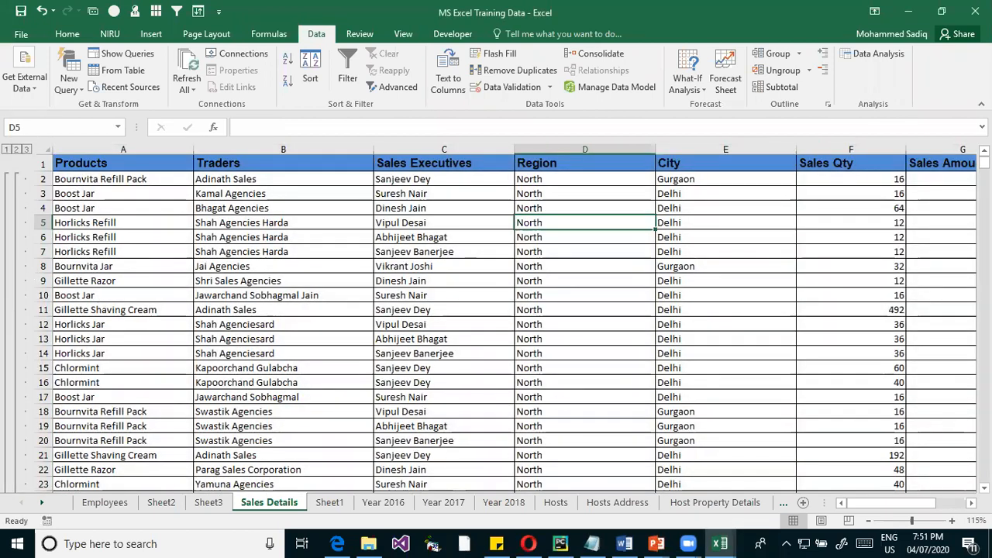
Find the North Total row below the North group and examine its subtotal formula in the Sales Amount column at G211
{"action": "scroll", "coordinate": [762, 331], "scroll_direction": "down", "scroll_amount": 20}
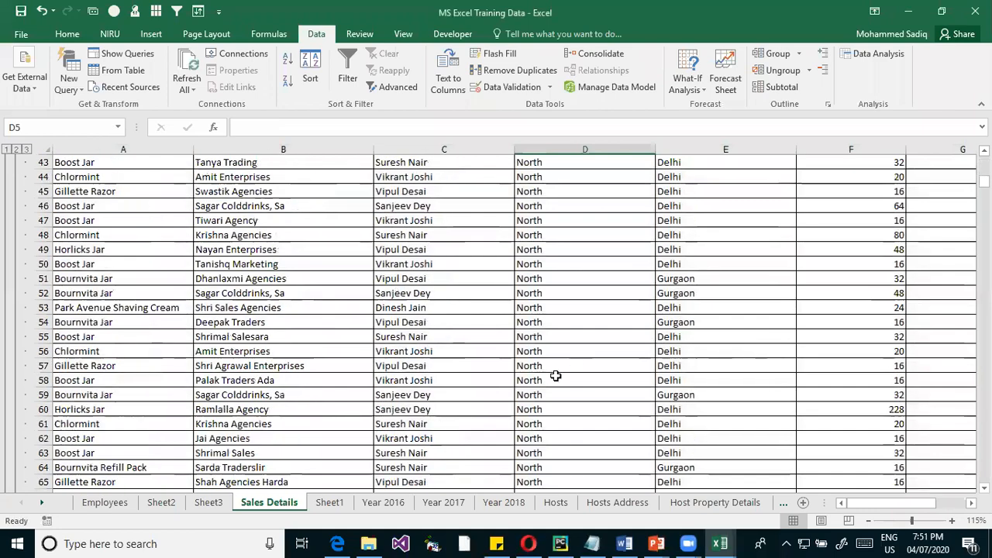
{"action": "scroll", "coordinate": [556, 376], "scroll_direction": "down", "scroll_amount": 20}
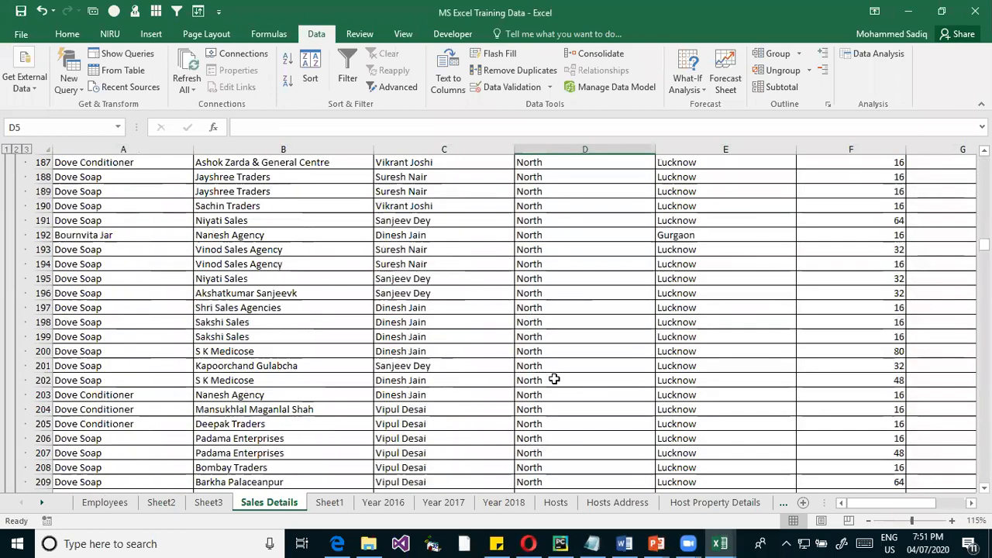
{"action": "scroll", "coordinate": [555, 379], "scroll_direction": "down", "scroll_amount": 7}
{"action": "scroll", "coordinate": [554, 376], "scroll_direction": "up", "scroll_amount": 8}
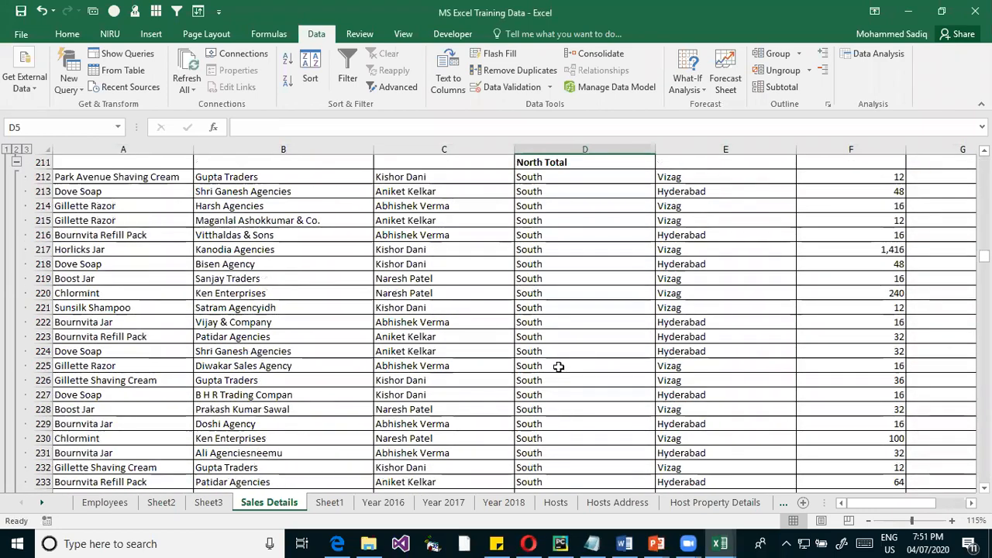
{"action": "left_click_drag", "start_coordinate": [538, 261], "coordinate": [649, 252]}
{"action": "key", "text": "Right"}
{"action": "key", "text": "Right"}
{"action": "key", "text": "Right"}
{"action": "key", "text": "Right"}
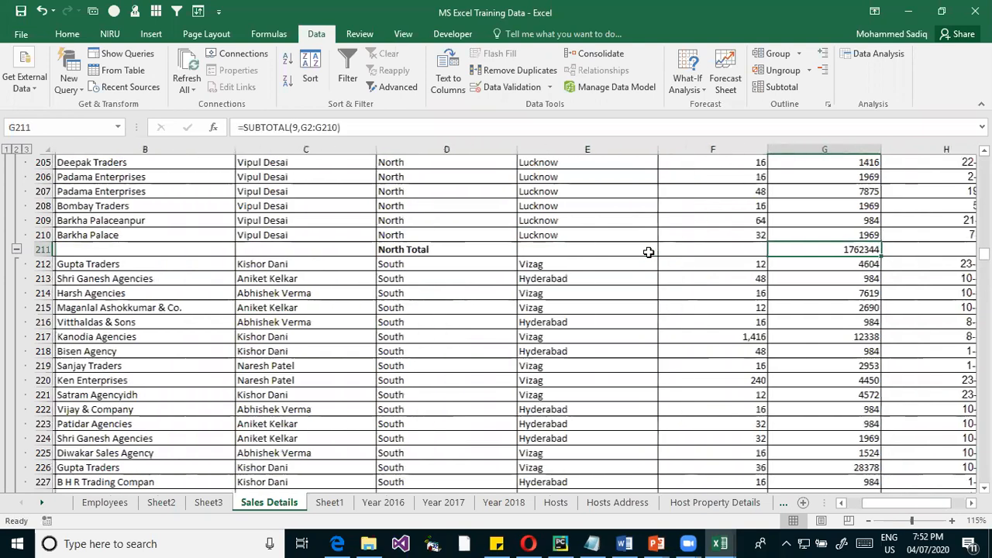
{"action": "key", "text": "Left"}
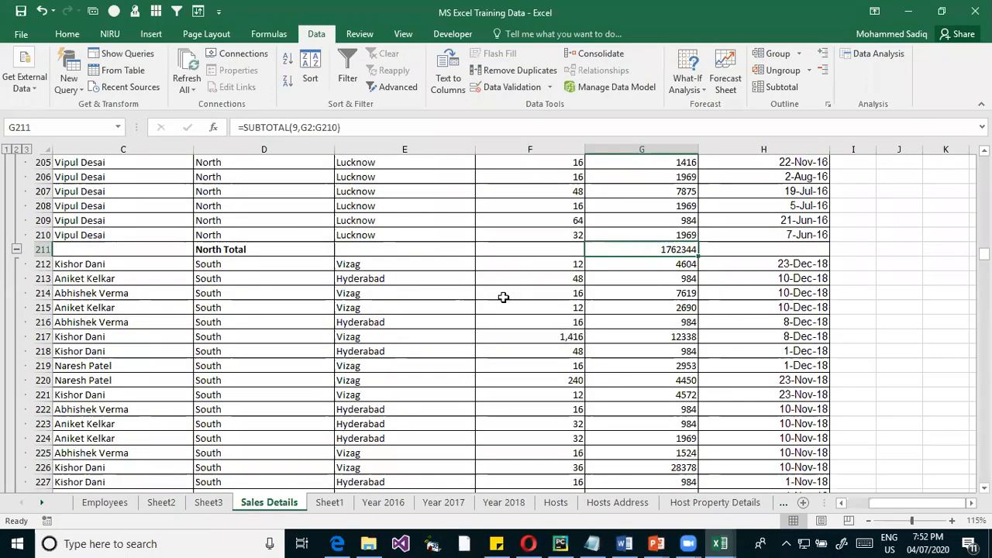
Undo the region subtotals and sort the data again by Region in the custom order North, South, East, West
{"action": "key", "text": "ctrl+z"}
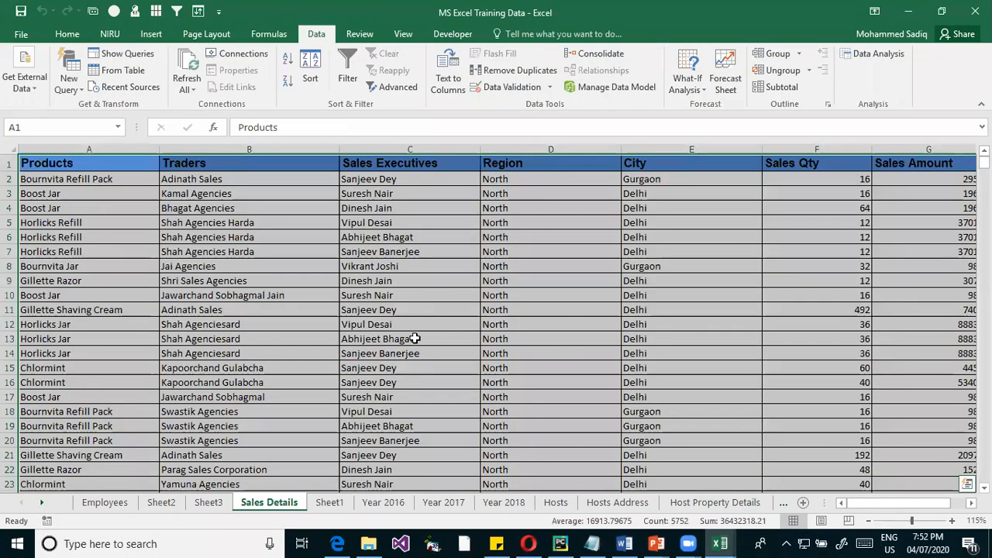
{"action": "left_click", "coordinate": [597, 221]}
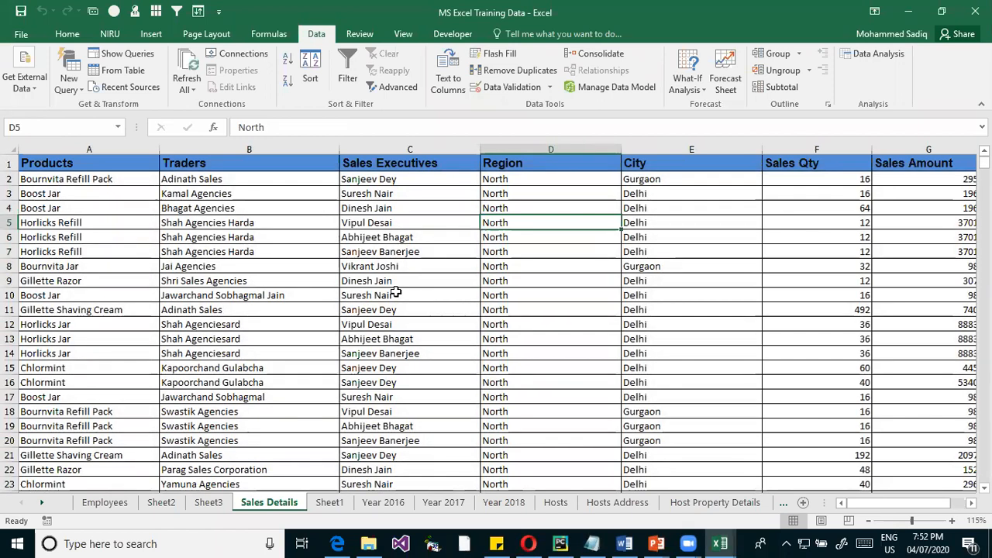
{"action": "left_click", "coordinate": [322, 74]}
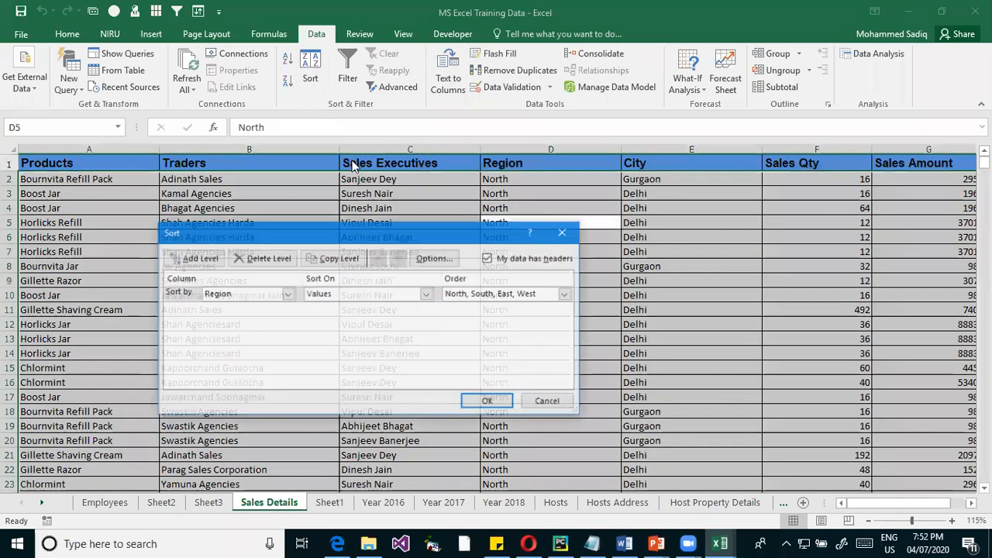
{"action": "left_click", "coordinate": [287, 294]}
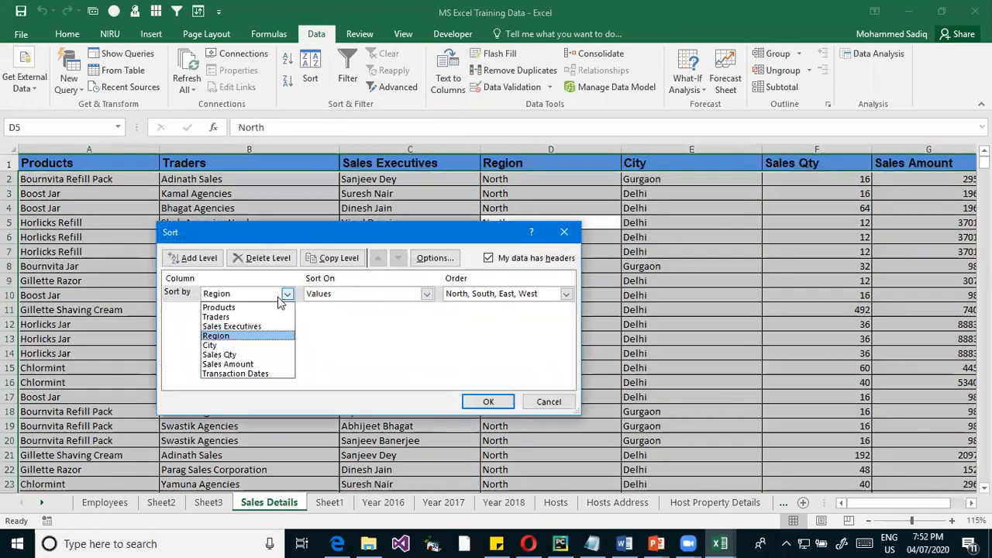
{"action": "left_click", "coordinate": [220, 335]}
{"action": "left_click", "coordinate": [566, 294]}
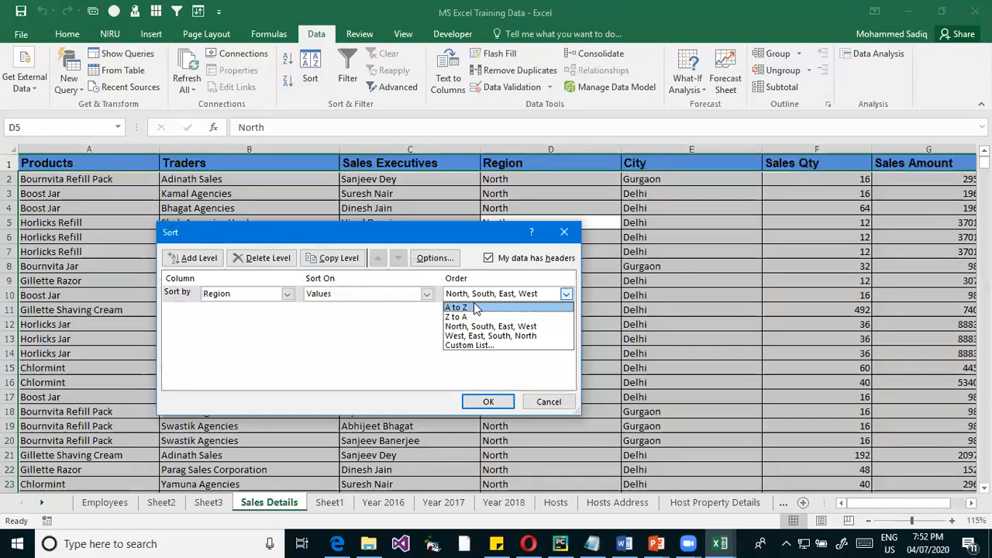
{"action": "left_click", "coordinate": [488, 326]}
{"action": "left_click", "coordinate": [488, 402]}
{"action": "left_click", "coordinate": [525, 191]}
{"action": "mouse_move", "coordinate": [525, 192]}
{"action": "left_mouse_down"}
{"action": "mouse_move", "coordinate": [519, 306]}
{"action": "mouse_move", "coordinate": [519, 180]}
{"action": "left_mouse_up"}
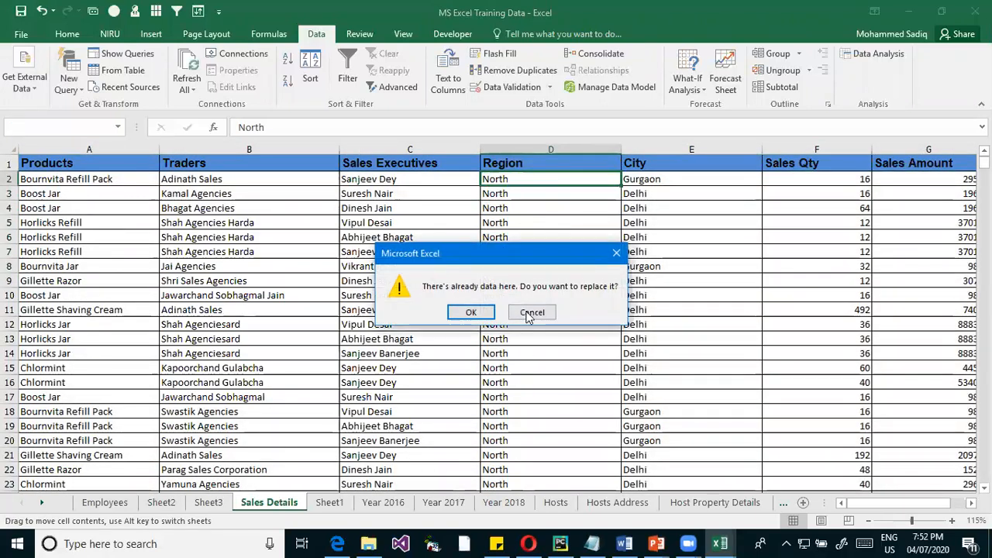
{"action": "left_click", "coordinate": [532, 311]}
Examine the boundary between North and South in the Region column around rows 210 and 211, along with the North group's Sales Amount entries
{"action": "scroll", "coordinate": [534, 354], "scroll_direction": "down", "scroll_amount": 11}
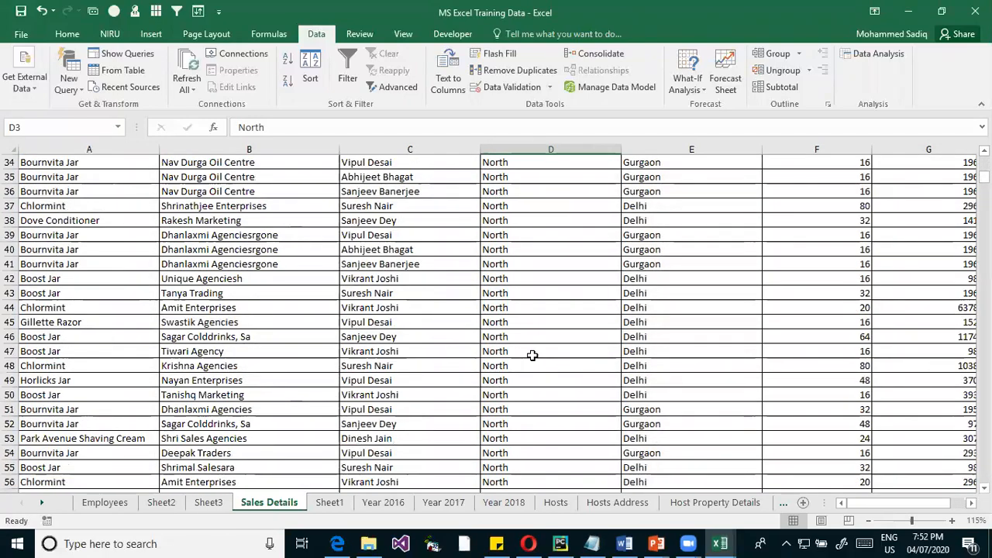
{"action": "scroll", "coordinate": [533, 356], "scroll_direction": "down", "scroll_amount": 20}
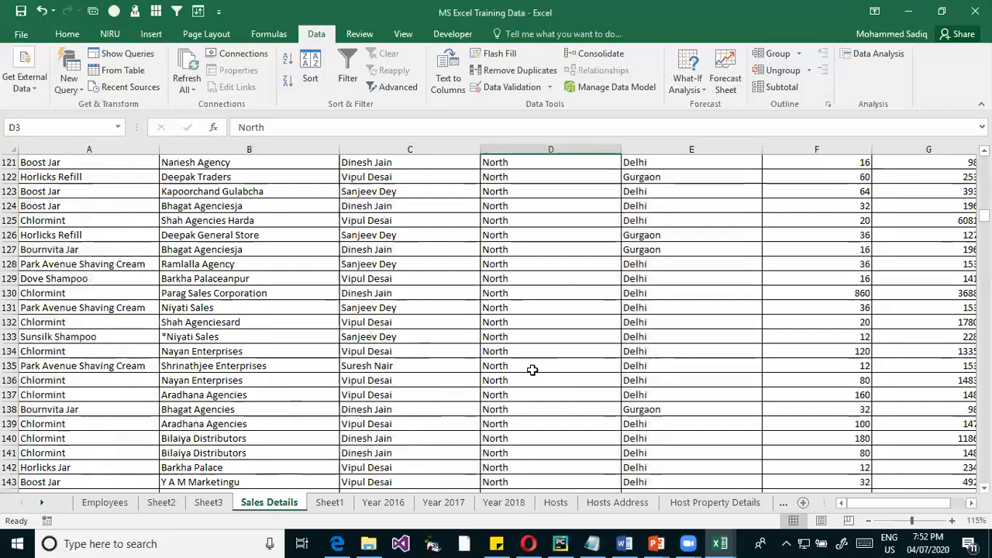
{"action": "scroll", "coordinate": [533, 370], "scroll_direction": "down", "scroll_amount": 20}
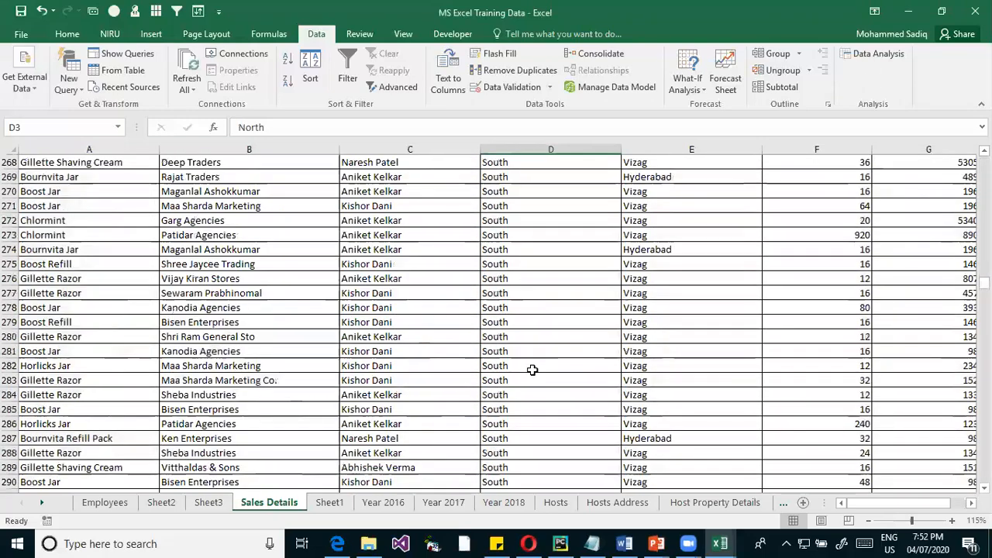
{"action": "scroll", "coordinate": [532, 370], "scroll_direction": "down", "scroll_amount": 7}
{"action": "scroll", "coordinate": [527, 364], "scroll_direction": "up", "scroll_amount": 20}
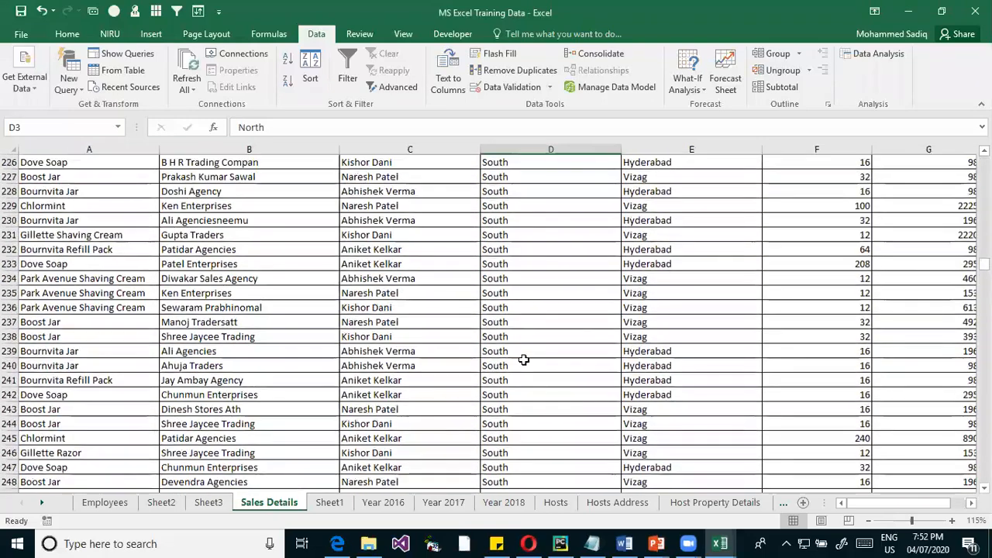
{"action": "scroll", "coordinate": [524, 360], "scroll_direction": "up", "scroll_amount": 15}
{"action": "scroll", "coordinate": [525, 371], "scroll_direction": "down", "scroll_amount": 4}
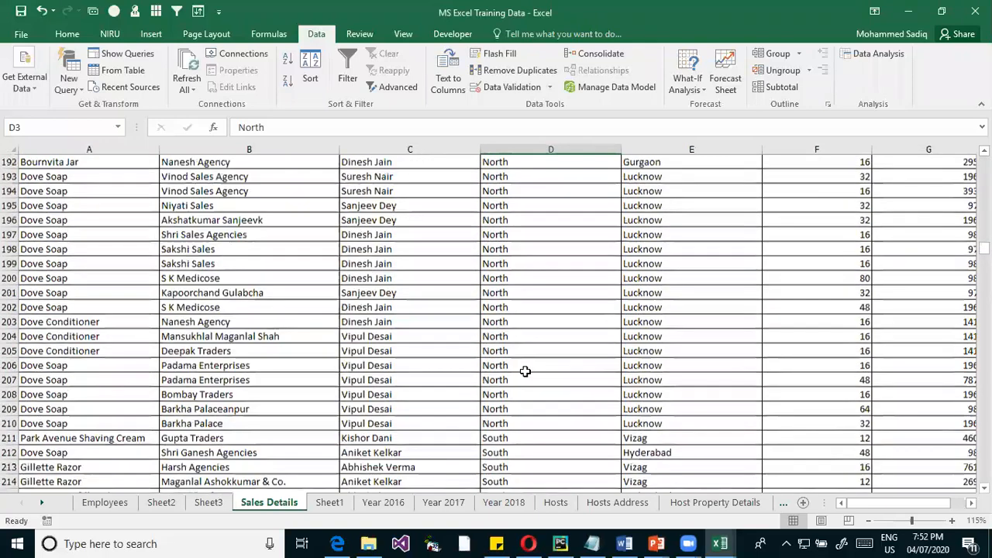
{"action": "scroll", "coordinate": [525, 372], "scroll_direction": "down", "scroll_amount": 1}
{"action": "left_click_drag", "start_coordinate": [501, 370], "coordinate": [533, 449]}
{"action": "left_click", "coordinate": [509, 425]}
{"action": "left_click_drag", "start_coordinate": [514, 403], "coordinate": [965, 323]}
{"action": "left_click", "coordinate": [941, 324]}
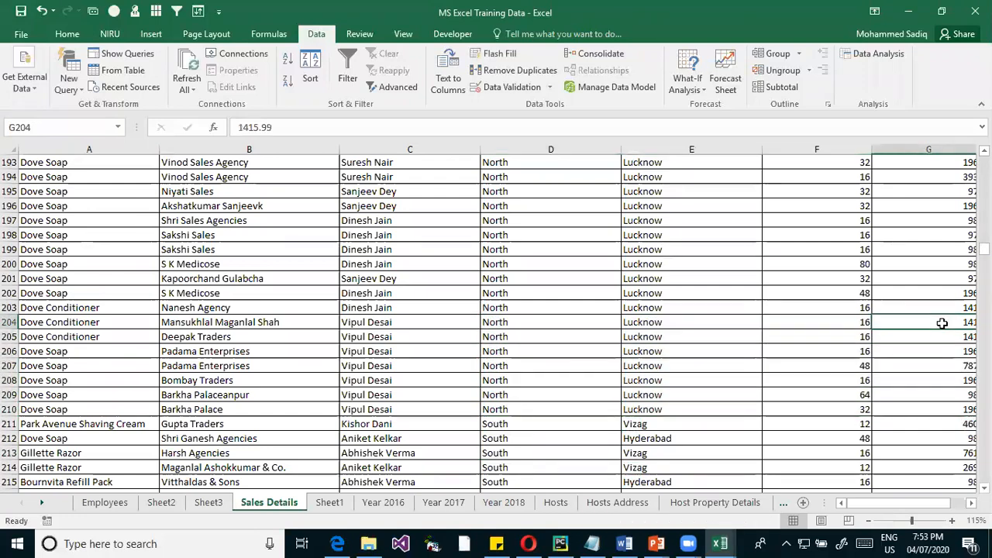
{"action": "scroll", "coordinate": [938, 322], "scroll_direction": "right", "scroll_amount": 2}
{"action": "left_click", "coordinate": [904, 325]}
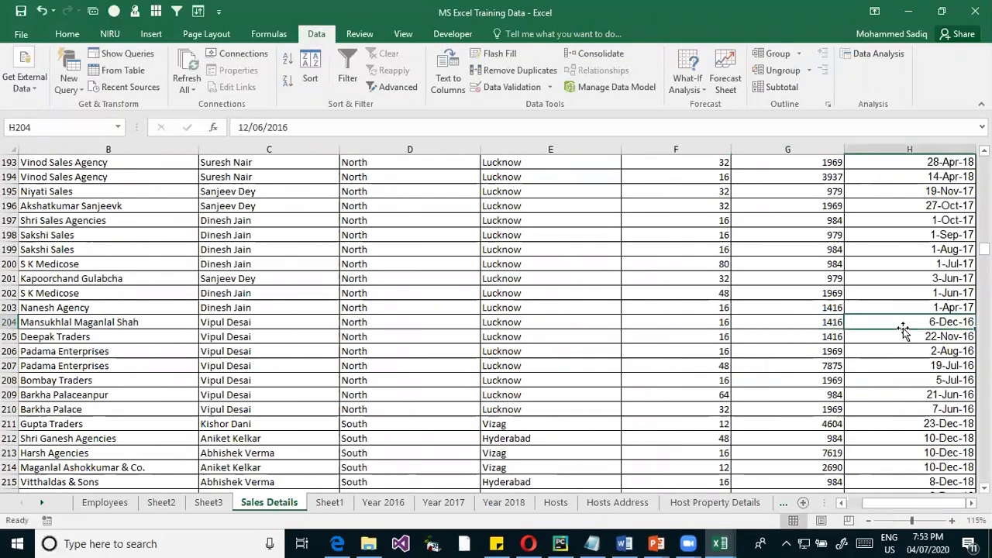
Apply a Subtotal at each change in Region, using the Sum function and adding the subtotal to Sales Amount
{"action": "left_click", "coordinate": [304, 245]}
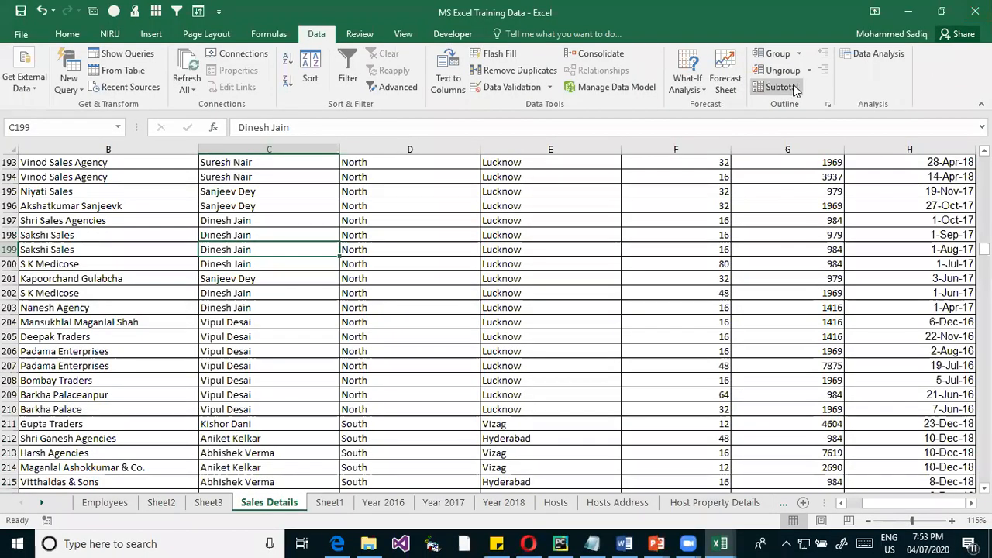
{"action": "left_click", "coordinate": [767, 104]}
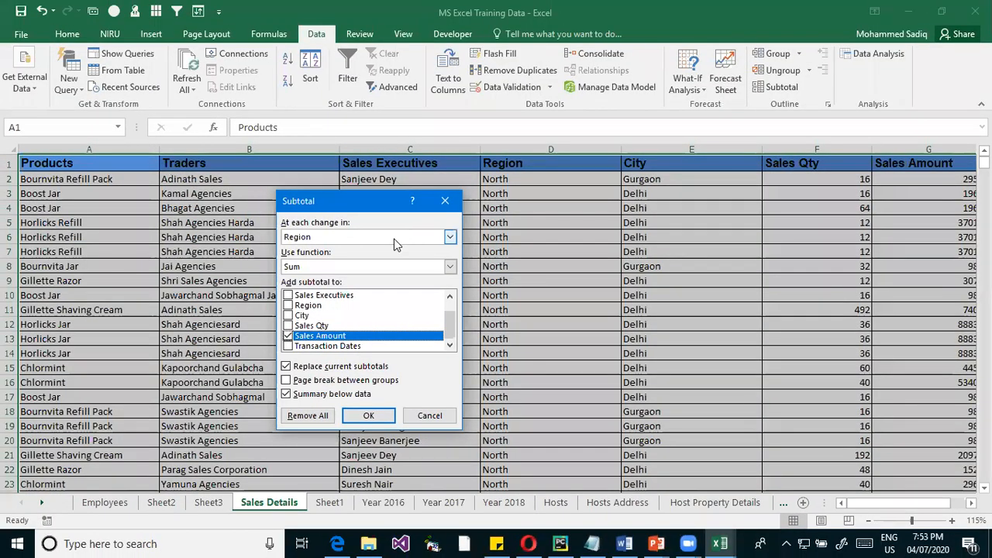
{"action": "left_click", "coordinate": [393, 239]}
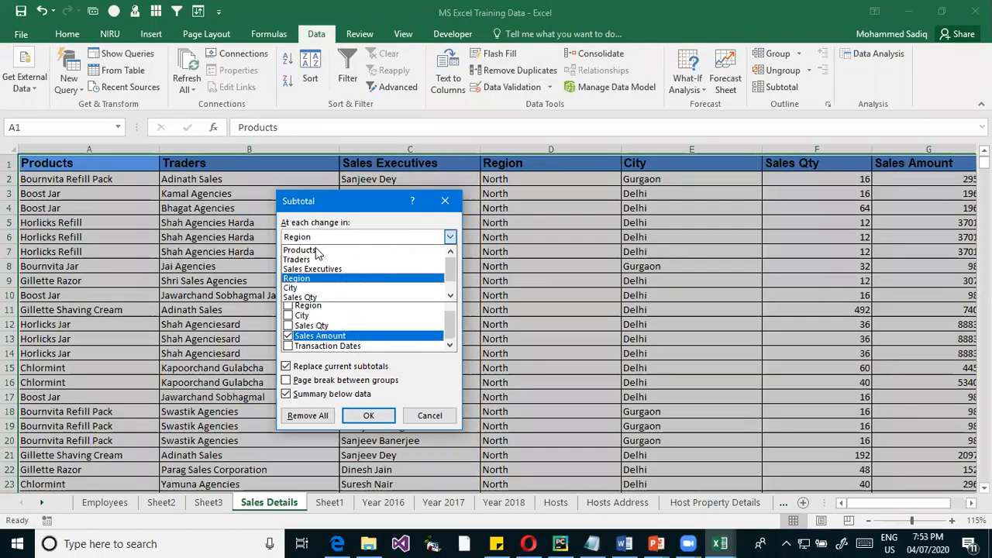
{"action": "left_click", "coordinate": [313, 281]}
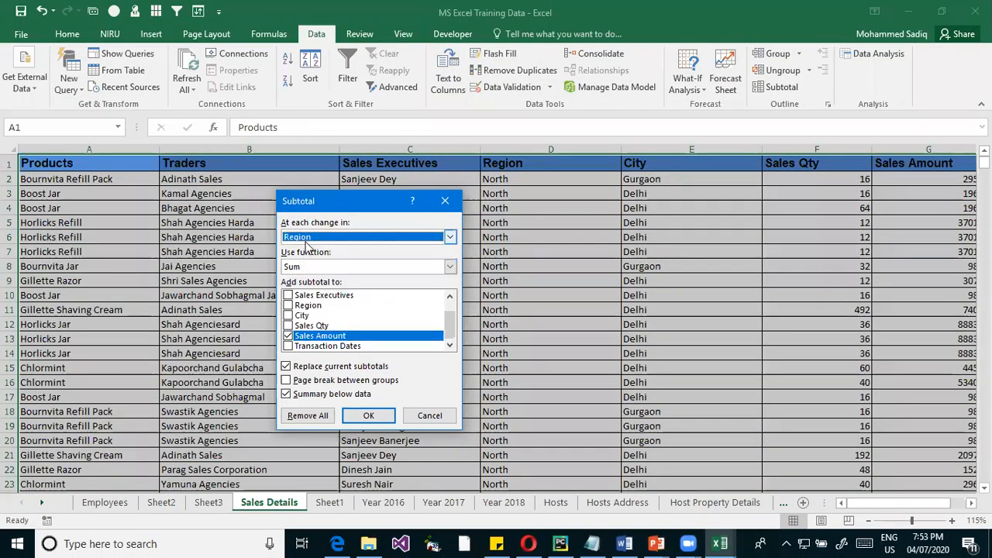
{"action": "left_click", "coordinate": [338, 268]}
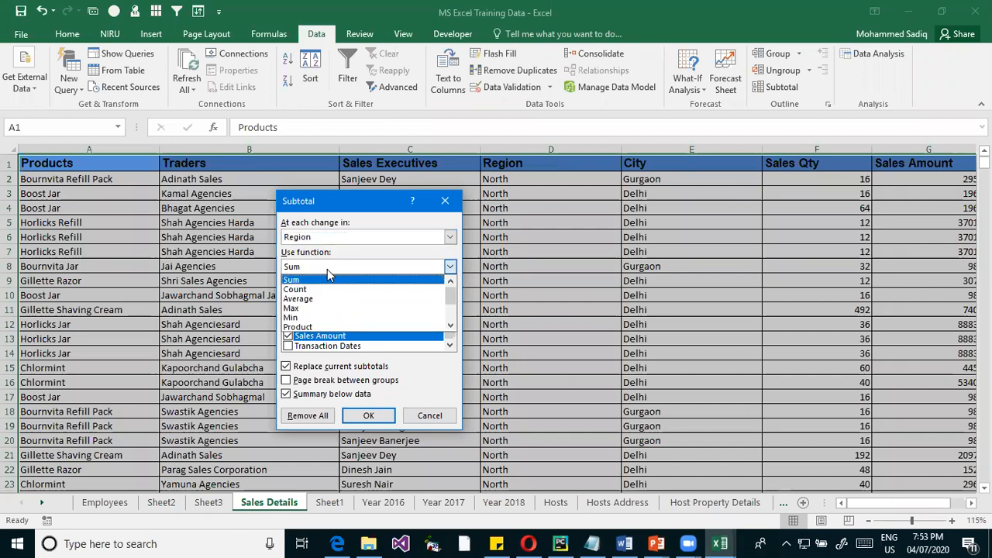
{"action": "left_click", "coordinate": [310, 281]}
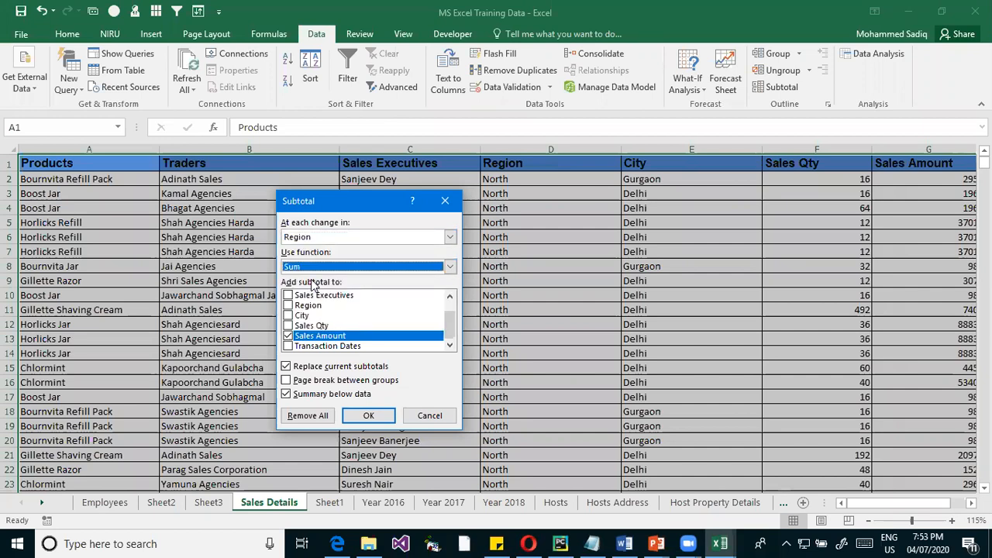
{"action": "left_click", "coordinate": [287, 337]}
{"action": "left_click", "coordinate": [286, 337]}
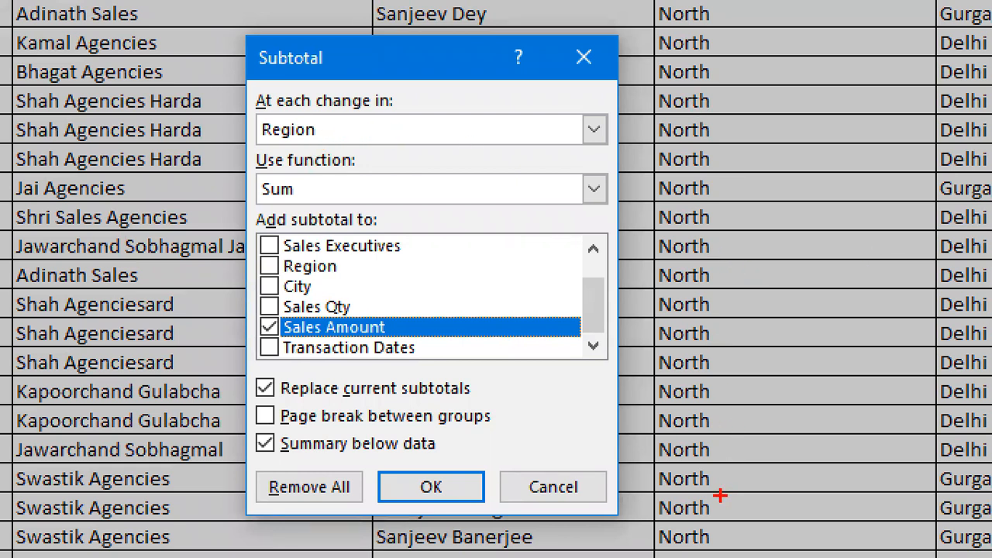
{"action": "left_click_drag", "start_coordinate": [666, 555], "coordinate": [741, 546]}
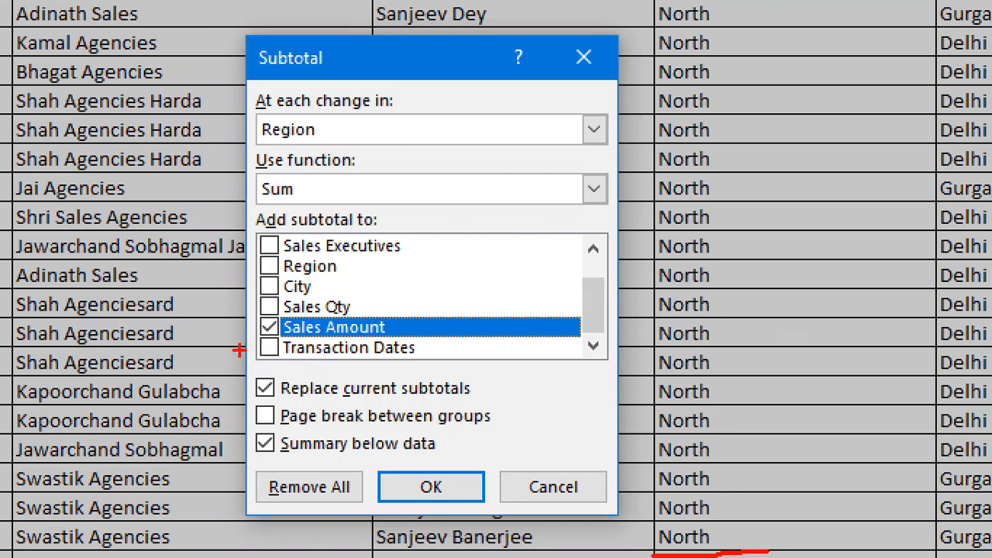
{"action": "left_click_drag", "start_coordinate": [259, 313], "coordinate": [419, 345]}
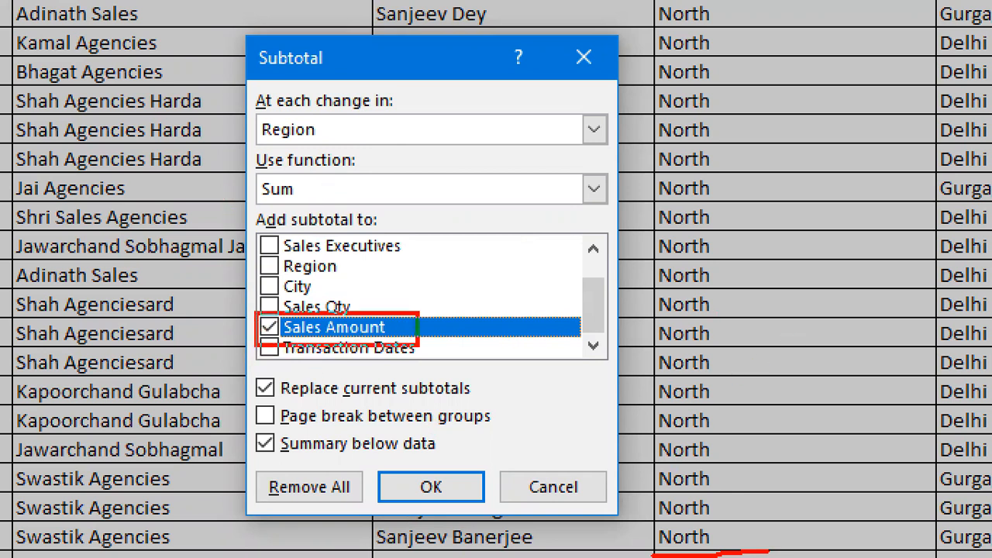
{"action": "left_click_drag", "start_coordinate": [316, 196], "coordinate": [344, 198]}
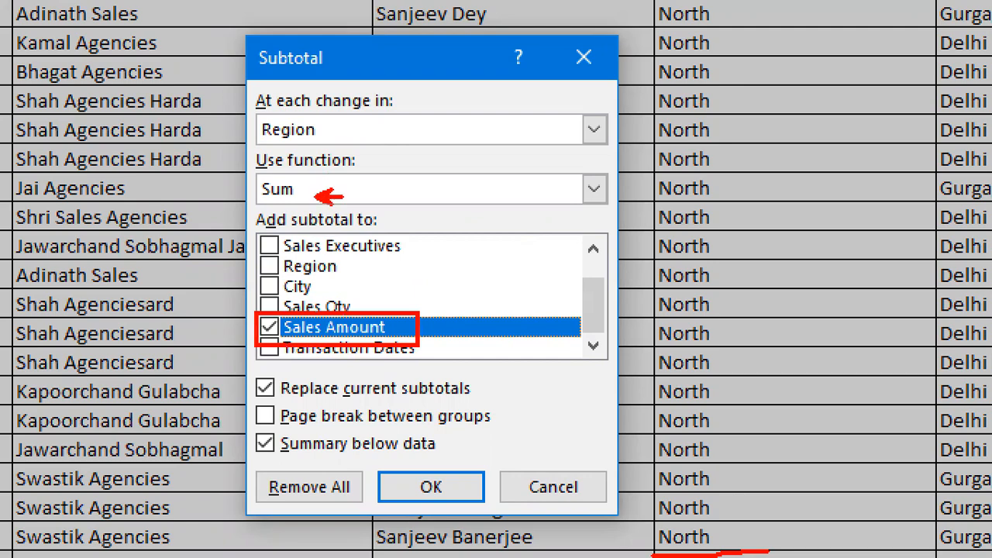
{"action": "key", "text": "Escape"}
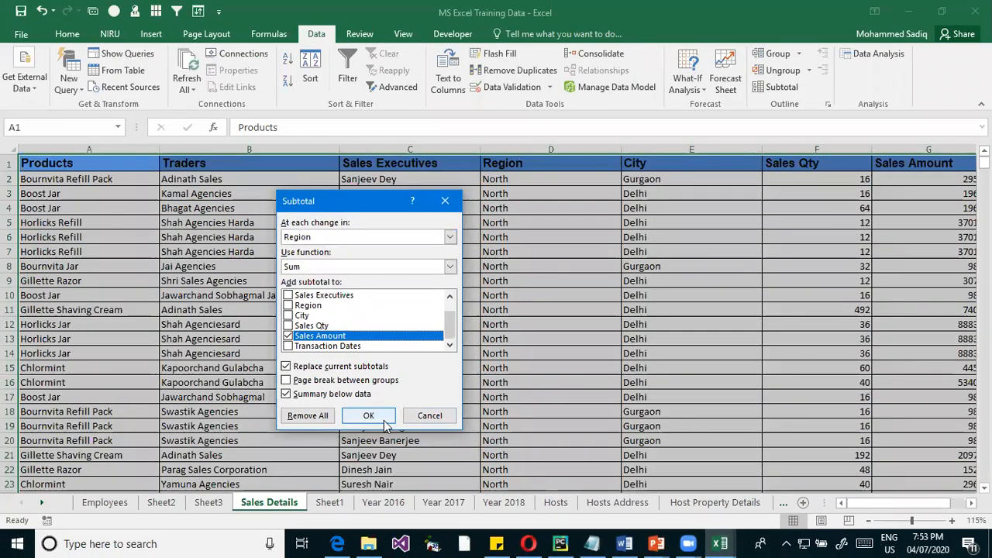
{"action": "left_click", "coordinate": [369, 416]}
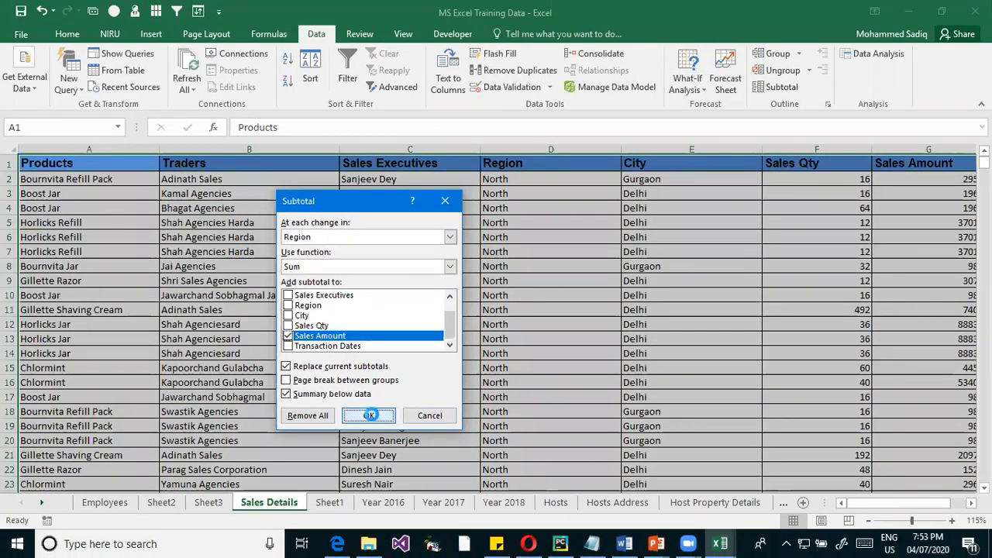
Examine the West Total and Grand Total rows at the end of the data and the North Total row below the North group
{"action": "left_click", "coordinate": [758, 345]}
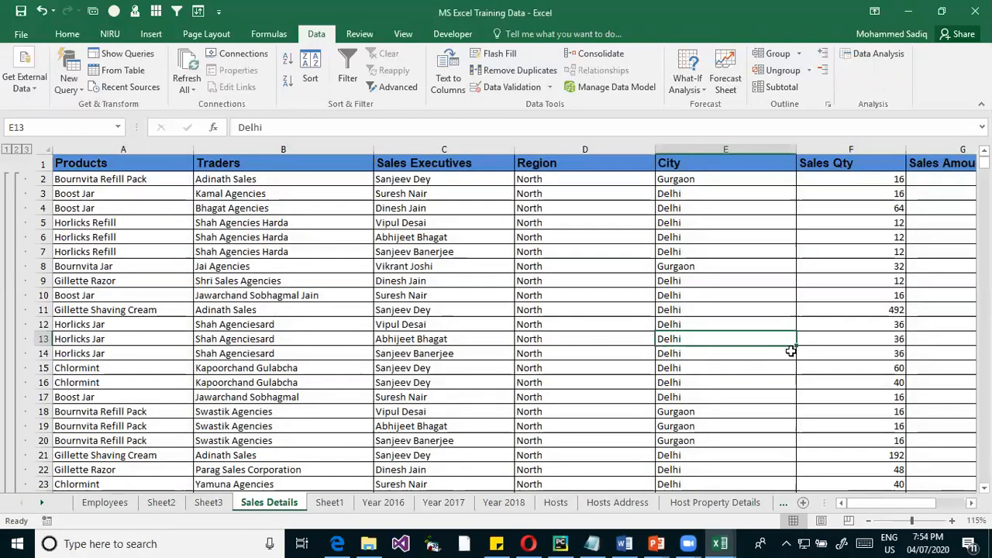
{"action": "scroll", "coordinate": [594, 383], "scroll_direction": "down", "scroll_amount": 3}
{"action": "left_click", "coordinate": [597, 385]}
{"action": "key", "text": "ctrl+Down"}
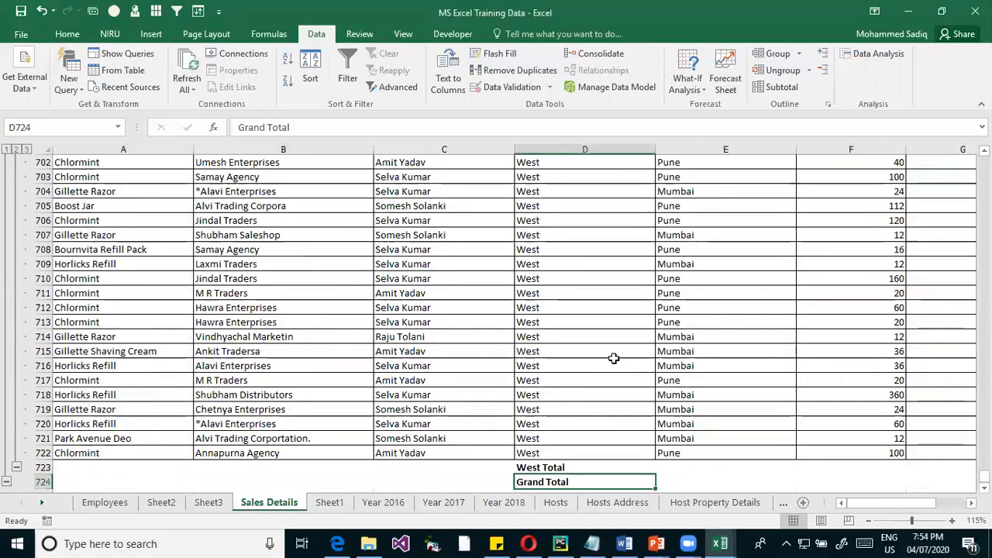
{"action": "key", "text": "Left"}
{"action": "key", "text": "ctrl+Up"}
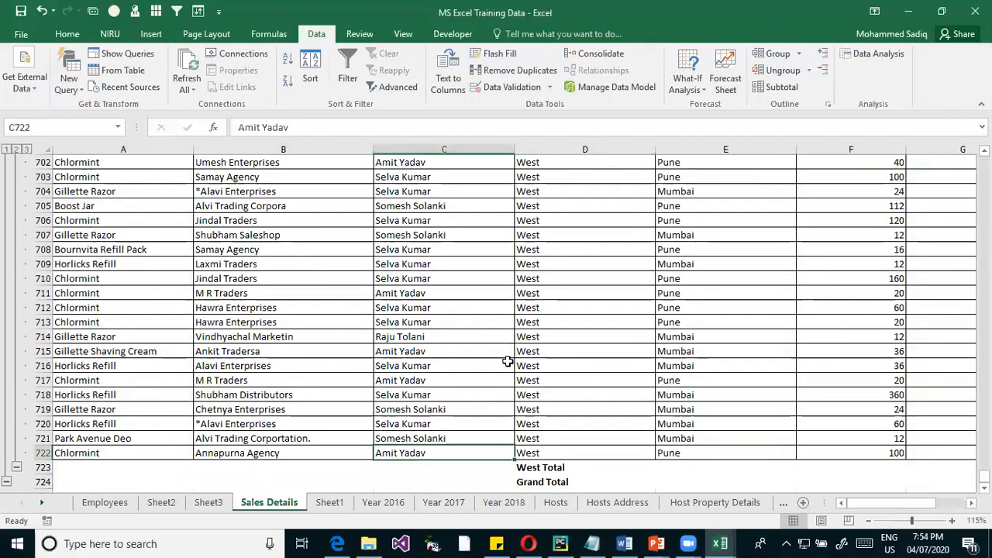
{"action": "key", "text": "ctrl+Up"}
{"action": "key", "text": "ctrl+Down"}
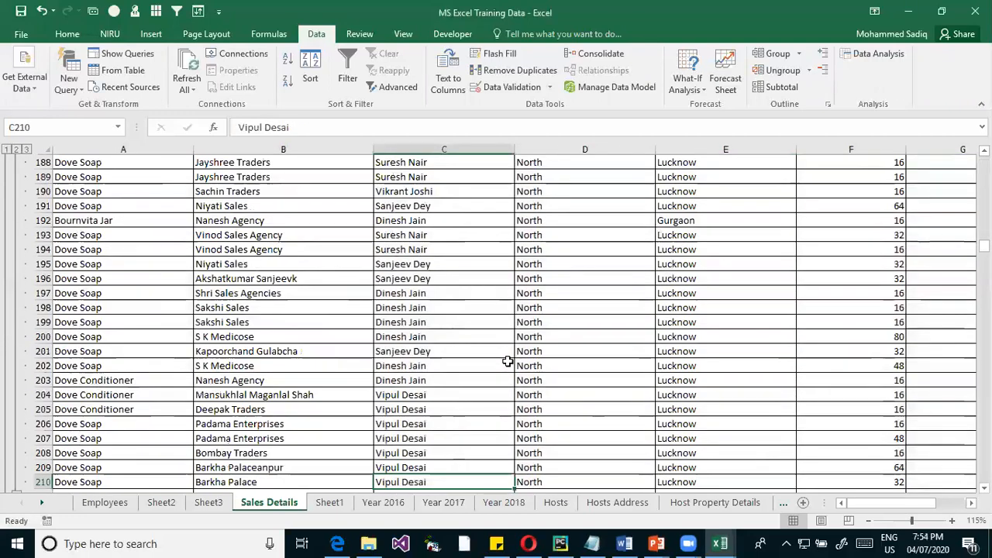
{"action": "scroll", "coordinate": [435, 414], "scroll_direction": "down", "scroll_amount": 1}
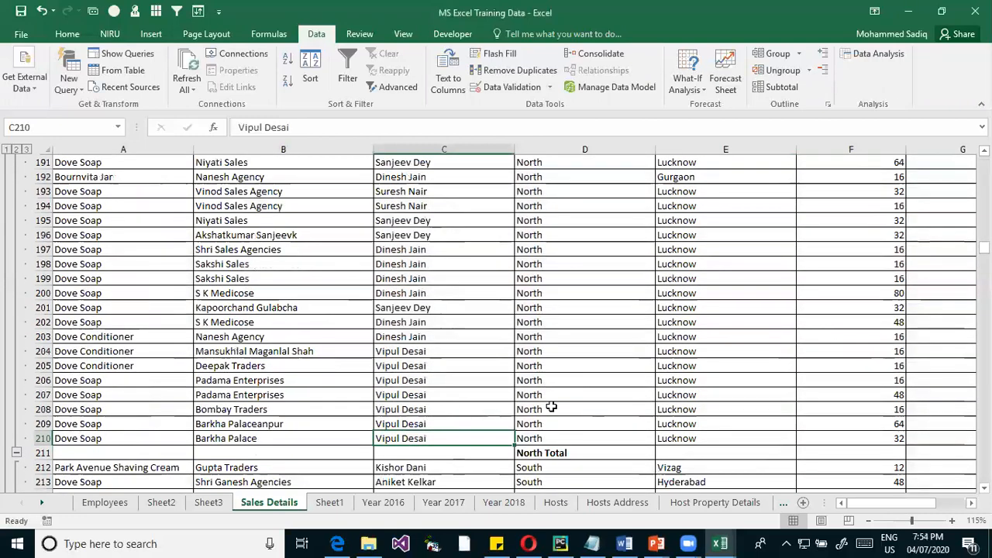
Examine the Sales Amount subtotals and formulas in the North Total and South Total rows, including the start of the South records
{"action": "left_click", "coordinate": [539, 455]}
{"action": "left_click_drag", "start_coordinate": [543, 454], "coordinate": [775, 452]}
{"action": "left_click", "coordinate": [666, 453]}
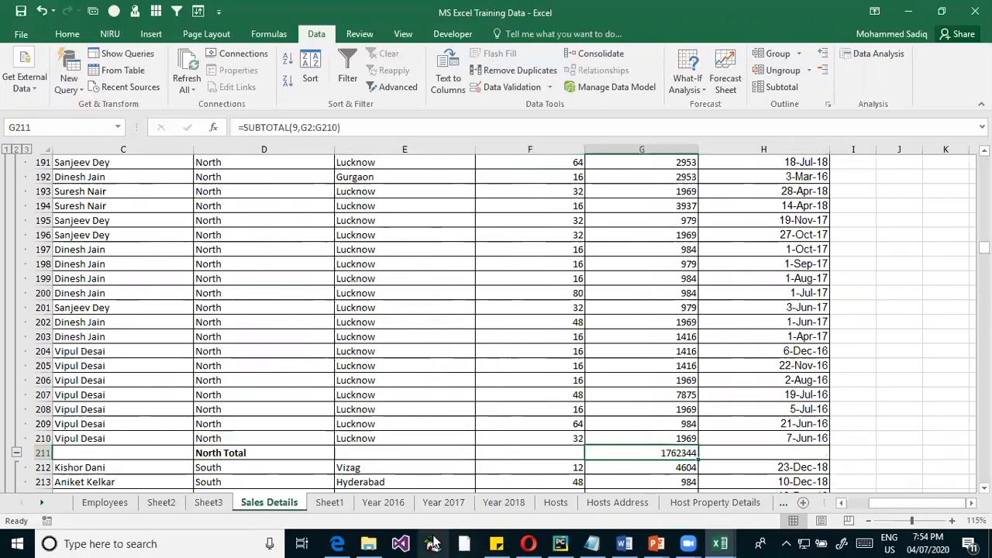
{"action": "scroll", "coordinate": [423, 405], "scroll_direction": "down", "scroll_amount": 3}
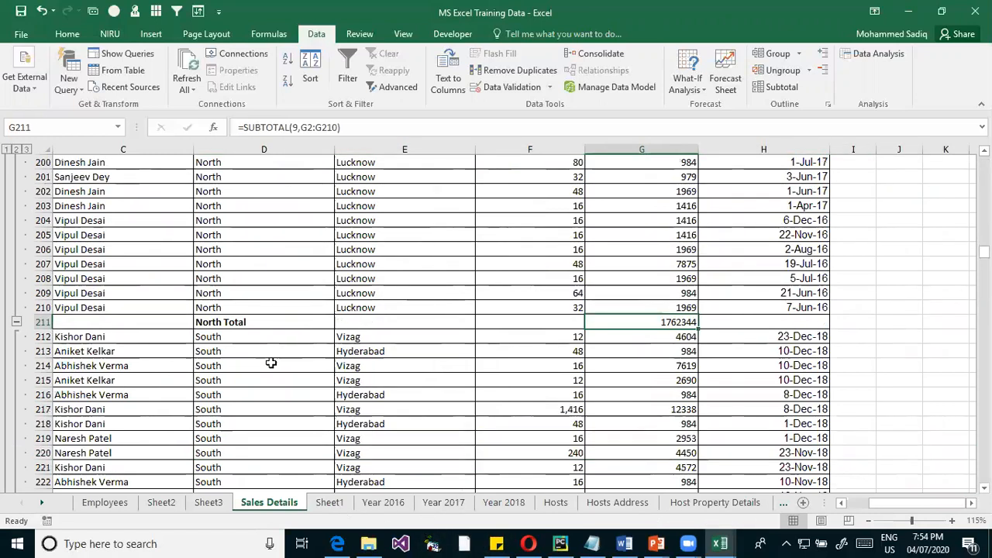
{"action": "left_click", "coordinate": [255, 353]}
{"action": "left_click_drag", "start_coordinate": [240, 409], "coordinate": [268, 422]}
{"action": "scroll", "coordinate": [293, 403], "scroll_direction": "down", "scroll_amount": 20}
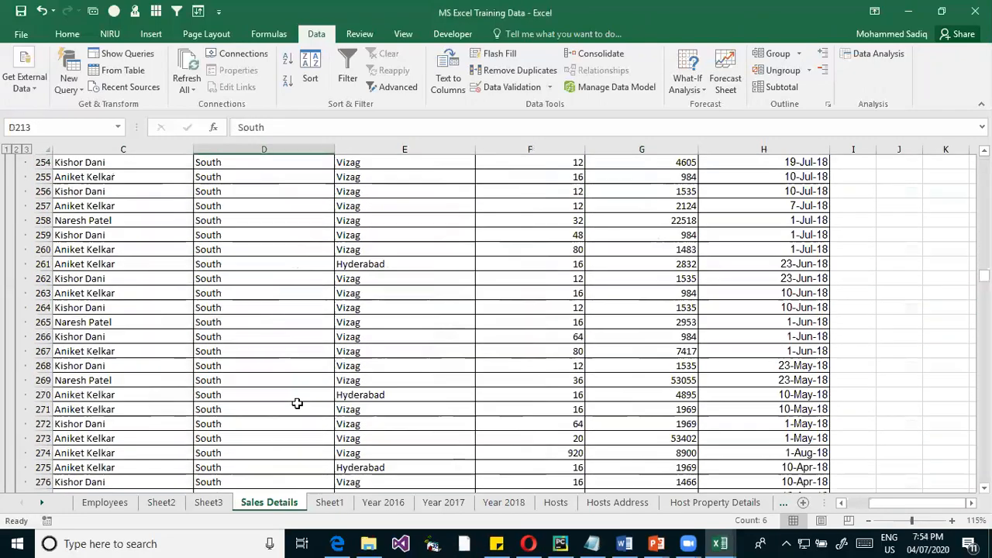
{"action": "scroll", "coordinate": [300, 403], "scroll_direction": "down", "scroll_amount": 20}
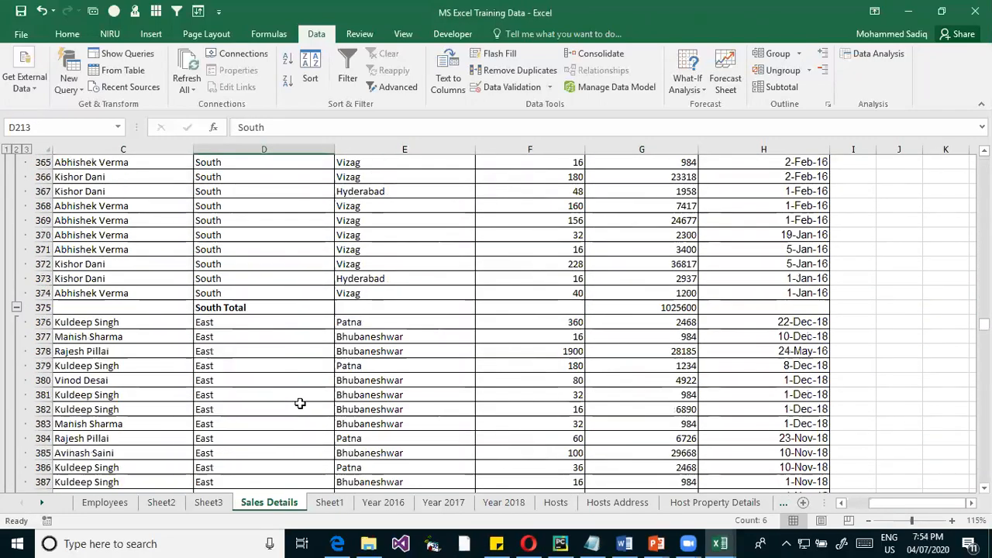
{"action": "left_click_drag", "start_coordinate": [236, 220], "coordinate": [620, 239]}
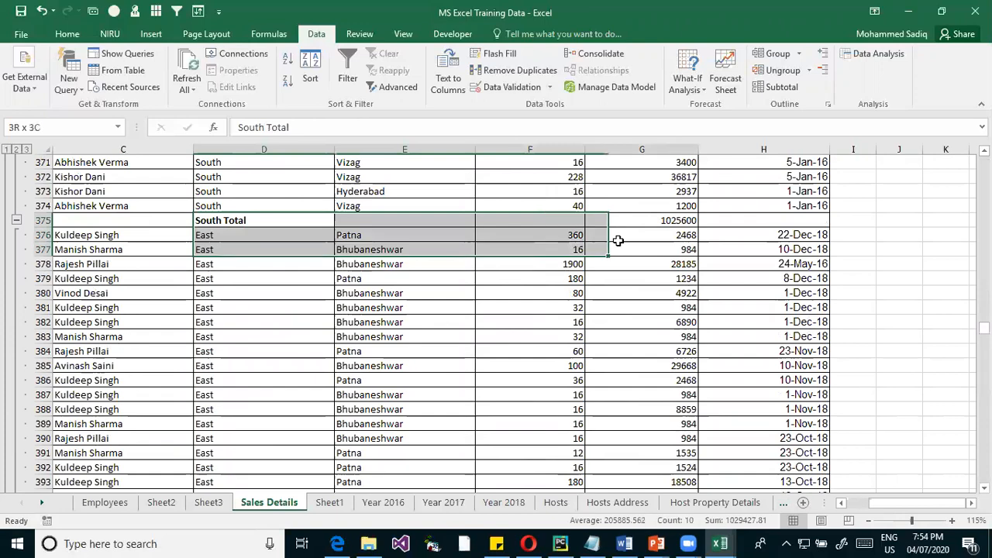
{"action": "left_click", "coordinate": [651, 220]}
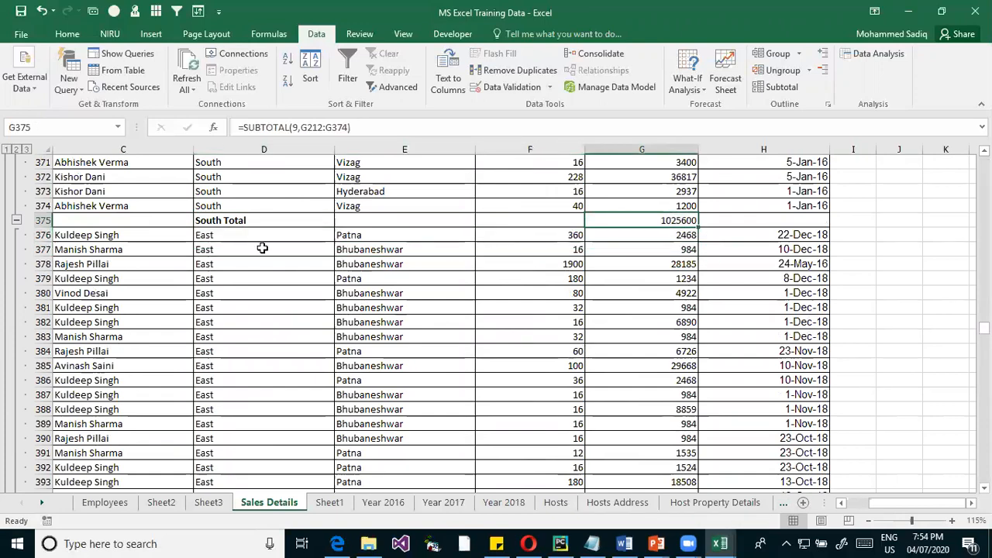
Examine the Sales Amount values in the East Total, West Total and Grand Total rows further down the data
{"action": "scroll", "coordinate": [261, 255], "scroll_direction": "down", "scroll_amount": 19}
{"action": "scroll", "coordinate": [261, 264], "scroll_direction": "down", "scroll_amount": 20}
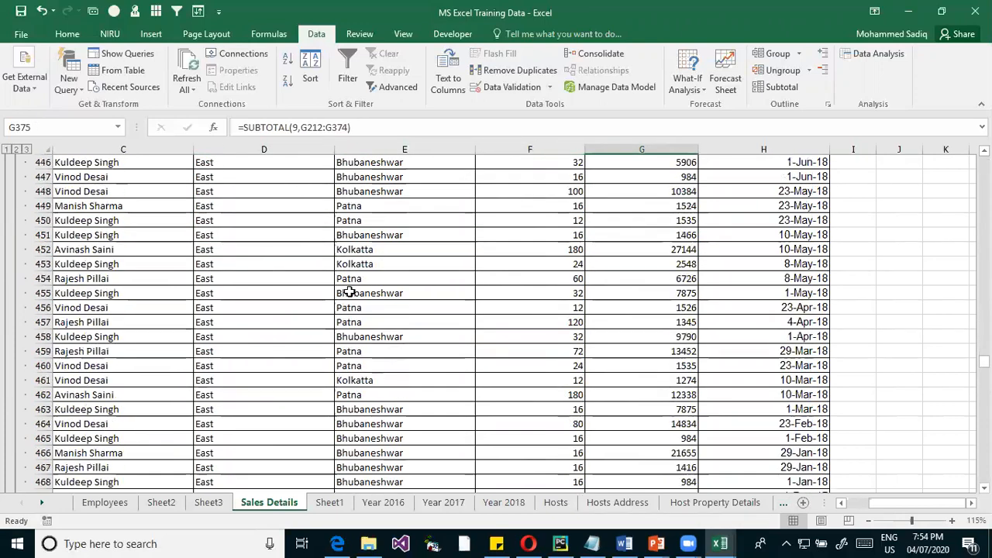
{"action": "scroll", "coordinate": [299, 295], "scroll_direction": "down", "scroll_amount": 20}
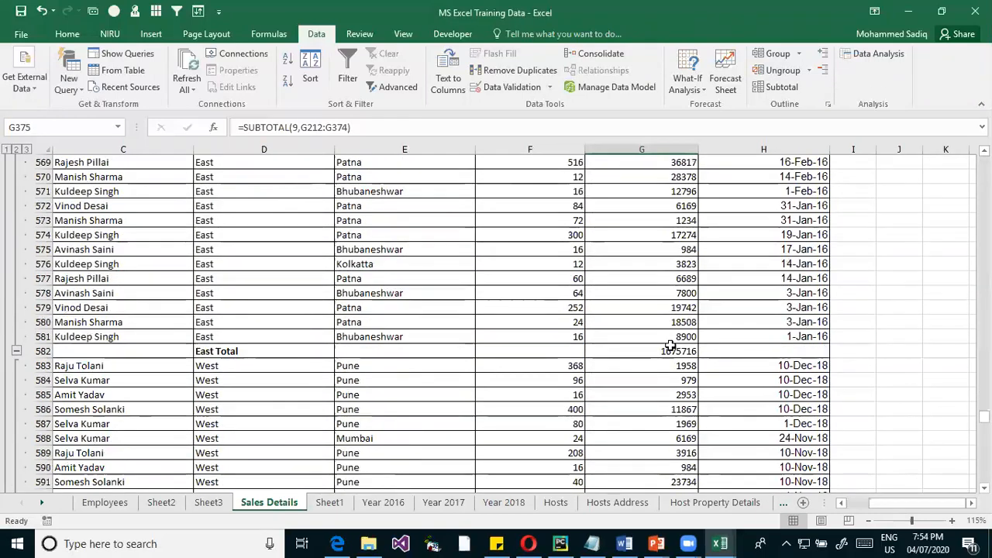
{"action": "left_click", "coordinate": [676, 352]}
{"action": "scroll", "coordinate": [674, 372], "scroll_direction": "down", "scroll_amount": 18}
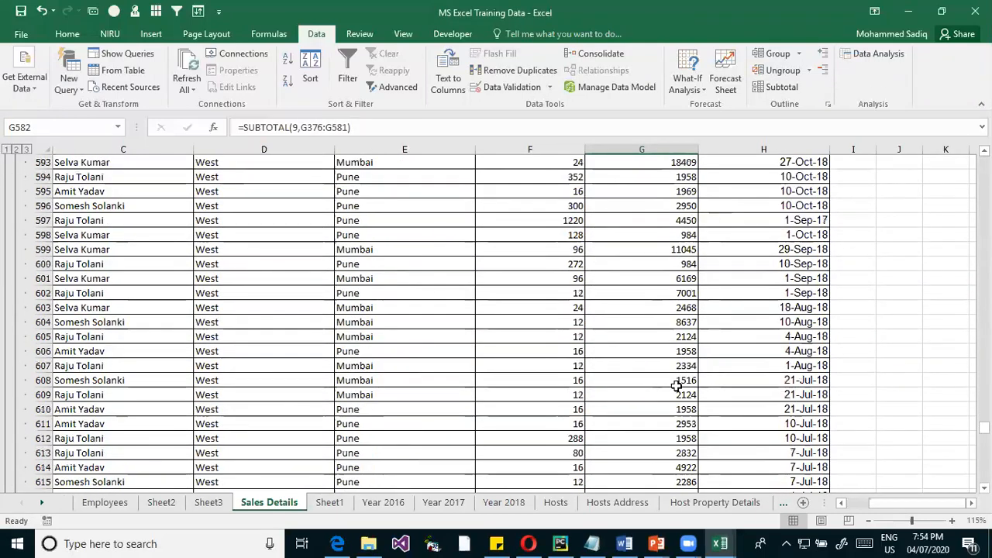
{"action": "scroll", "coordinate": [673, 388], "scroll_direction": "down", "scroll_amount": 20}
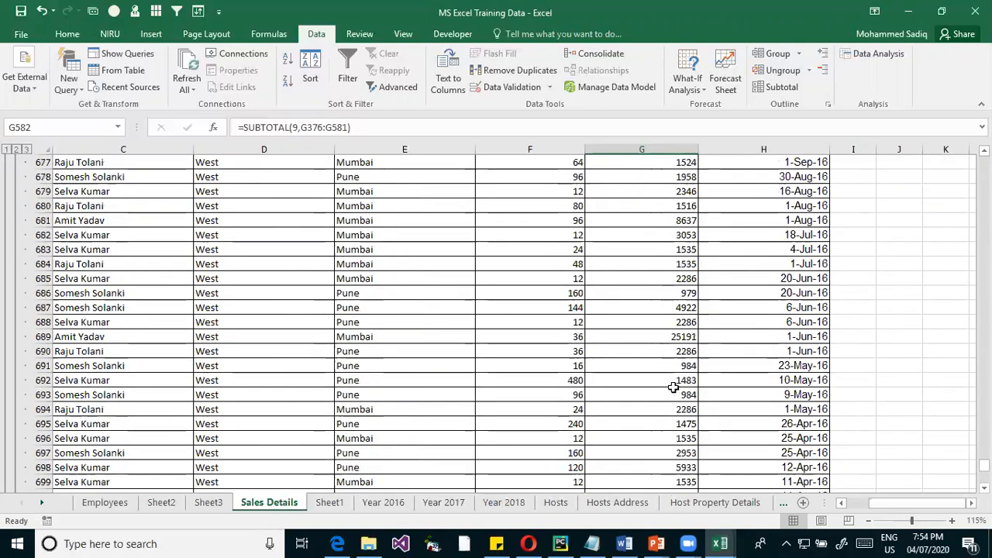
{"action": "scroll", "coordinate": [674, 384], "scroll_direction": "down", "scroll_amount": 4}
{"action": "scroll", "coordinate": [681, 341], "scroll_direction": "up", "scroll_amount": 3}
{"action": "left_click", "coordinate": [673, 351]}
{"action": "mouse_move", "coordinate": [680, 365]}
{"action": "left_mouse_down"}
{"action": "mouse_move", "coordinate": [199, 348]}
{"action": "mouse_move", "coordinate": [671, 366]}
{"action": "left_mouse_up"}
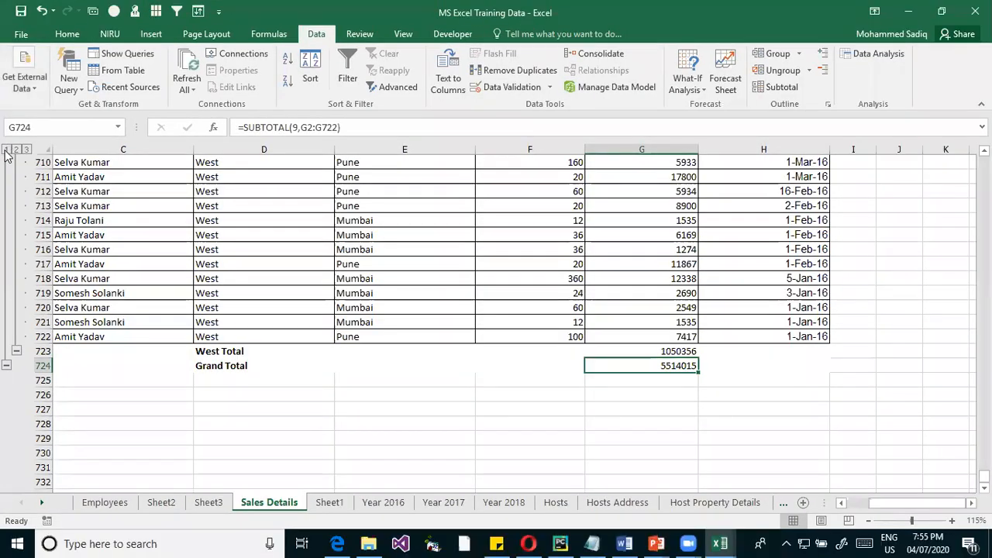
Step the subtotal outline through levels 1, 2 and 3, selecting the four region totals at level 2, and return to level 2
{"action": "left_click", "coordinate": [6, 150]}
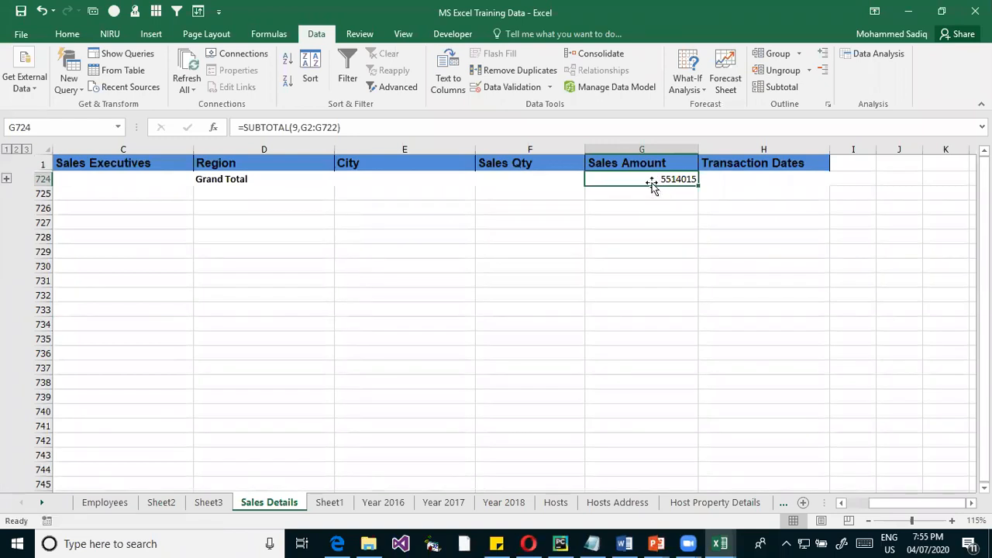
{"action": "left_click", "coordinate": [17, 149]}
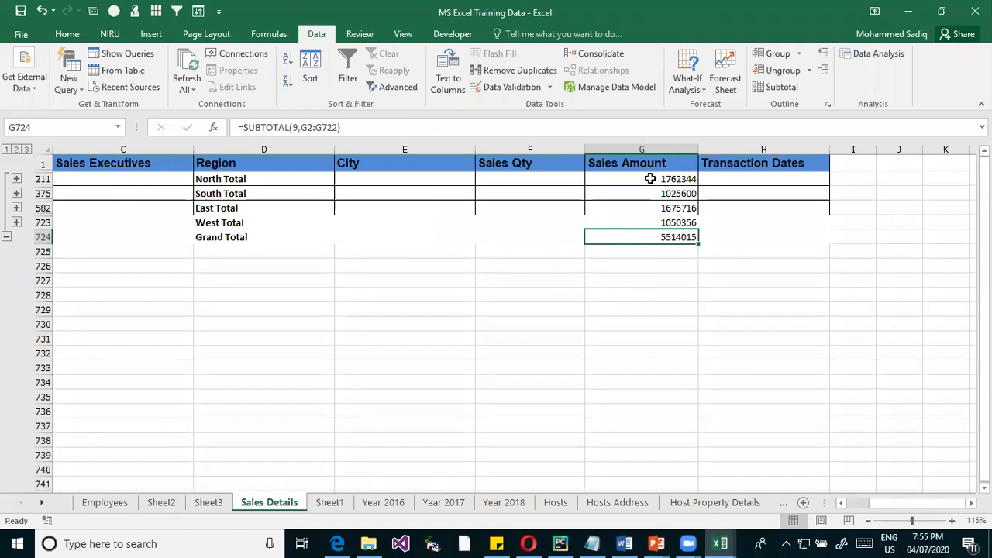
{"action": "left_click_drag", "start_coordinate": [232, 179], "coordinate": [671, 222]}
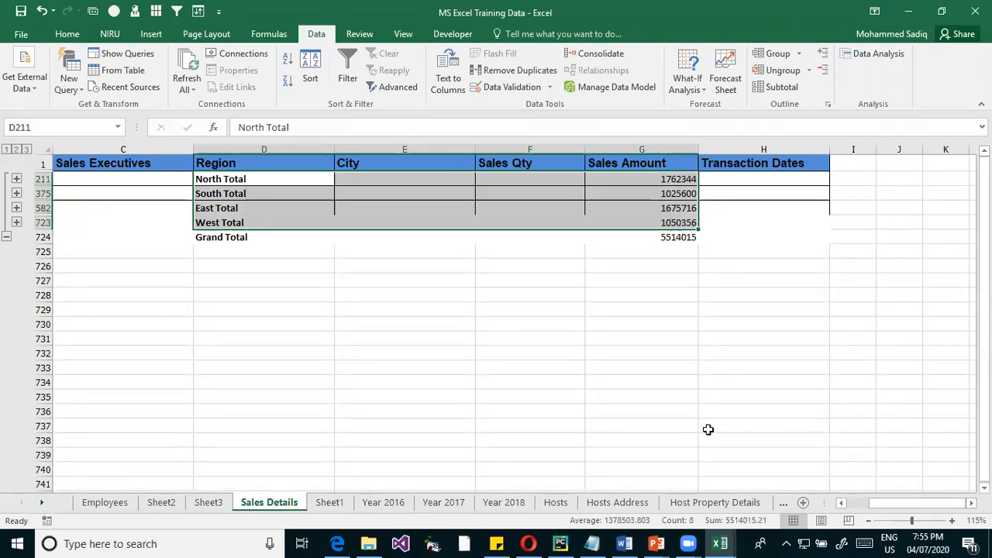
{"action": "left_click", "coordinate": [27, 148]}
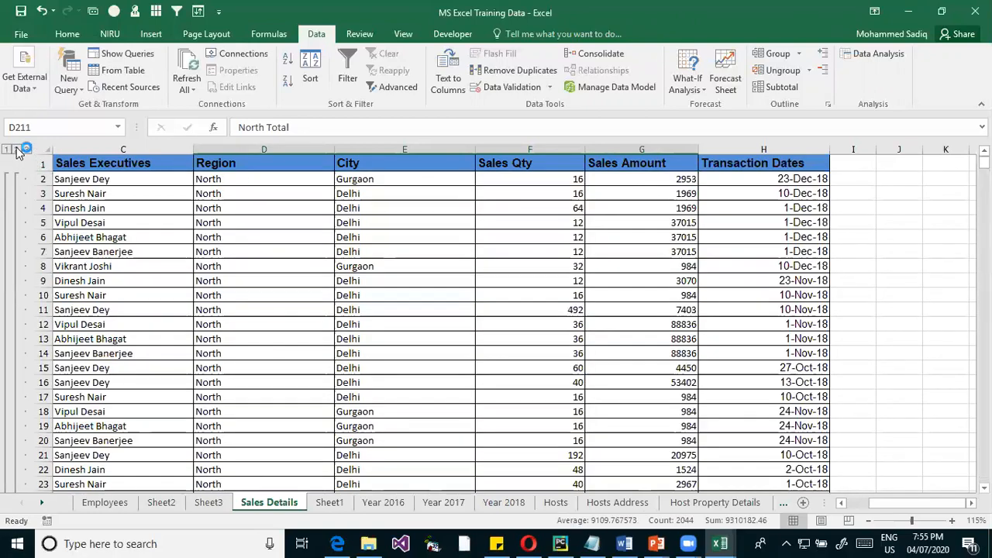
{"action": "left_click", "coordinate": [16, 148]}
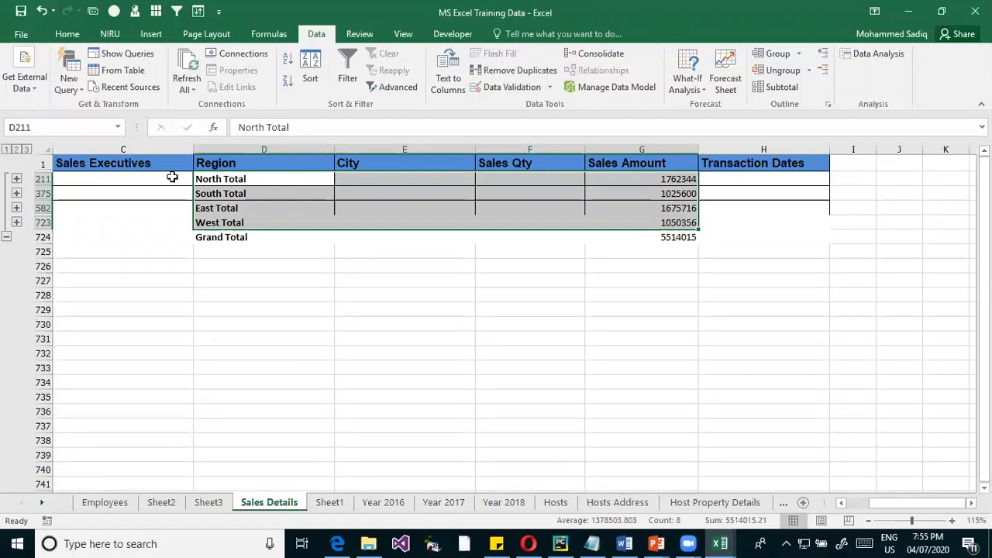
Expand the North group's detail rows down to the North Total row and collapse that group again
{"action": "left_click", "coordinate": [259, 178]}
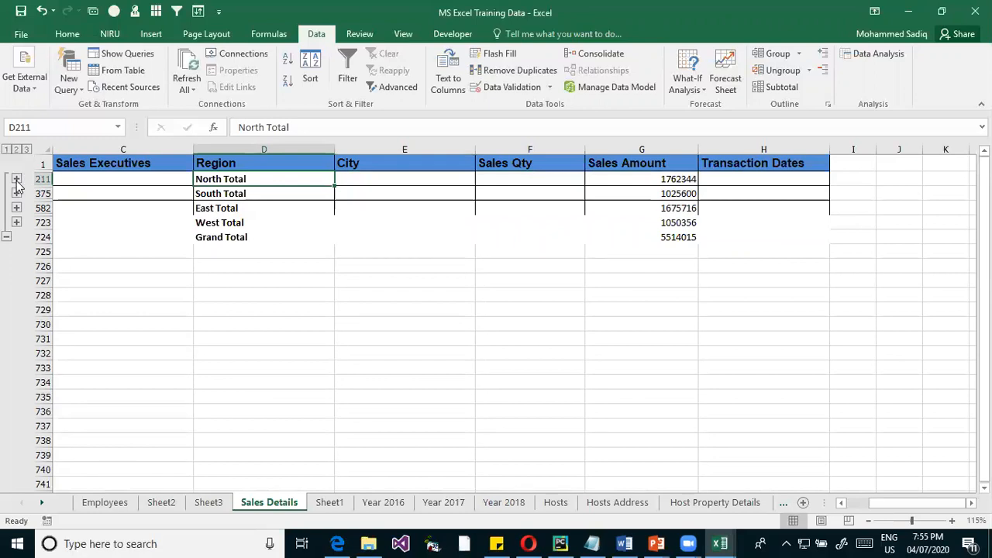
{"action": "left_click", "coordinate": [16, 179]}
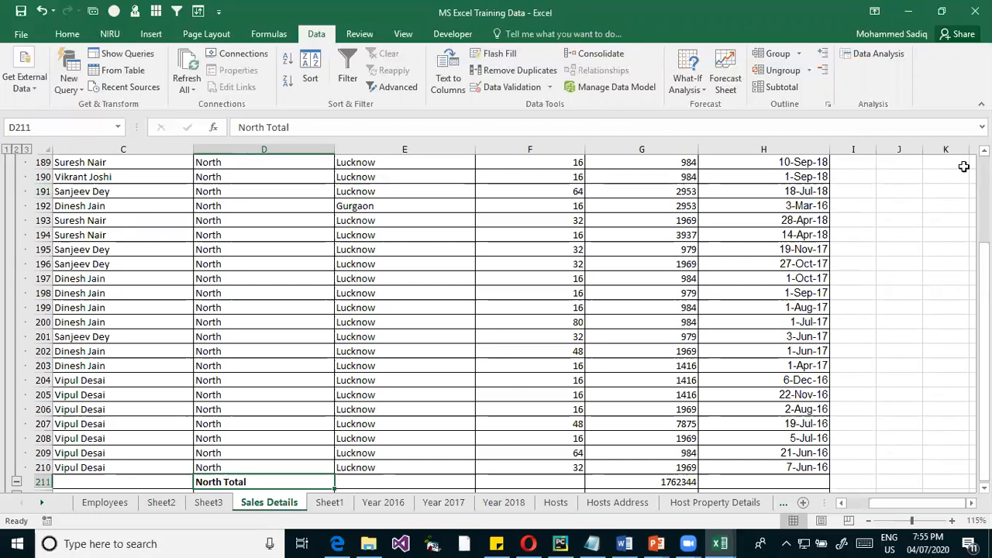
{"action": "scroll", "coordinate": [756, 375], "scroll_direction": "down", "scroll_amount": 4}
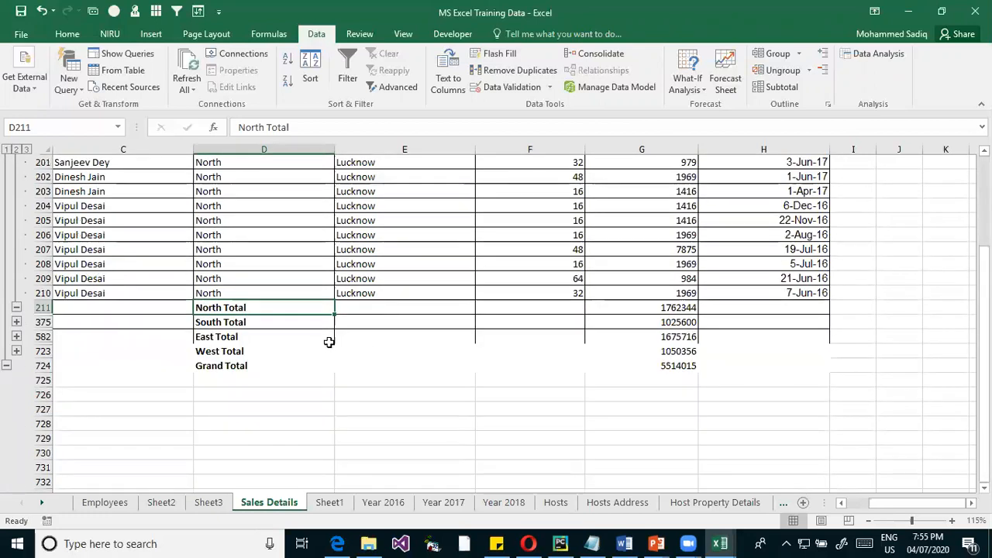
{"action": "left_click", "coordinate": [17, 308]}
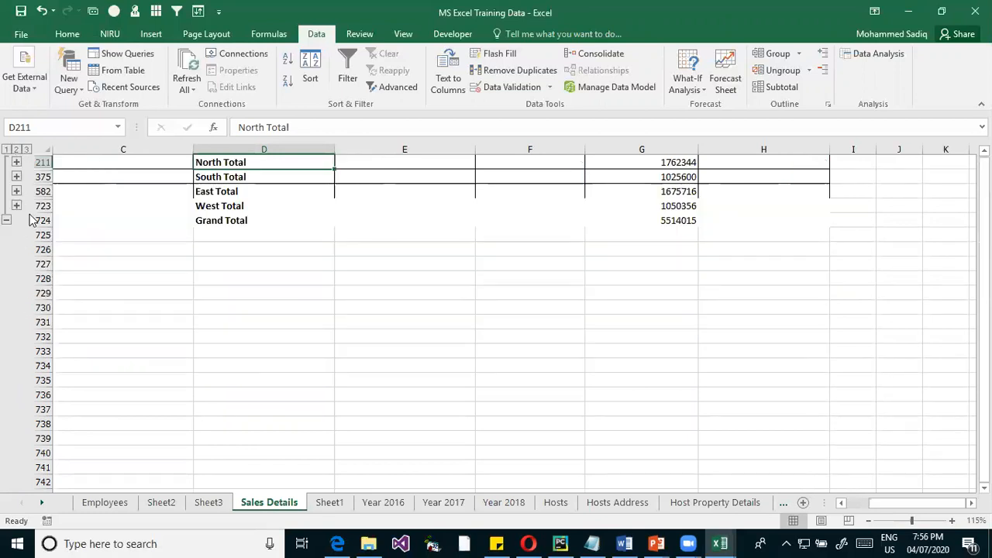
Show all outline detail, reduce it to the region totals, then to the Grand Total only, and restore the region totals view
{"action": "left_click", "coordinate": [27, 150]}
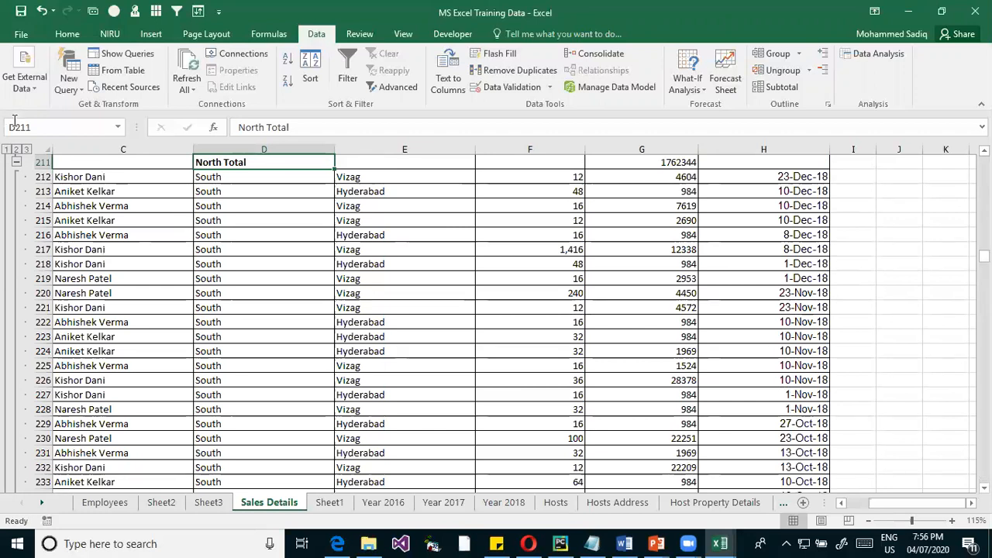
{"action": "left_click", "coordinate": [16, 150]}
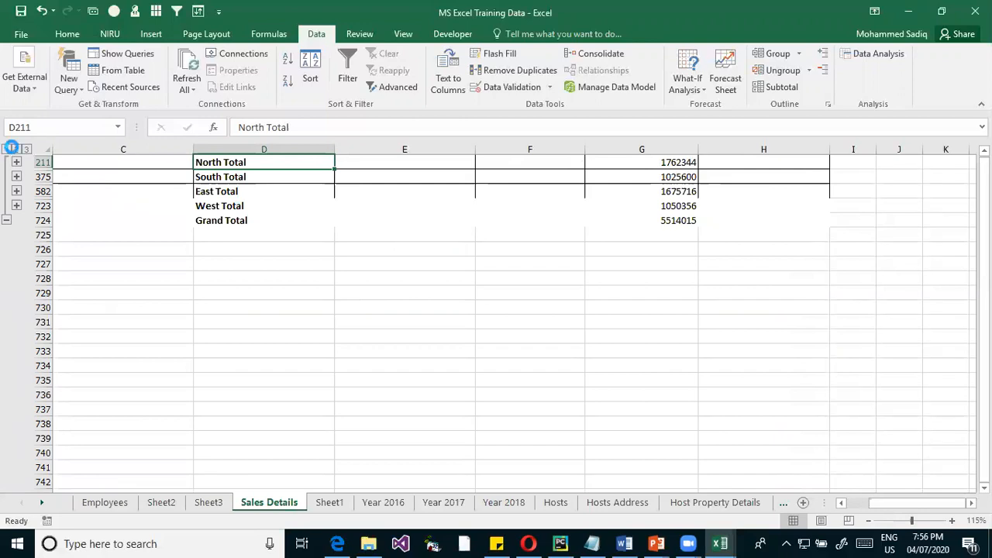
{"action": "left_click", "coordinate": [6, 149]}
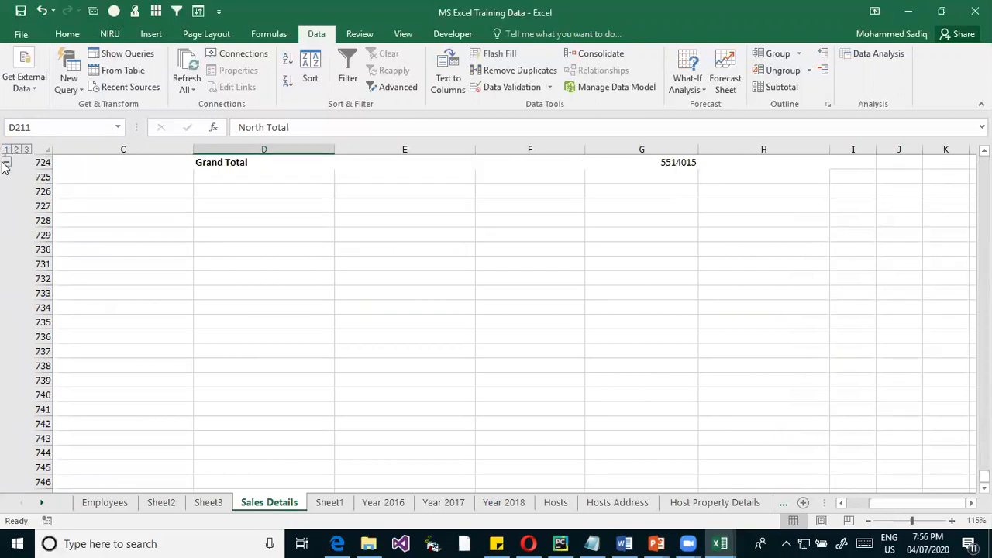
{"action": "left_click", "coordinate": [15, 149]}
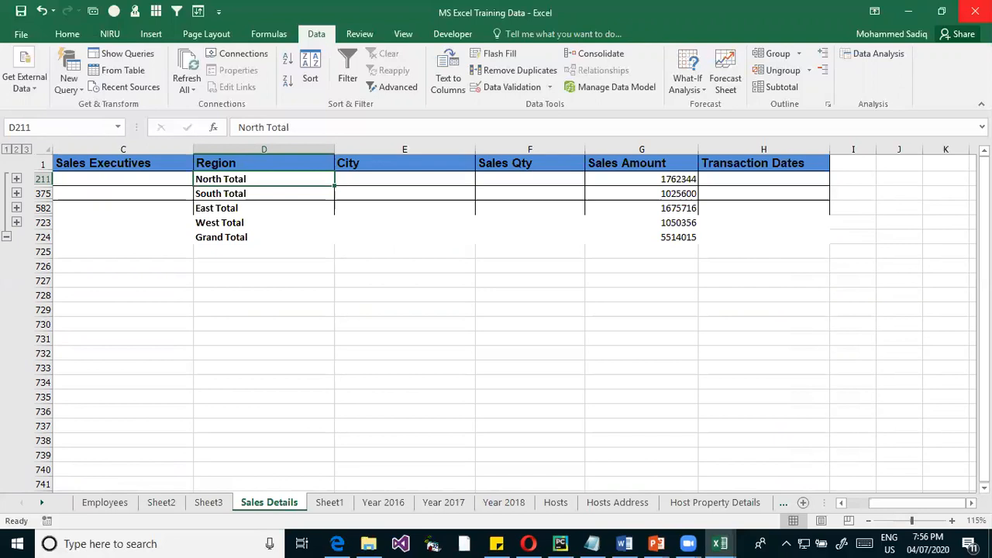
Remove all subtotals from the sales data
{"action": "left_click", "coordinate": [314, 232]}
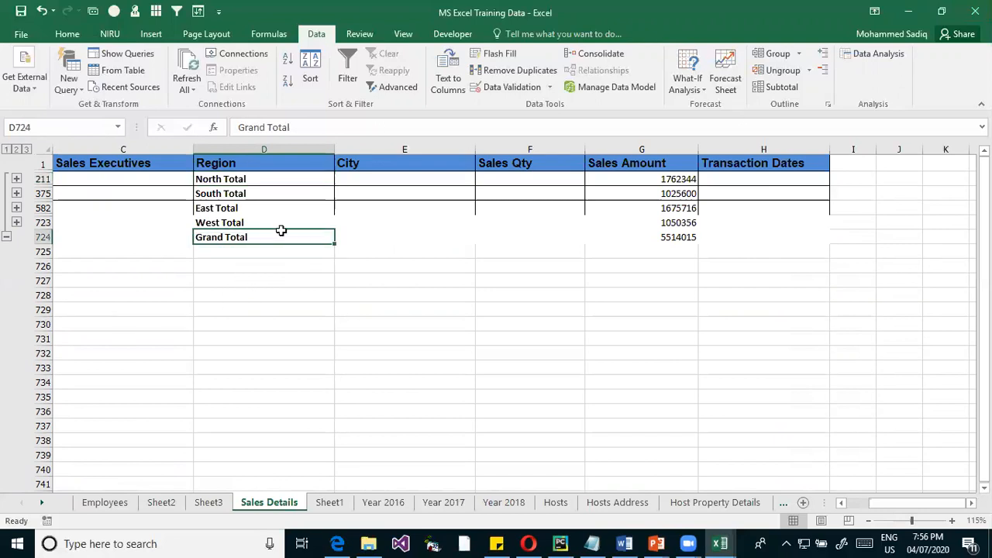
{"action": "left_click", "coordinate": [779, 87]}
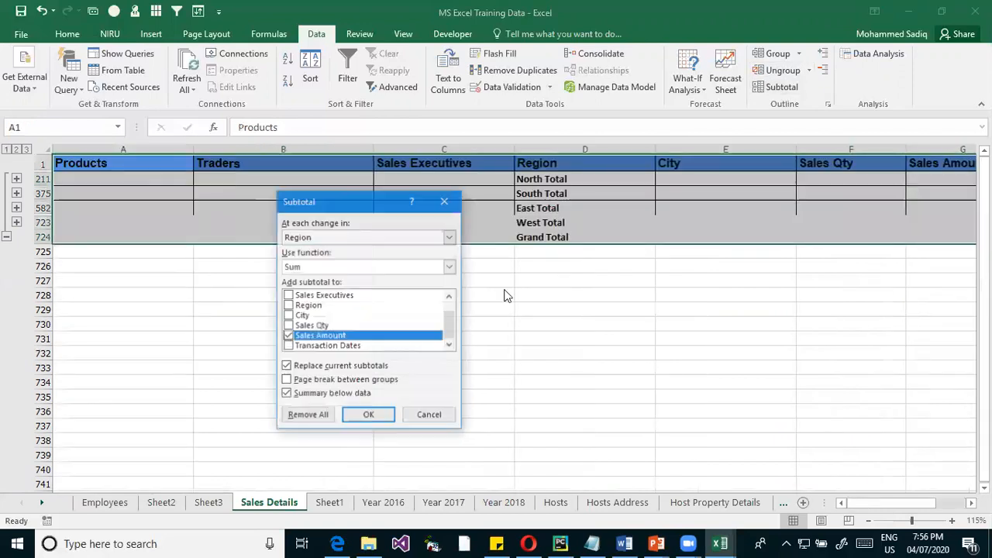
{"action": "left_click", "coordinate": [307, 416]}
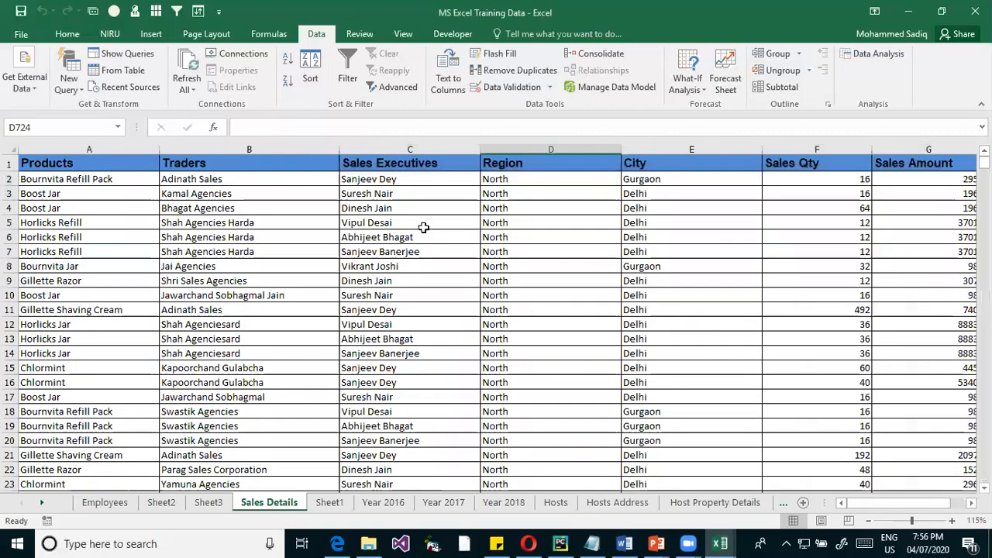
Sort the data by Region in the order North, South, East, West, with an added second level for City from A to Z
{"action": "left_click", "coordinate": [388, 280]}
{"action": "left_click", "coordinate": [671, 195]}
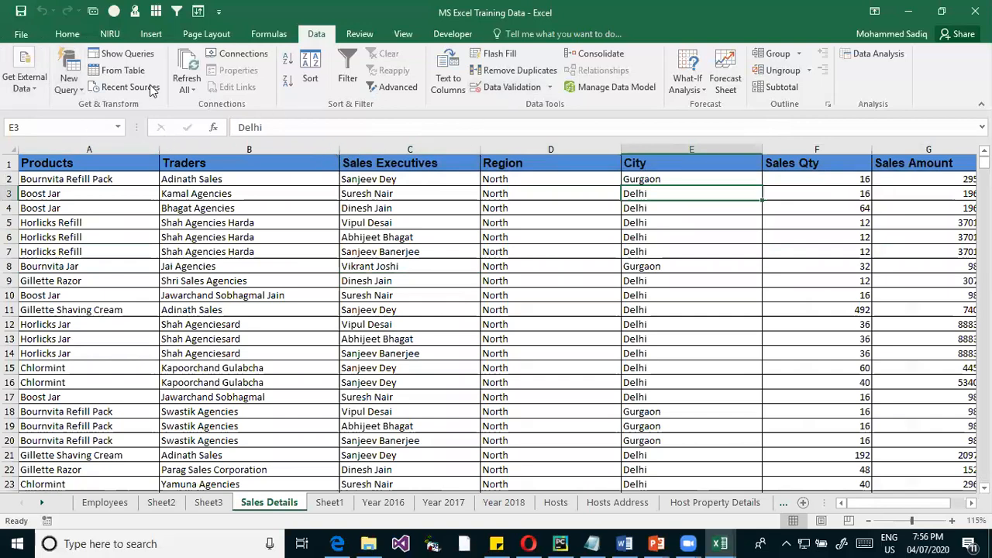
{"action": "left_click", "coordinate": [310, 74]}
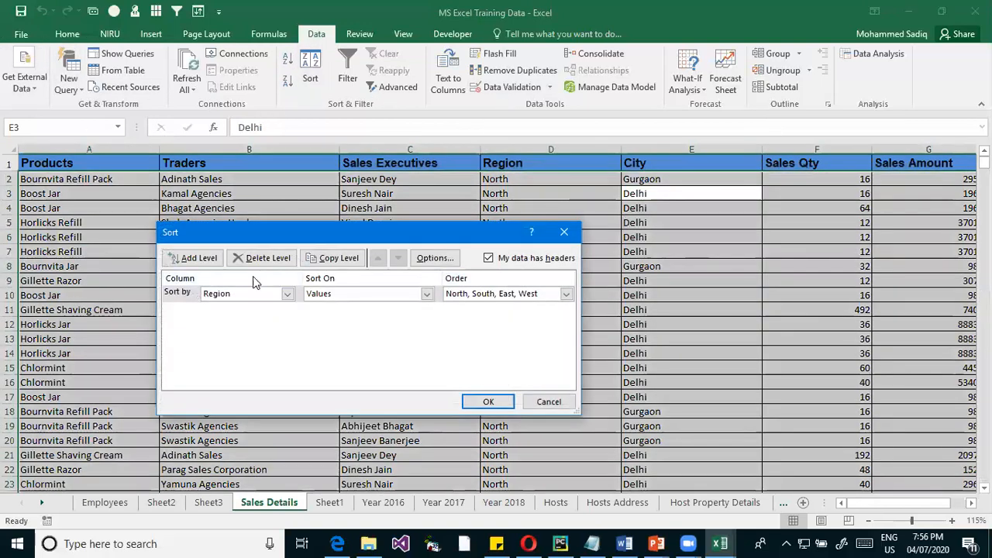
{"action": "left_click", "coordinate": [195, 258]}
{"action": "left_click", "coordinate": [287, 310]}
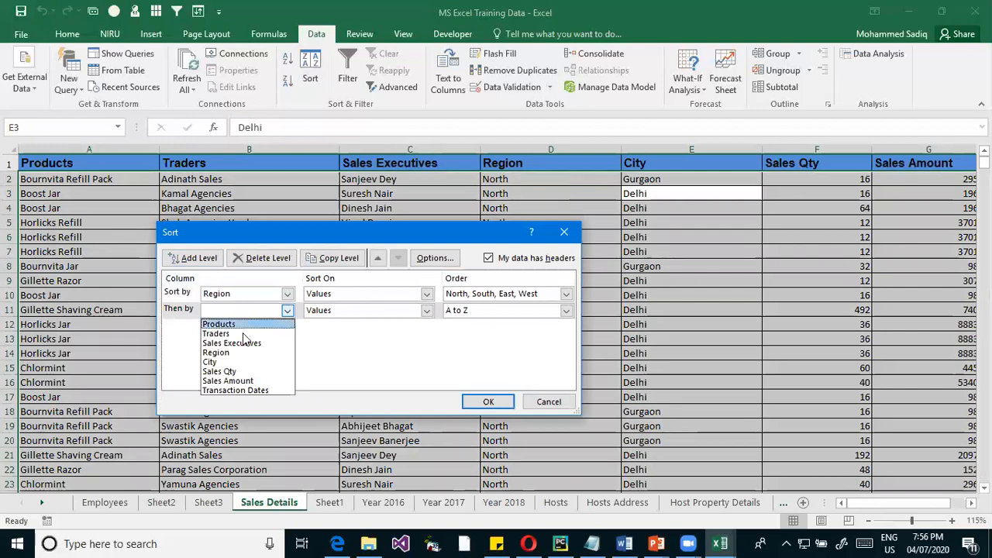
{"action": "left_click", "coordinate": [241, 362]}
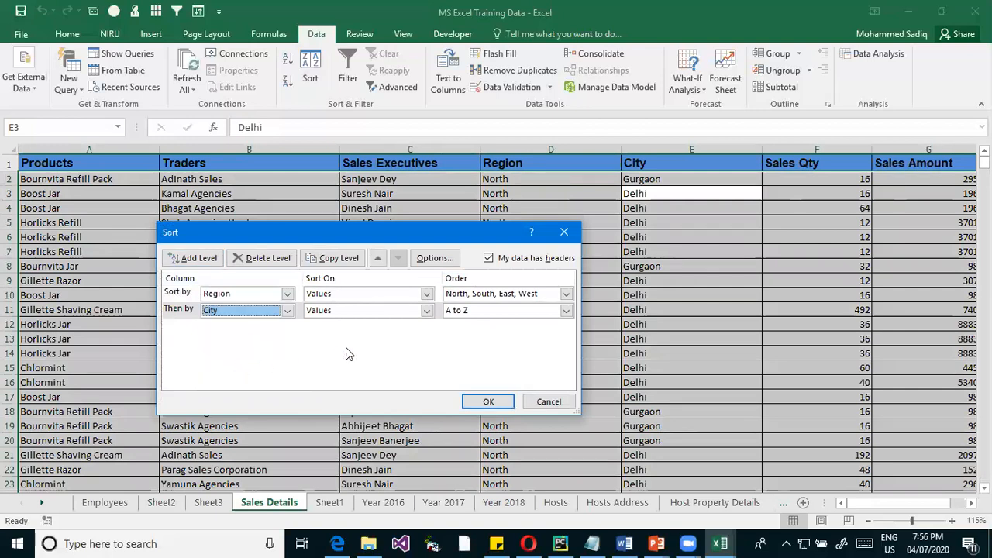
{"action": "left_click", "coordinate": [488, 314]}
{"action": "left_click", "coordinate": [487, 324]}
{"action": "left_click", "coordinate": [488, 402]}
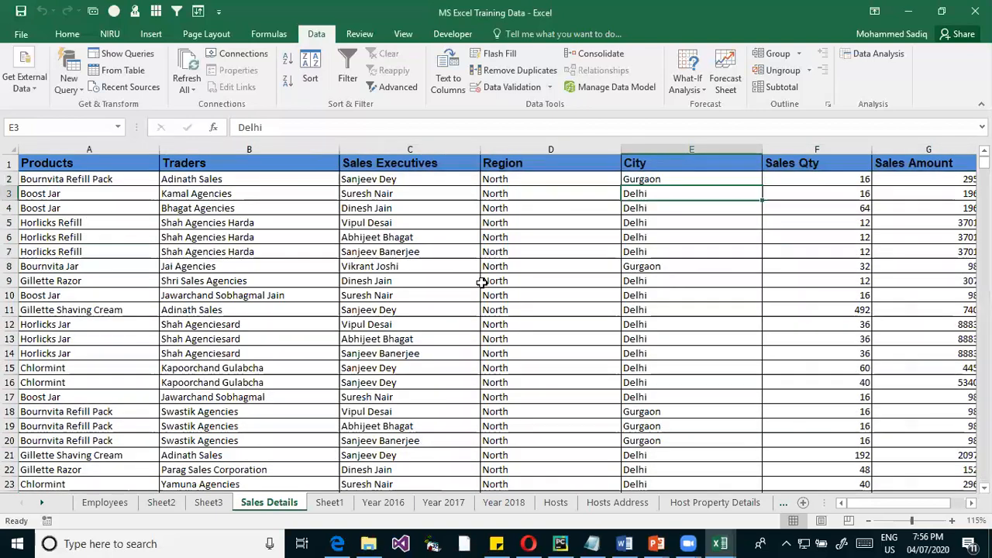
Examine how the Delhi, Gurgaon and Lucknow entries in the City column are grouped within the North region
{"action": "left_click_drag", "start_coordinate": [512, 179], "coordinate": [546, 310]}
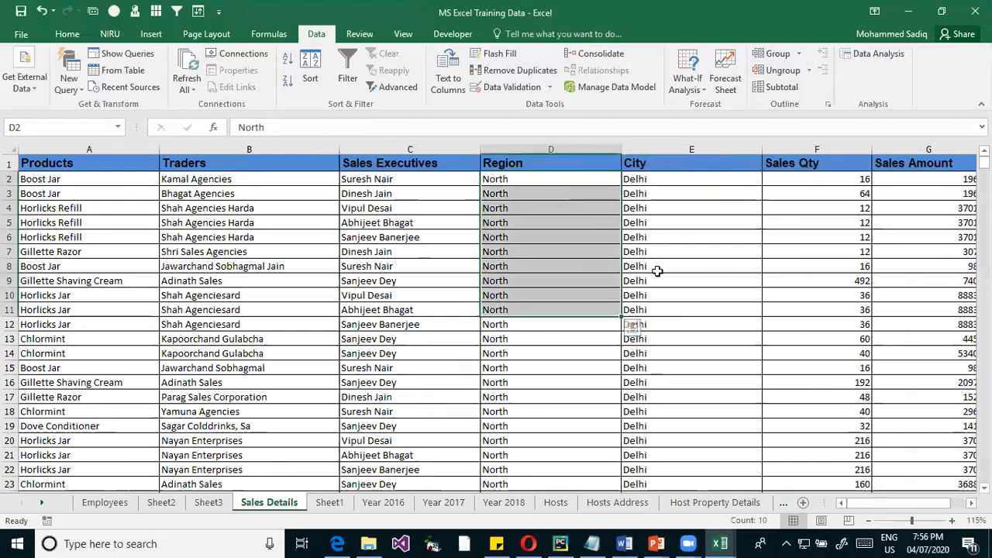
{"action": "left_click_drag", "start_coordinate": [654, 194], "coordinate": [660, 326]}
{"action": "scroll", "coordinate": [659, 327], "scroll_direction": "down", "scroll_amount": 20}
{"action": "scroll", "coordinate": [664, 336], "scroll_direction": "down", "scroll_amount": 20}
{"action": "left_click_drag", "start_coordinate": [674, 263], "coordinate": [677, 342]}
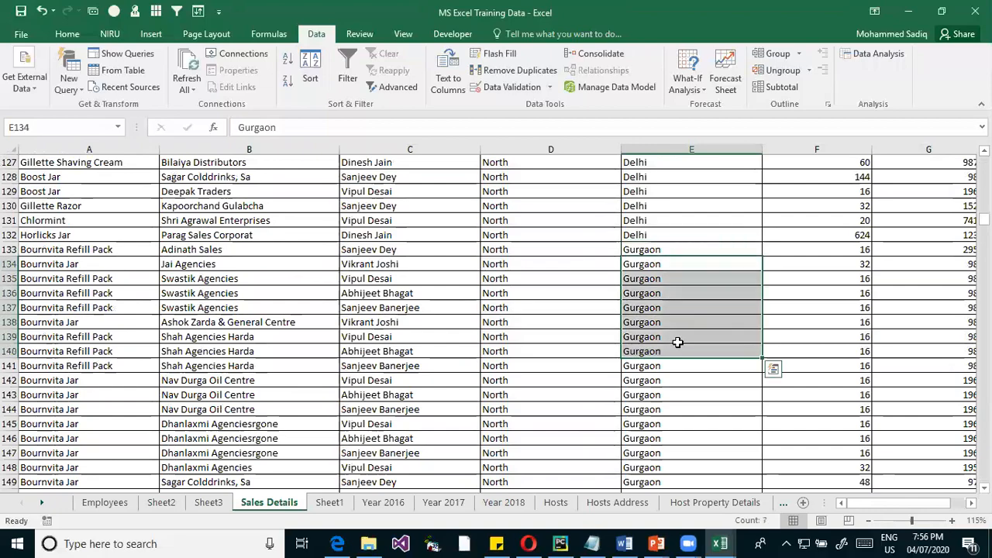
{"action": "scroll", "coordinate": [677, 342], "scroll_direction": "down", "scroll_amount": 20}
{"action": "left_click", "coordinate": [665, 338]}
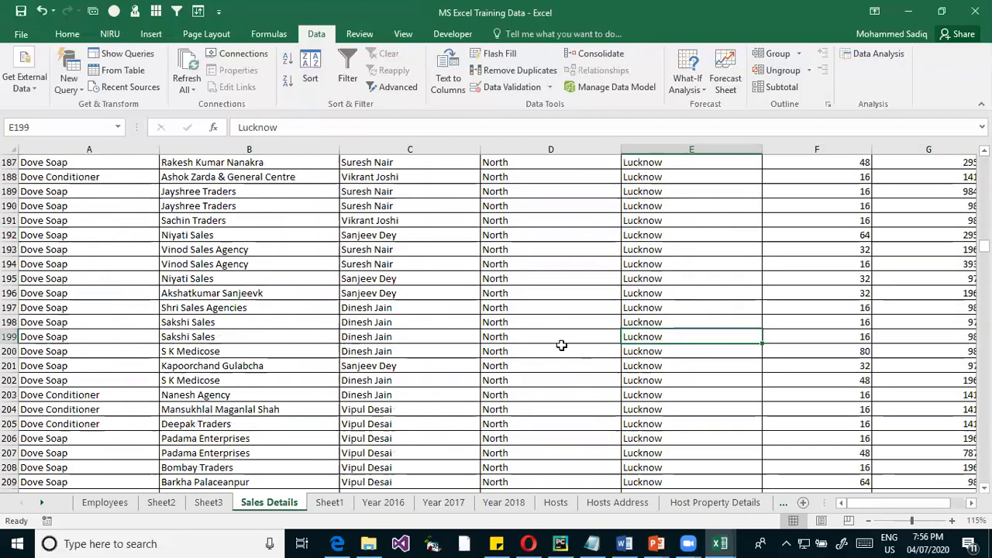
Examine how cities are grouped across the North and South regions in the sorted City column
{"action": "scroll", "coordinate": [606, 256], "scroll_direction": "up", "scroll_amount": 20}
{"action": "scroll", "coordinate": [606, 252], "scroll_direction": "up", "scroll_amount": 18}
{"action": "scroll", "coordinate": [711, 376], "scroll_direction": "down", "scroll_amount": 20}
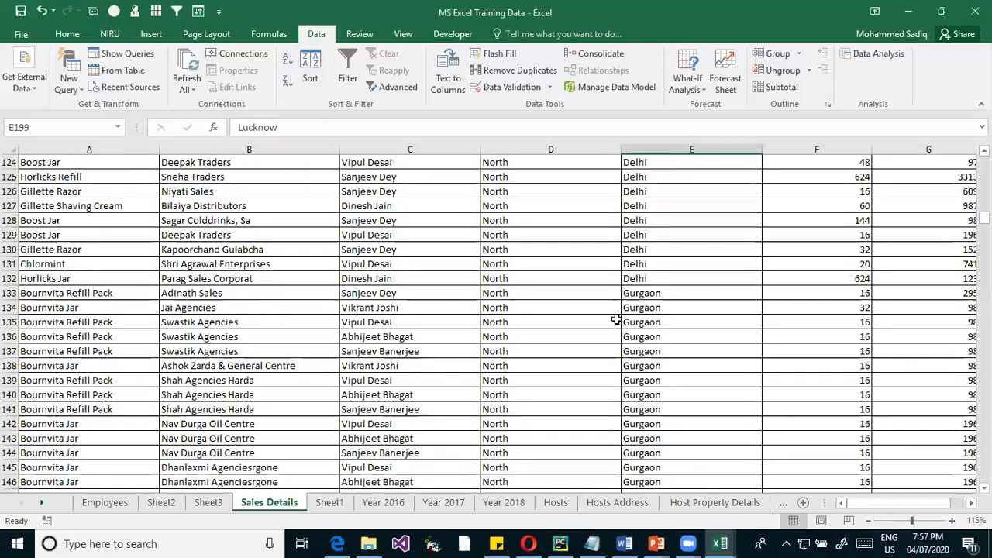
{"action": "scroll", "coordinate": [615, 328], "scroll_direction": "down", "scroll_amount": 20}
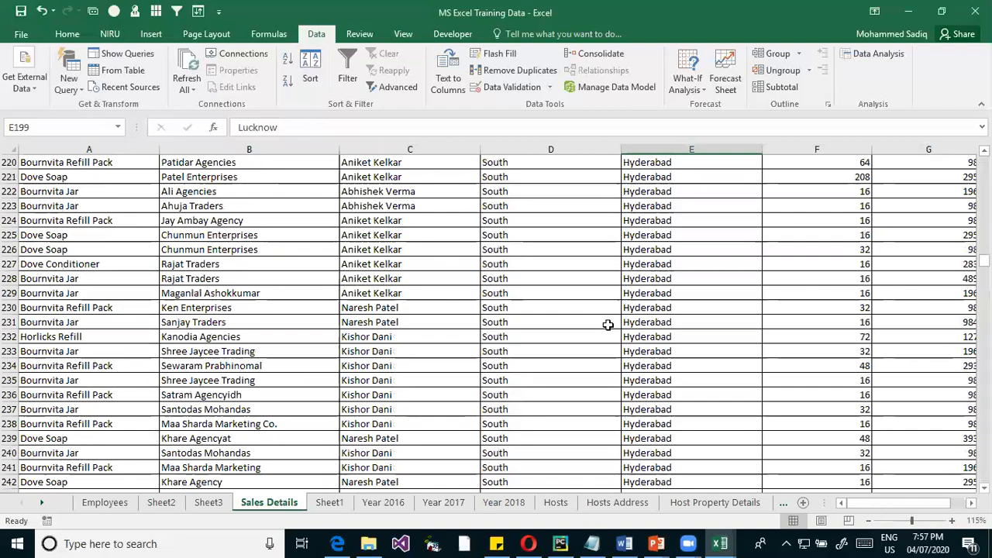
{"action": "scroll", "coordinate": [613, 325], "scroll_direction": "down", "scroll_amount": 10}
{"action": "scroll", "coordinate": [611, 324], "scroll_direction": "up", "scroll_amount": 17}
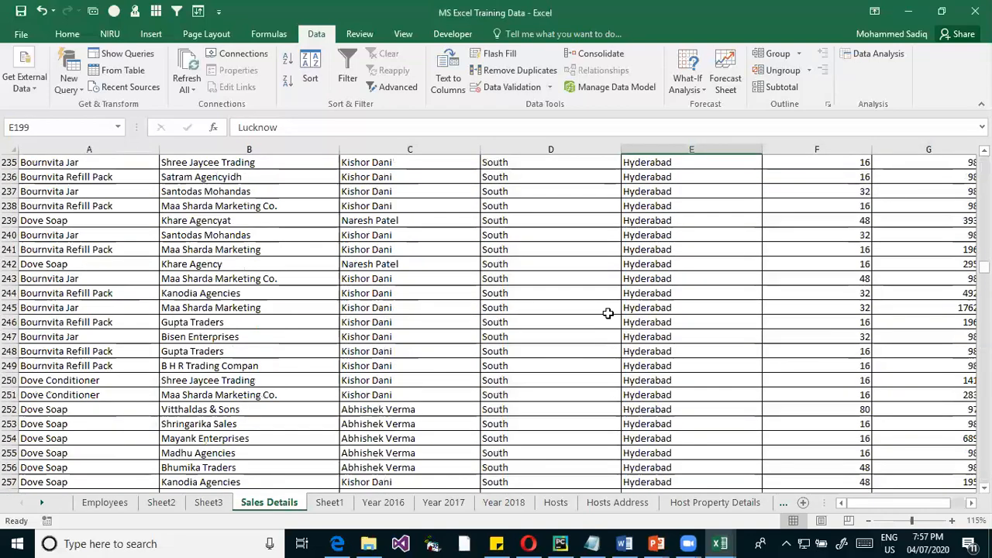
{"action": "scroll", "coordinate": [608, 313], "scroll_direction": "up", "scroll_amount": 20}
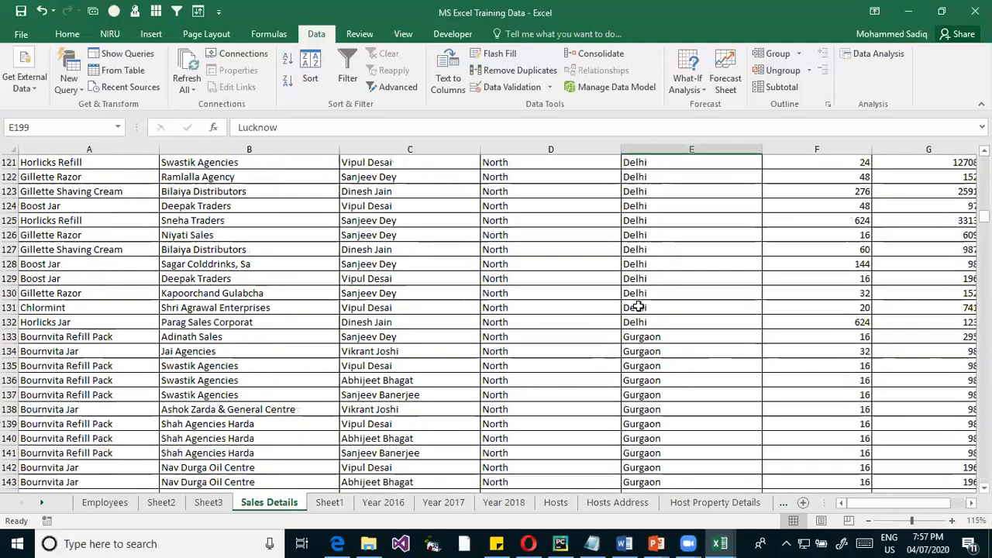
{"action": "scroll", "coordinate": [684, 269], "scroll_direction": "up", "scroll_amount": 20}
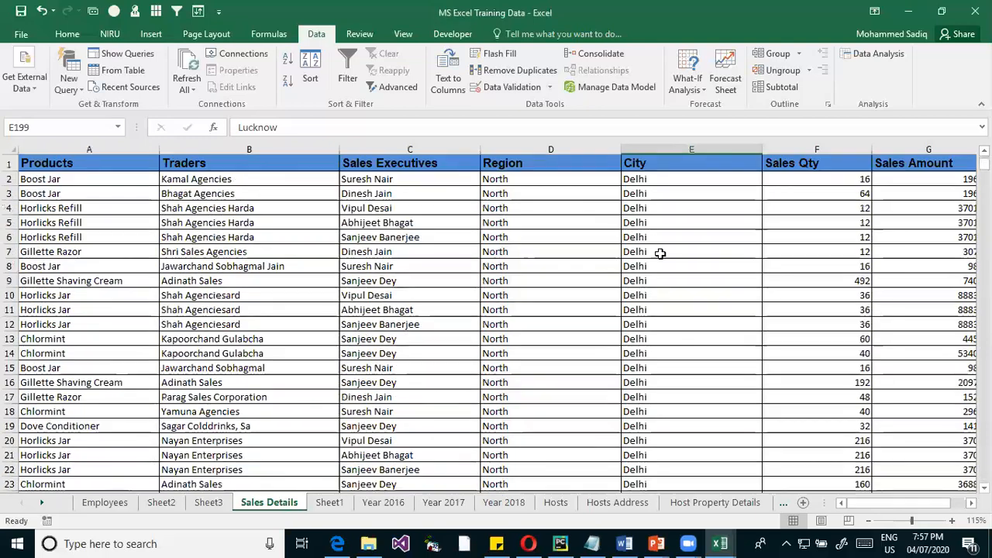
Add Sum subtotals at each change in City for both Sales Qty and Sales Amount
{"action": "left_click", "coordinate": [646, 182]}
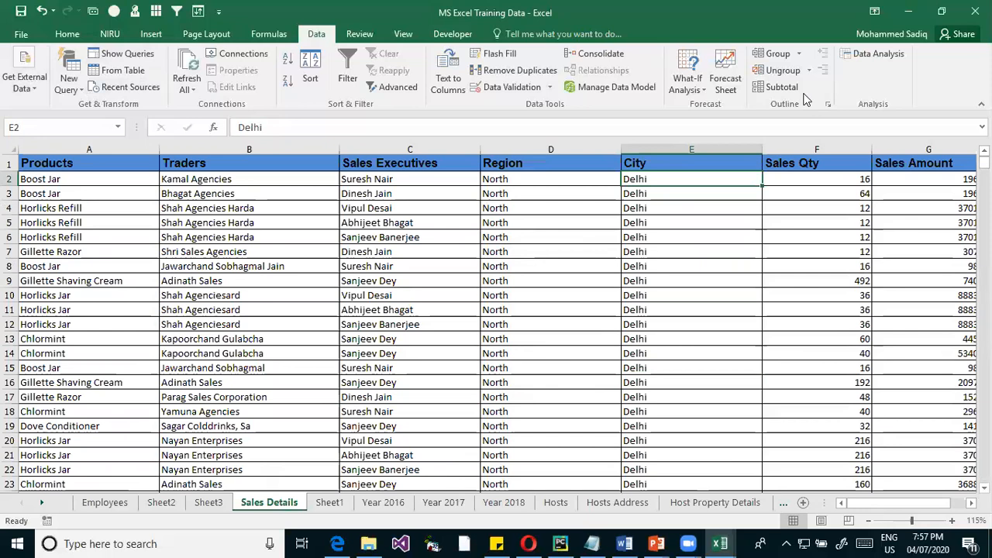
{"action": "left_click", "coordinate": [779, 86]}
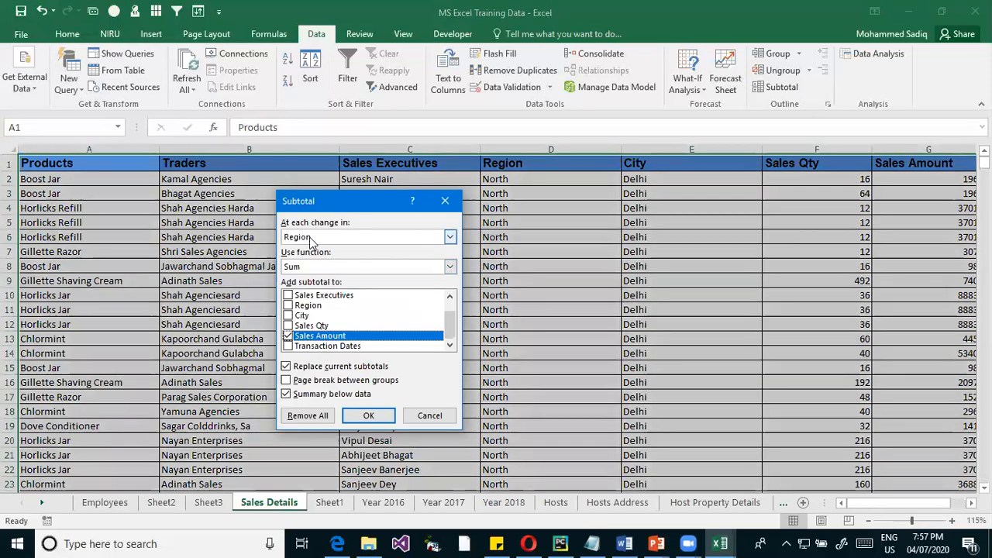
{"action": "left_click", "coordinate": [450, 236]}
{"action": "left_click", "coordinate": [306, 288]}
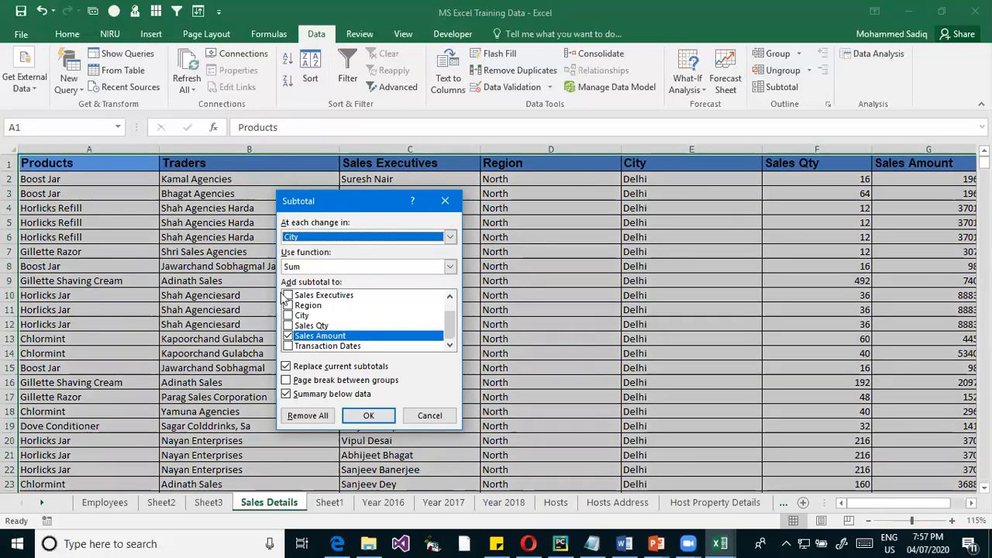
{"action": "left_click", "coordinate": [310, 266]}
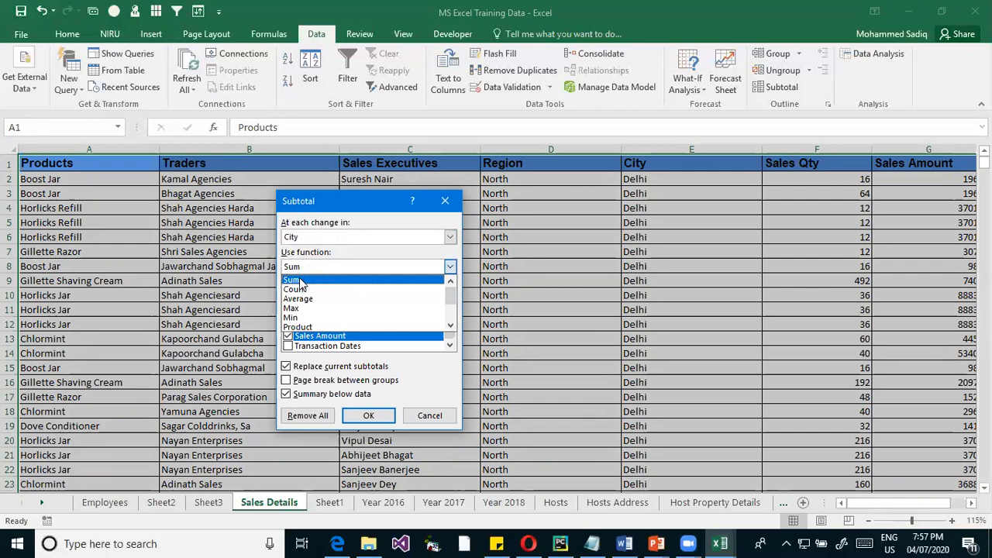
{"action": "left_click", "coordinate": [299, 282]}
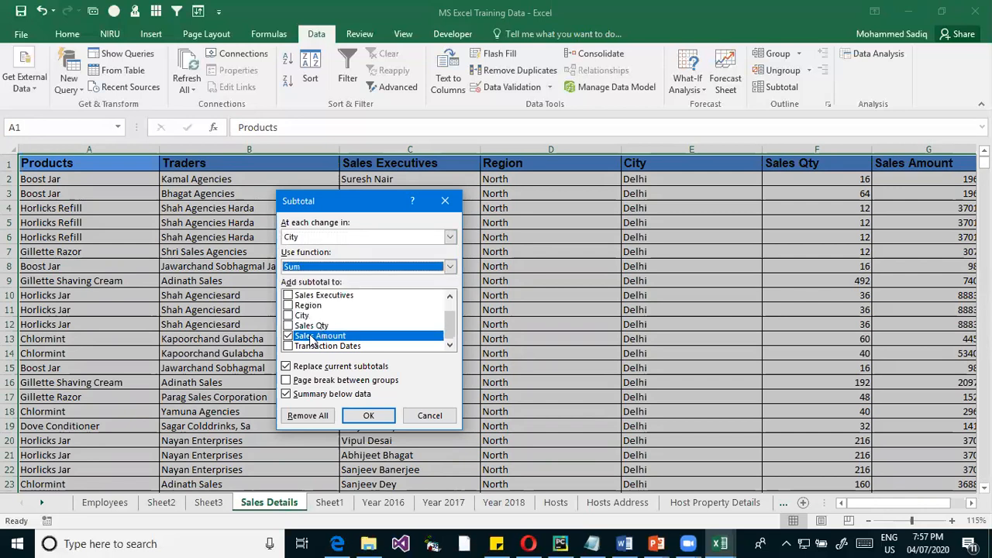
{"action": "left_click", "coordinate": [288, 326]}
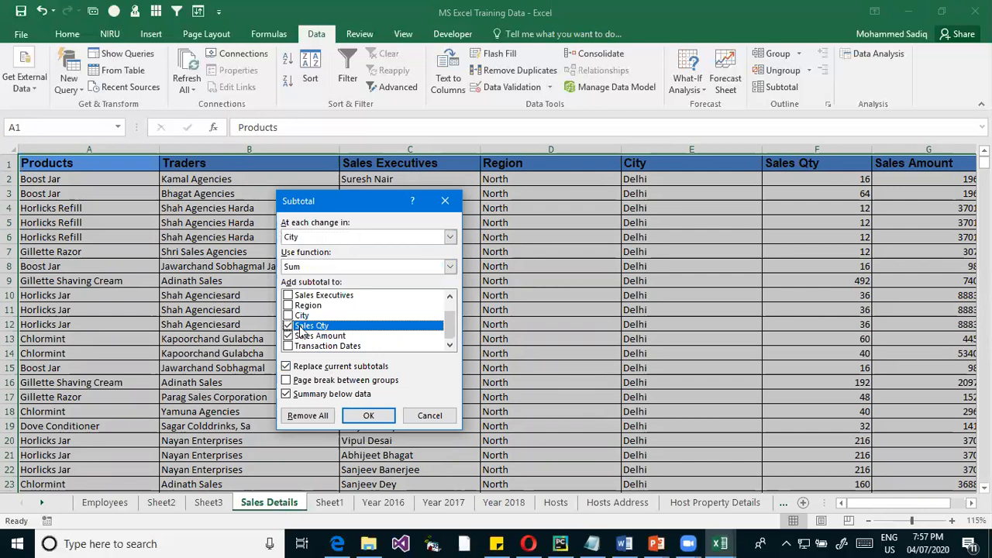
{"action": "left_click", "coordinate": [365, 413]}
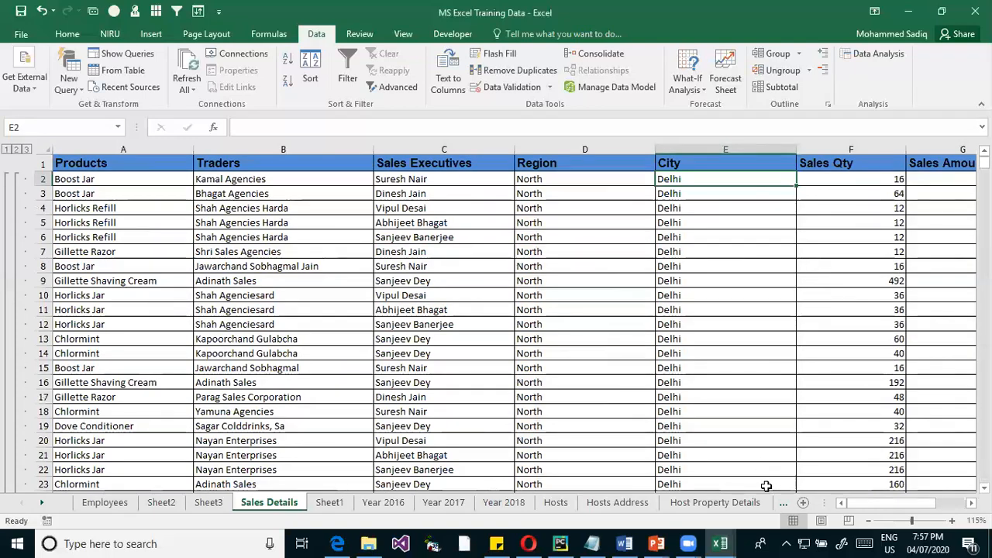
Inspect the Delhi Total row and its subtotal formulas for Sales Qty and Sales Amount
{"action": "scroll", "coordinate": [817, 370], "scroll_direction": "right", "scroll_amount": 1}
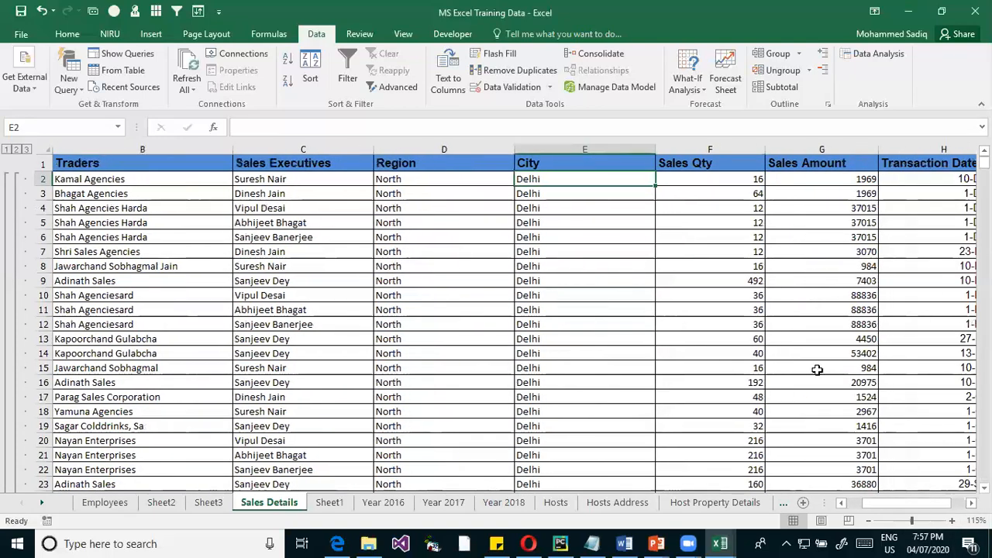
{"action": "scroll", "coordinate": [793, 303], "scroll_direction": "down", "scroll_amount": 14}
{"action": "scroll", "coordinate": [761, 350], "scroll_direction": "down", "scroll_amount": 20}
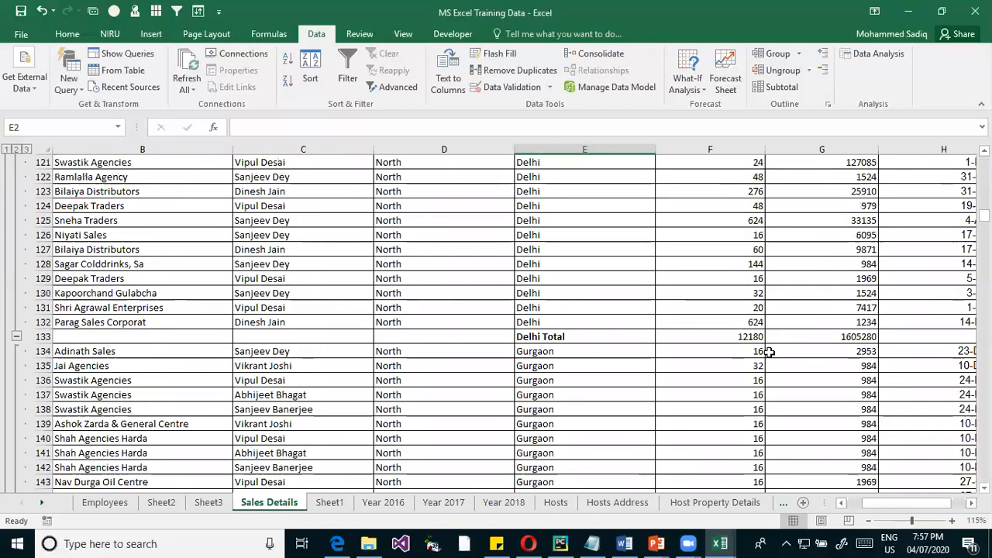
{"action": "left_click_drag", "start_coordinate": [570, 336], "coordinate": [834, 335]}
{"action": "left_click", "coordinate": [860, 337]}
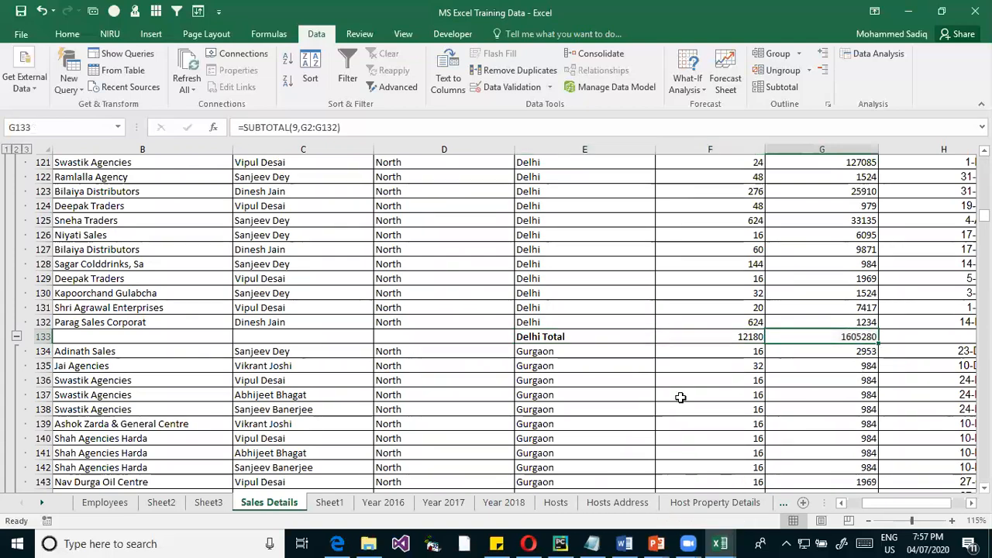
{"action": "left_click", "coordinate": [754, 338]}
{"action": "scroll", "coordinate": [814, 358], "scroll_direction": "down", "scroll_amount": 1}
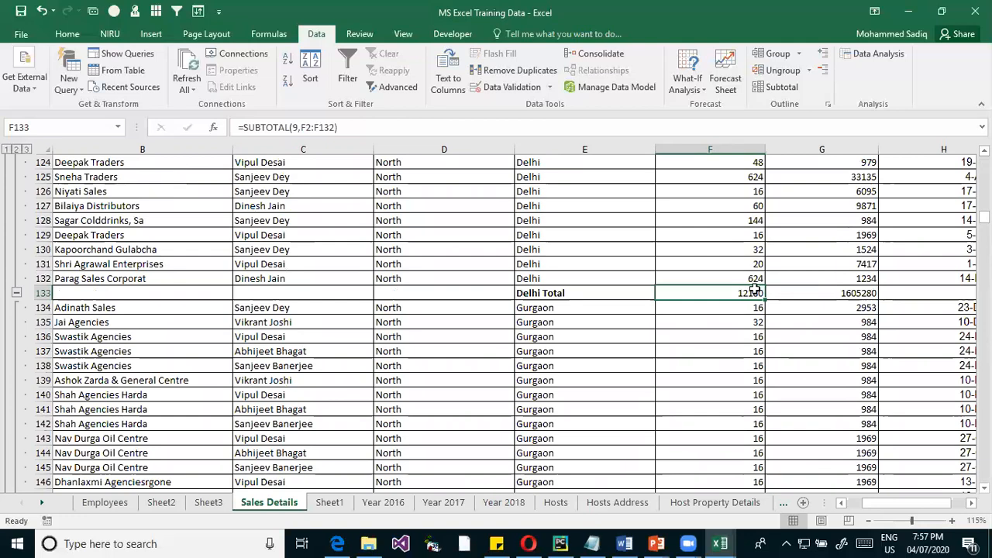
{"action": "left_click", "coordinate": [855, 280]}
Review the Gurgaon and Lucknow total rows across the City, Sales Qty and Sales Amount columns
{"action": "scroll", "coordinate": [812, 327], "scroll_direction": "down", "scroll_amount": 6}
{"action": "scroll", "coordinate": [813, 326], "scroll_direction": "down", "scroll_amount": 6}
{"action": "left_click_drag", "start_coordinate": [564, 424], "coordinate": [791, 421]}
{"action": "scroll", "coordinate": [747, 403], "scroll_direction": "down", "scroll_amount": 3}
{"action": "scroll", "coordinate": [747, 403], "scroll_direction": "down", "scroll_amount": 10}
{"action": "left_click_drag", "start_coordinate": [543, 365], "coordinate": [765, 365]}
{"action": "scroll", "coordinate": [689, 451], "scroll_direction": "down", "scroll_amount": 2}
{"action": "scroll", "coordinate": [655, 427], "scroll_direction": "down", "scroll_amount": 2}
{"action": "scroll", "coordinate": [388, 310], "scroll_direction": "up", "scroll_amount": 3}
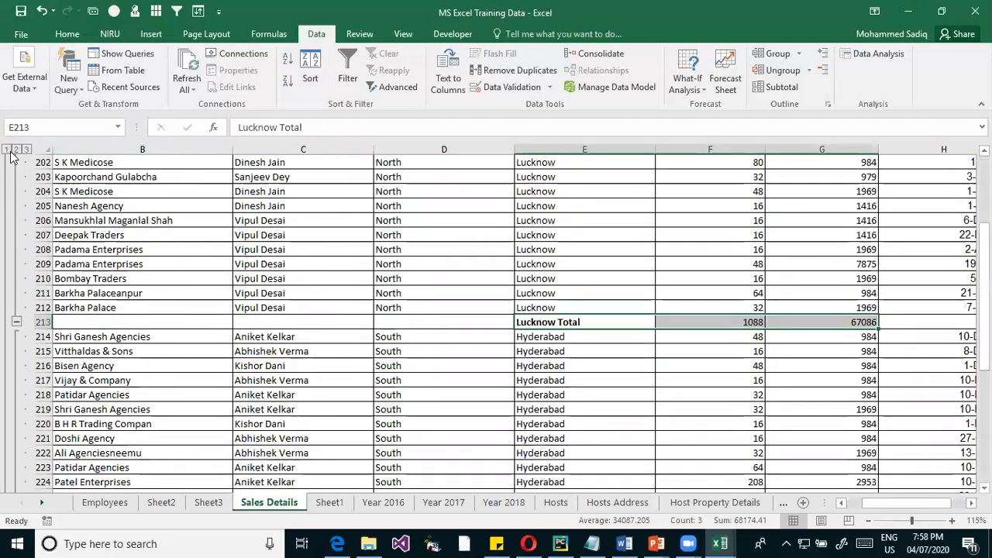
Collapse the outline to the Grand Total, expand it to the city totals for review, and restore all detail rows
{"action": "left_click", "coordinate": [7, 149]}
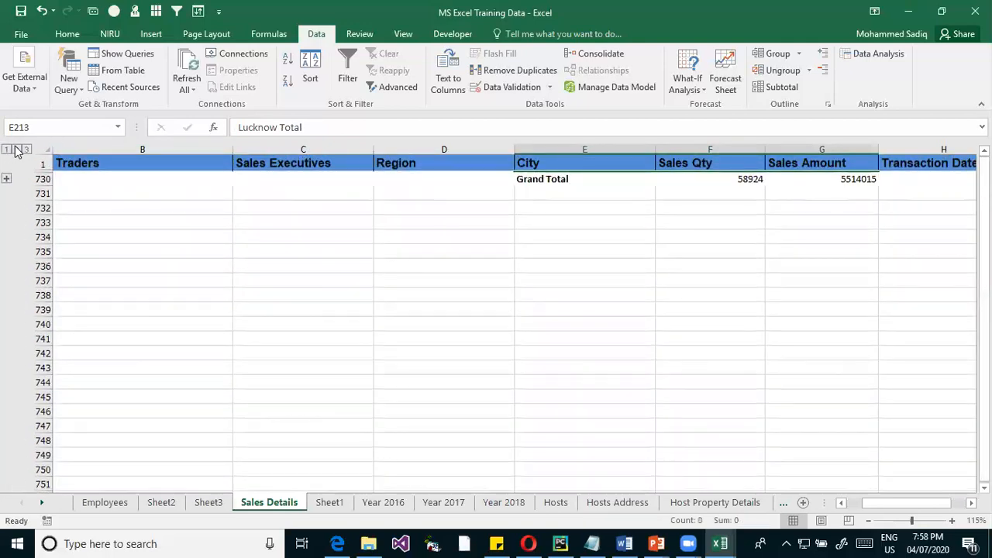
{"action": "left_click", "coordinate": [17, 149]}
{"action": "left_click_drag", "start_coordinate": [555, 179], "coordinate": [749, 313]}
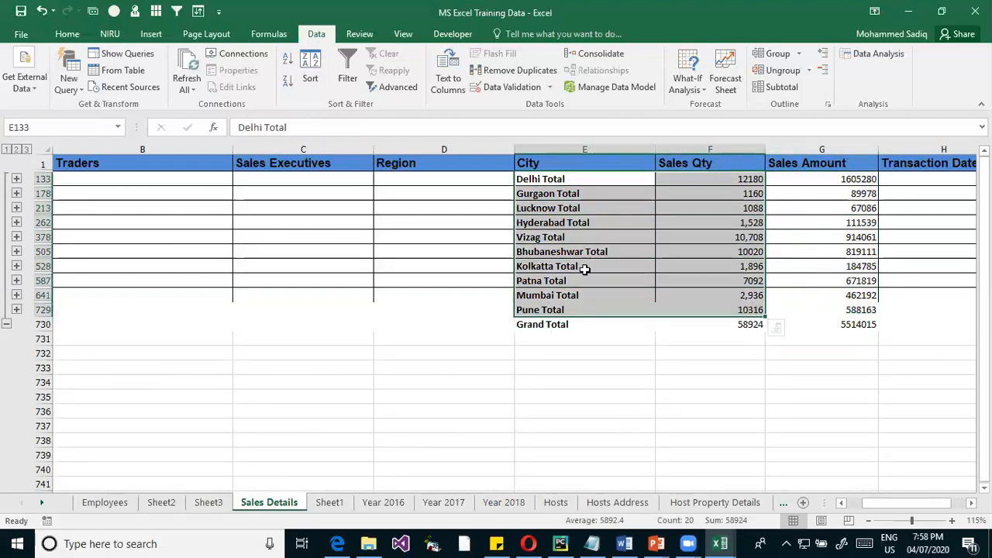
{"action": "left_click", "coordinate": [27, 149]}
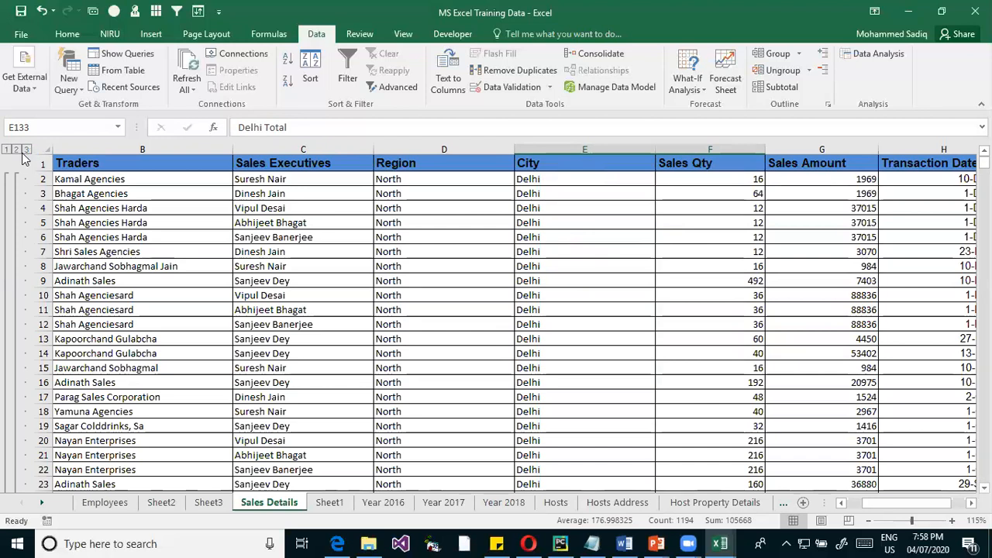
Replace the current subtotals on the selected range using Sum with page breaks between groups, accepting deletion of the subtotal rows
{"action": "left_click", "coordinate": [781, 89]}
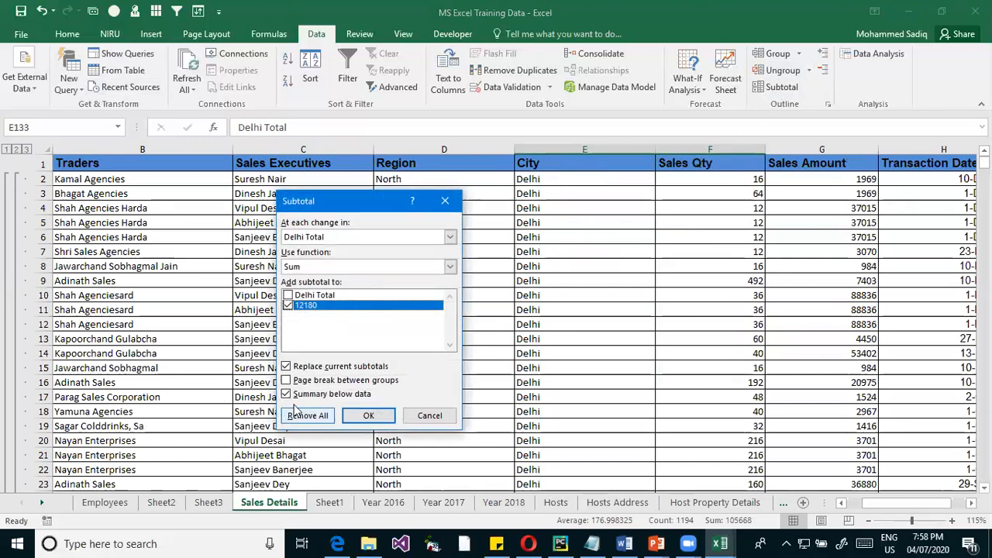
{"action": "left_click", "coordinate": [341, 381]}
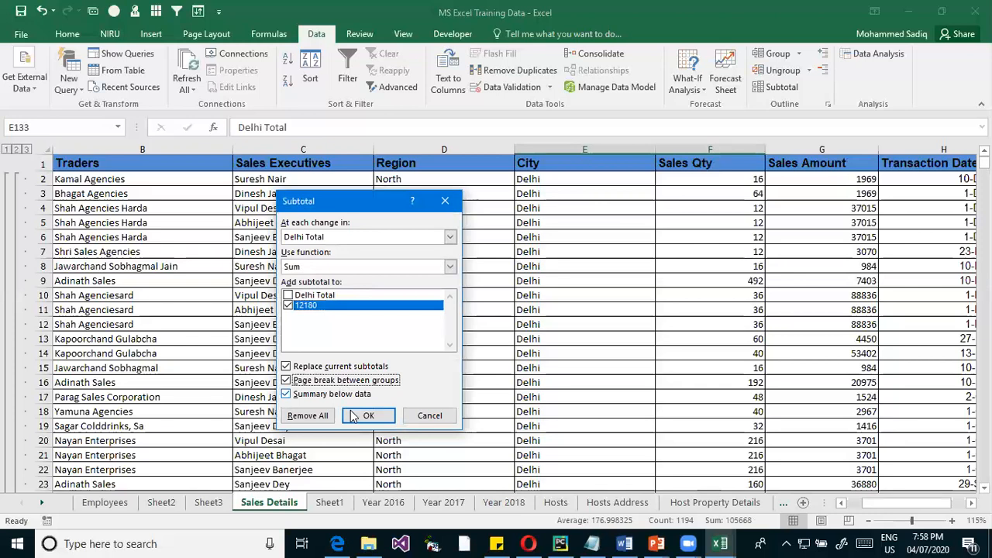
{"action": "left_click", "coordinate": [362, 416]}
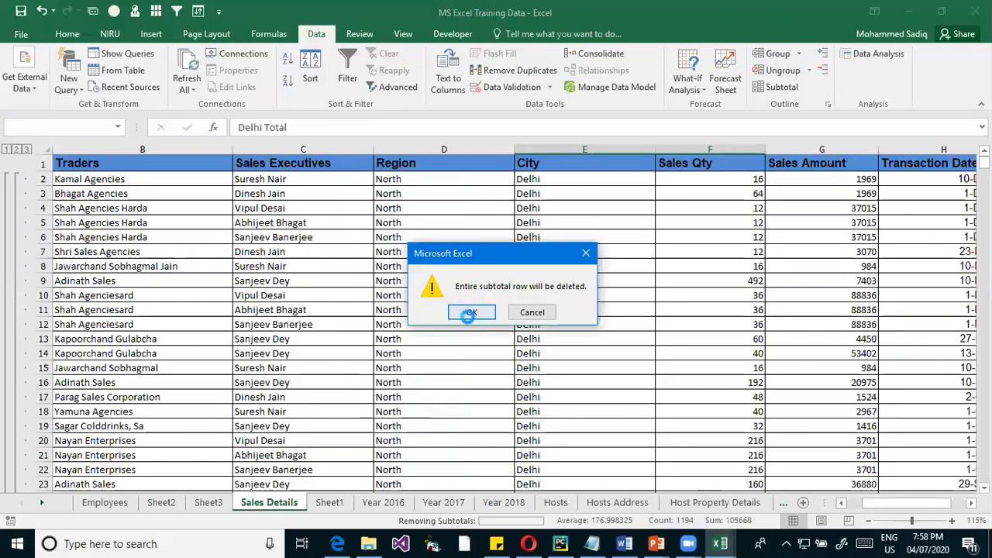
{"action": "left_click", "coordinate": [474, 312]}
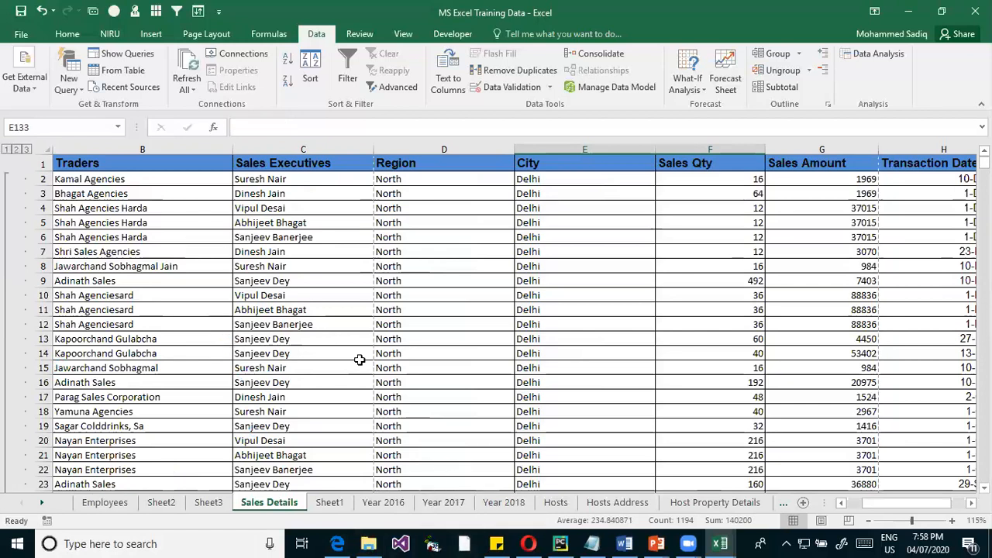
{"action": "left_click", "coordinate": [425, 384]}
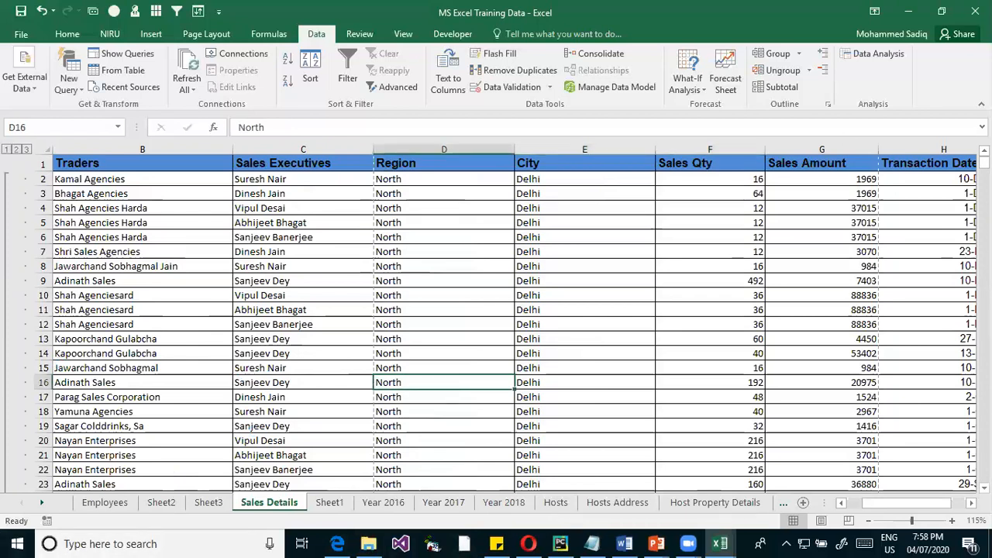
Switch to the Notepad notes, move them clear of the sheet's upper rows, and highlight the Sorting definition and the Filter line
{"action": "left_click", "coordinate": [592, 544]}
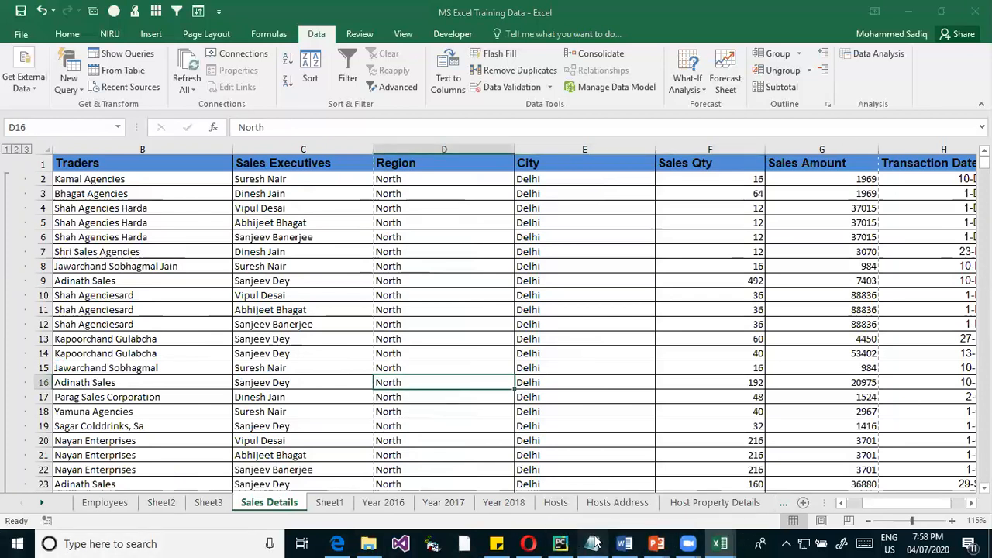
{"action": "left_click", "coordinate": [564, 291]}
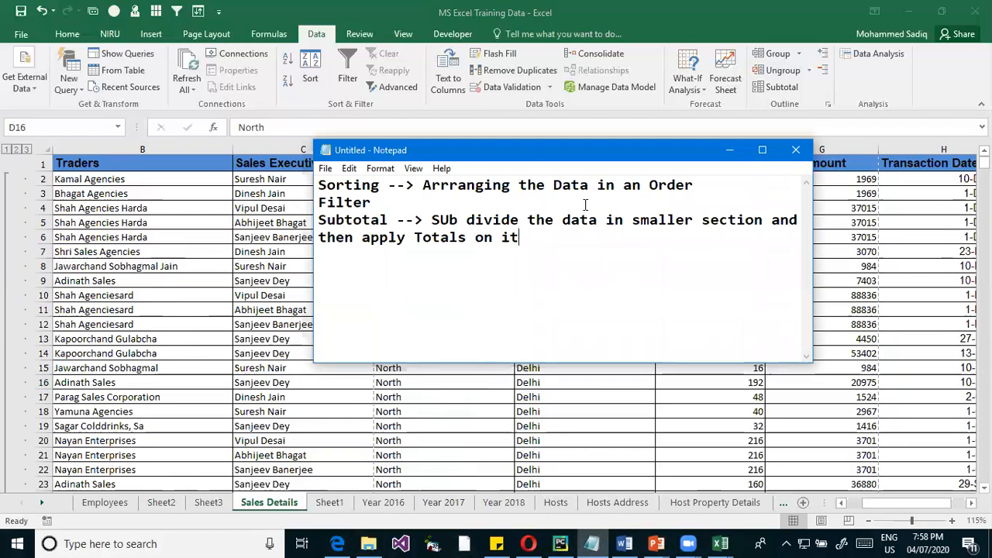
{"action": "left_click_drag", "start_coordinate": [431, 151], "coordinate": [525, 353]}
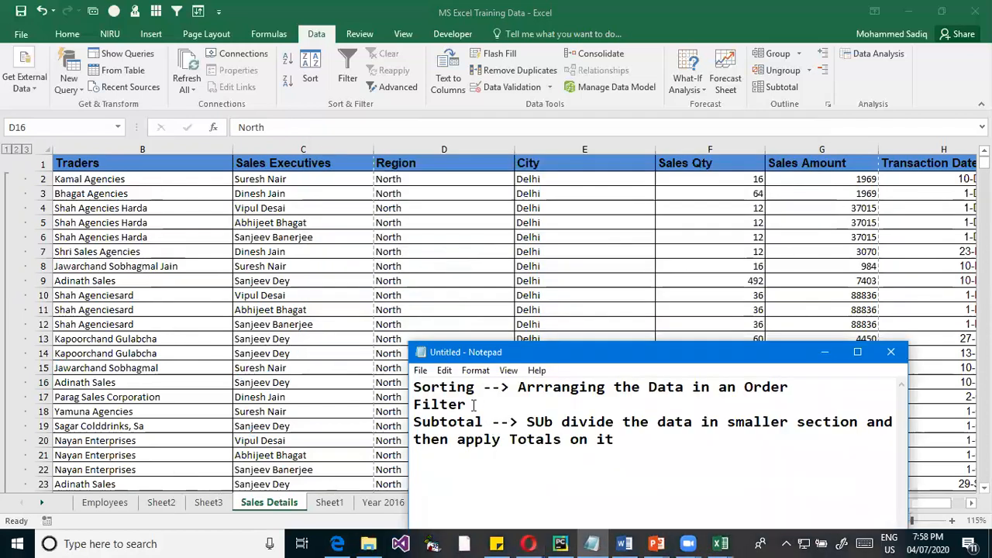
{"action": "left_click_drag", "start_coordinate": [483, 387], "coordinate": [806, 392]}
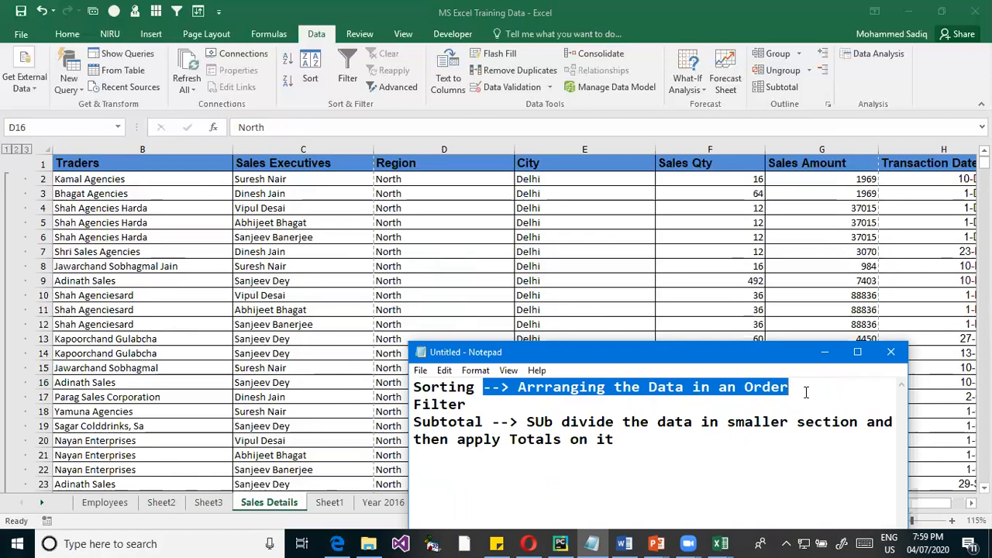
{"action": "left_click_drag", "start_coordinate": [466, 404], "coordinate": [292, 405]}
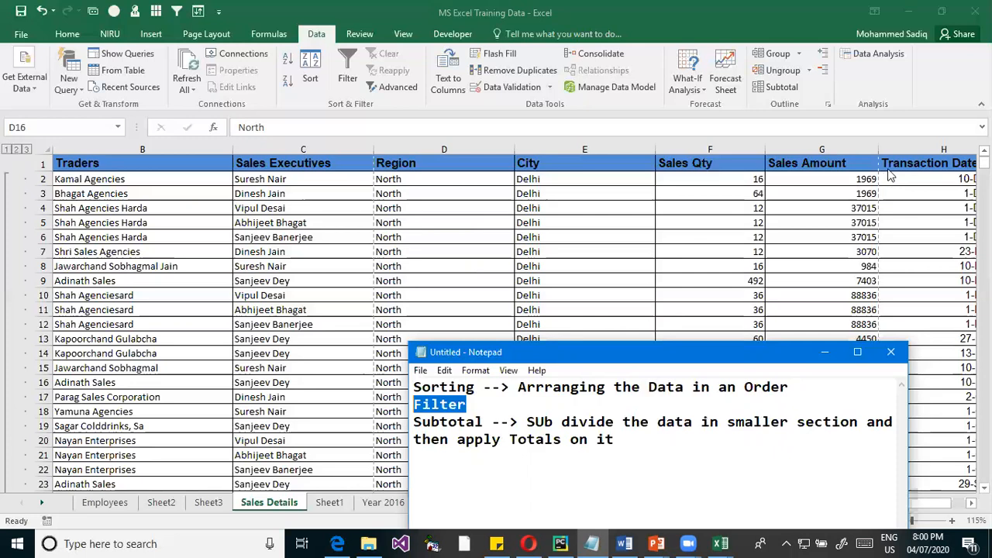
{"action": "left_click", "coordinate": [890, 175]}
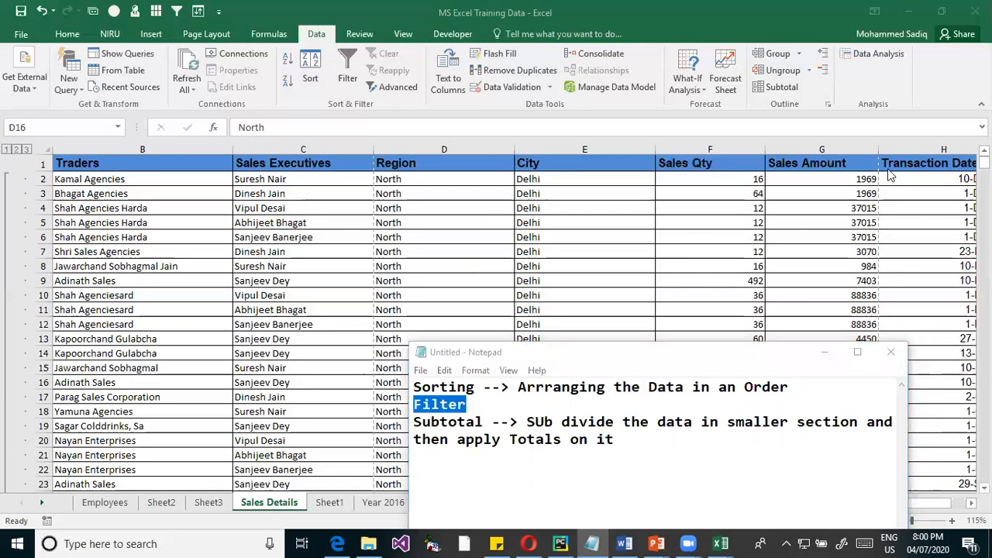